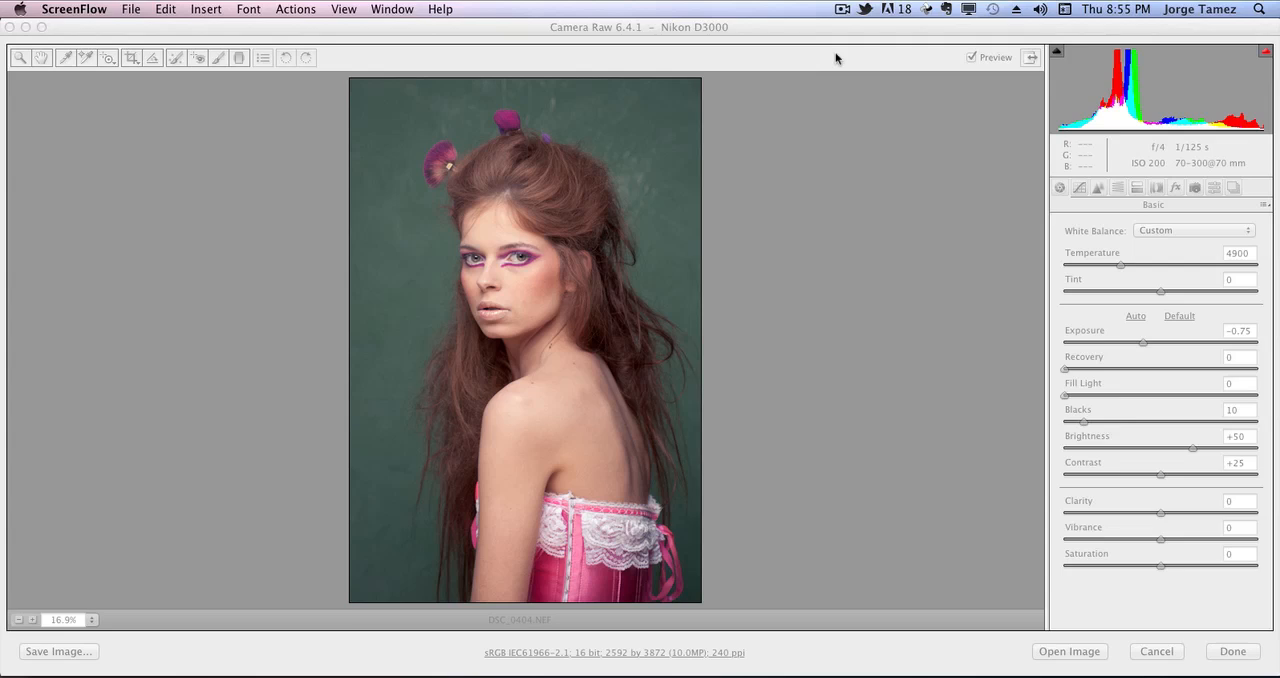
click(816, 94)
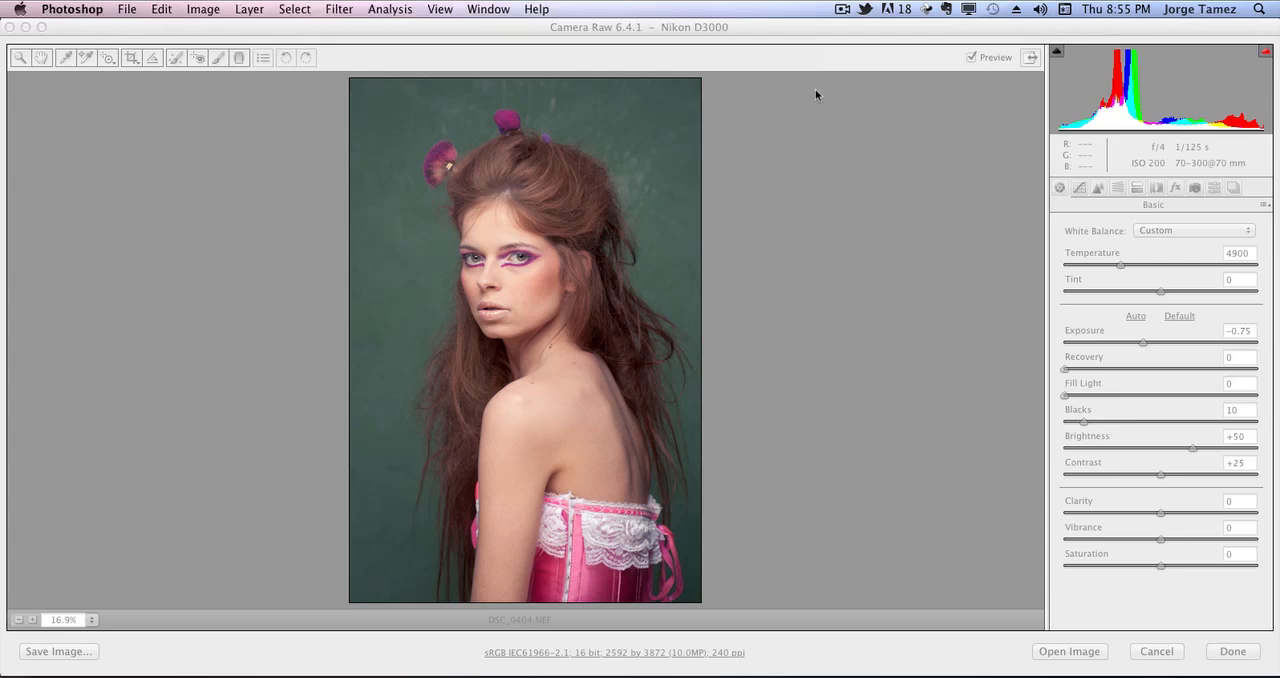
key(super+plus)
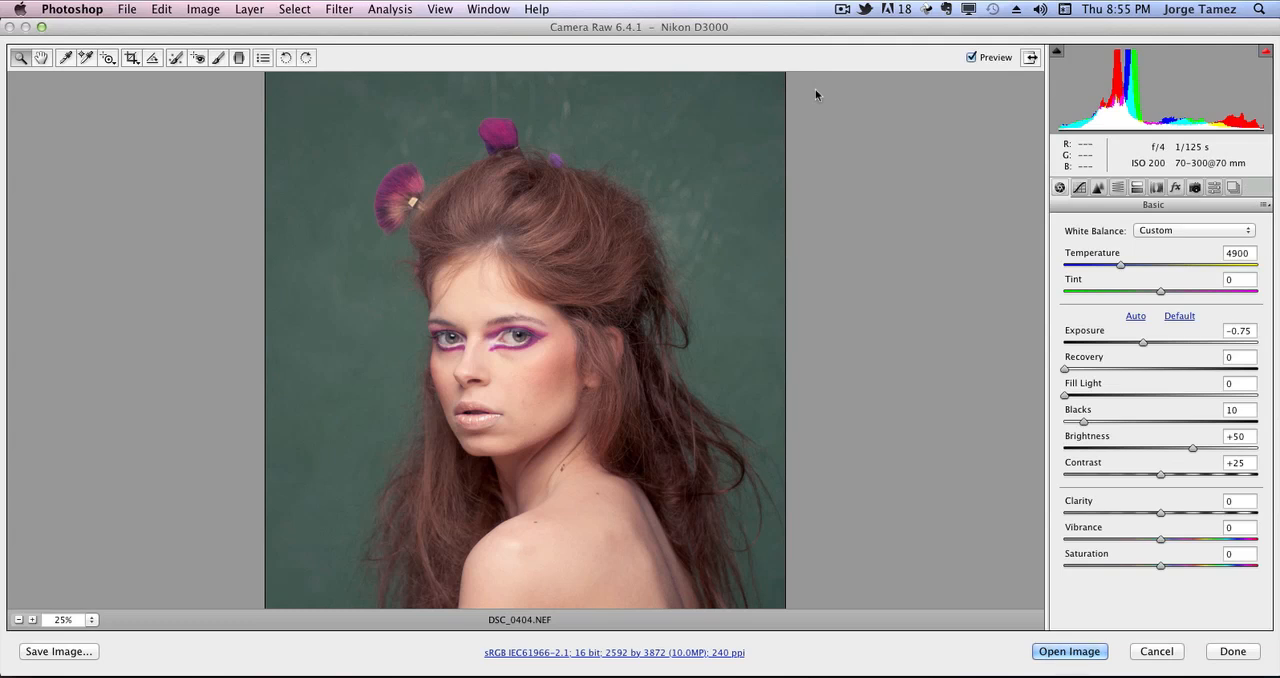
click(91, 620)
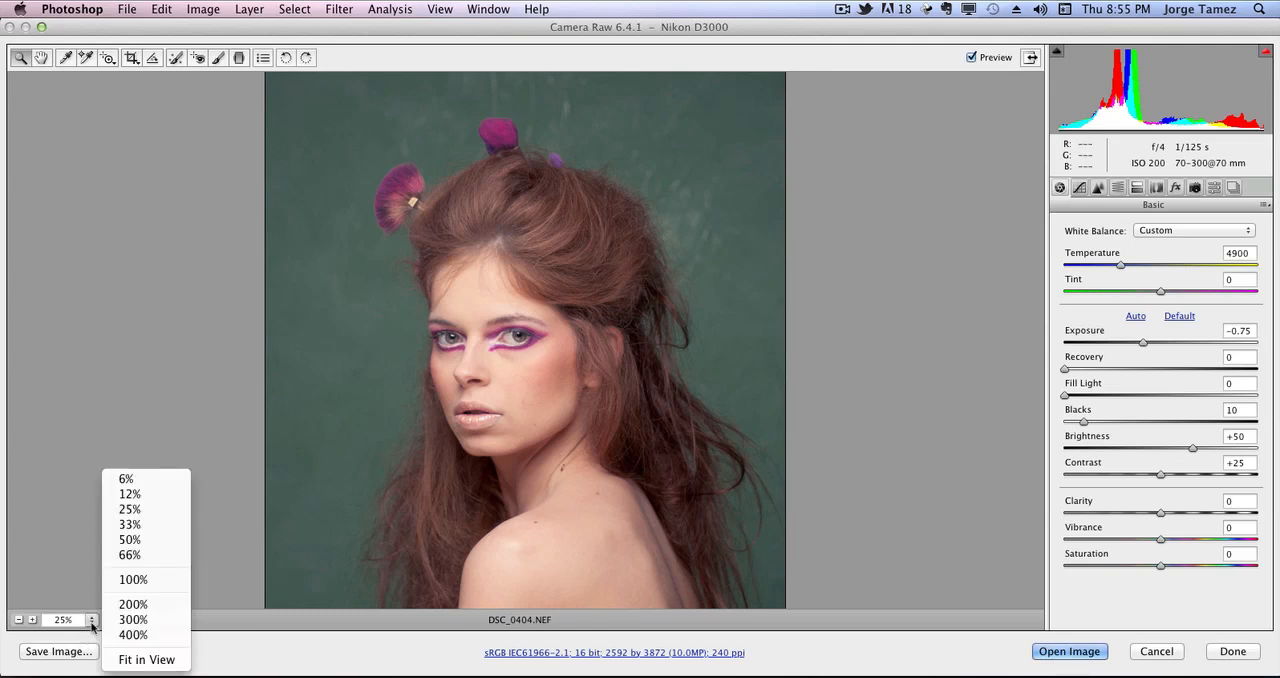
click(125, 661)
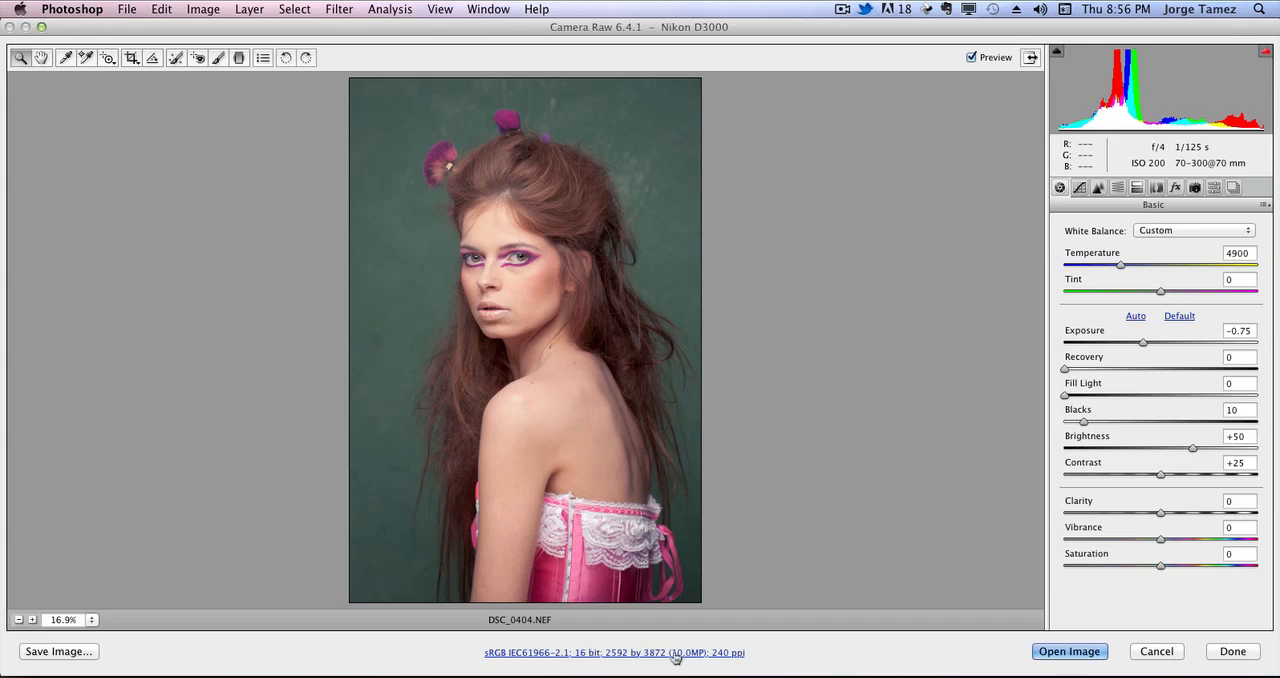
Set the raw workflow depth to 16 Bits/Channel and close Camera Raw without opening the image.
click(594, 653)
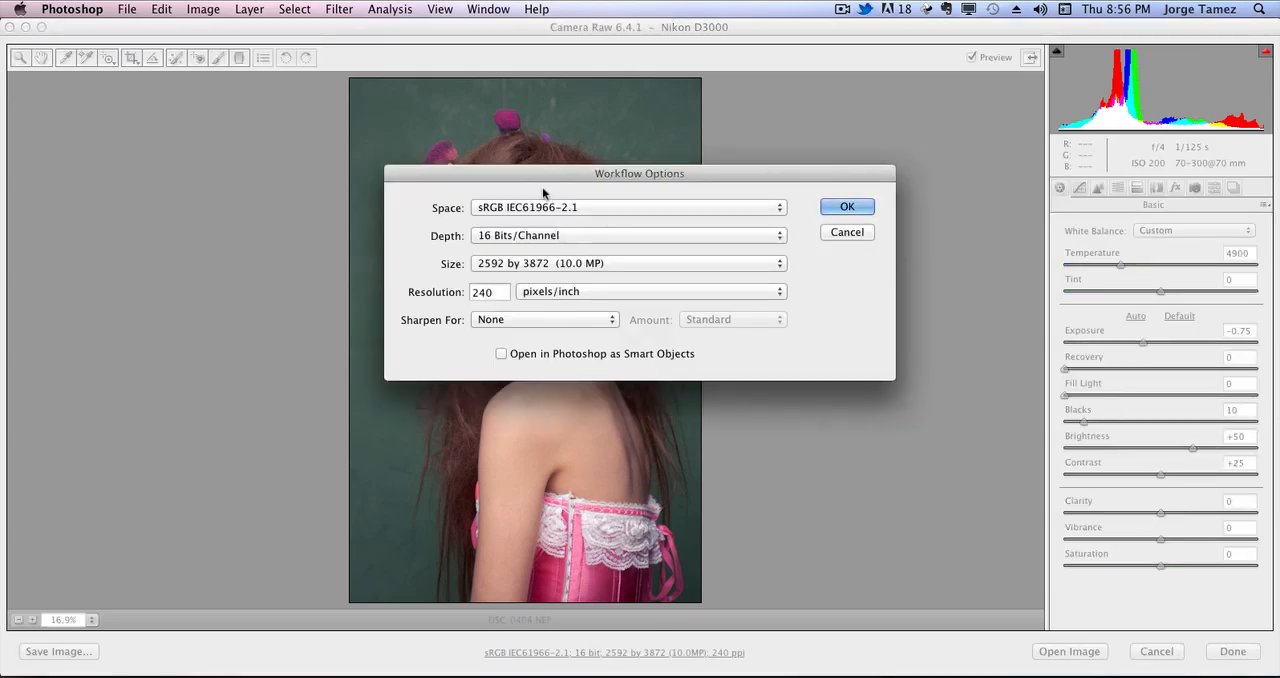
drag(545, 193, 533, 230)
click(545, 277)
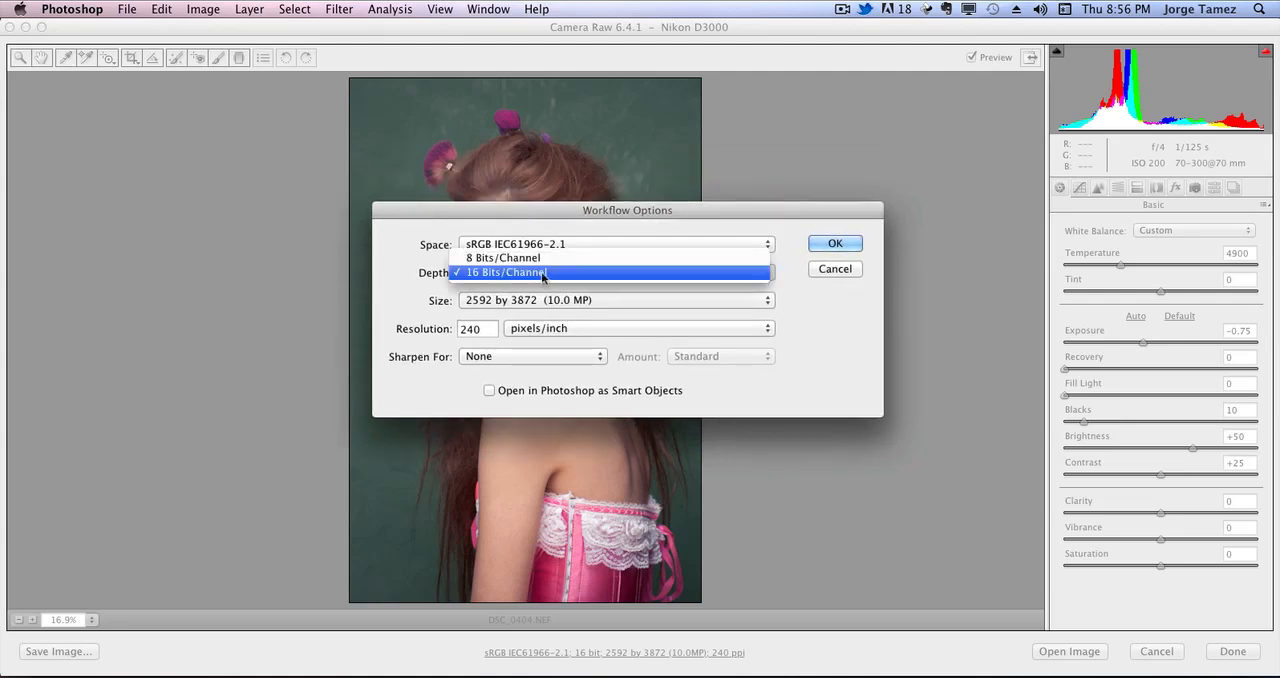
click(543, 261)
click(541, 281)
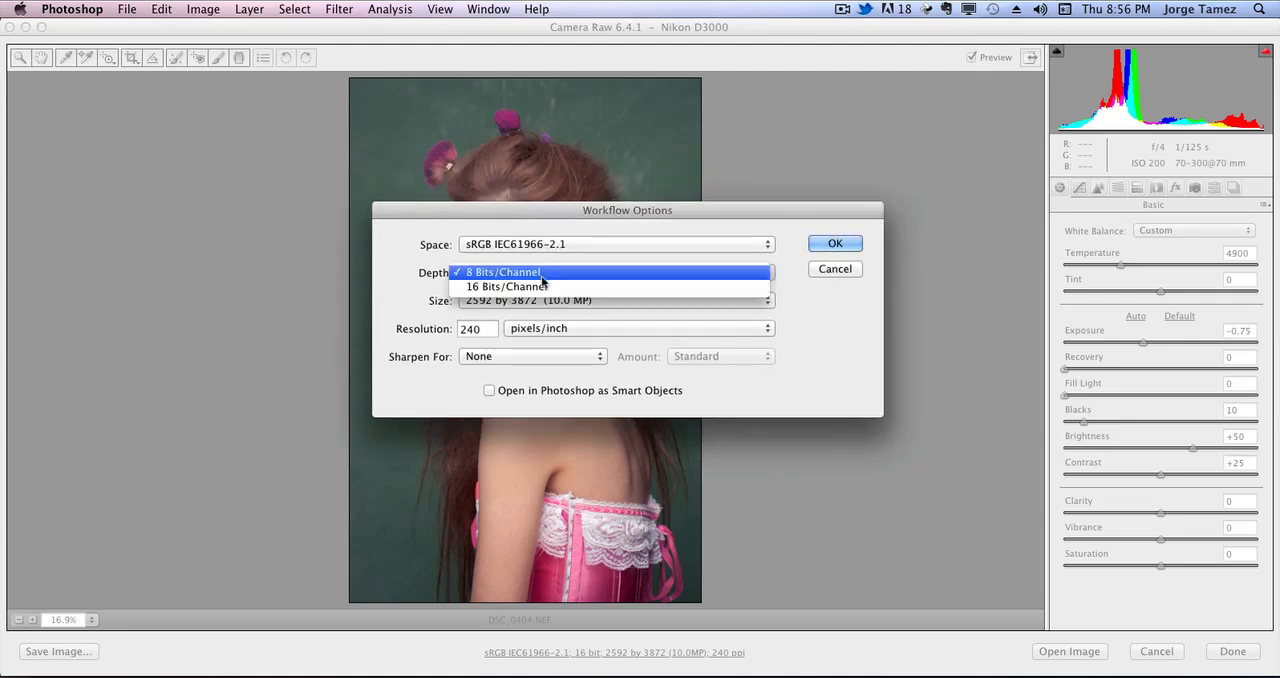
click(556, 289)
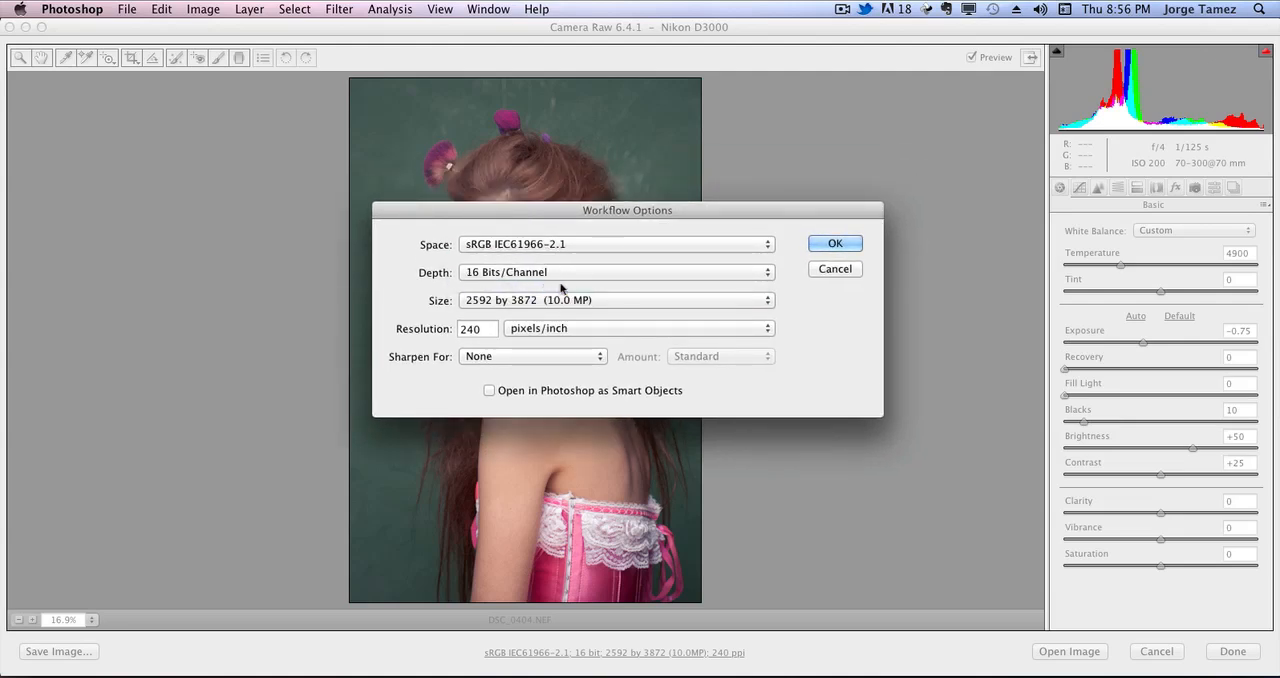
click(816, 247)
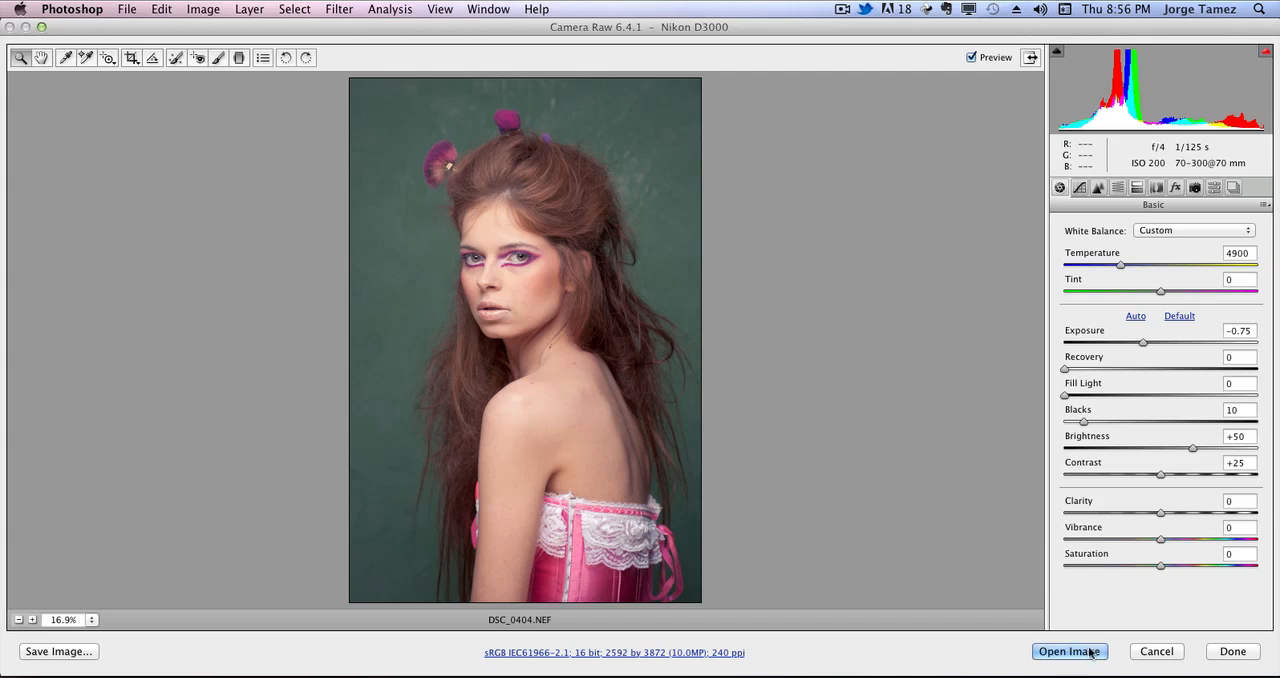
click(1157, 651)
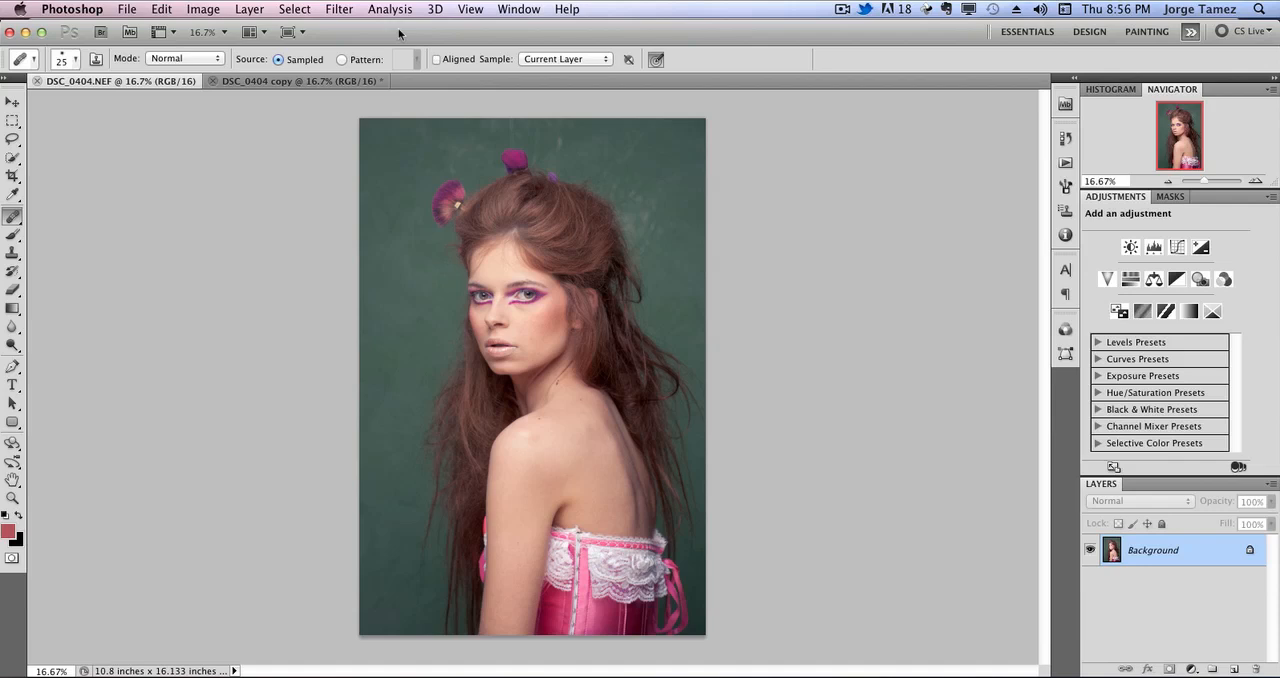
Check the open document's color mode and bit depth.
click(200, 9)
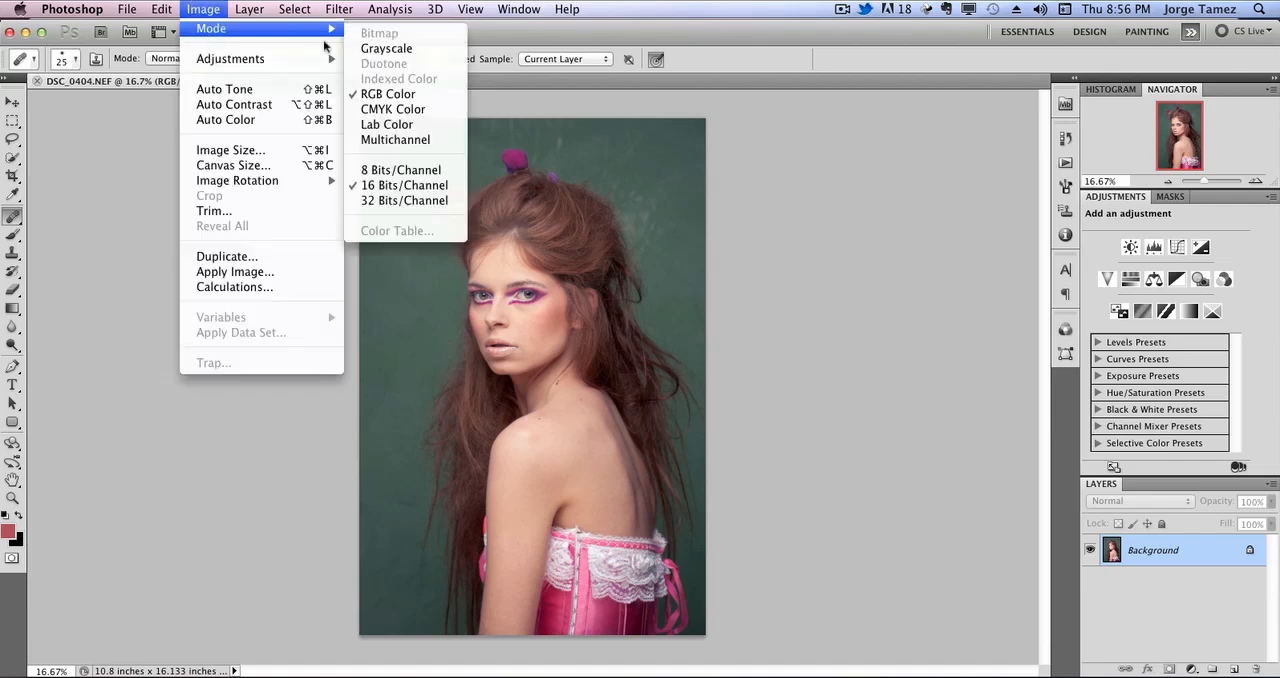
mouse_move(239, 13)
mouse_move(200, 9)
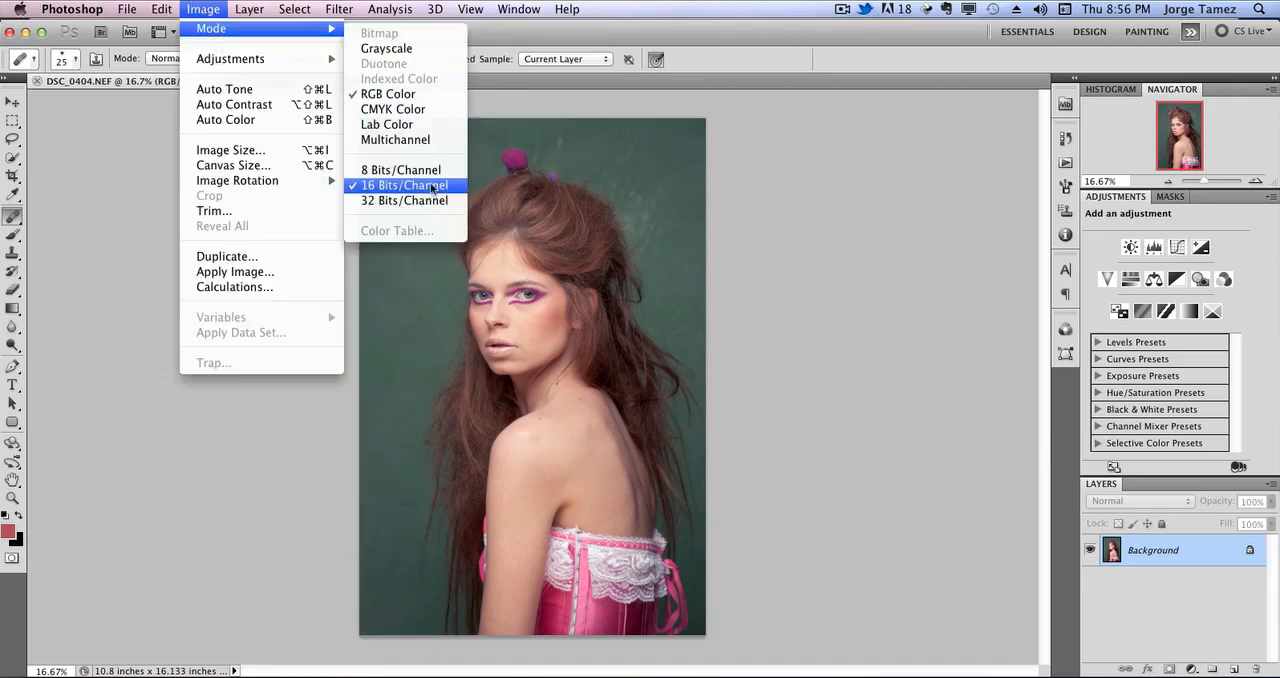
click(989, 218)
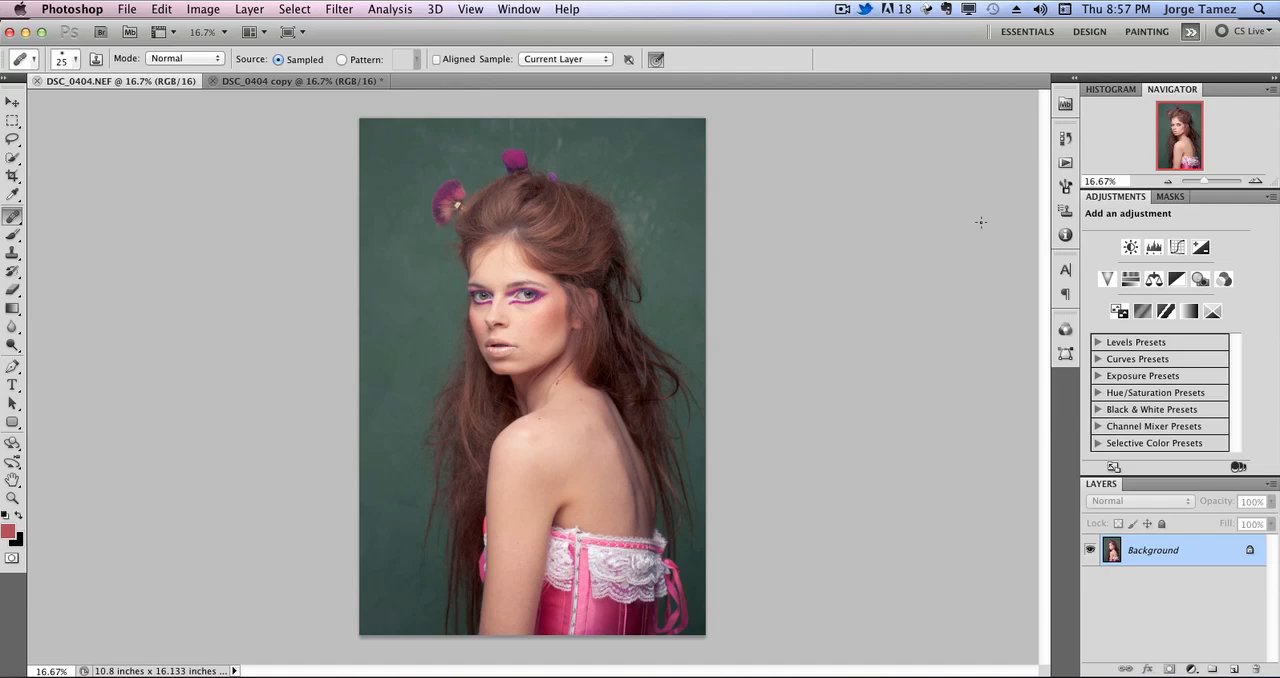
Duplicate the Background layer and set the Healing Brush size to 57 px.
drag(1185, 557, 1236, 668)
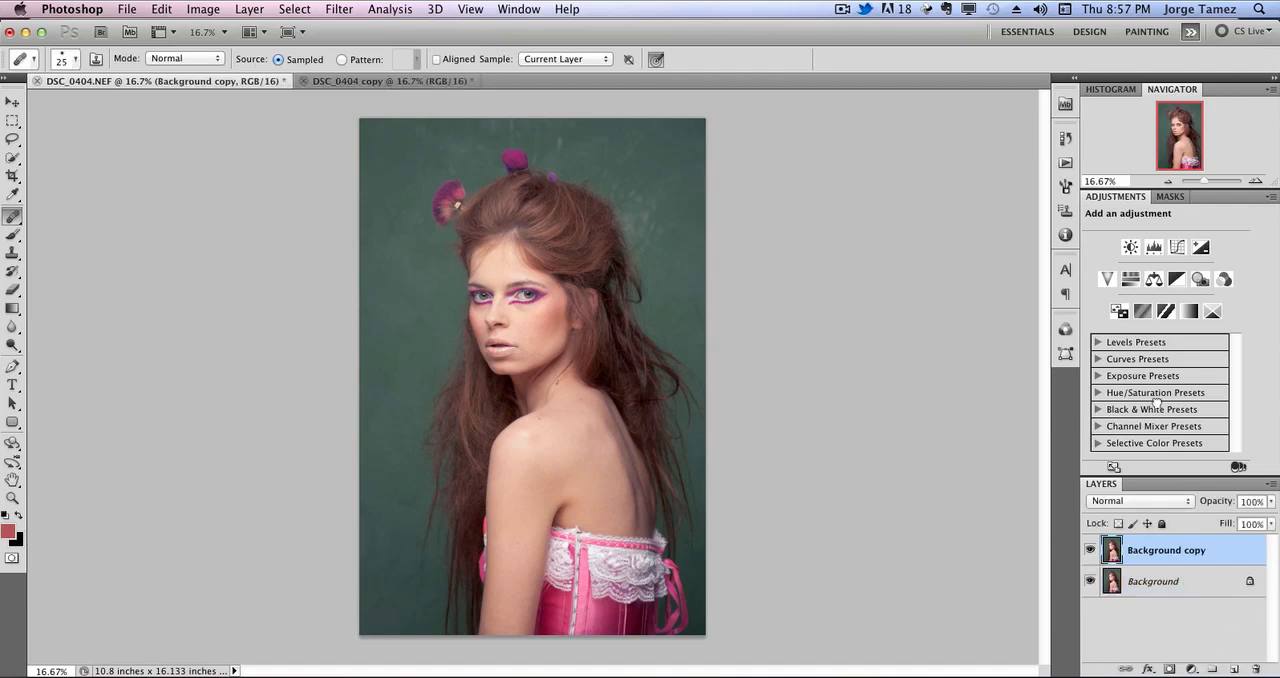
click(1256, 182)
click(1256, 182)
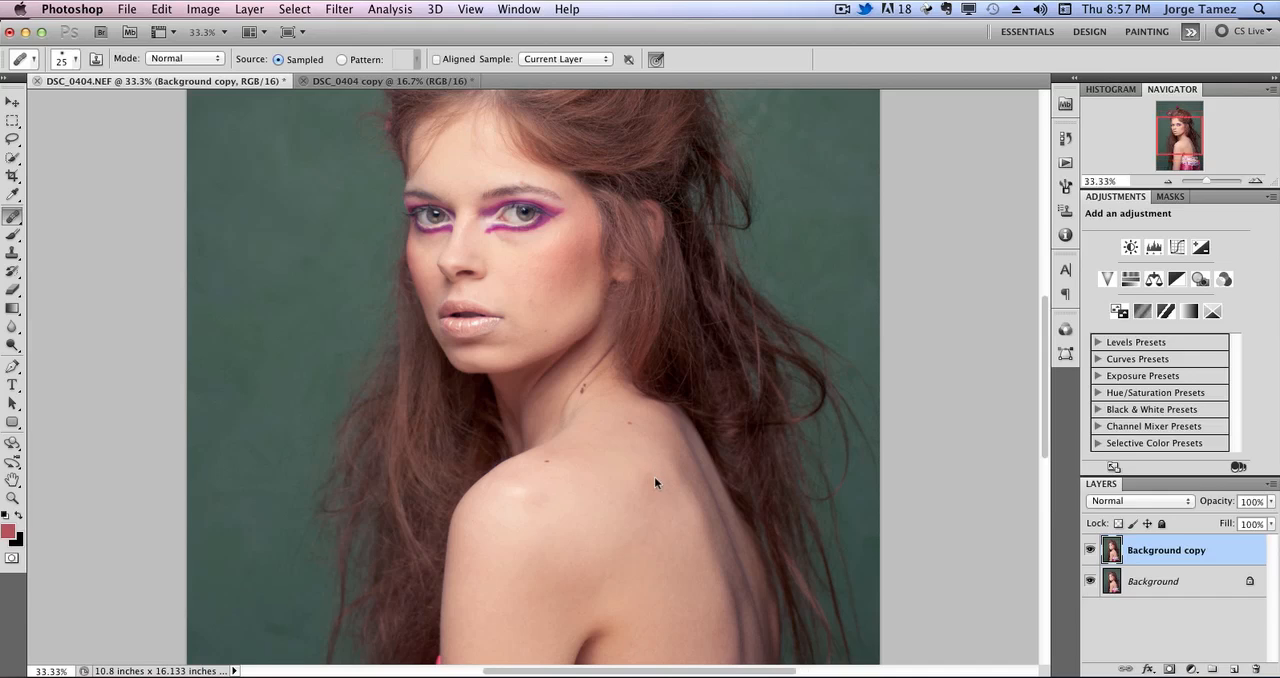
key(space)
drag(642, 469, 548, 432)
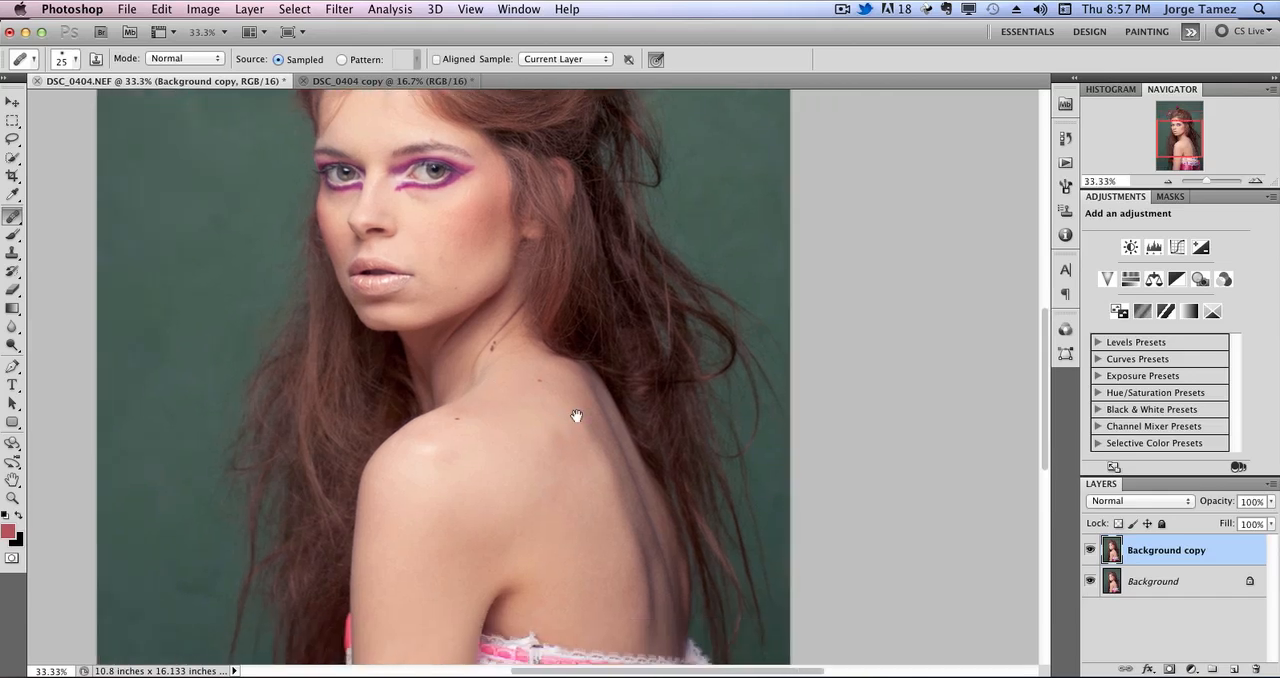
right_click(489, 455)
drag(540, 491, 559, 491)
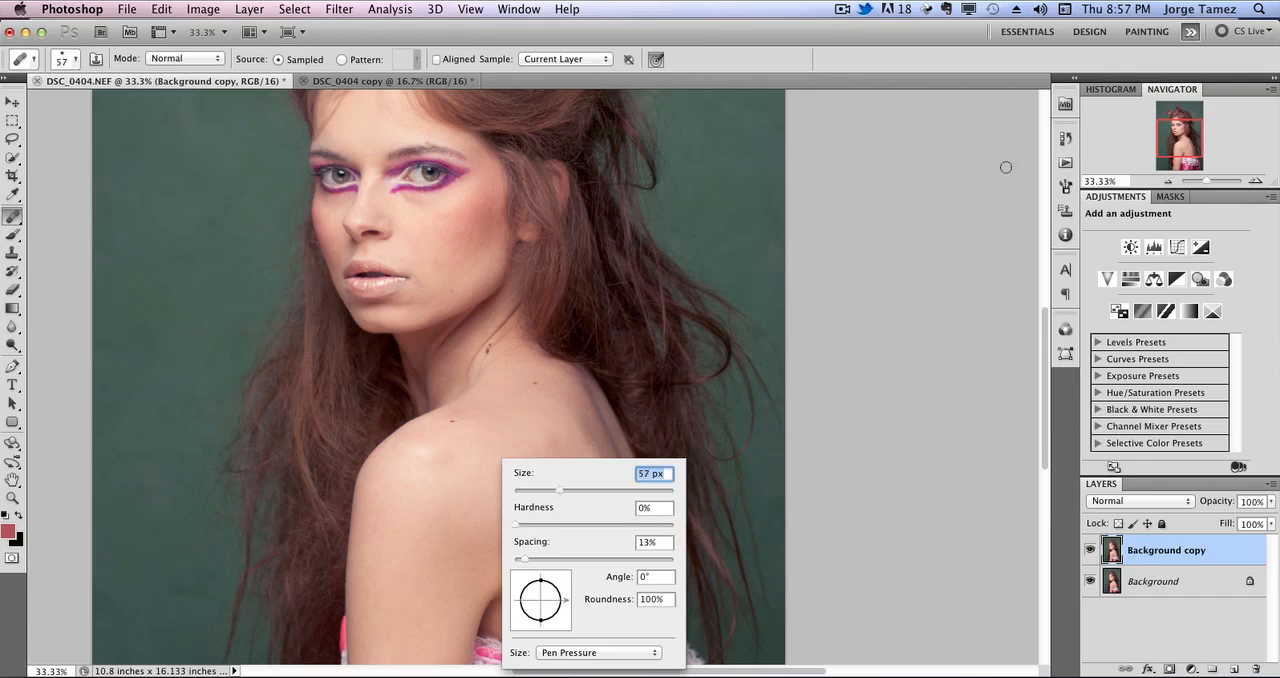
Heal the two small moles on the shoulder and upper back of the Background copy layer, sampling clean skin nearby.
click(1255, 181)
click(1255, 181)
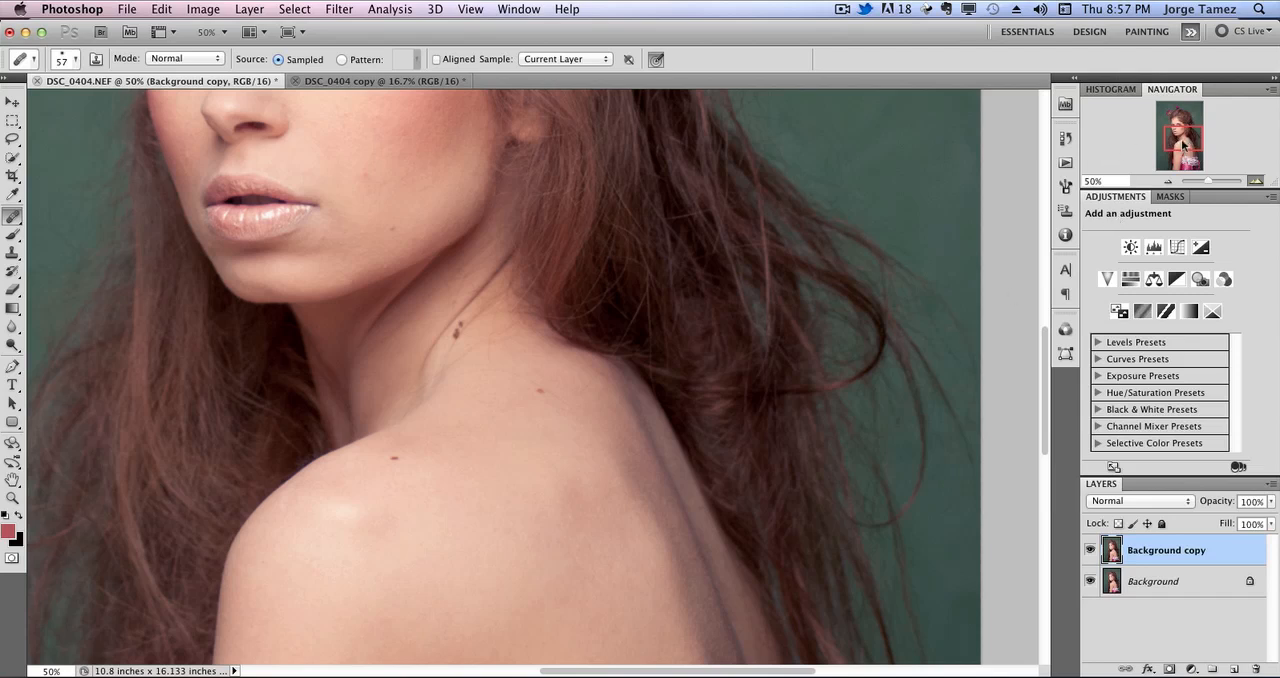
drag(1180, 156, 1182, 157)
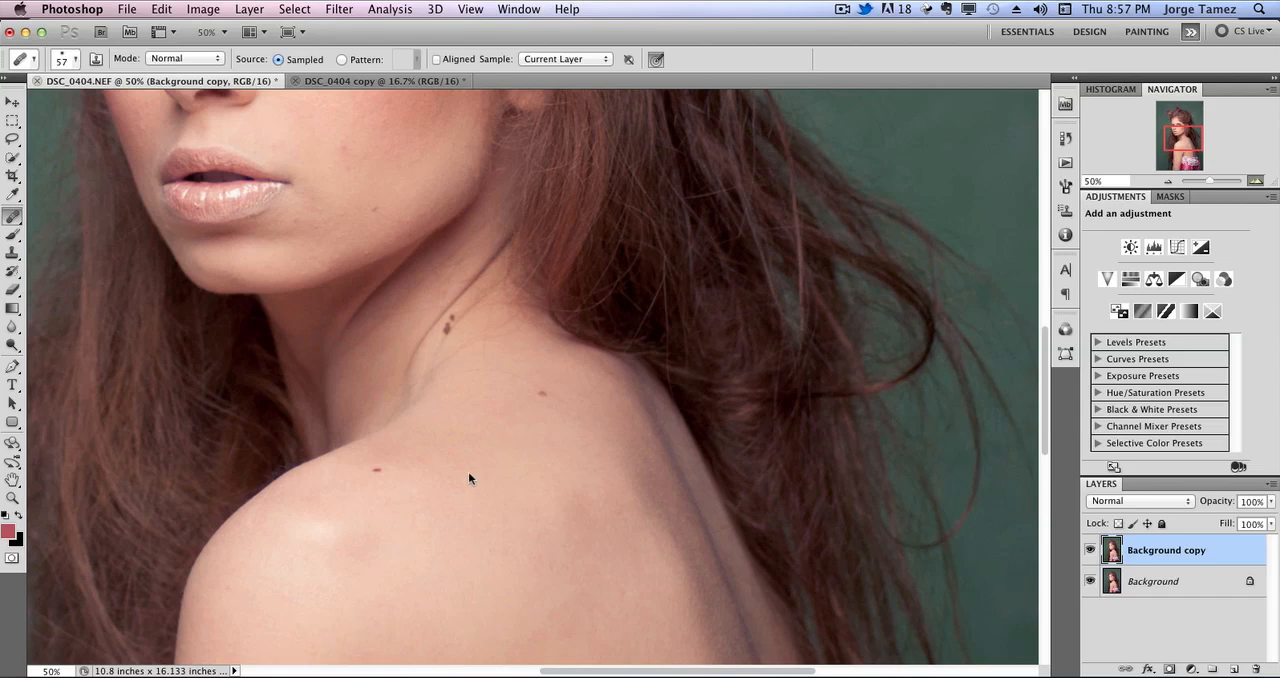
key(super+plus)
drag(453, 481, 713, 315)
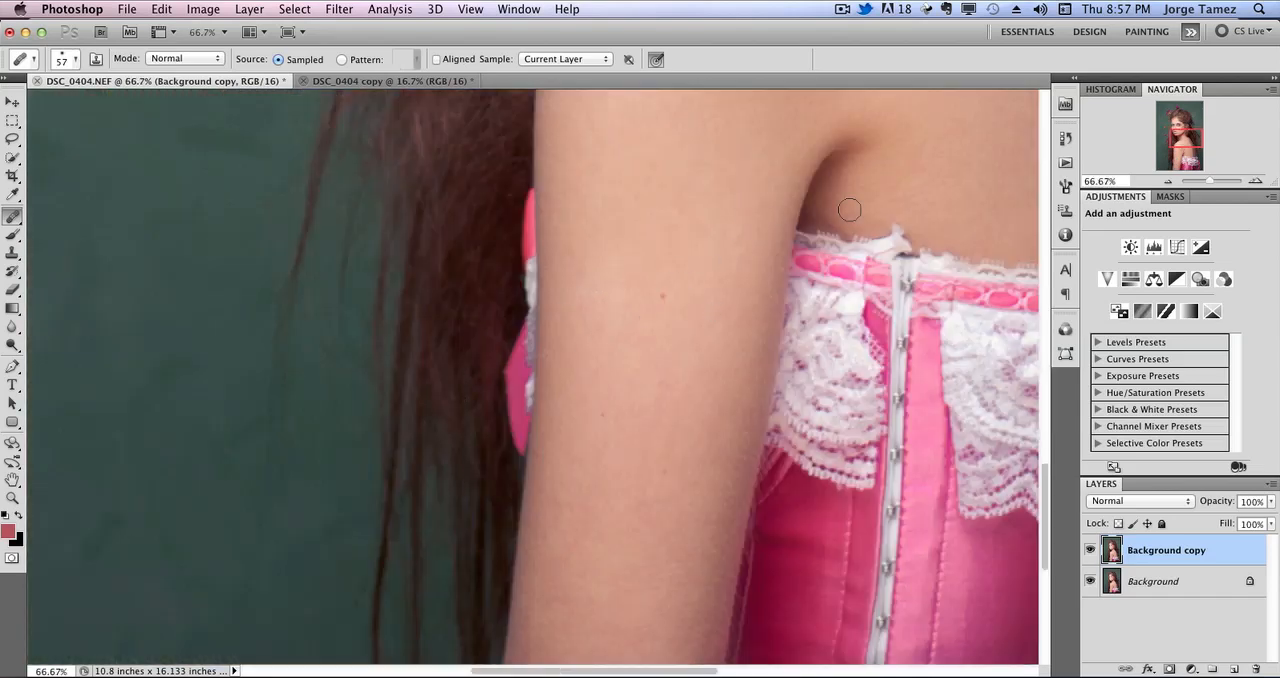
drag(849, 143, 623, 380)
mouse_move(707, 231)
mouse_down()
mouse_move(594, 386)
mouse_move(523, 523)
mouse_up()
alt+click(376, 328)
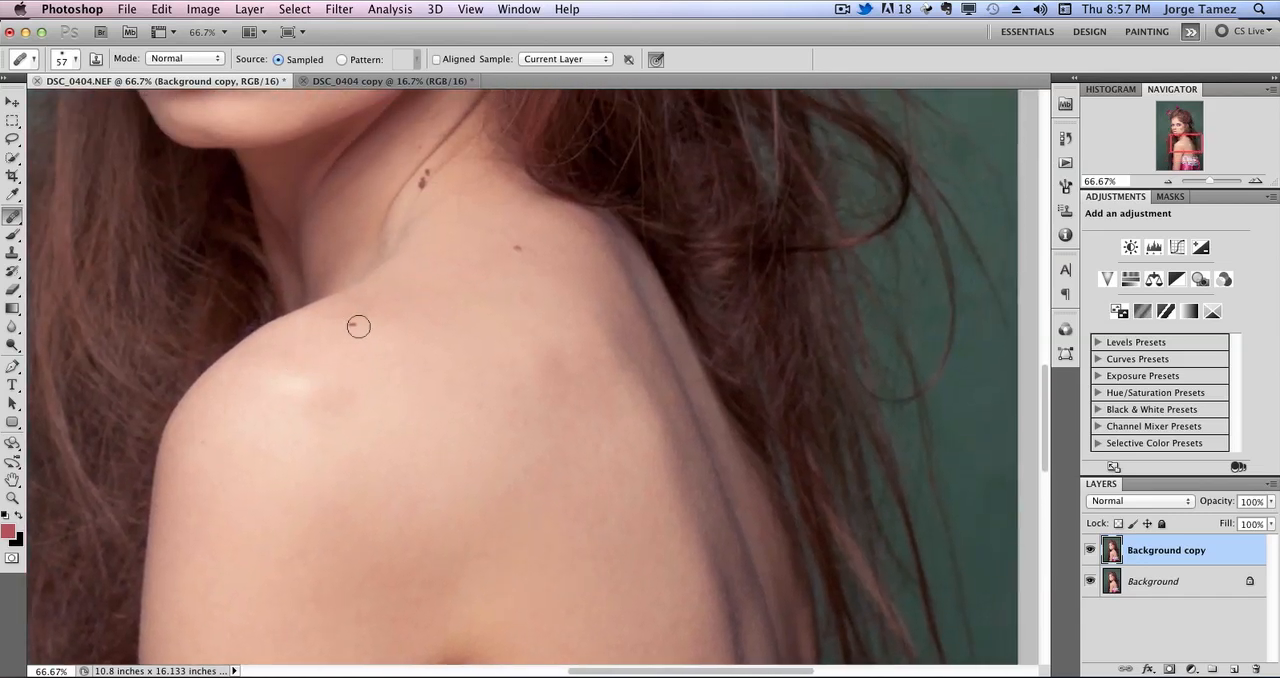
click(353, 324)
alt+click(525, 264)
click(519, 248)
Heal the small spots on the woman's upper arm, sampling clean skin nearby.
mouse_move(409, 422)
mouse_down()
mouse_move(413, 353)
mouse_move(395, 381)
mouse_move(345, 342)
mouse_move(374, 260)
mouse_up()
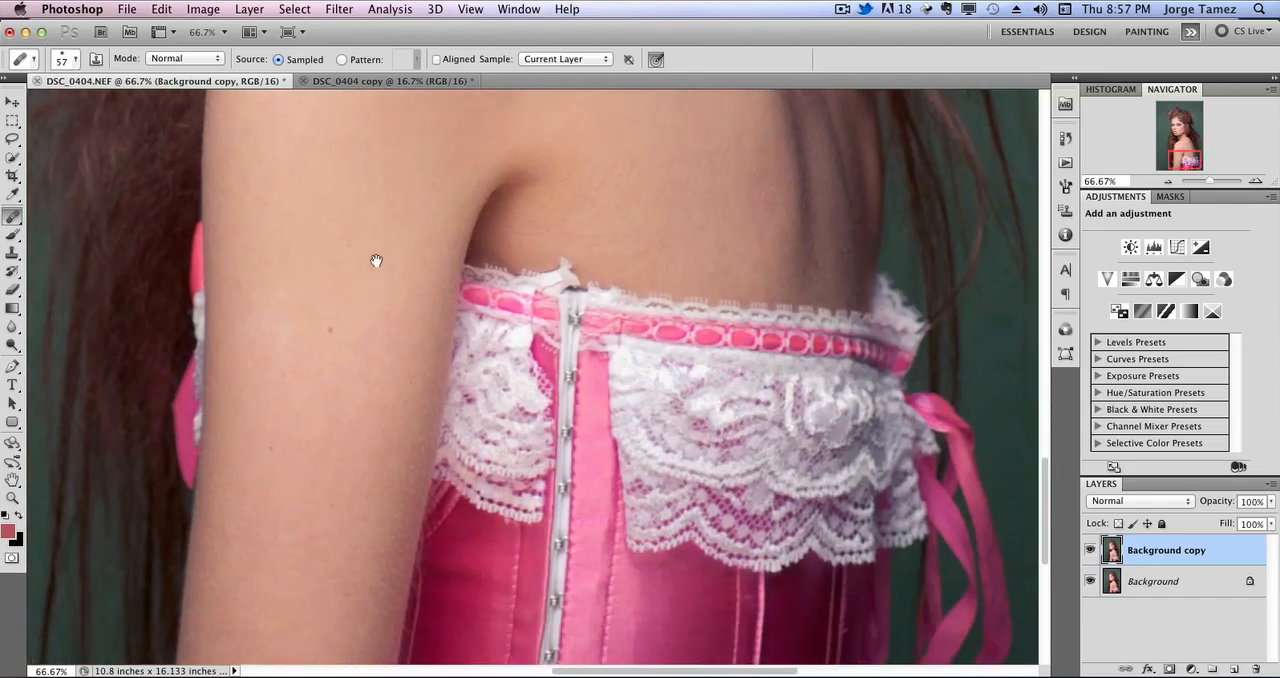
alt+click(354, 326)
click(328, 327)
alt+click(332, 400)
click(269, 451)
alt+click(581, 160)
click(480, 274)
drag(667, 156, 571, 480)
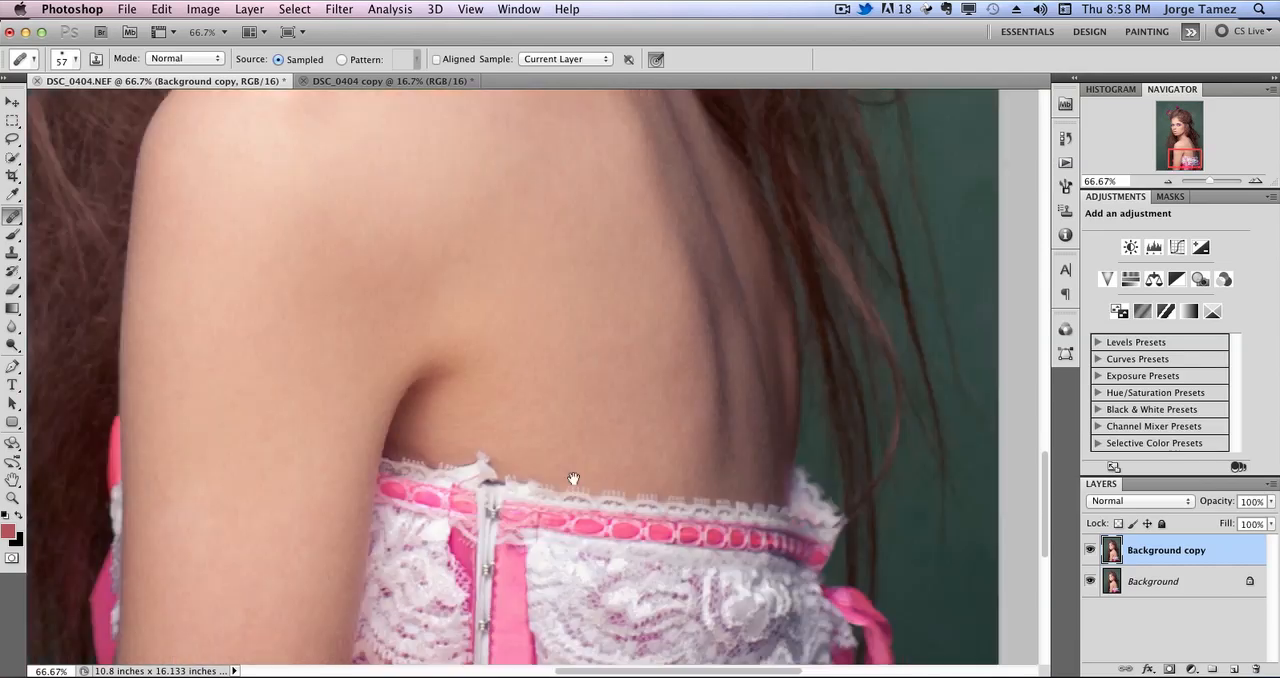
drag(573, 418, 633, 494)
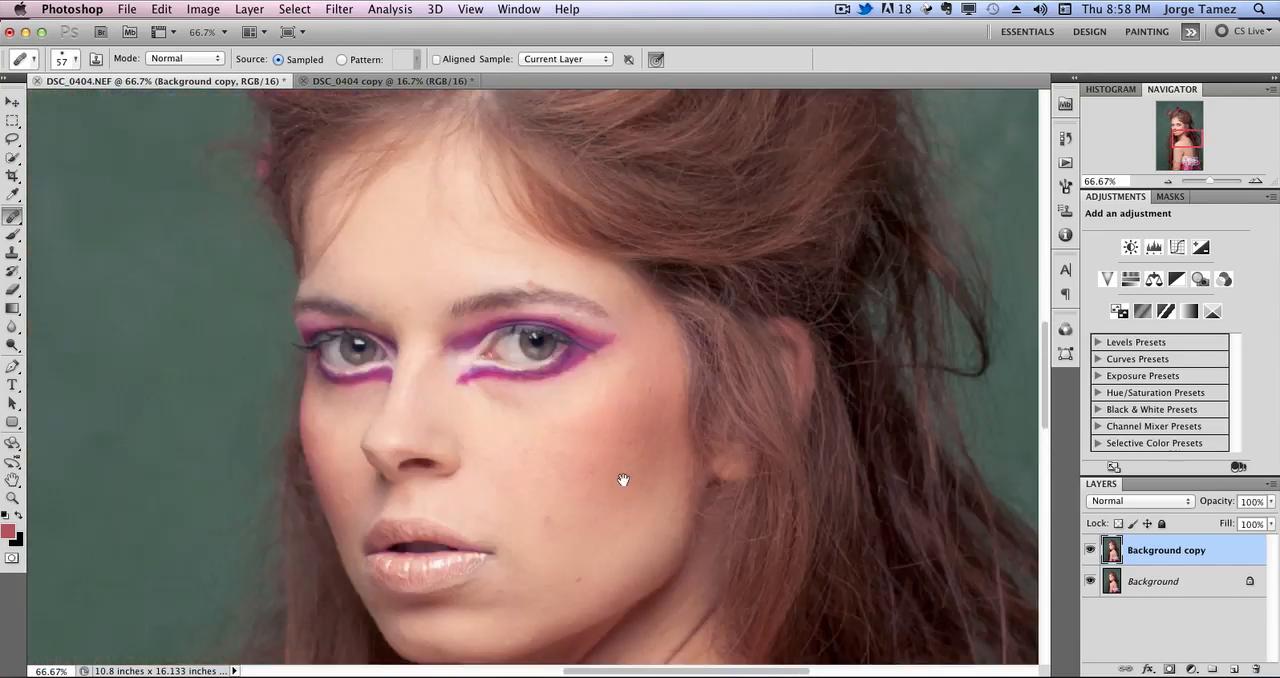
mouse_move(463, 234)
mouse_down()
mouse_move(573, 347)
mouse_move(628, 488)
mouse_up()
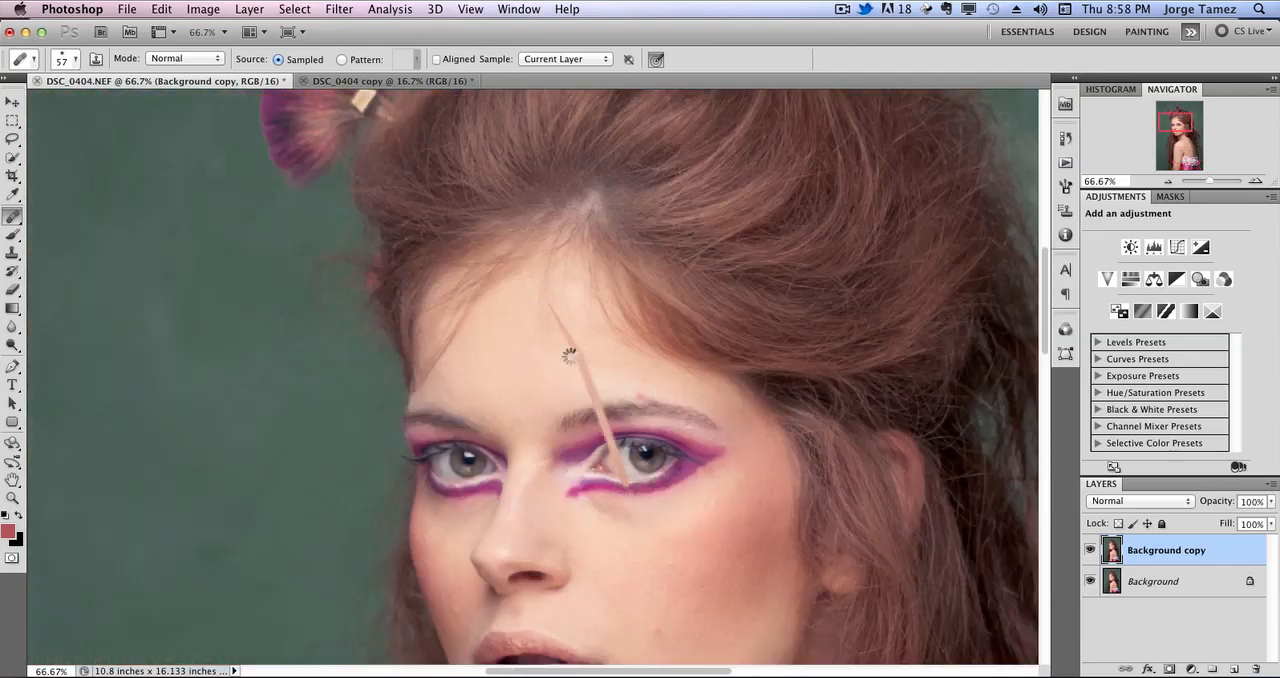
click(161, 9)
click(185, 67)
Heal the small blemishes on the woman's lower cheek.
scroll(591, 417, down, 6)
scroll(591, 417, right, 4)
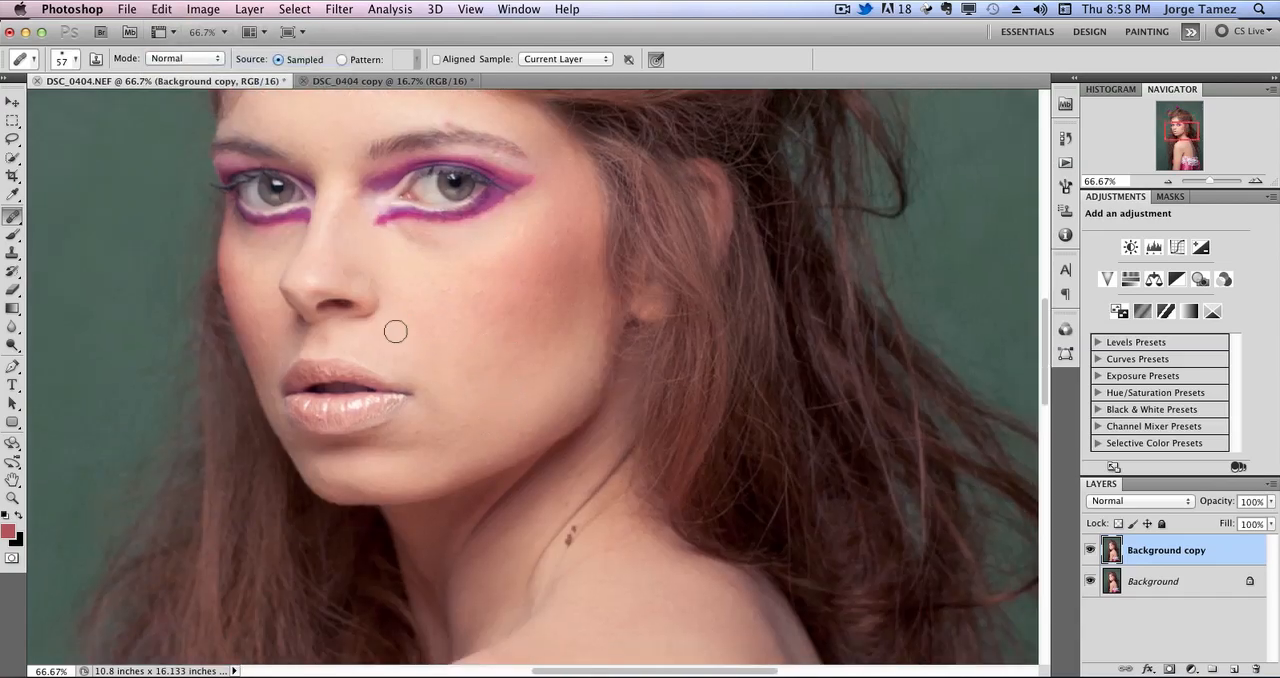
mouse_move(461, 371)
mouse_down()
mouse_move(580, 566)
mouse_move(465, 231)
mouse_move(477, 380)
mouse_move(466, 363)
mouse_move(457, 463)
mouse_move(478, 223)
mouse_move(433, 127)
mouse_move(463, 474)
mouse_move(580, 630)
mouse_up()
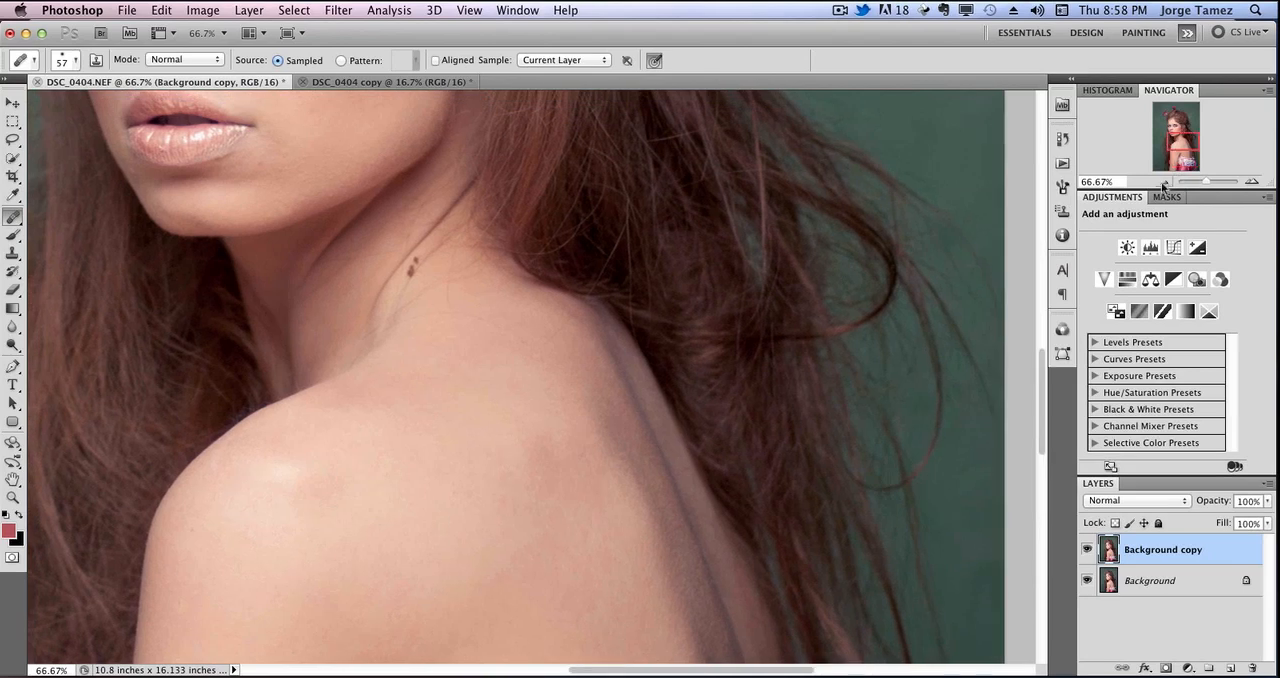
click(1165, 182)
click(1165, 182)
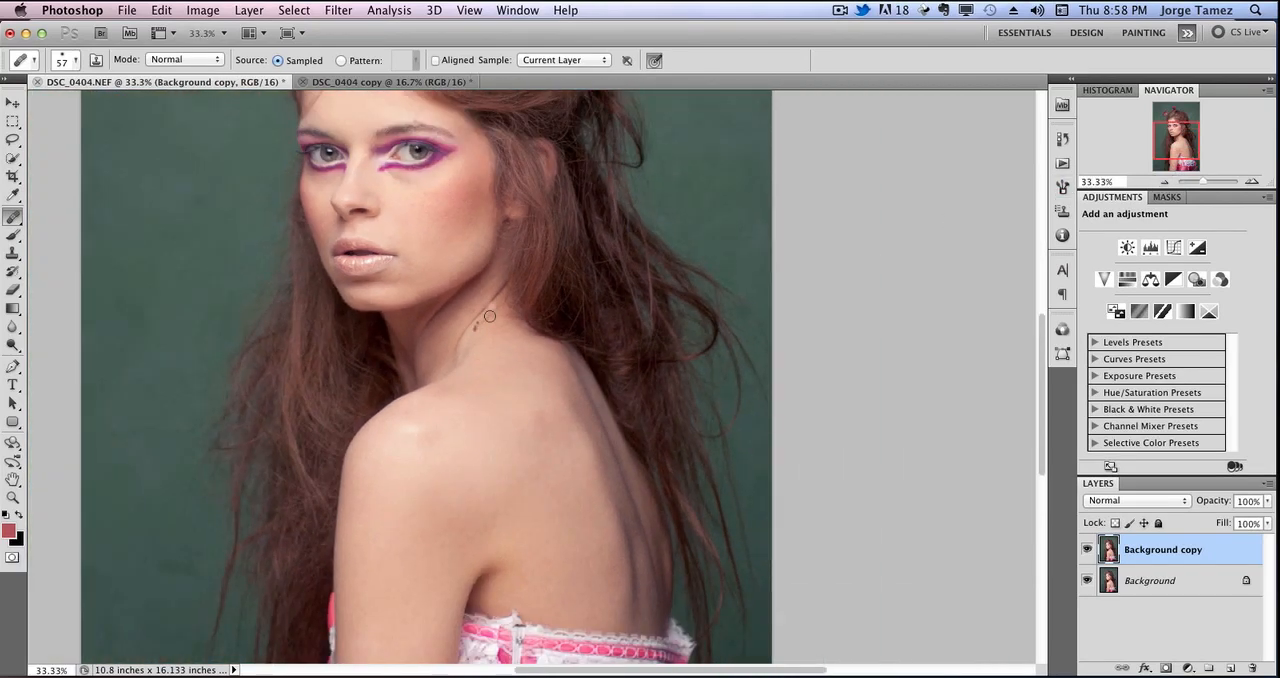
mouse_move(1205, 181)
mouse_down()
mouse_move(1180, 181)
mouse_move(1205, 182)
mouse_up()
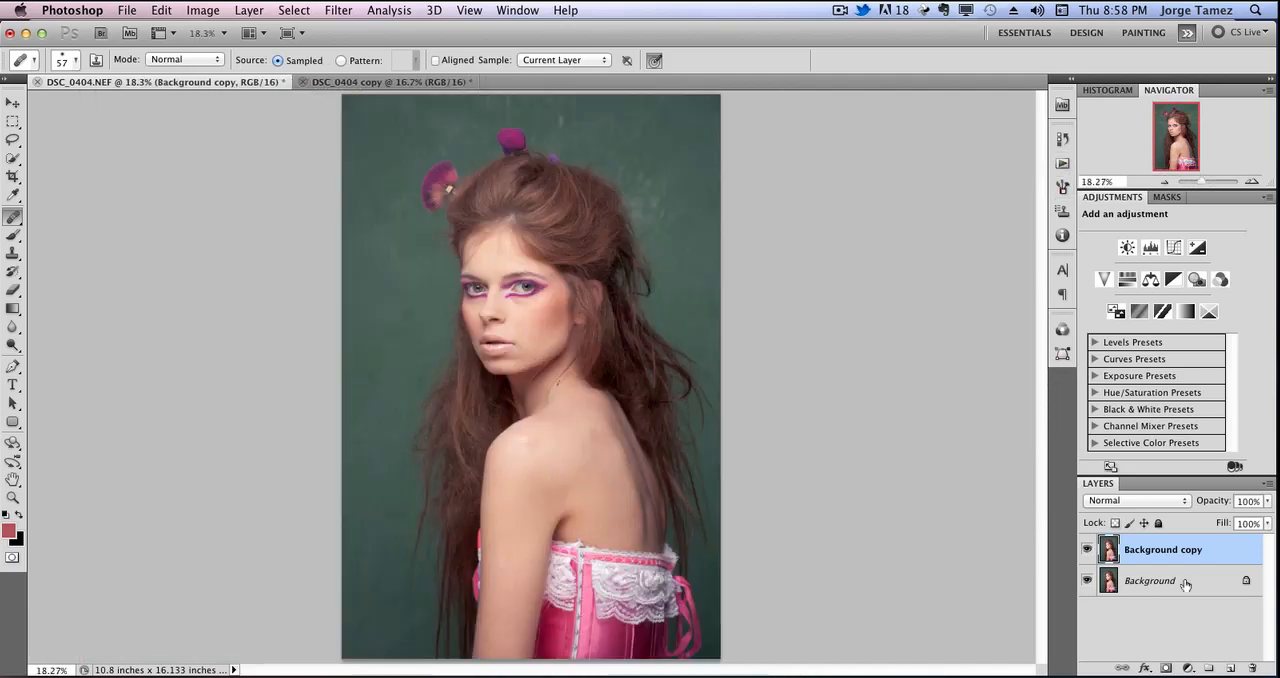
Duplicate the retouched Background copy layer twice and group the two duplicates.
click(1145, 581)
click(1098, 555)
click(1160, 588)
click(1152, 552)
key(super+j)
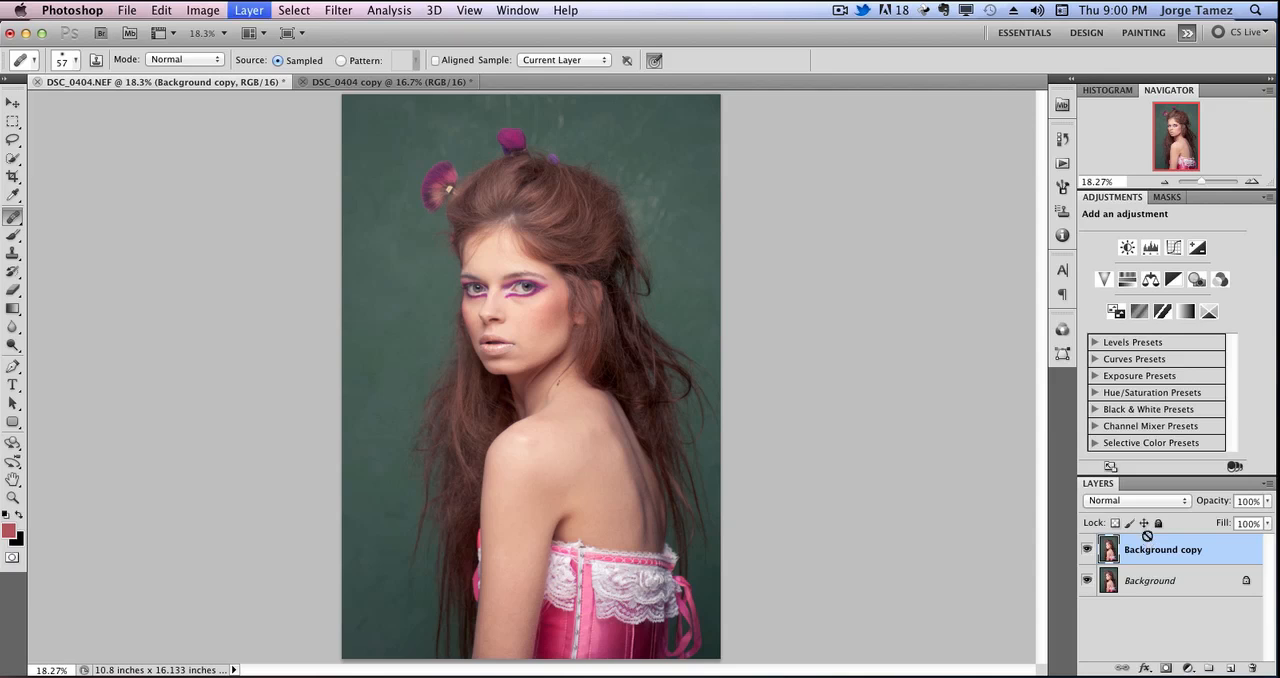
key(super+j)
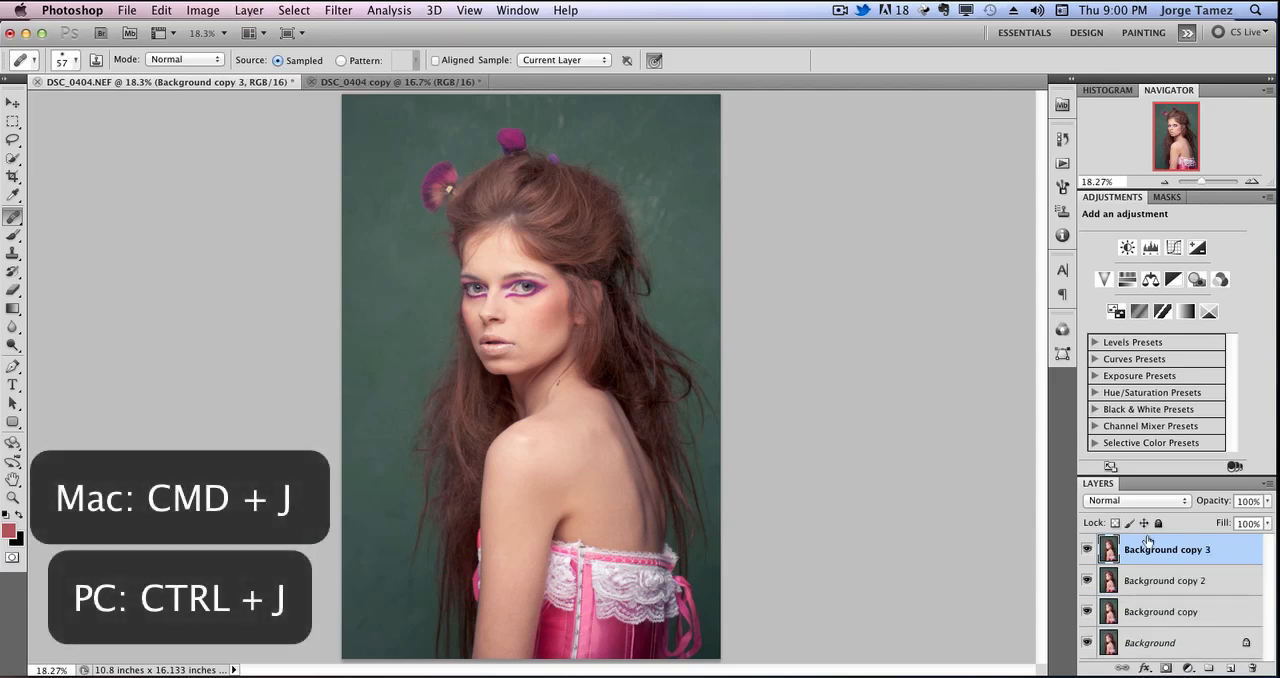
shift+click(1221, 581)
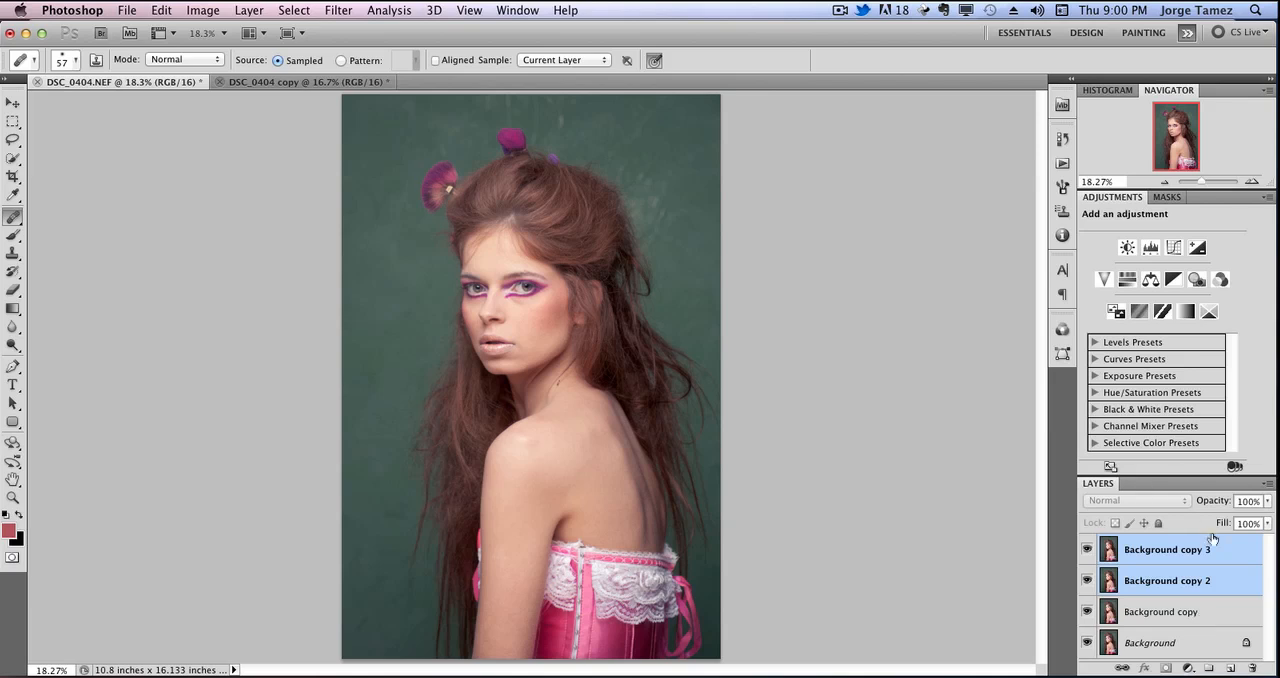
key(super+g)
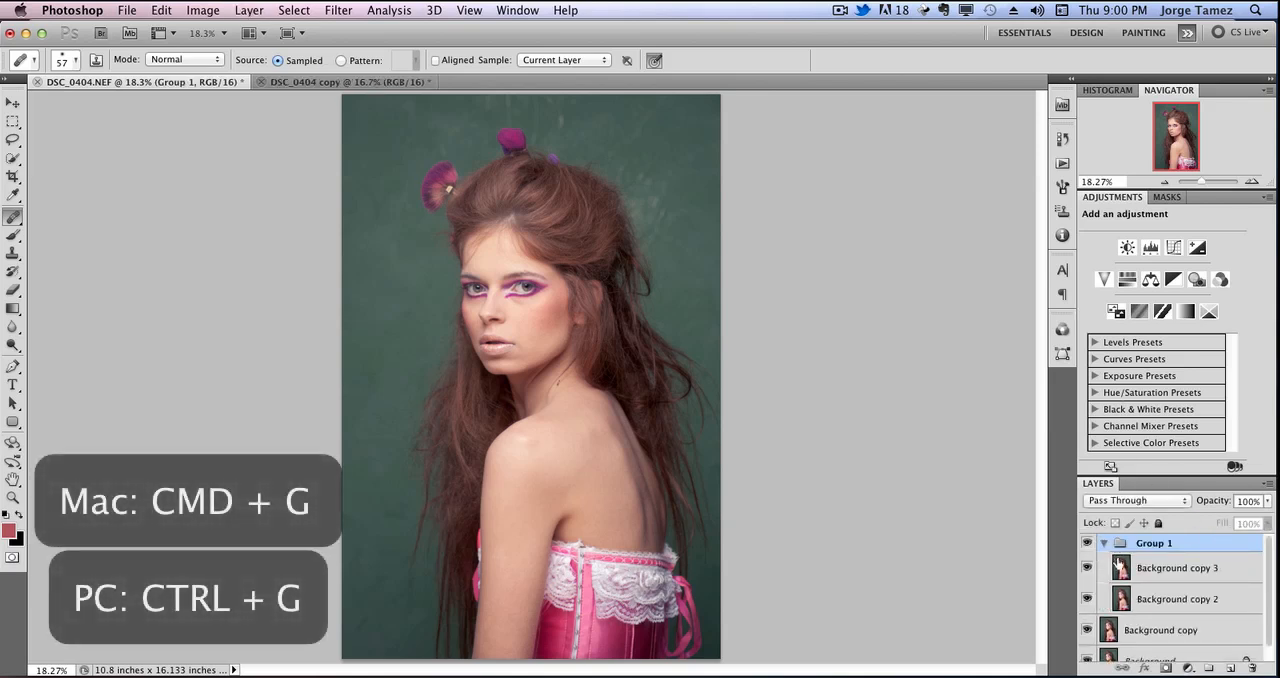
Rename the lower duplicate layer in the group as low and the upper duplicate as high.
double_click(1197, 601)
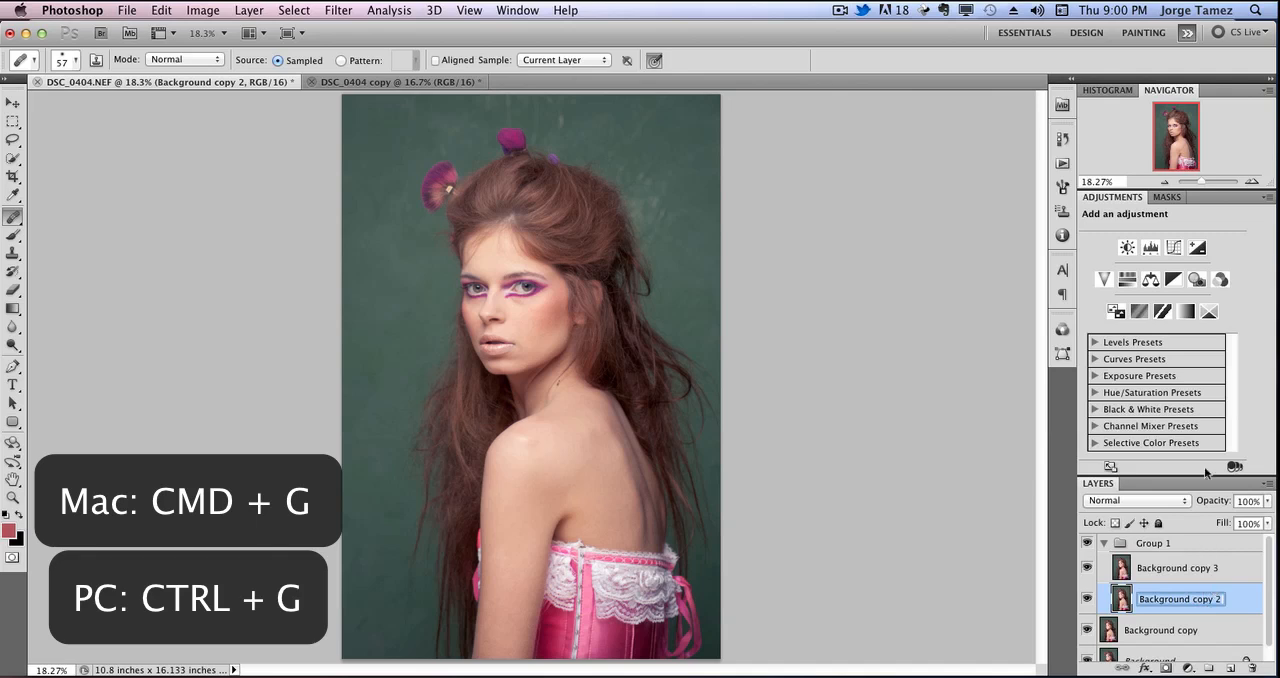
text(low)
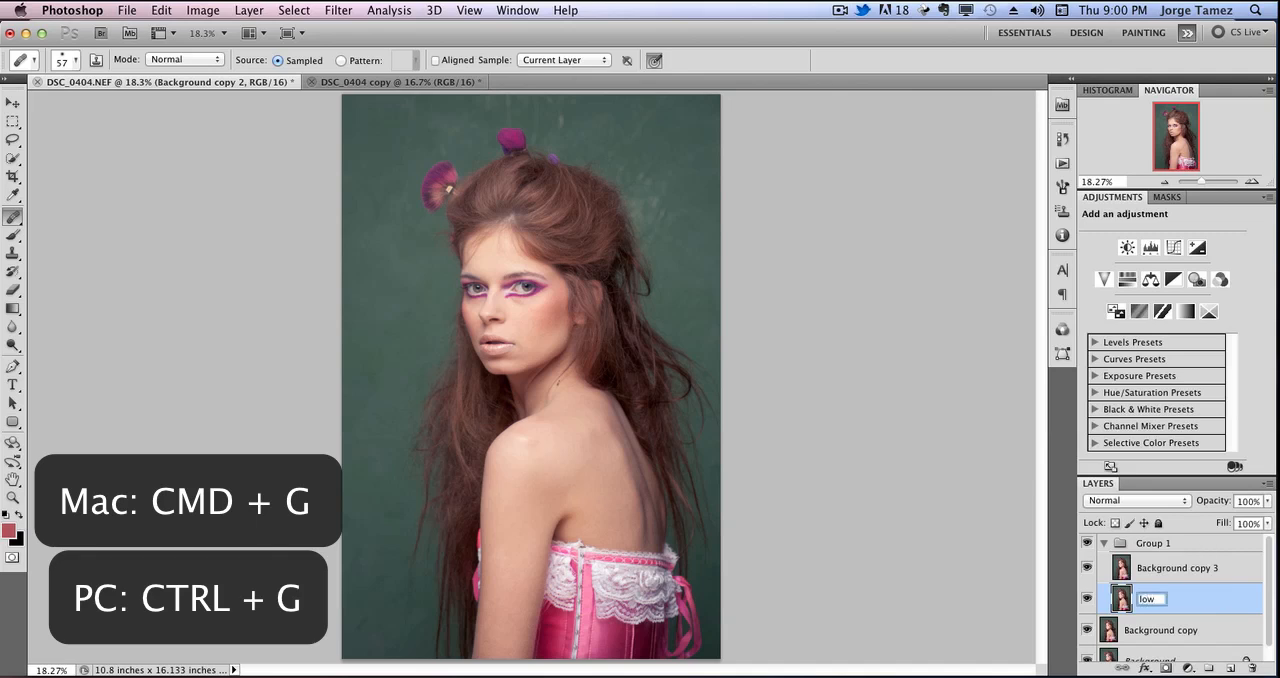
double_click(1198, 568)
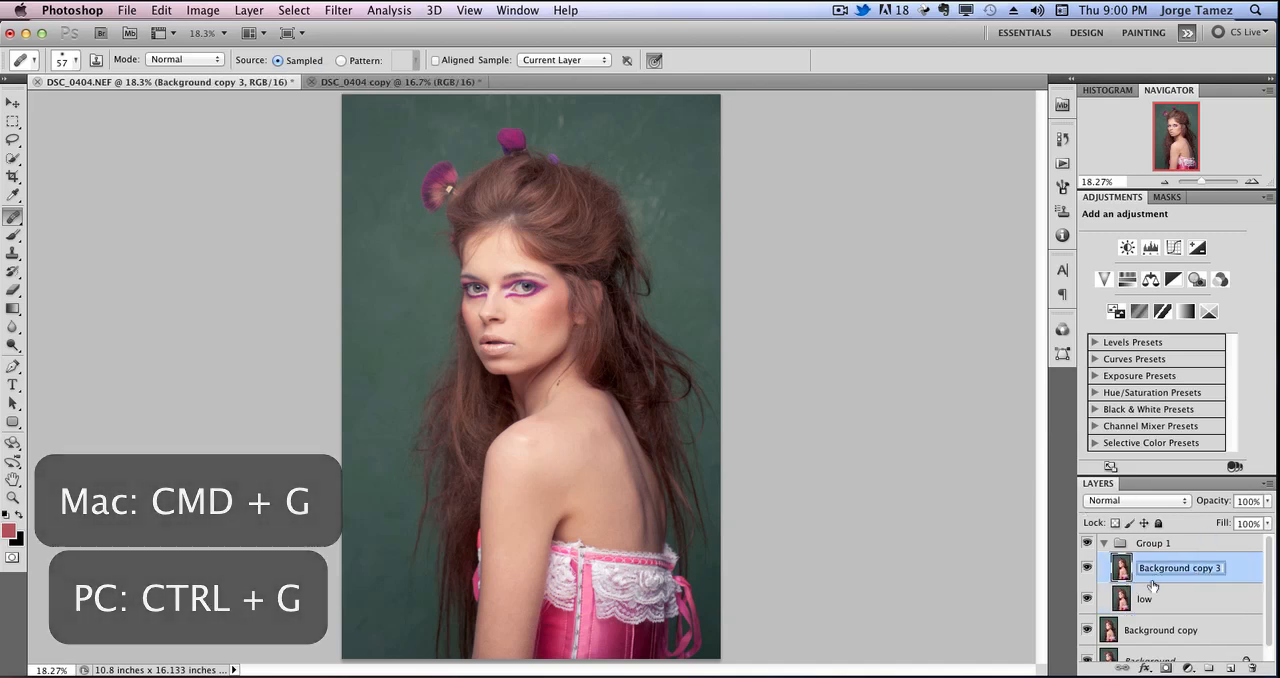
text(high)
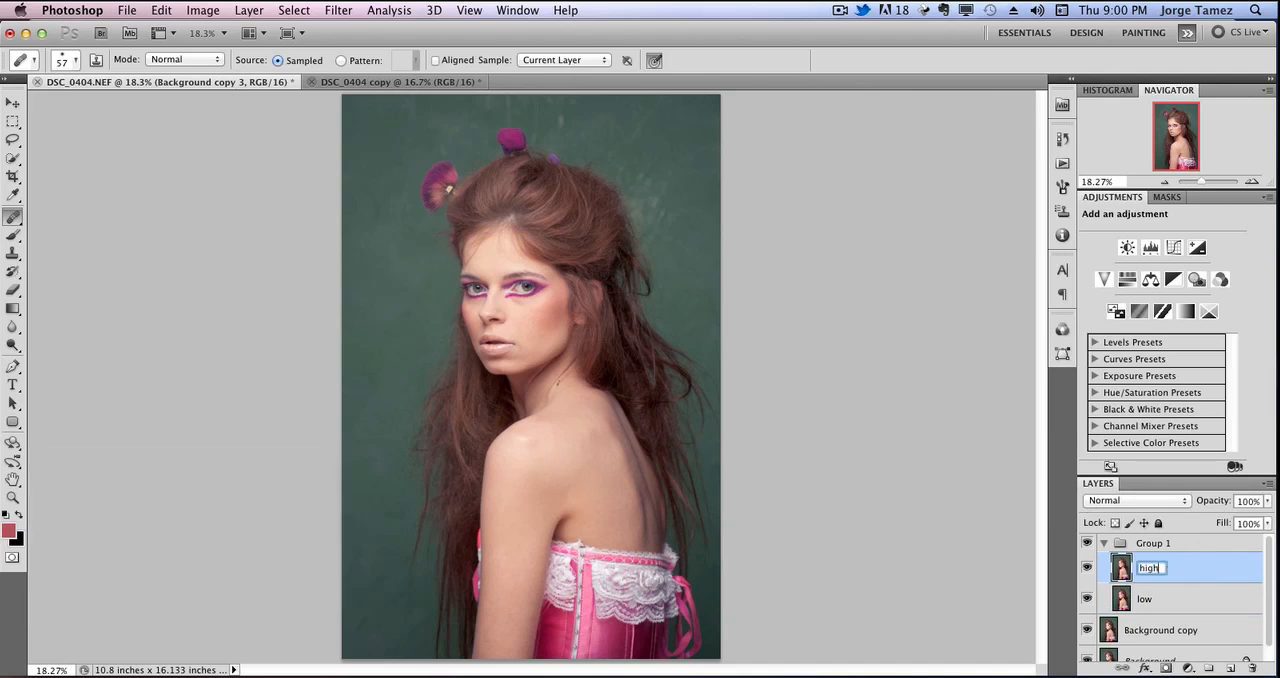
Rename the group holding the two duplicate layers as frequencies.
double_click(1156, 545)
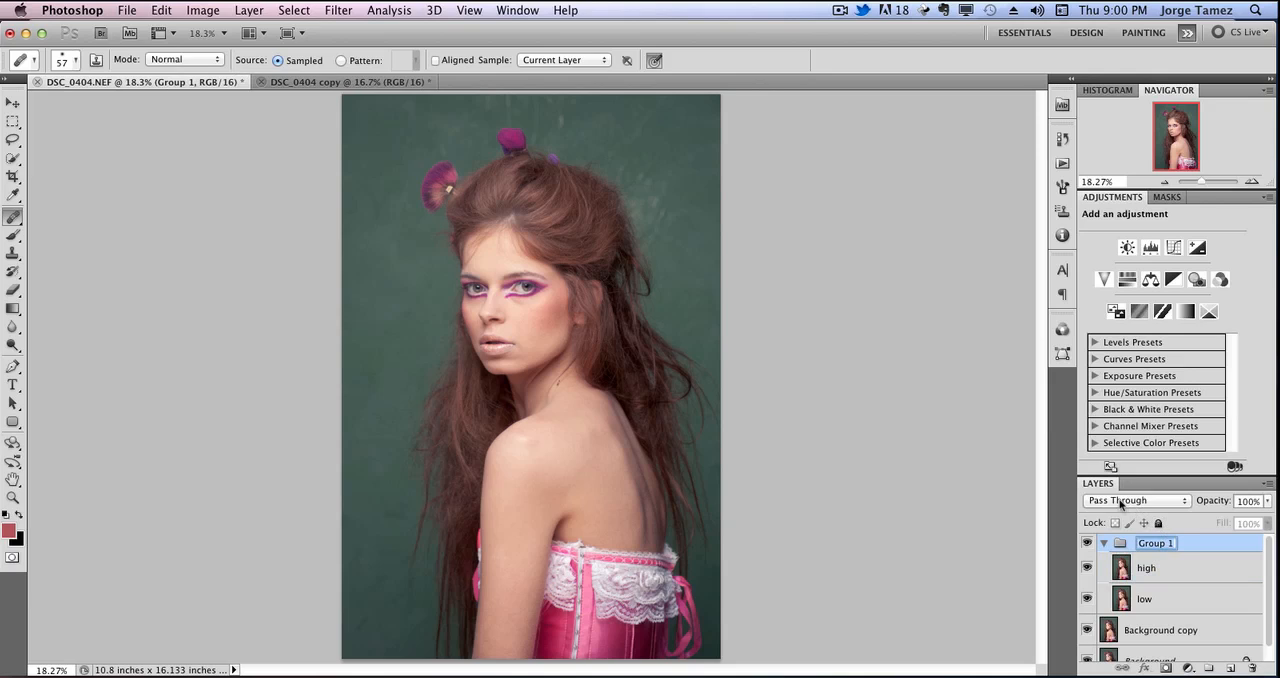
text(frequencies)
key(Return)
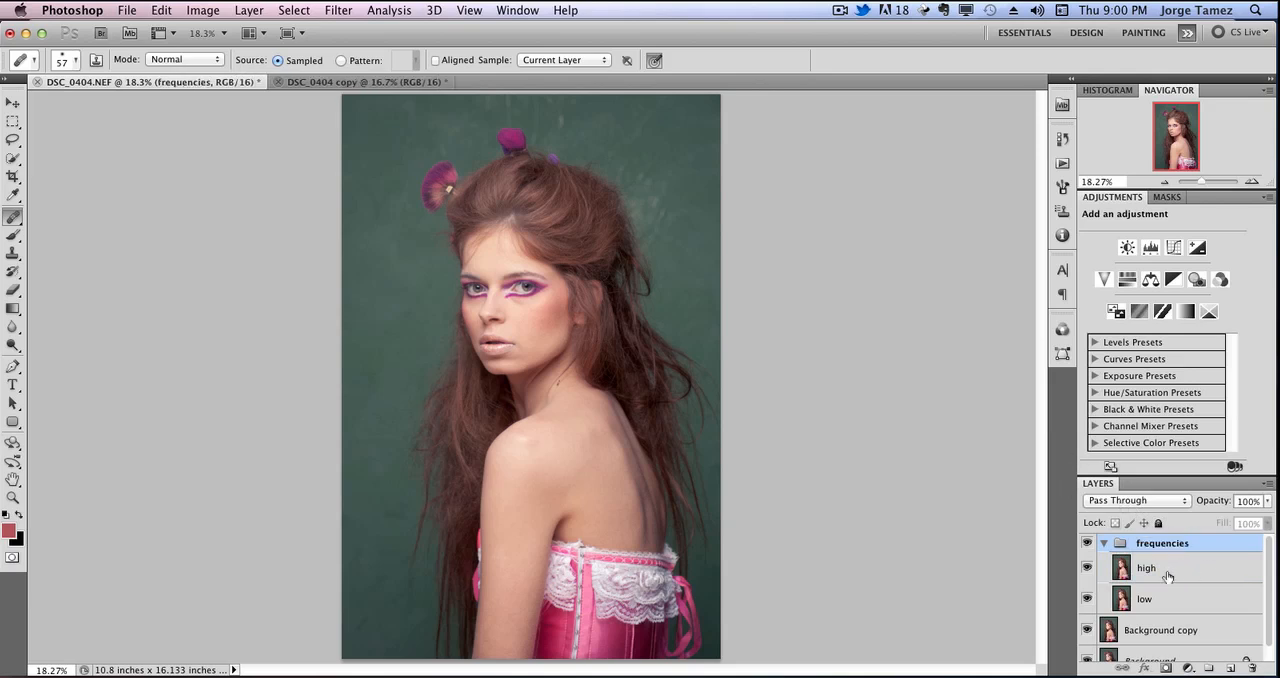
Hide the high layer and make the low layer active.
click(1160, 567)
click(1087, 567)
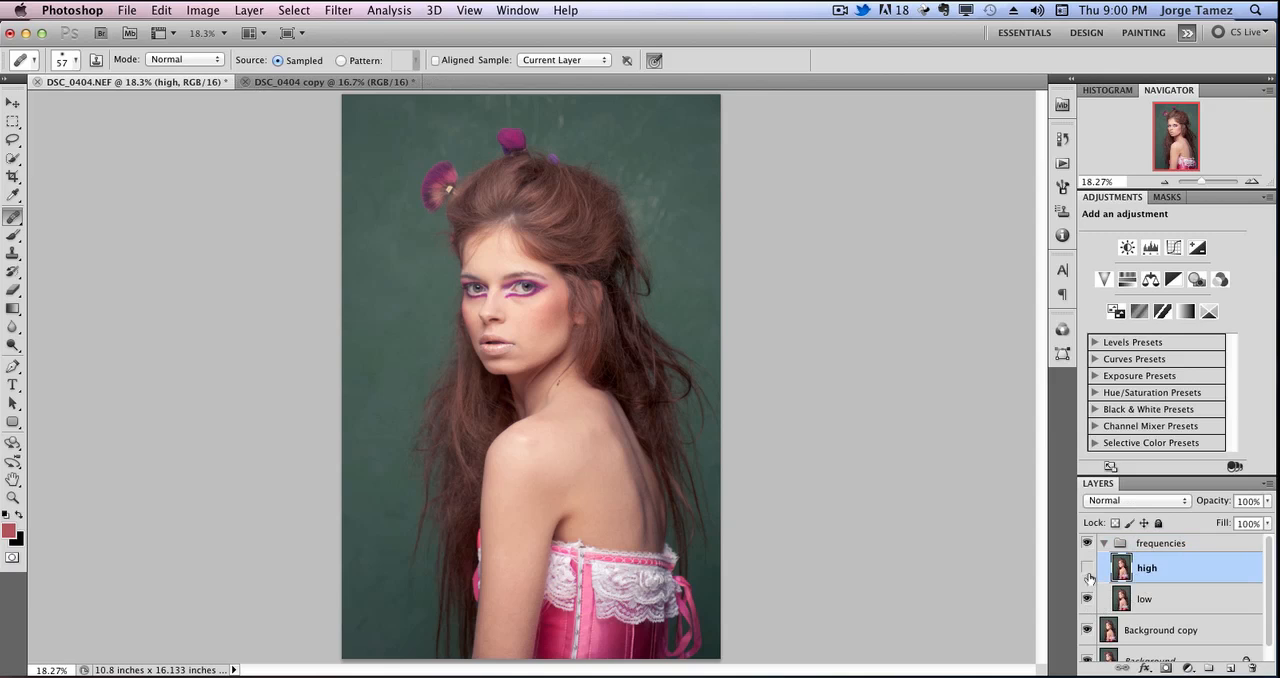
click(1176, 600)
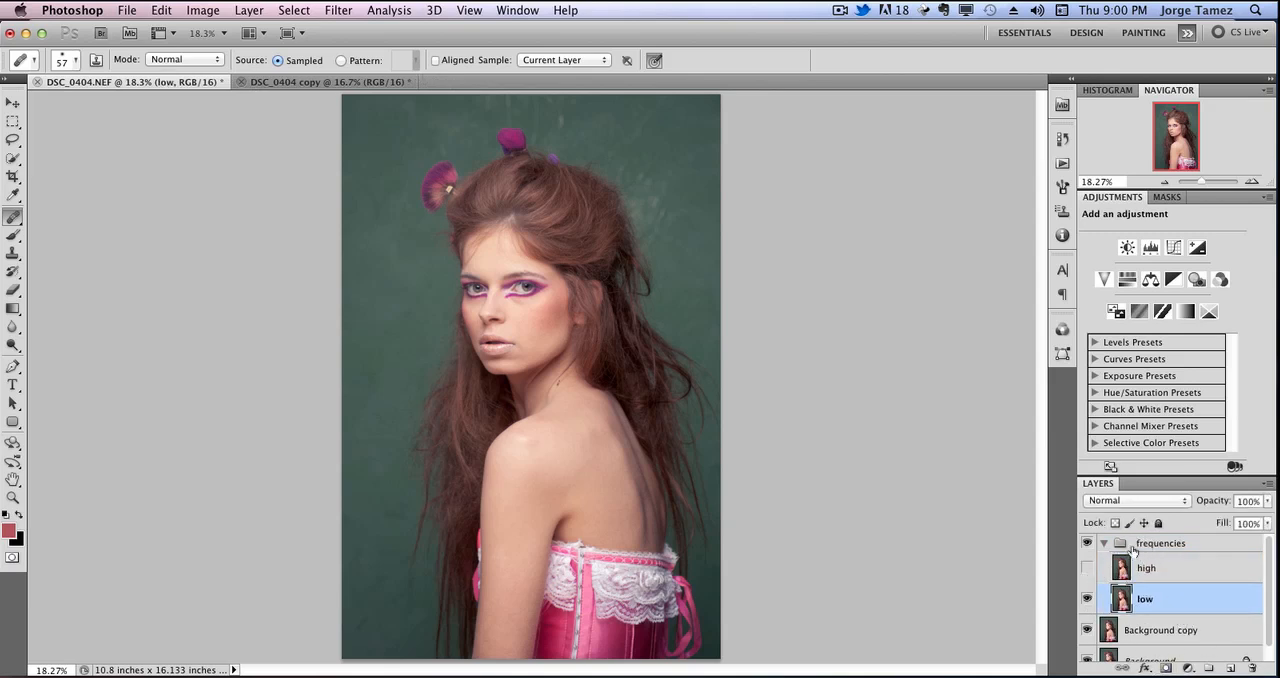
Apply a Gaussian Blur with a 4.5 pixel radius to the low layer, judging the skin smoothing on the face at 100%.
key(super+plus)
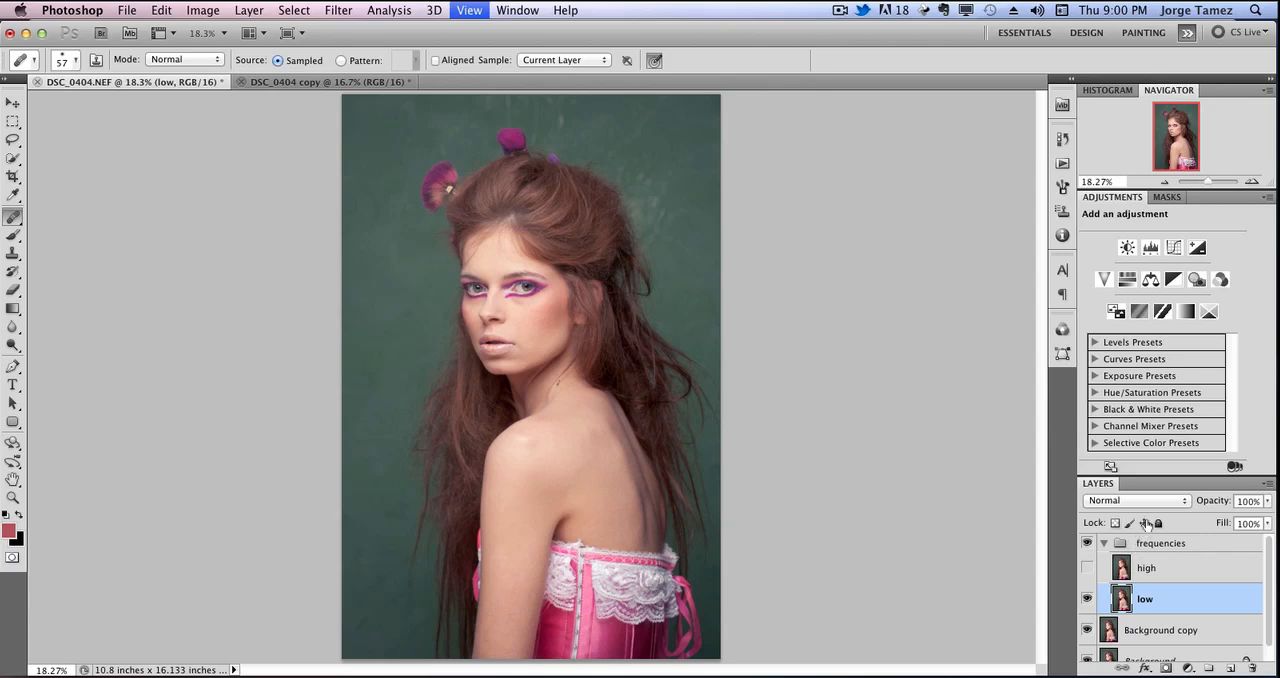
key(super+1)
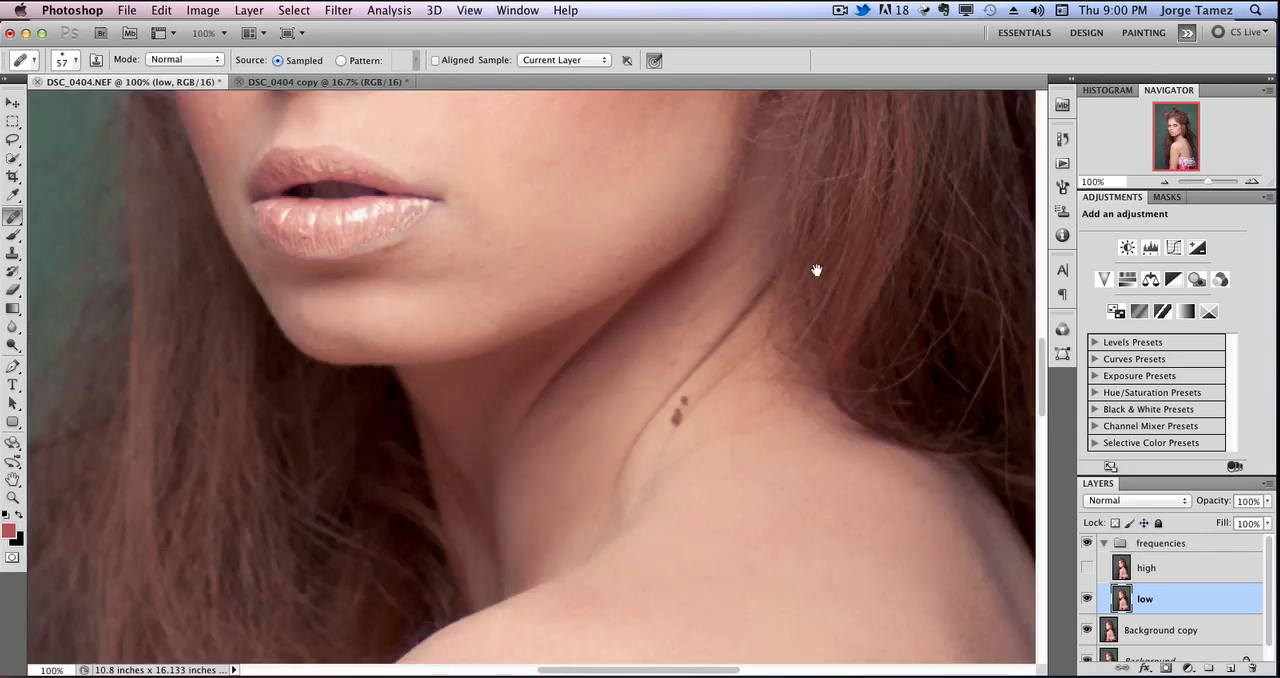
drag(817, 271, 855, 426)
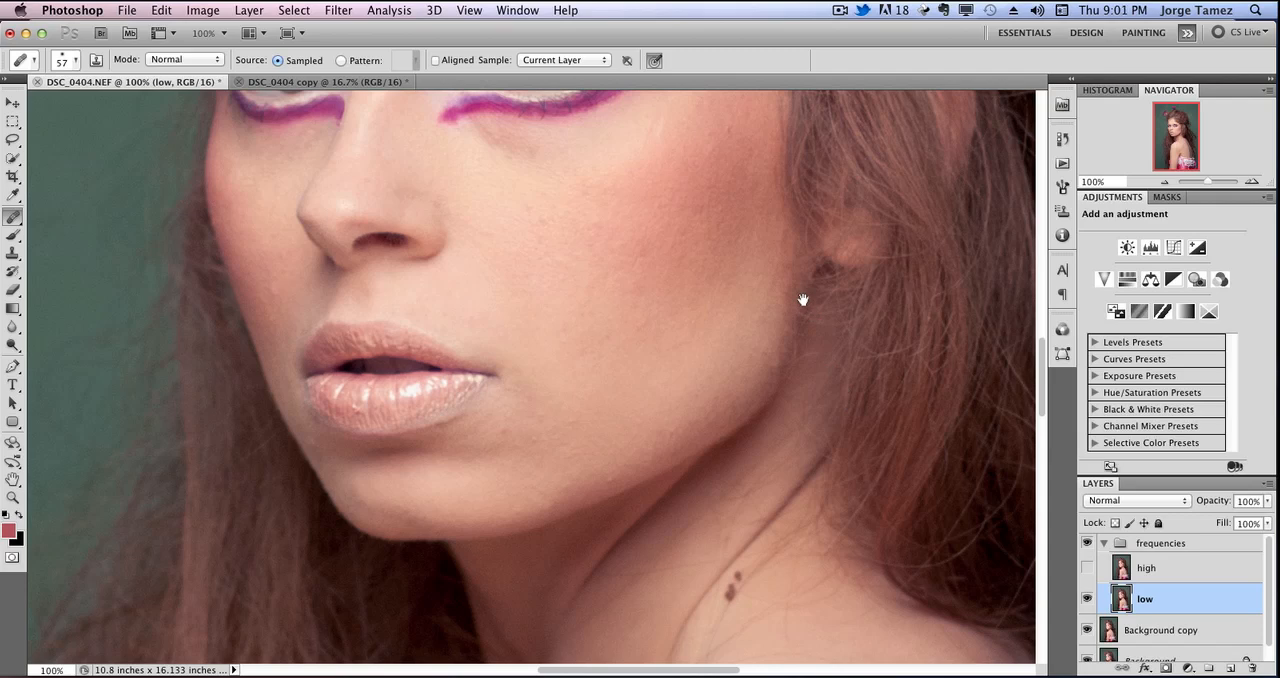
drag(751, 150, 788, 263)
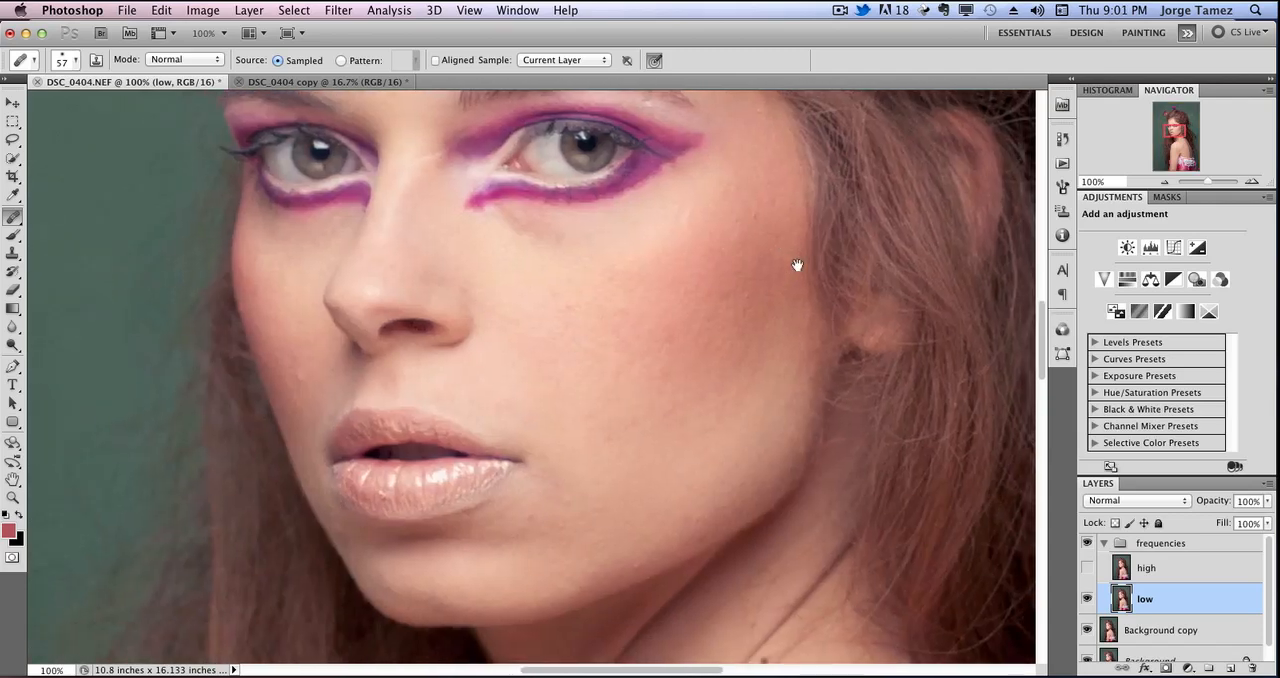
click(338, 10)
mouse_move(440, 183)
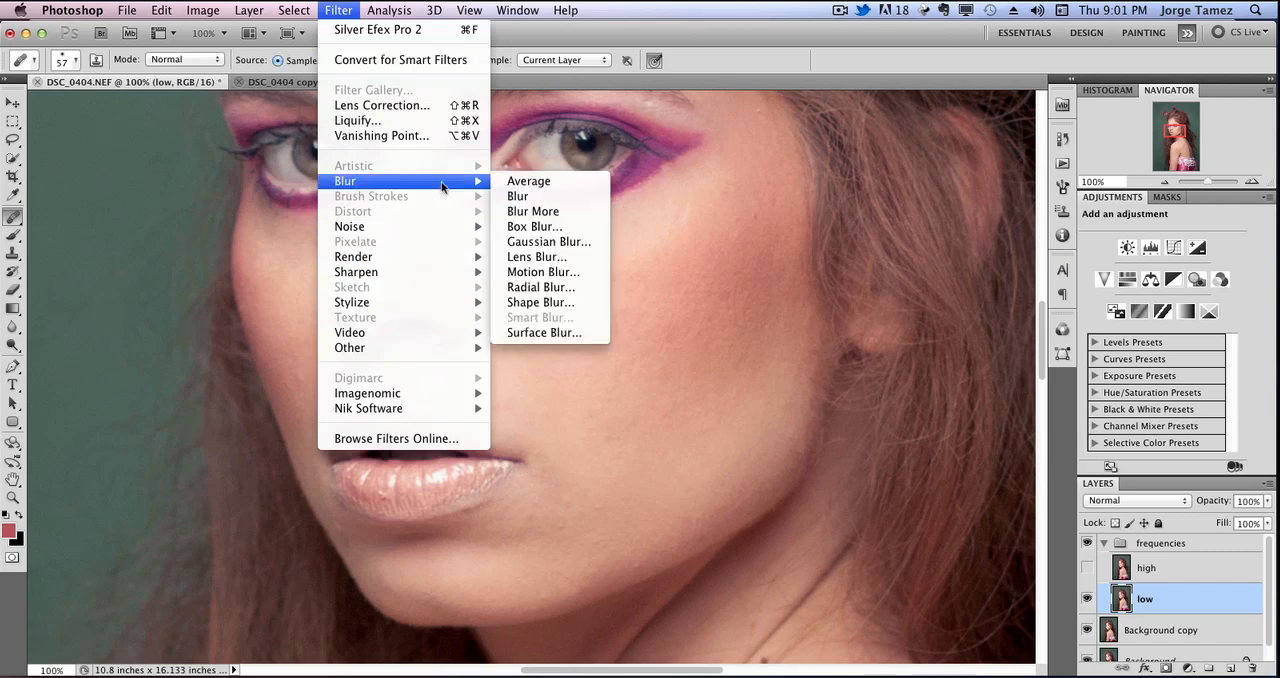
click(561, 242)
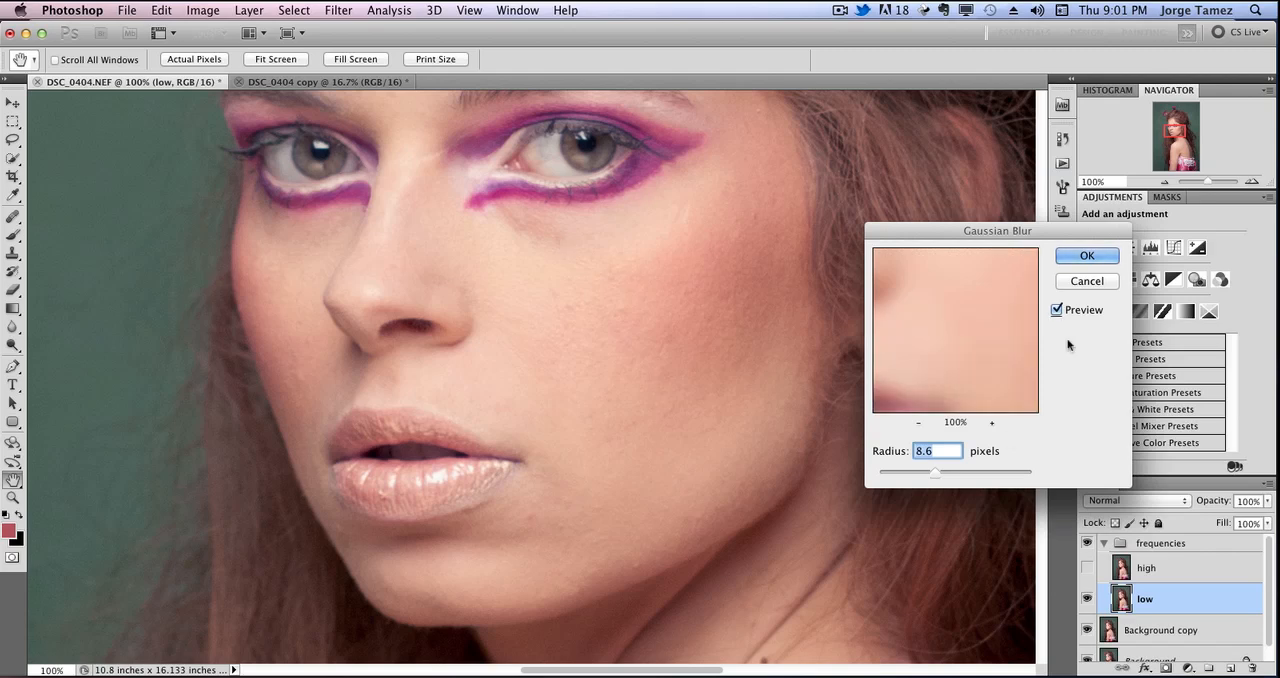
drag(1012, 238, 1046, 245)
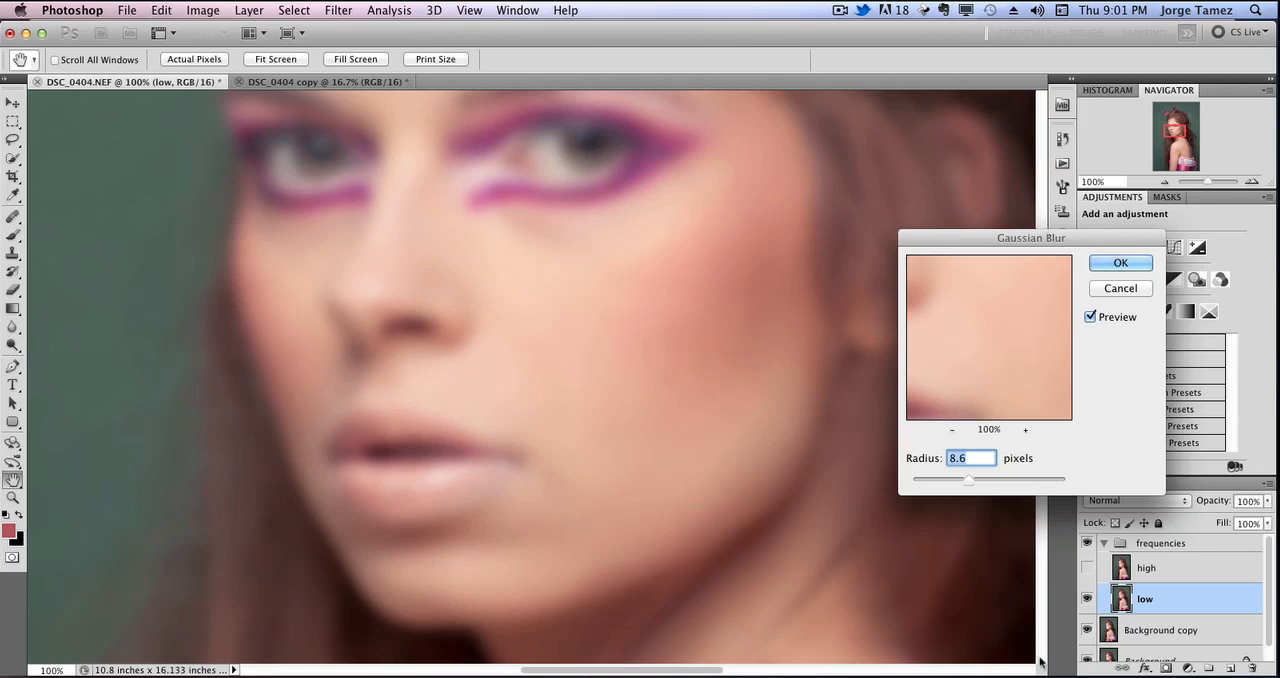
drag(969, 480, 921, 486)
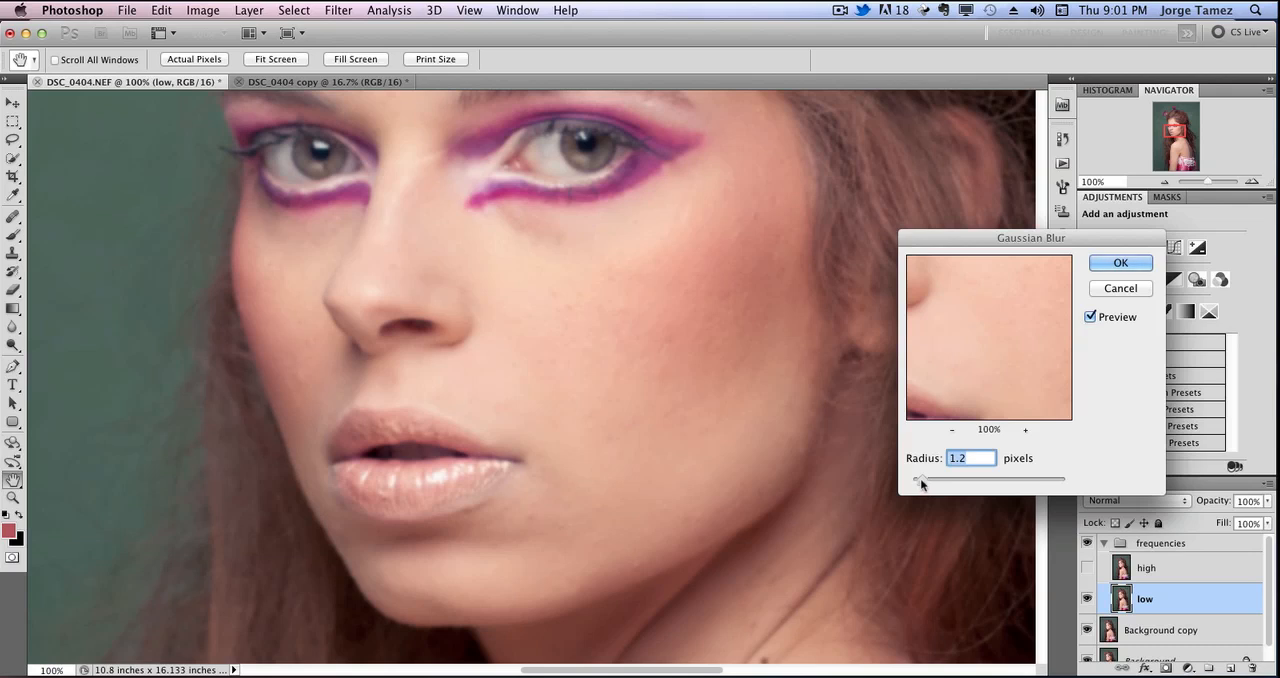
drag(938, 483, 944, 480)
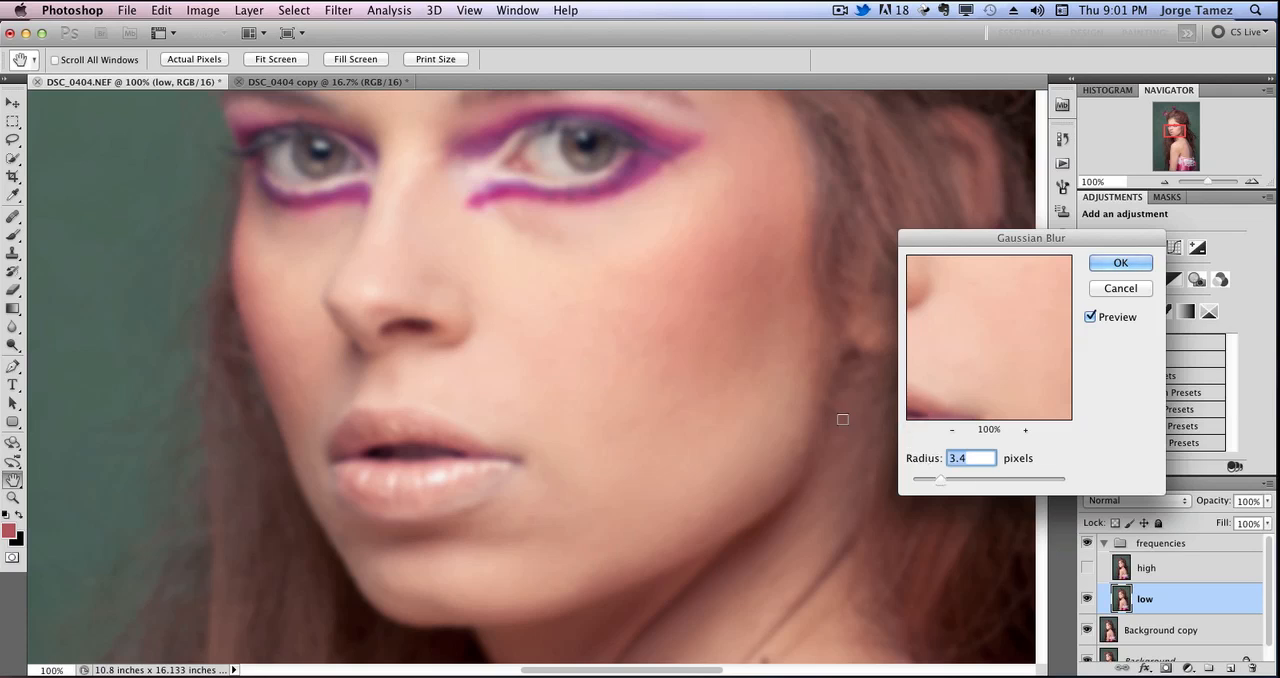
drag(940, 484, 966, 482)
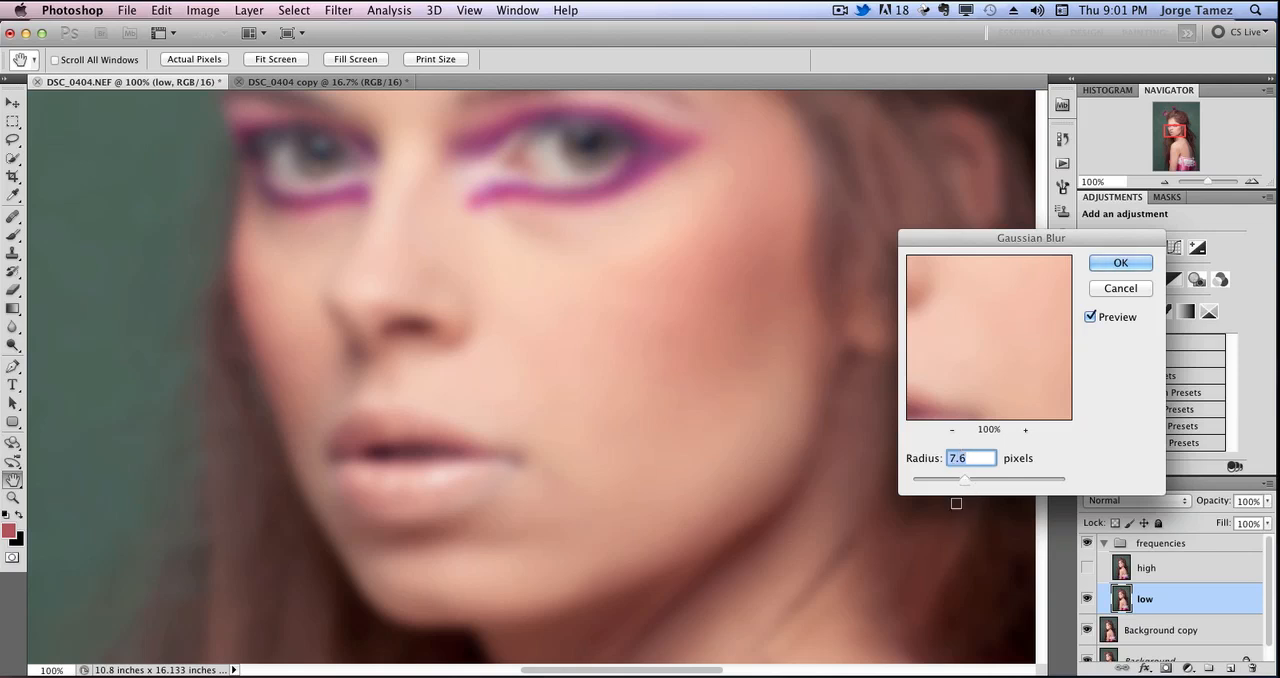
drag(966, 484, 950, 483)
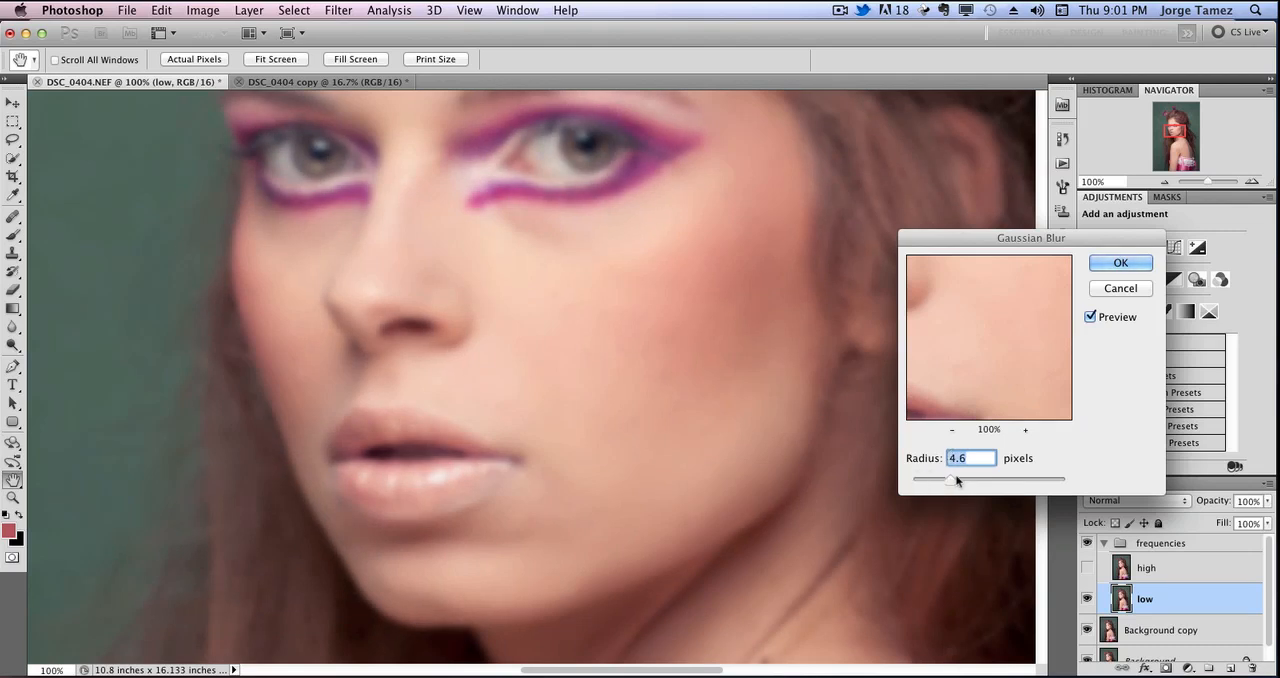
drag(950, 483, 950, 484)
click(1108, 262)
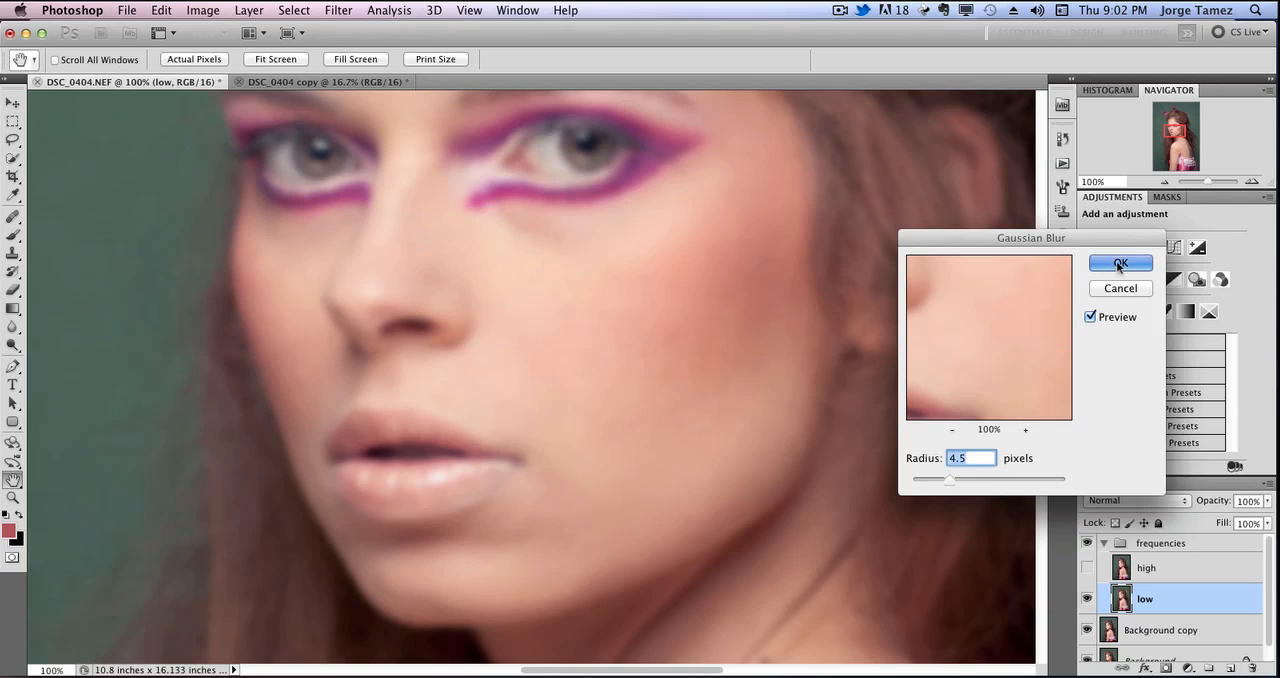
key(j)
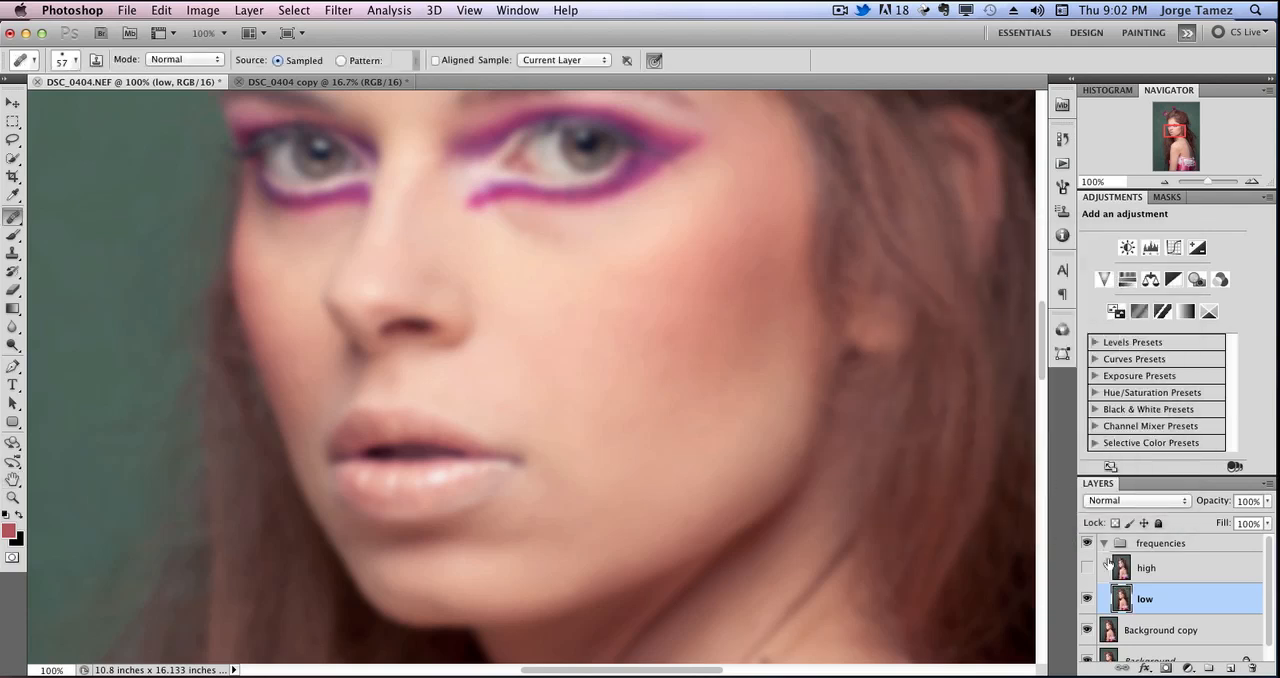
Show the high layer again and make it the active layer.
click(1087, 567)
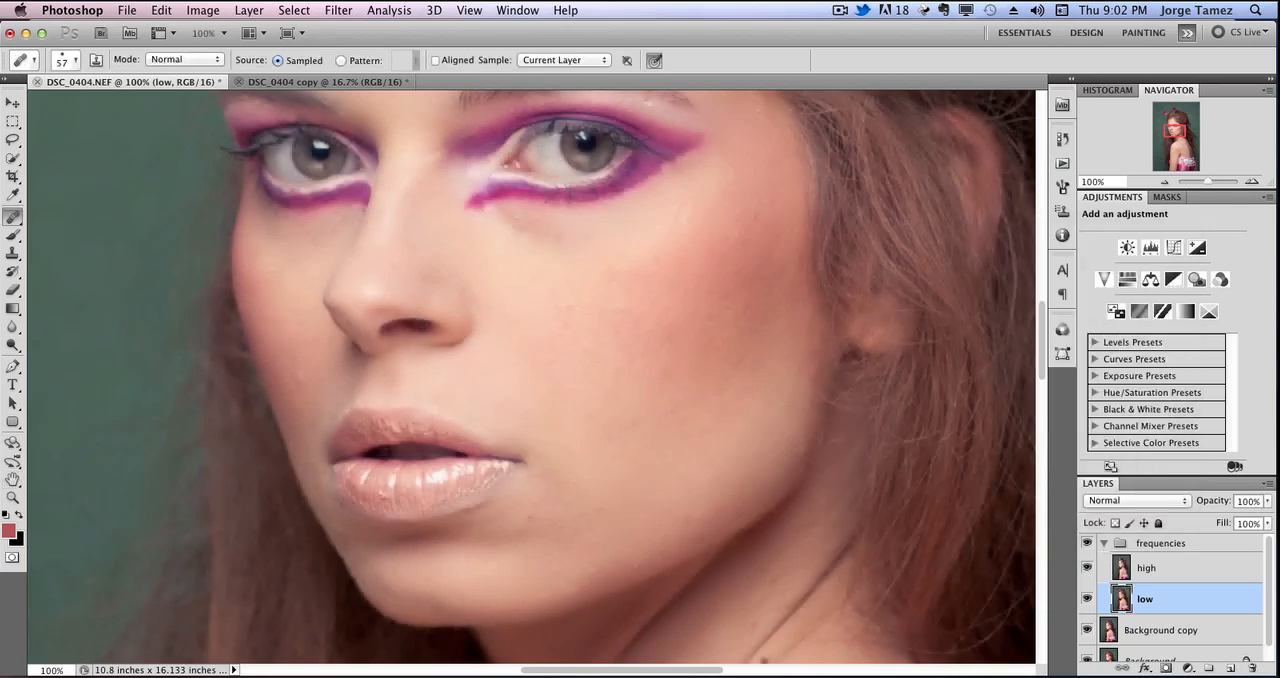
click(1087, 567)
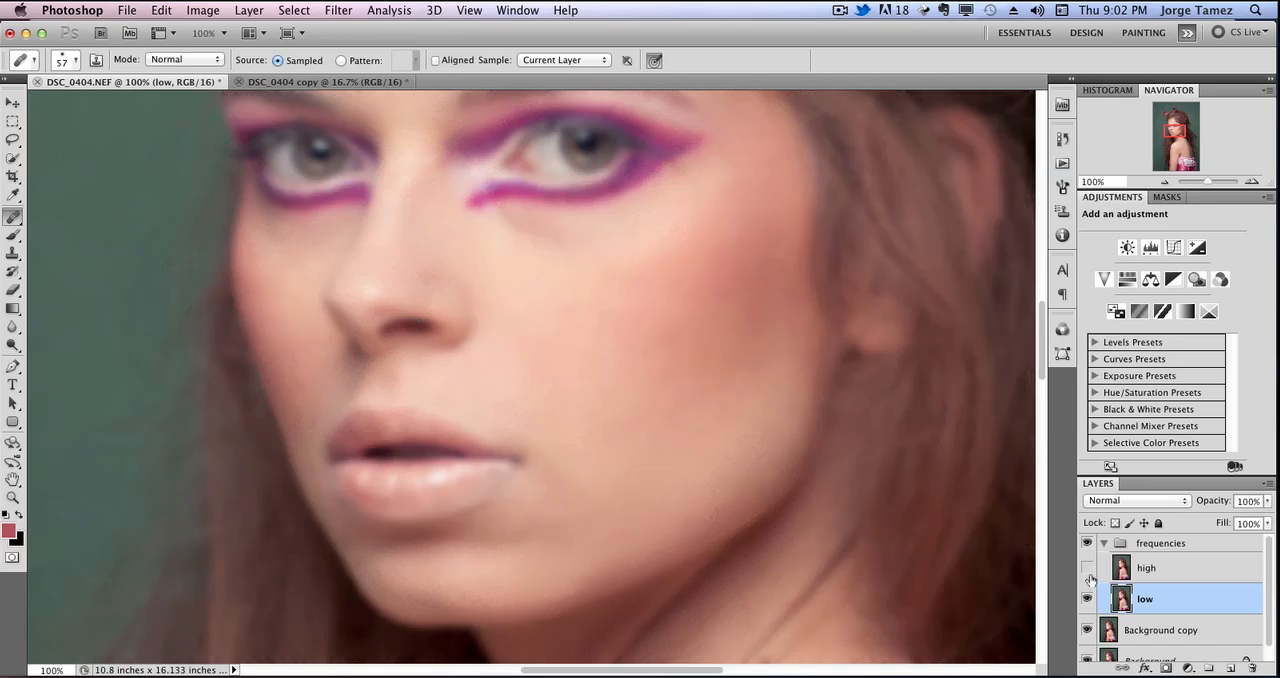
click(1158, 574)
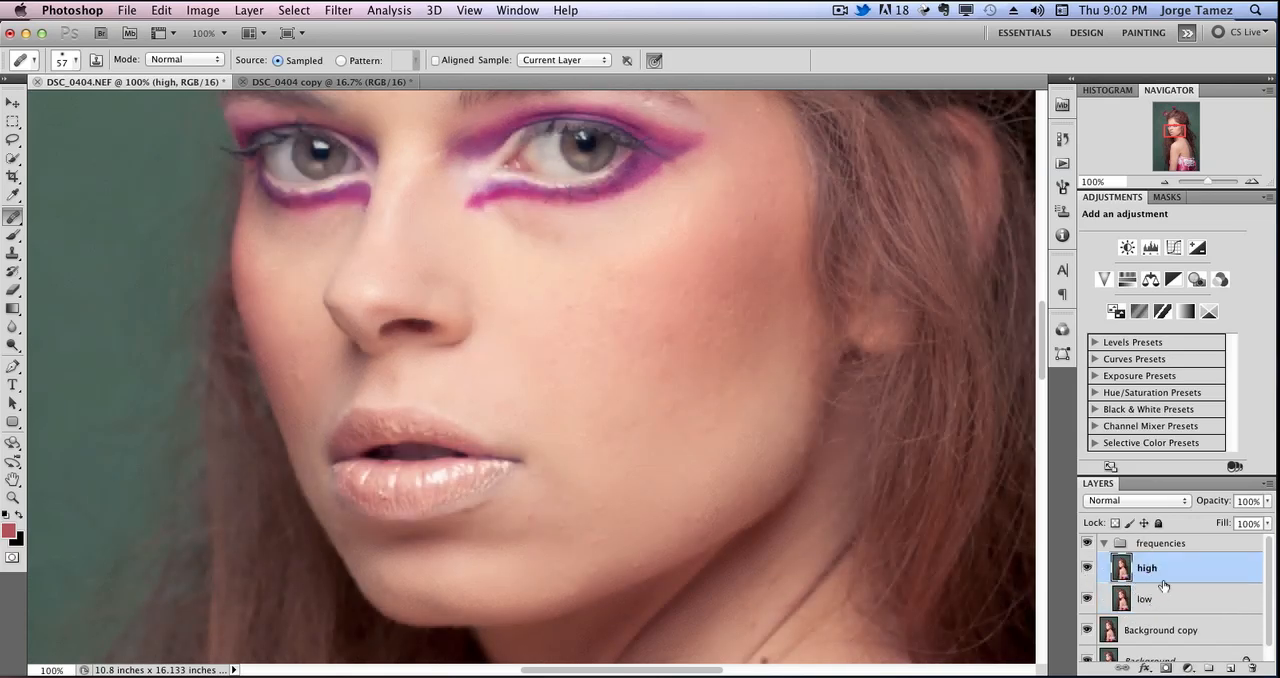
Start Apply Image on the high layer with the low layer of DSC_0404.NEF as the source.
click(208, 9)
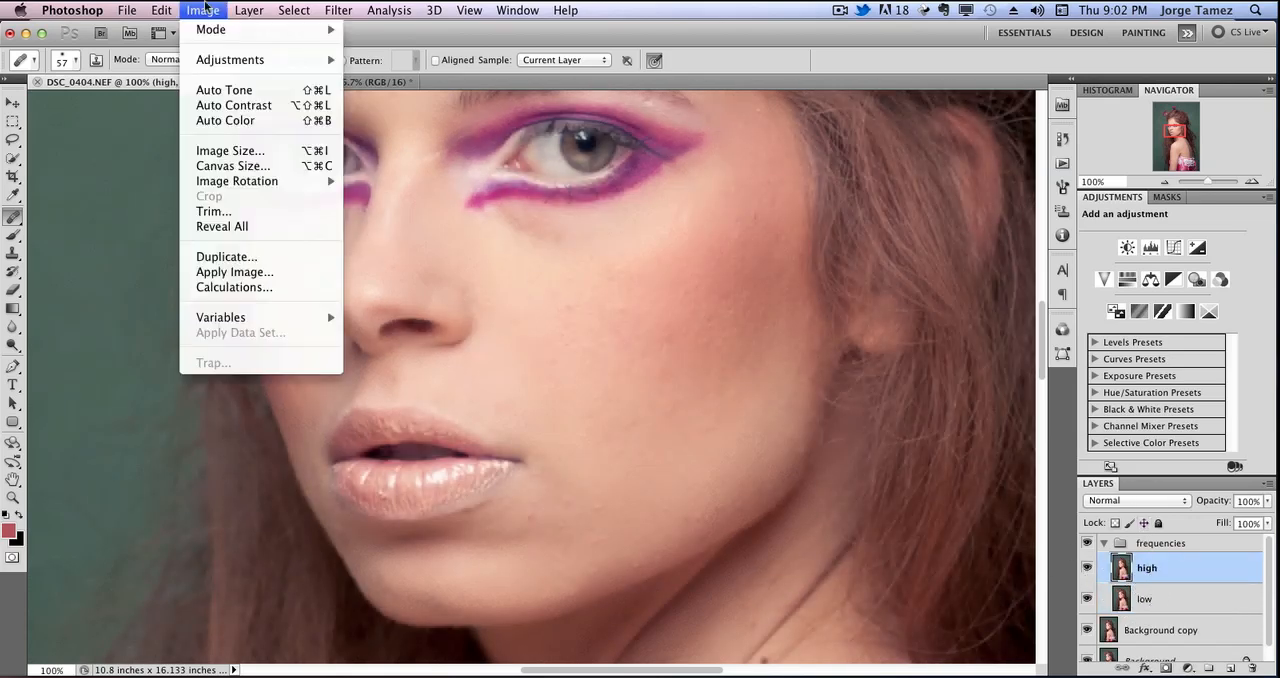
click(297, 274)
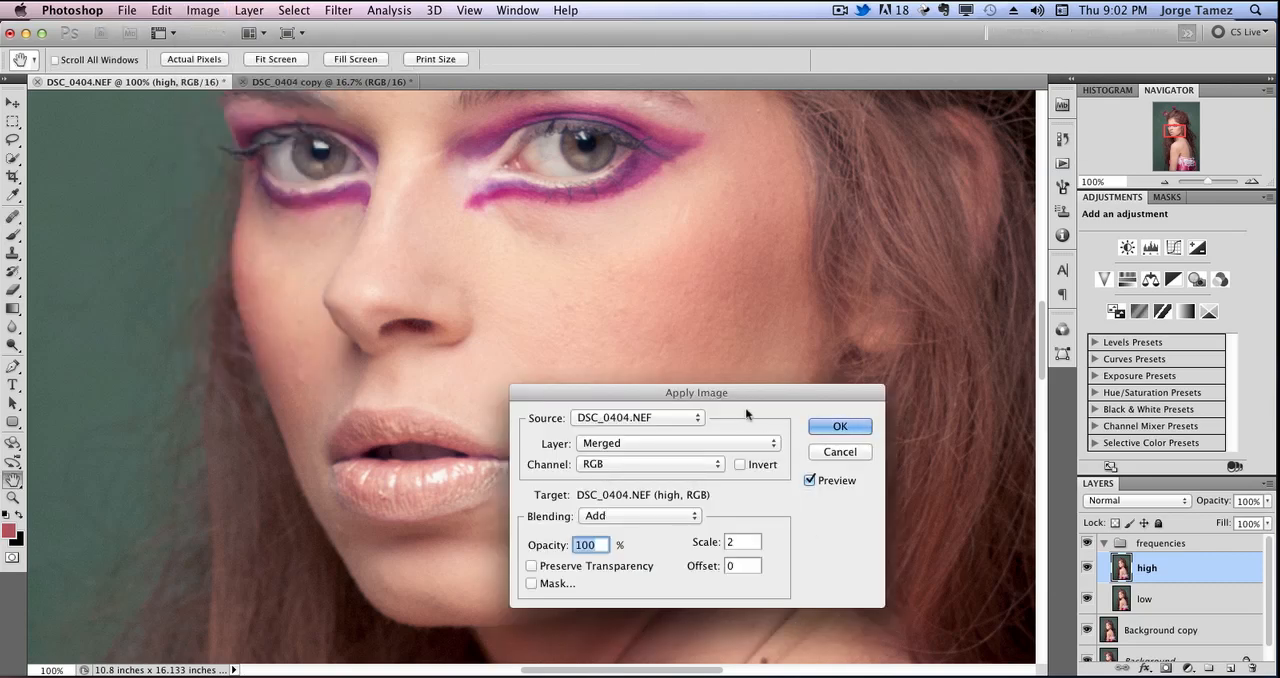
drag(715, 399, 738, 274)
drag(703, 270, 637, 213)
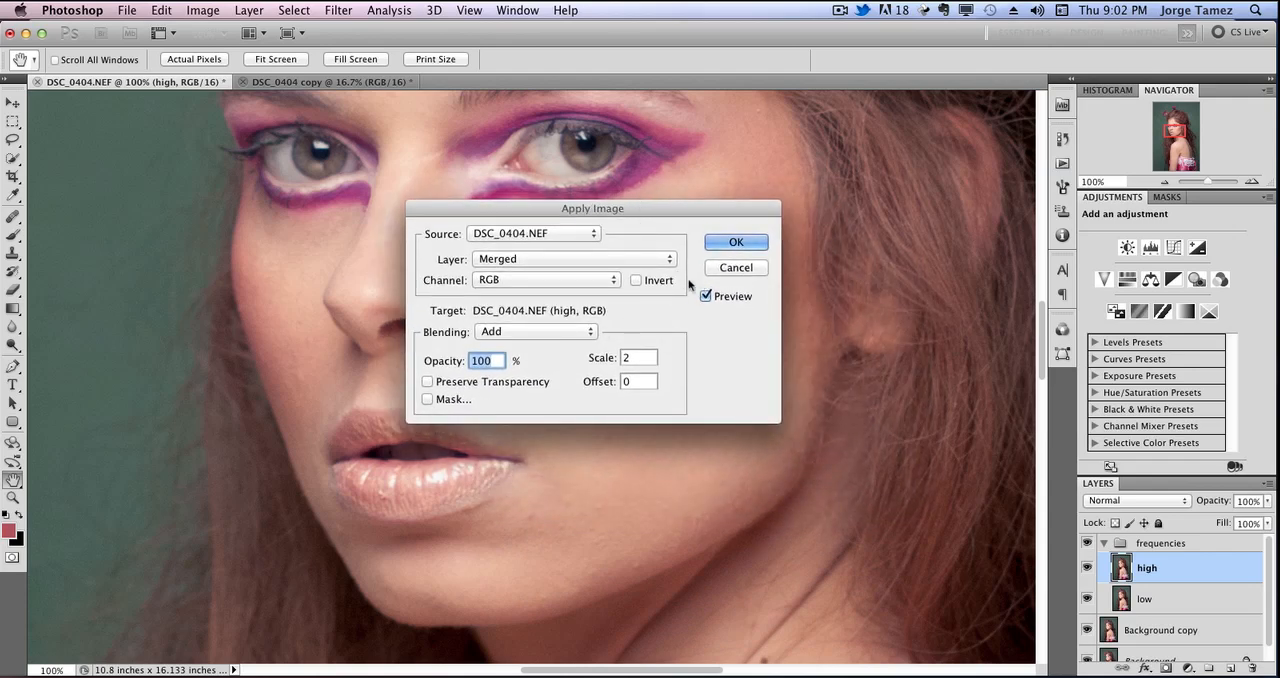
click(560, 260)
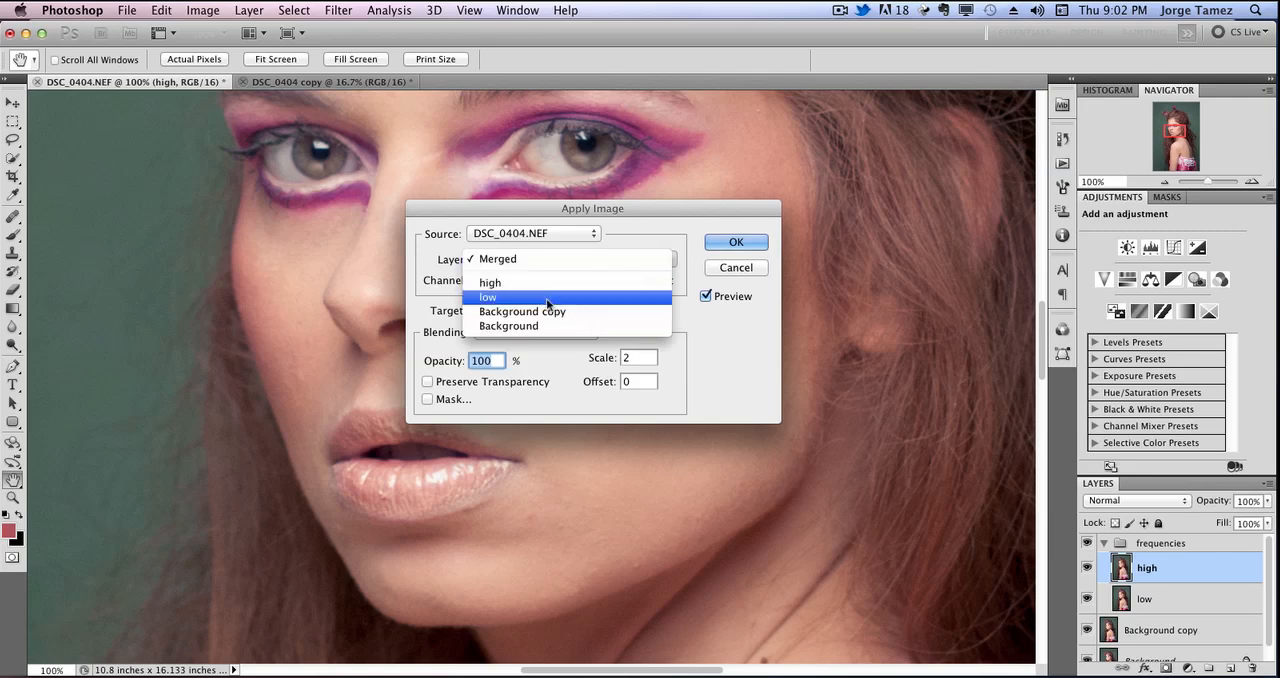
click(533, 298)
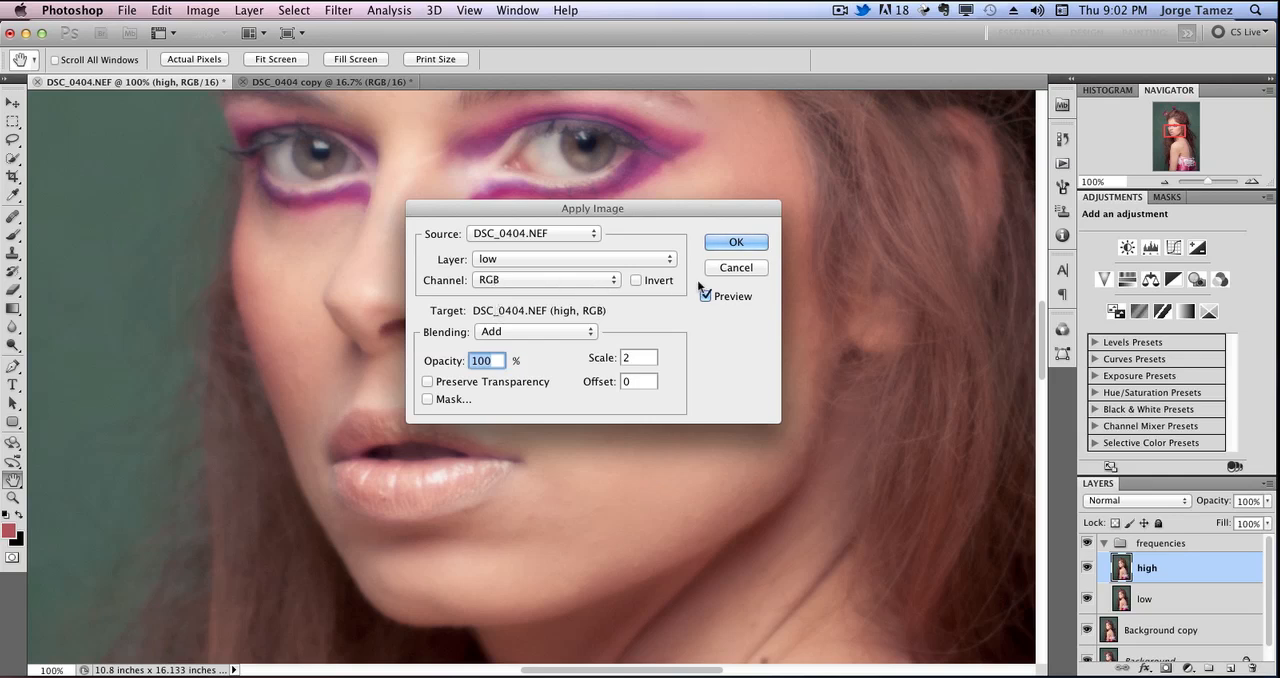
Invert the source RGB channel and apply it with Add blending, 100% opacity, scale 2 and offset 0.
click(637, 281)
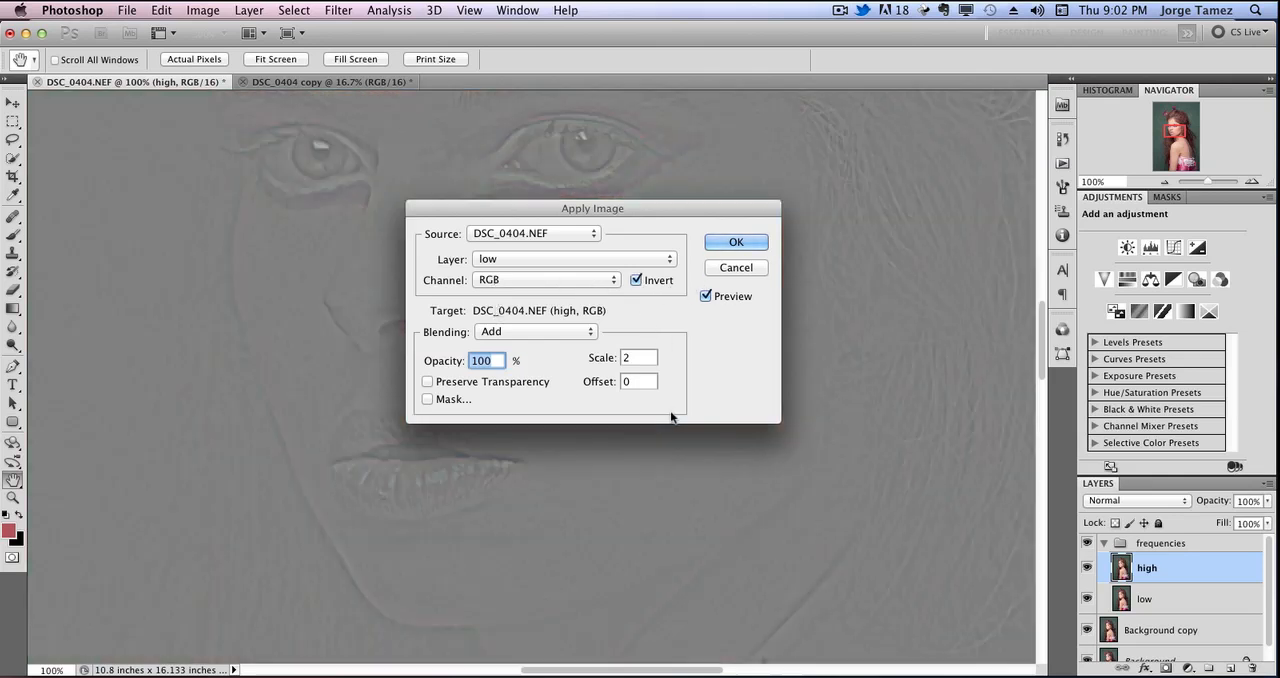
click(531, 334)
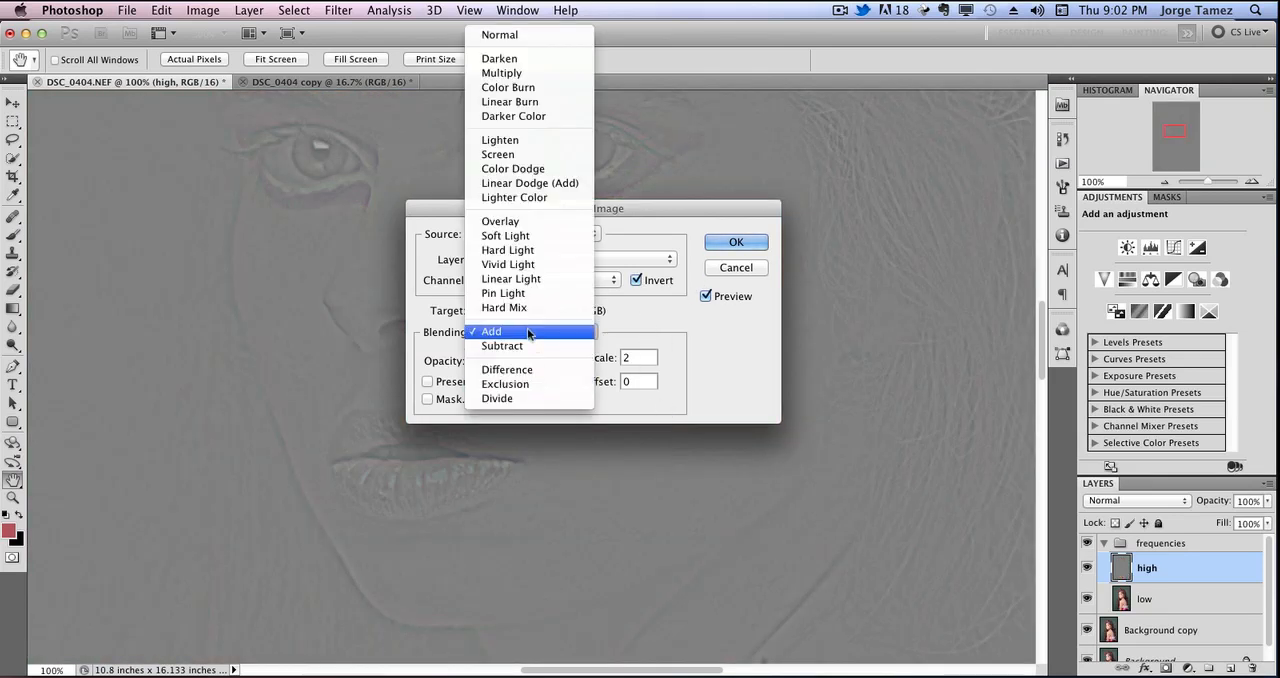
click(531, 334)
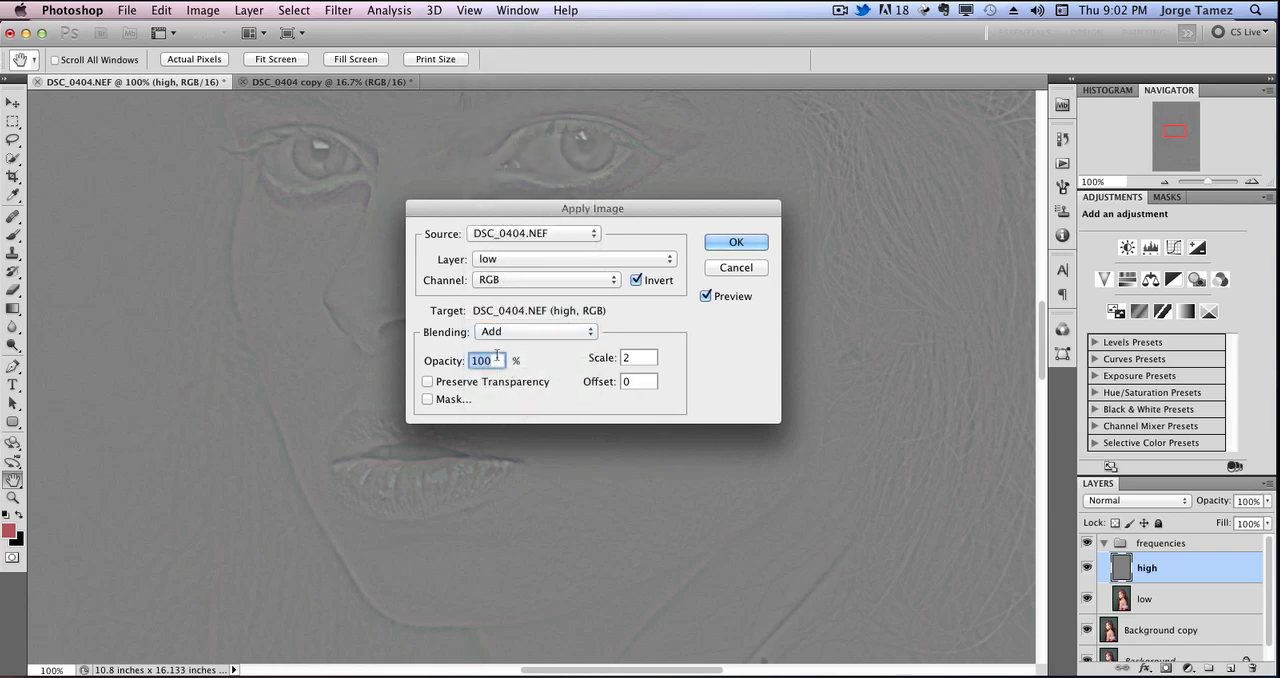
key(Tab)
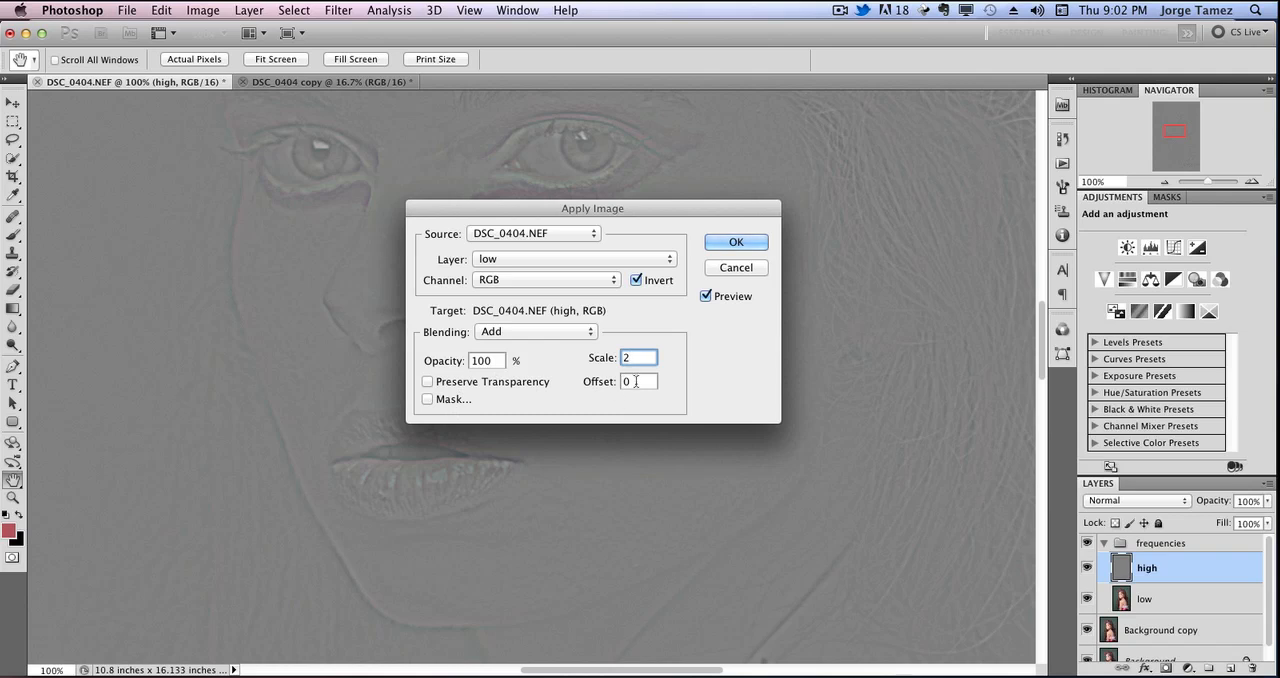
drag(627, 212, 614, 256)
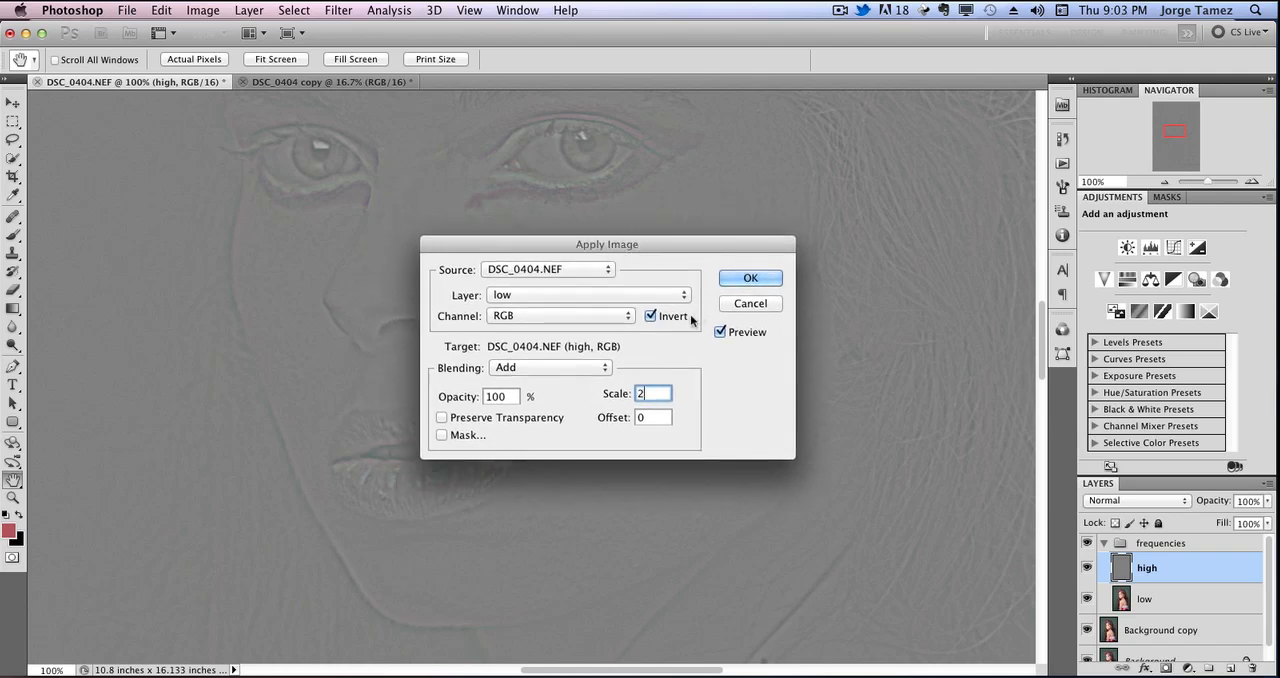
click(743, 280)
key(j)
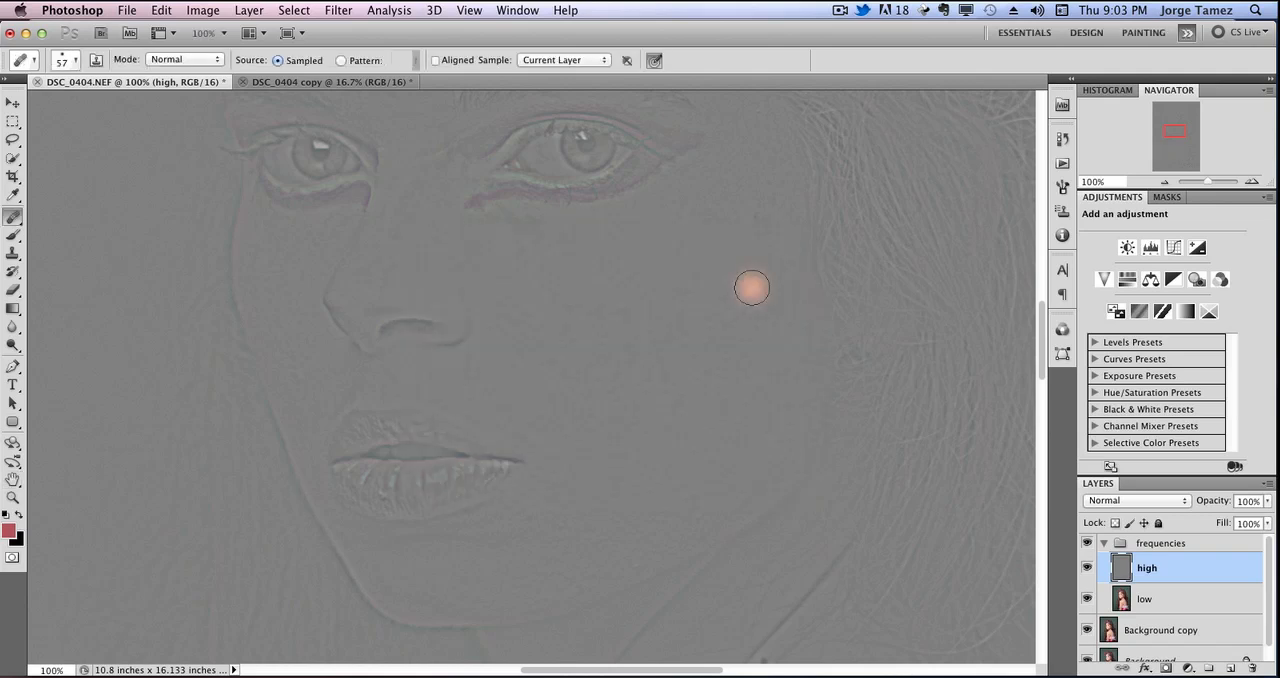
Set the high layer's blend mode to Linear Light.
click(1160, 503)
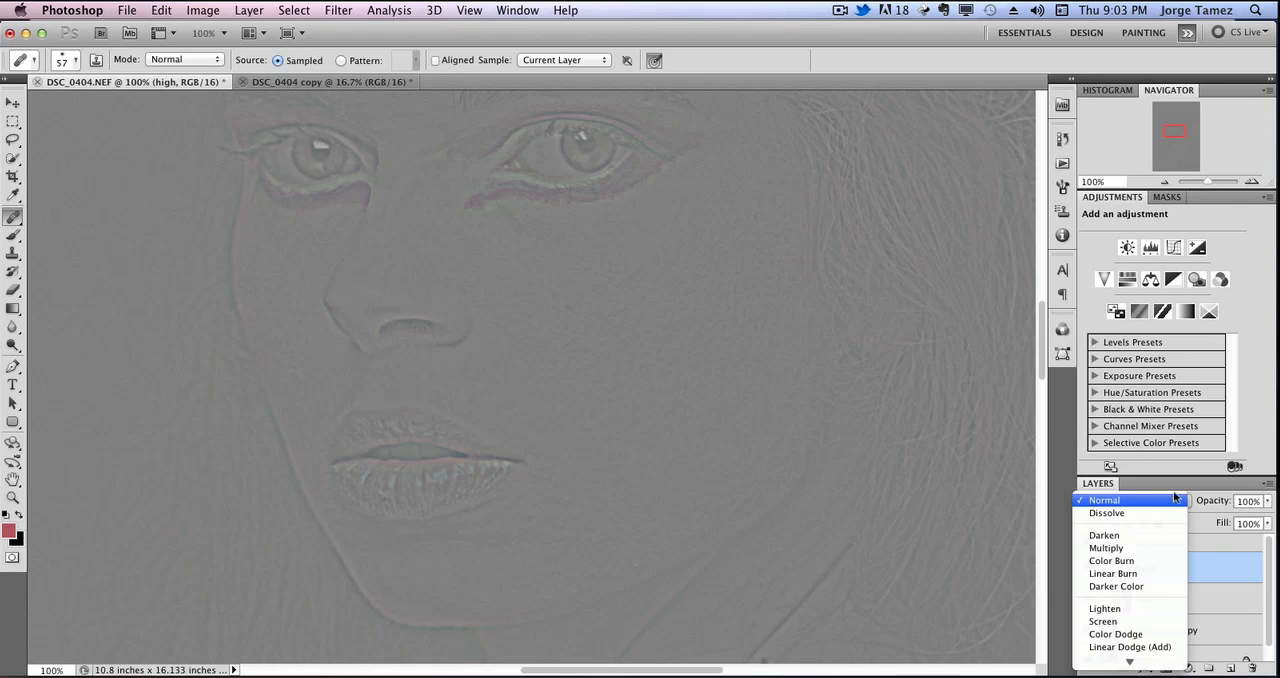
click(1200, 552)
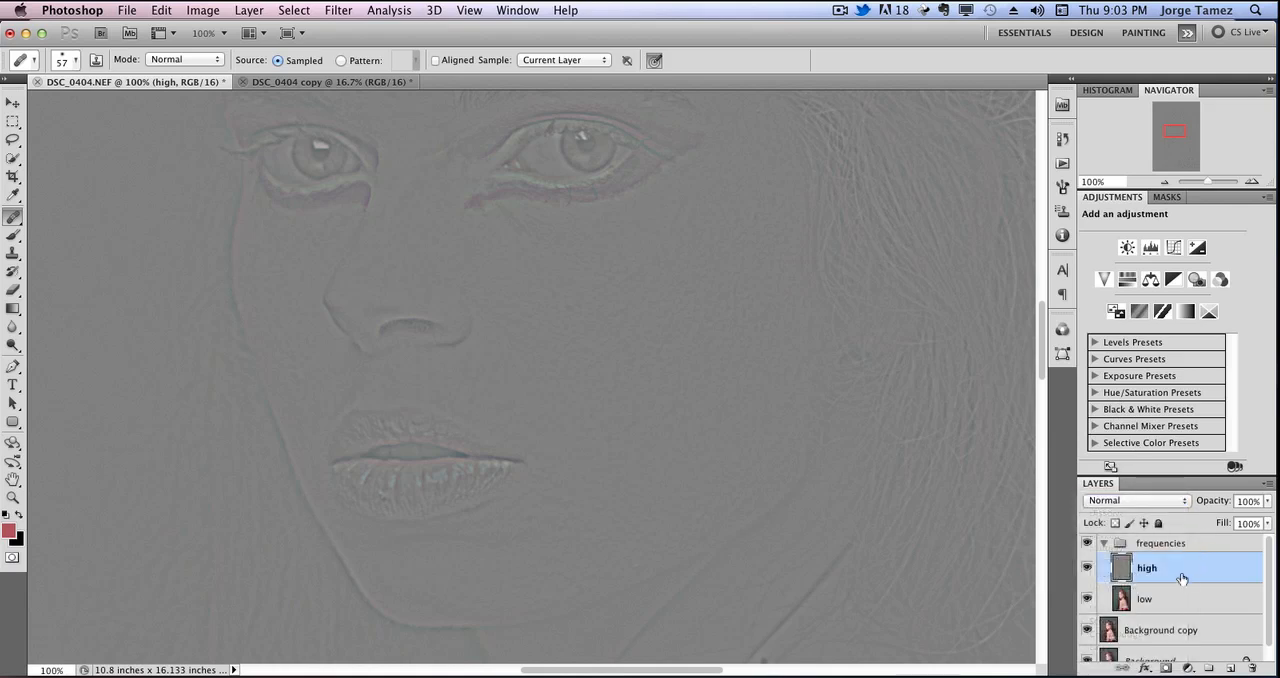
click(1150, 503)
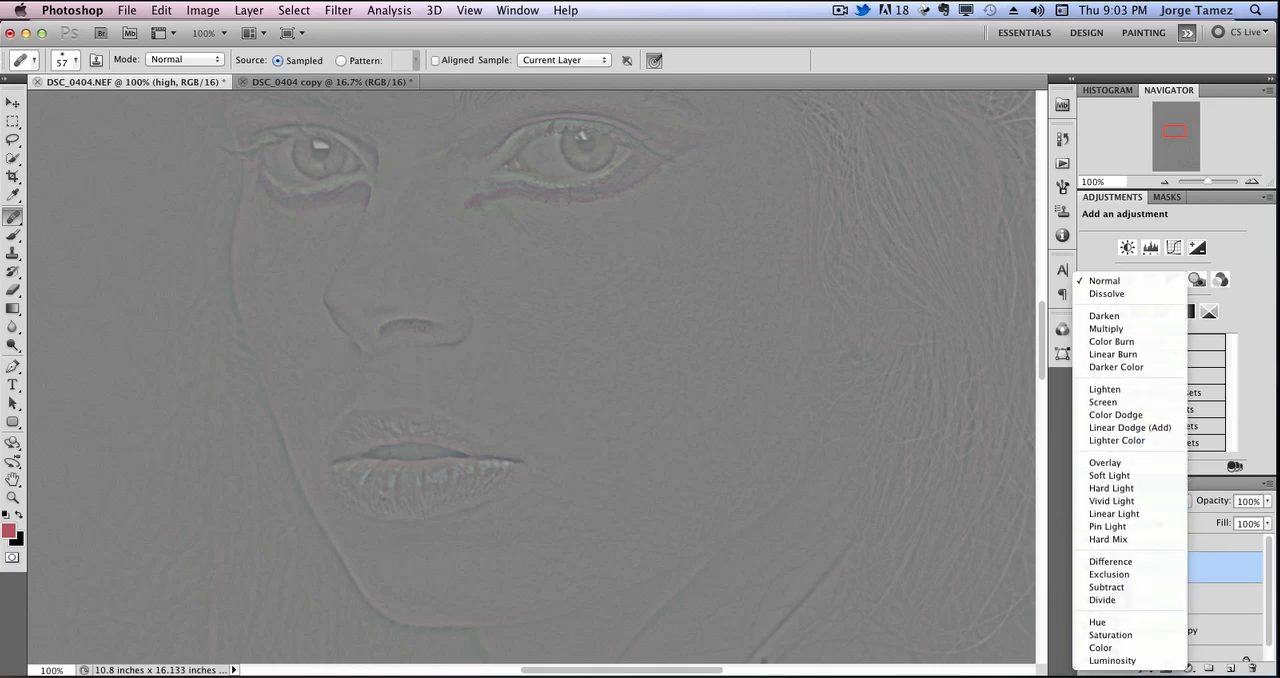
click(1140, 514)
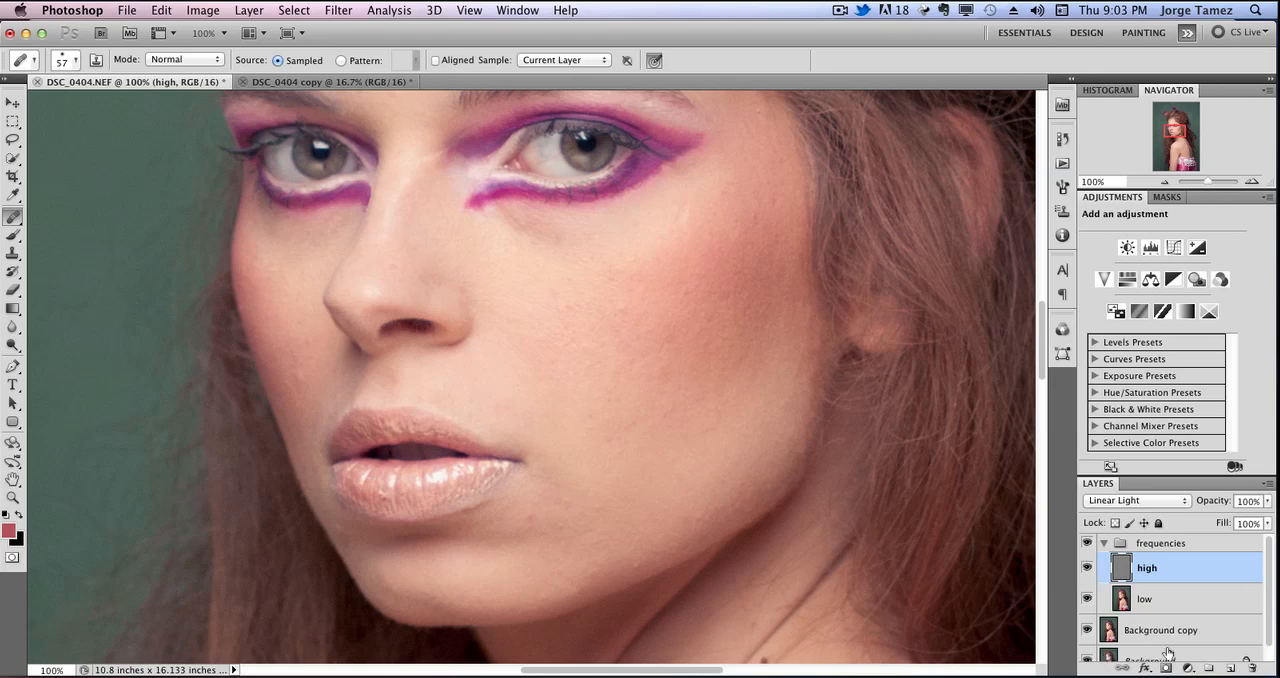
Hide the Background and Background copy layers, and toggle the frequencies group off and on to check the combined result.
scroll(1267, 630, down, 1)
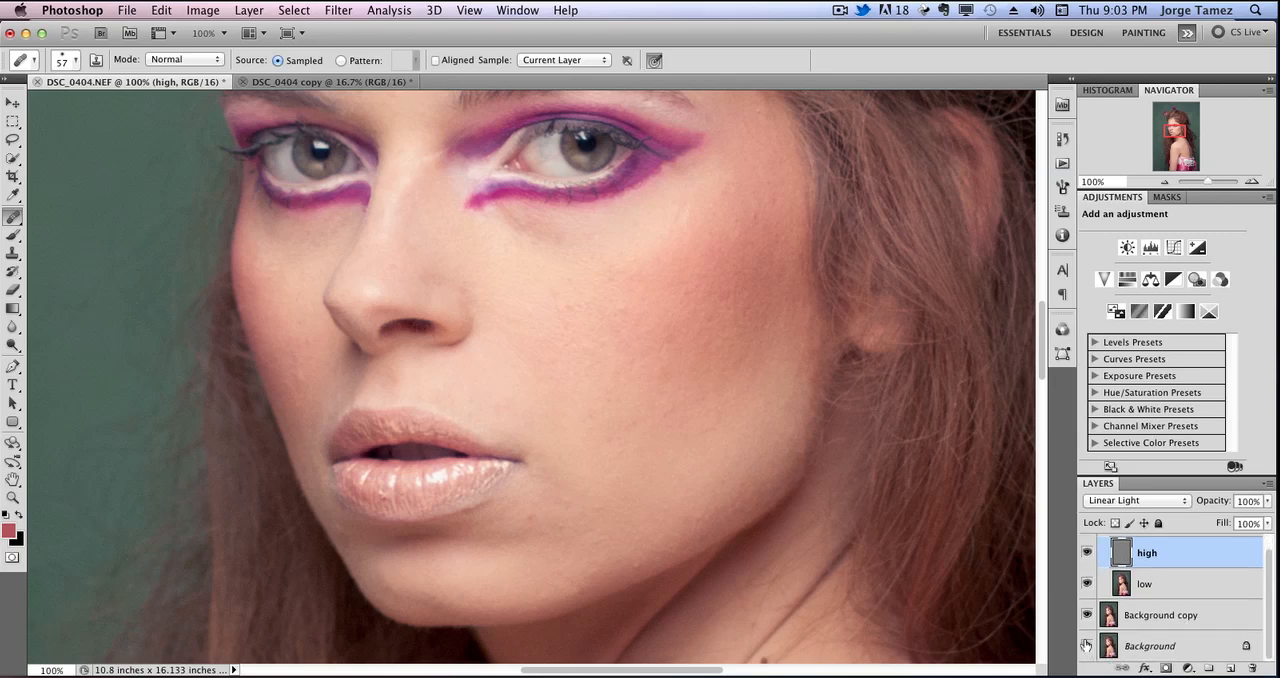
drag(1087, 645, 1087, 615)
scroll(1265, 573, up, 1)
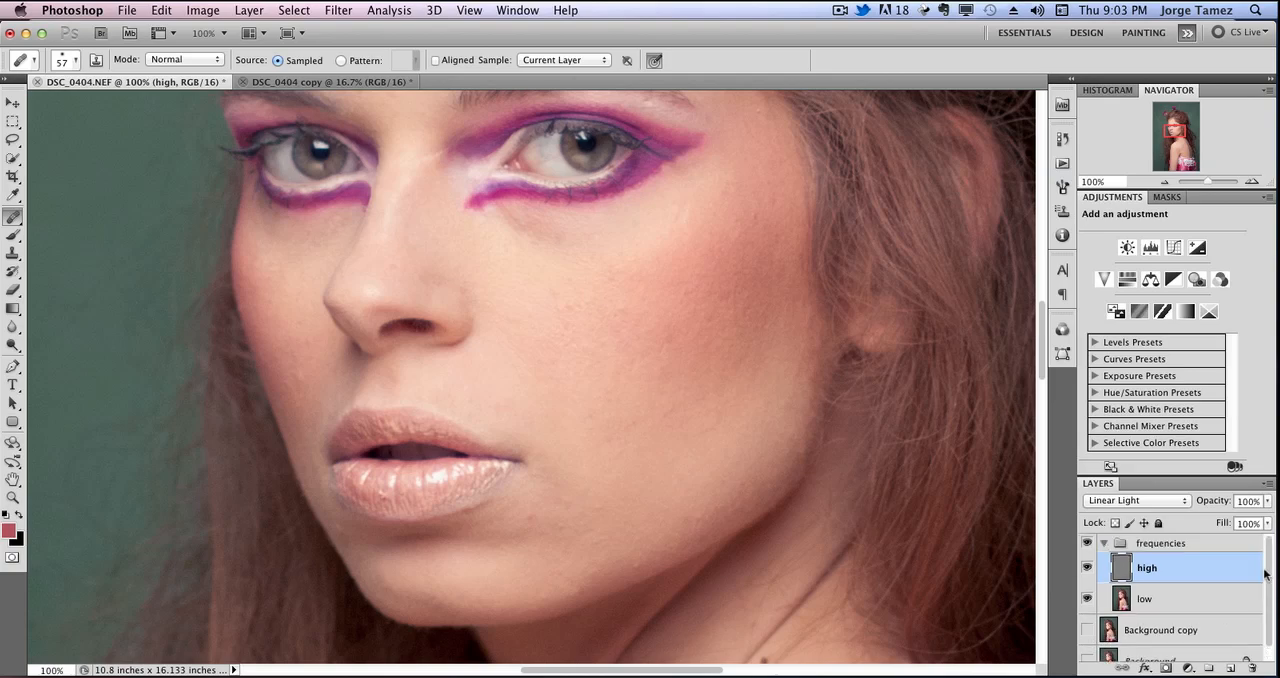
click(1087, 543)
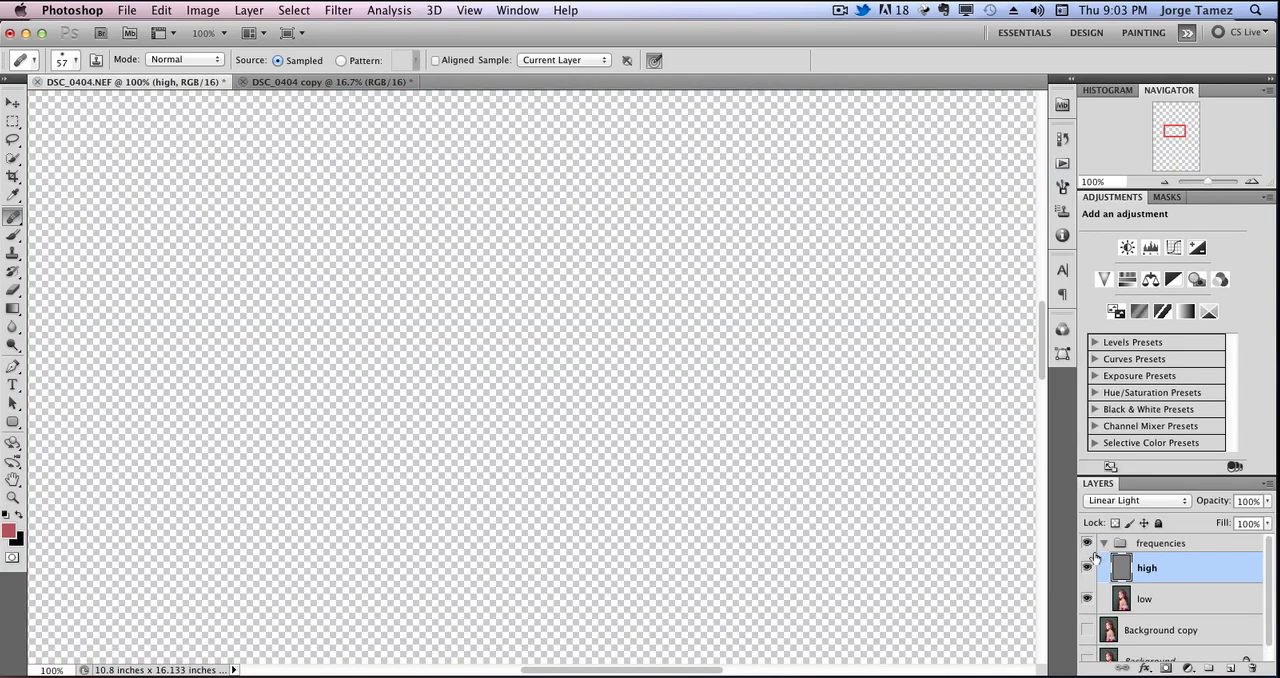
click(1087, 543)
View the low layer alone and then the high layer alone, examining the eye and cheek detail at 200%.
click(1088, 568)
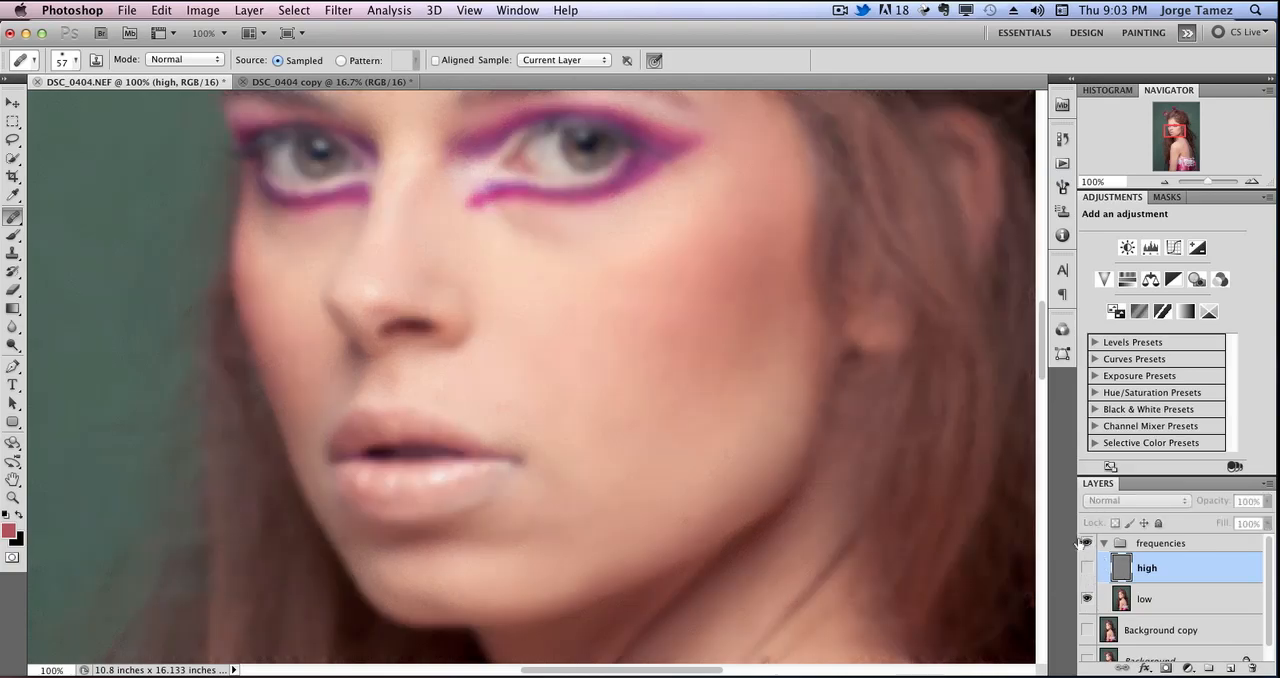
click(1088, 598)
click(1088, 568)
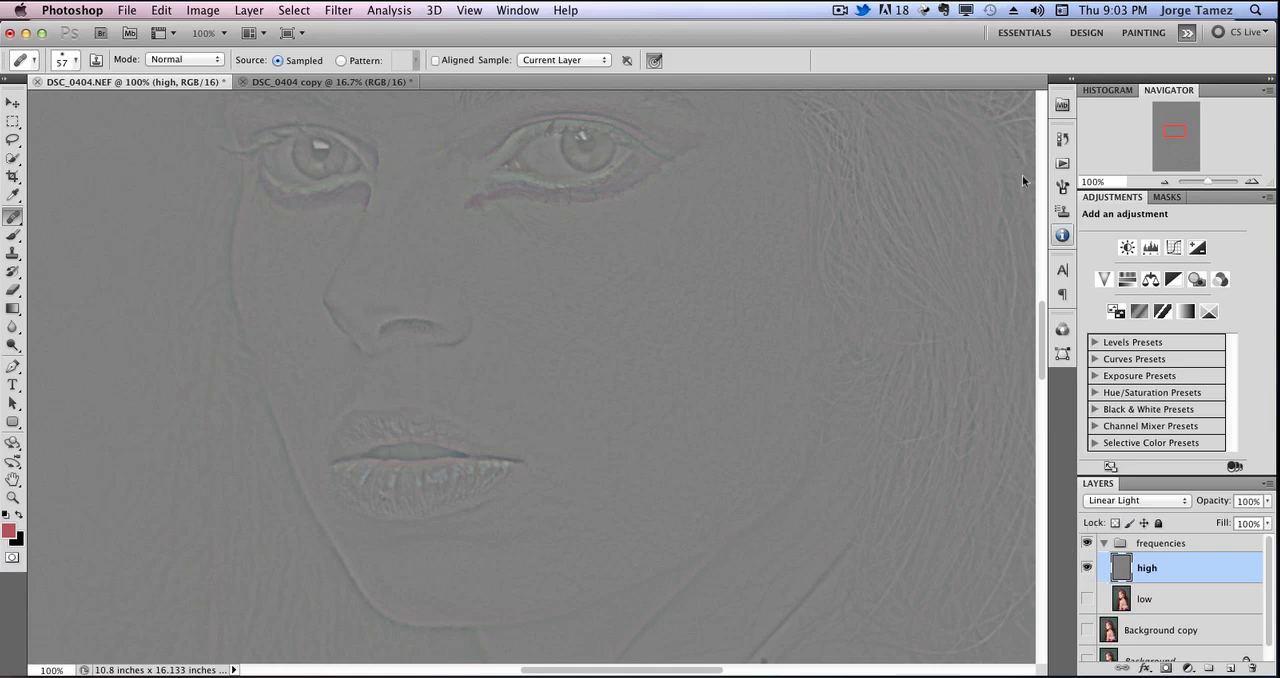
click(1251, 181)
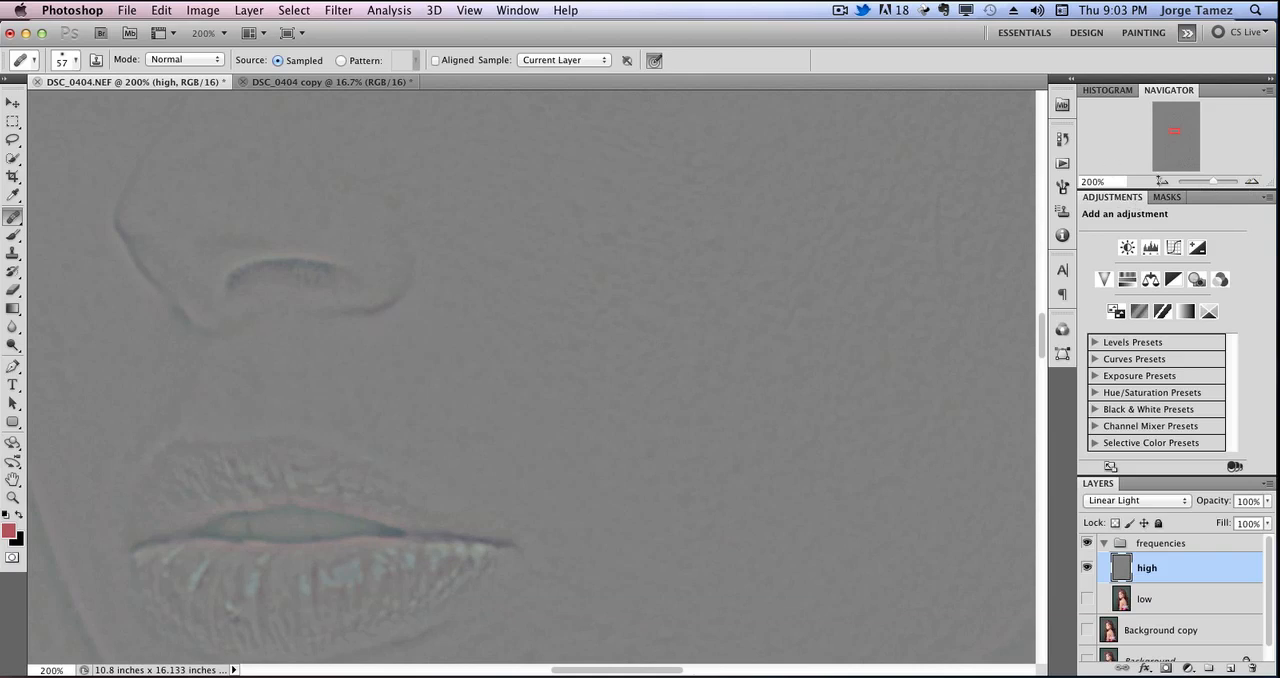
drag(1175, 132, 1172, 137)
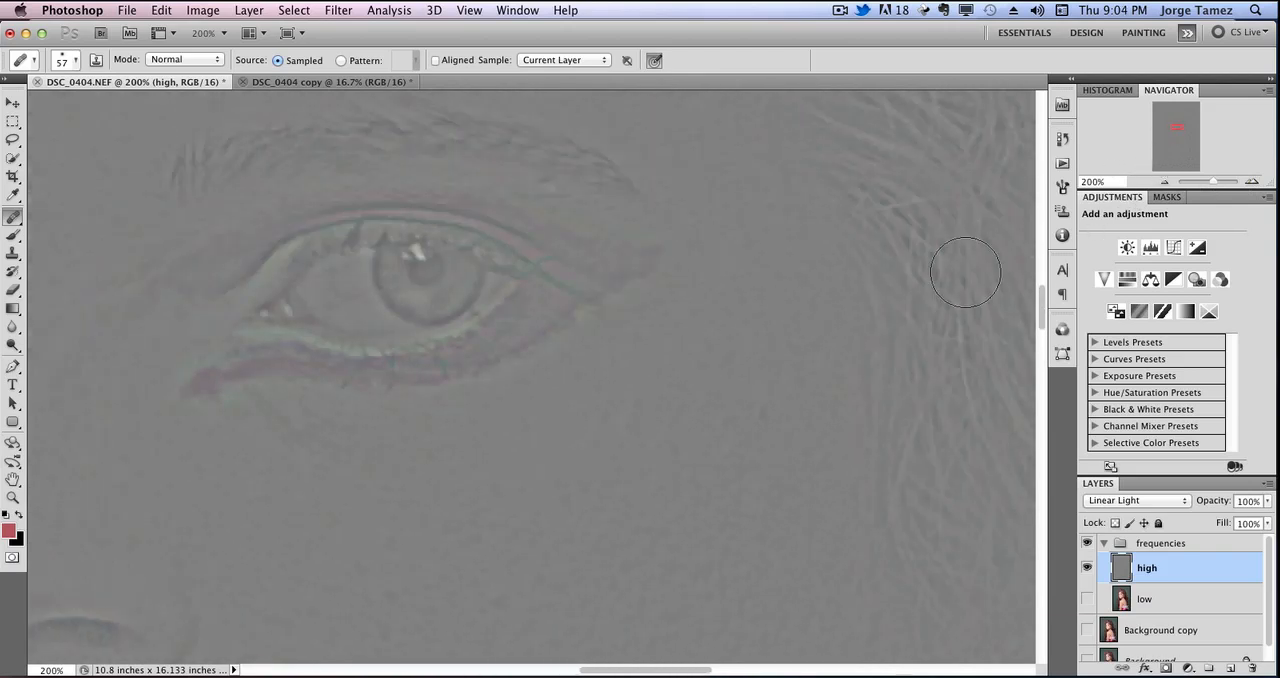
drag(1175, 129, 1173, 134)
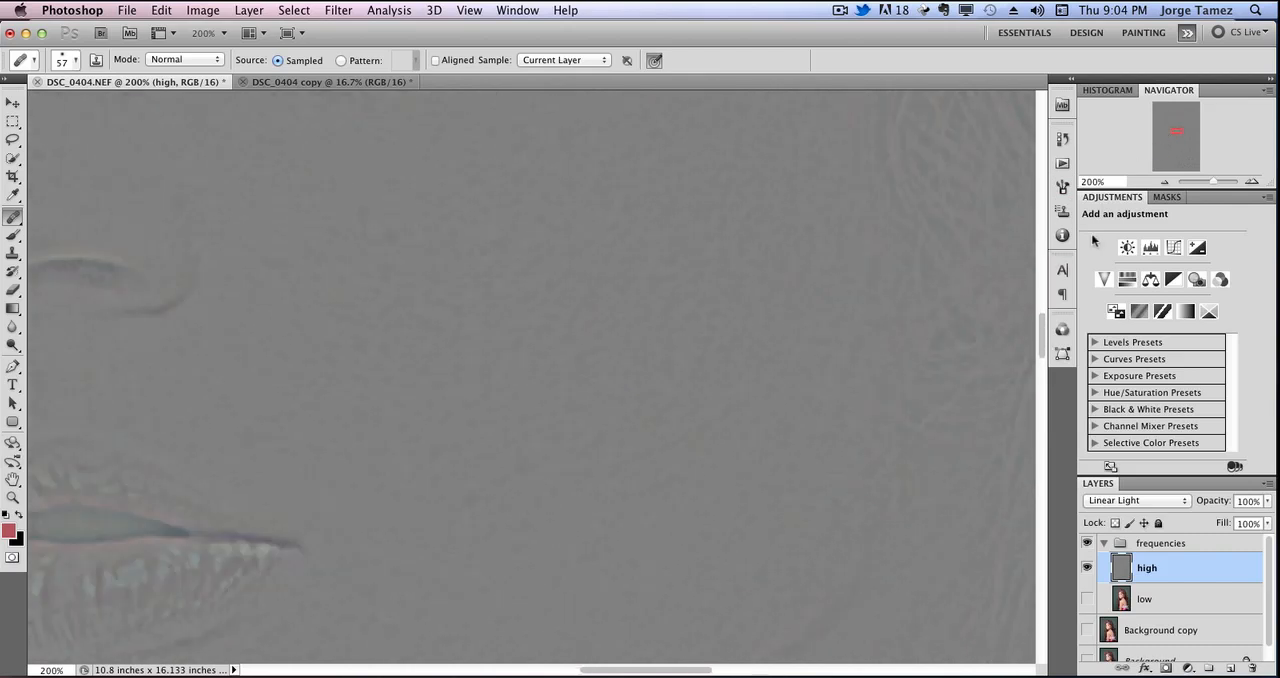
Show the low layer and both background layers again.
click(1088, 598)
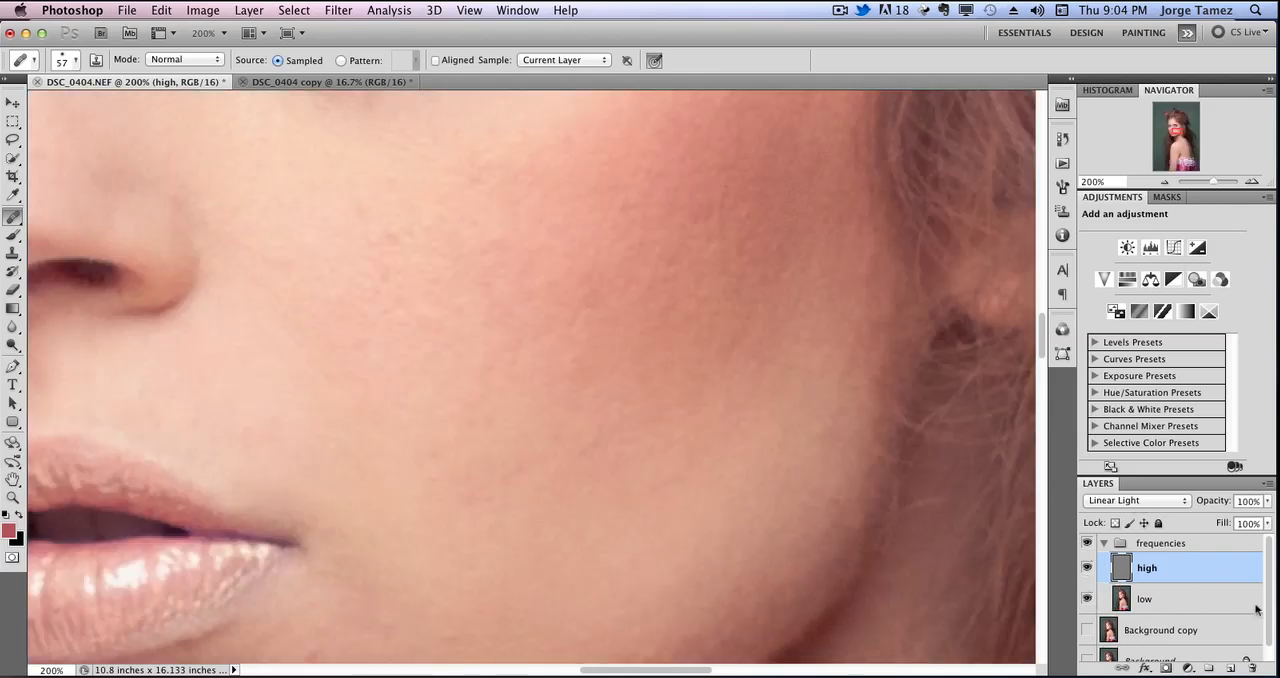
click(1087, 632)
mouse_move(1268, 598)
mouse_down()
mouse_move(1271, 620)
mouse_move(1267, 582)
mouse_up()
Choose the Healing Brush and set its brush size to 21 px.
click(13, 218)
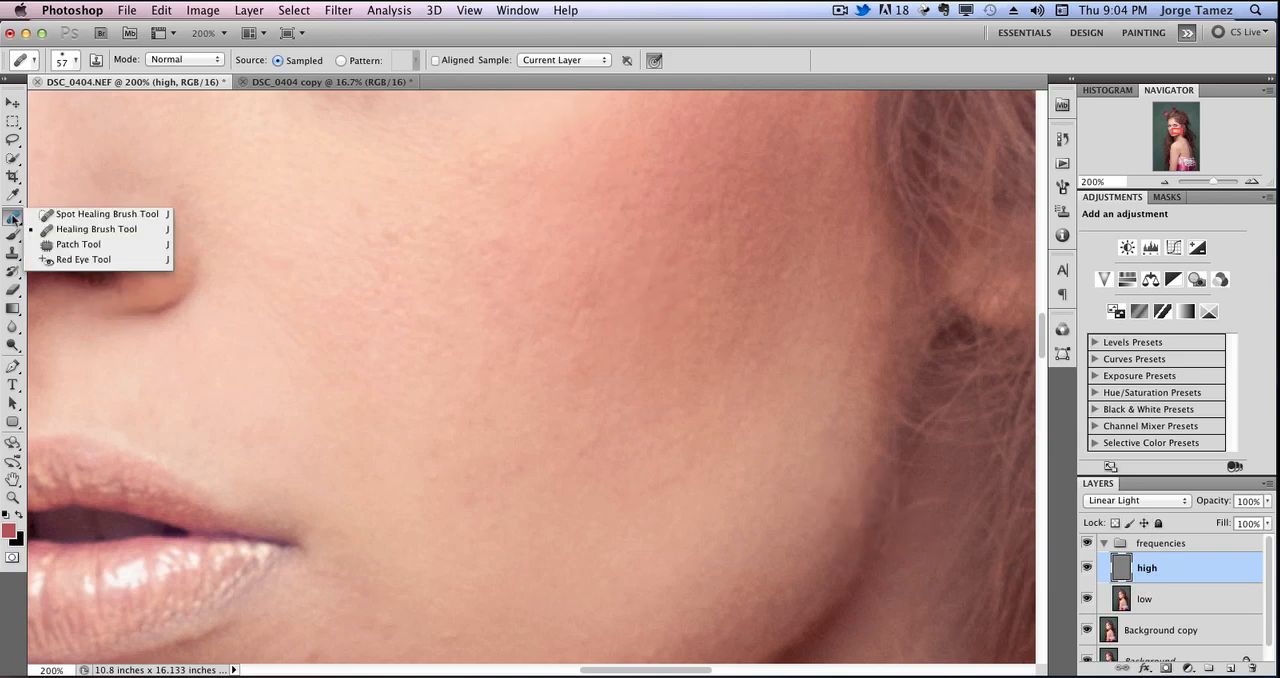
click(29, 228)
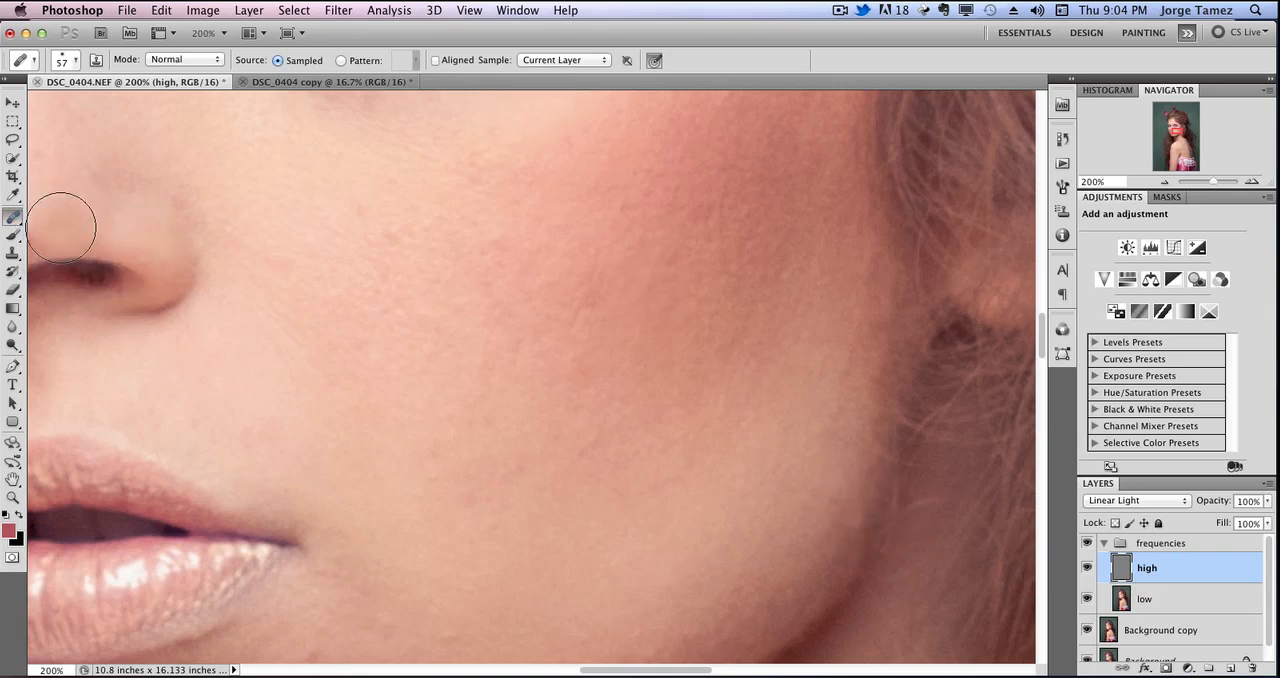
right_click(604, 387)
click(630, 414)
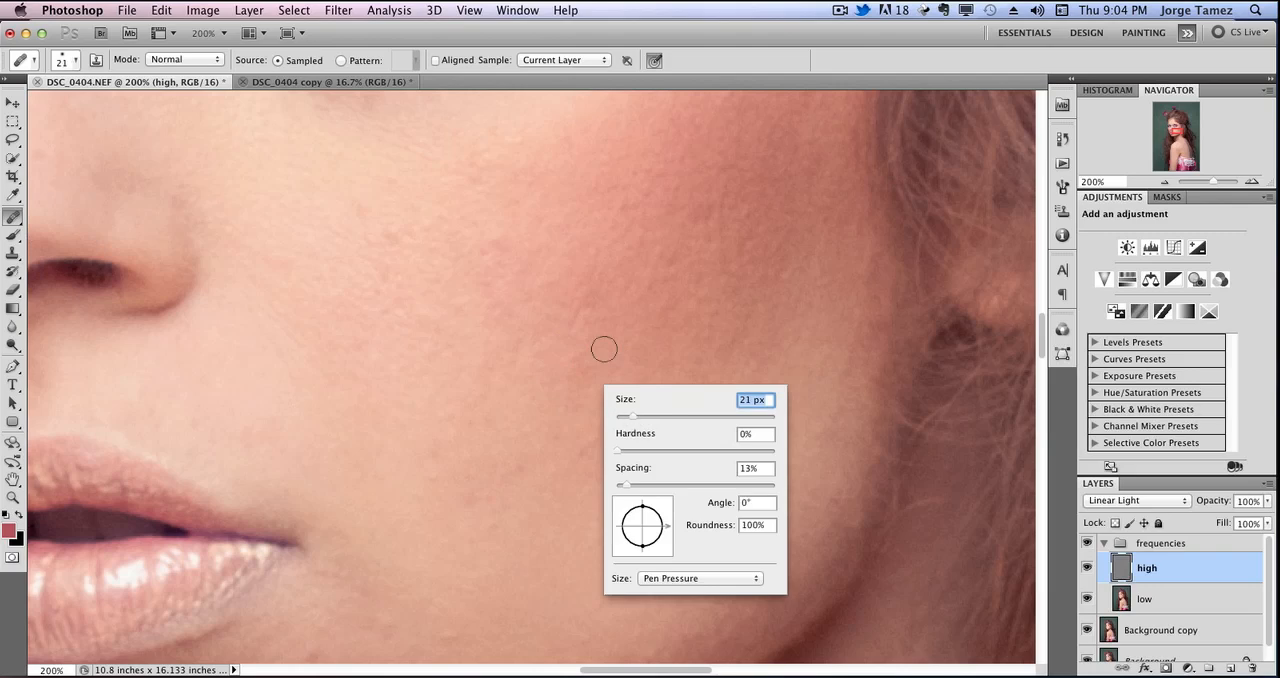
click(503, 35)
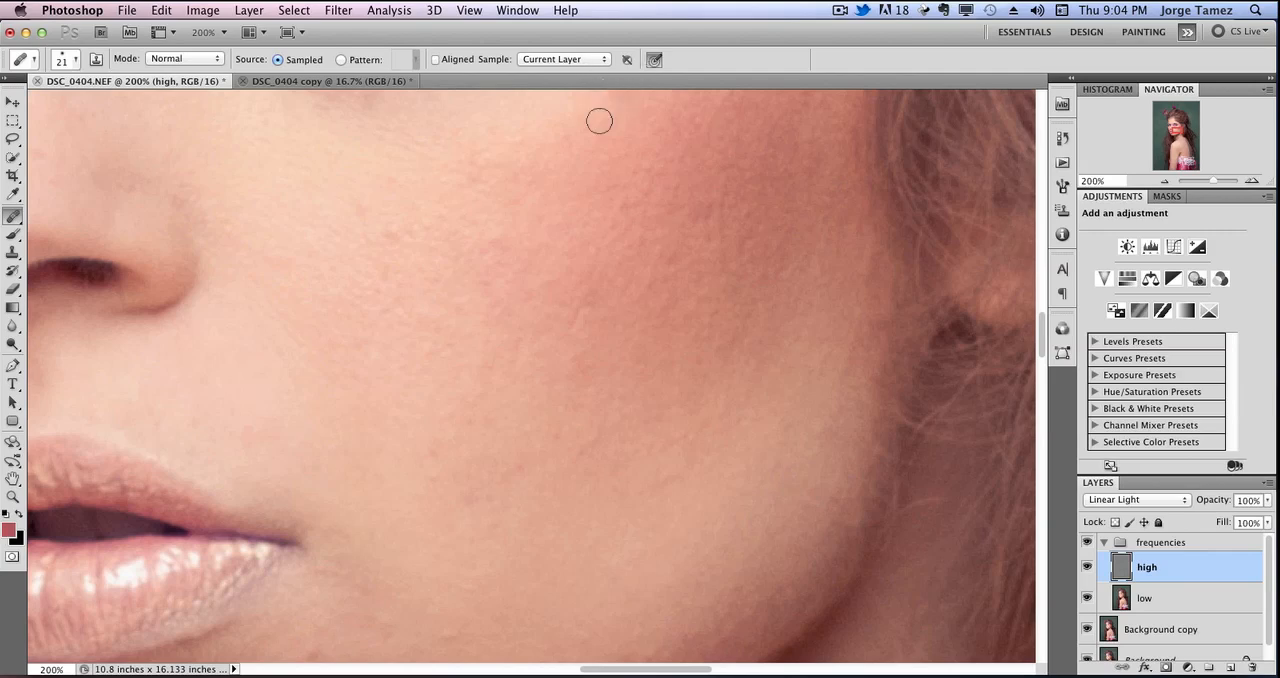
Make the high layer active and heal the uneven texture on the cheek.
click(674, 276)
click(1180, 598)
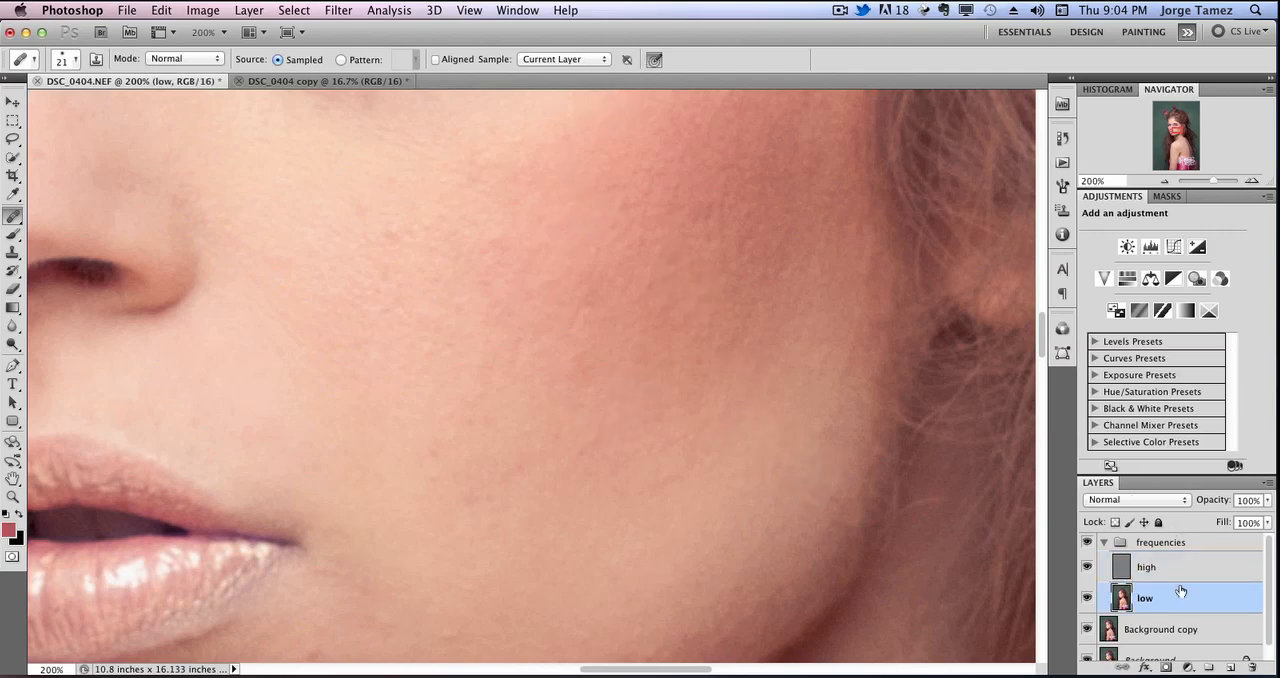
click(1178, 569)
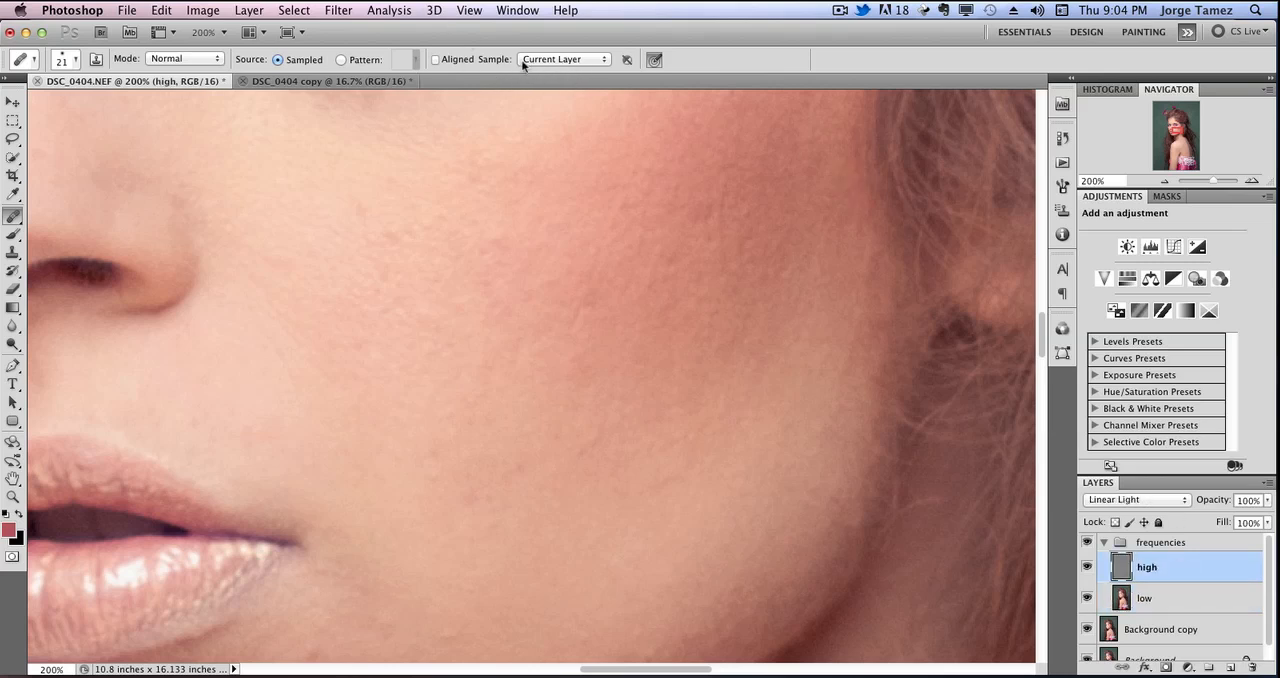
click(703, 321)
alt+click(603, 333)
Heal the spots on the lower cheek and beside the corner of the mouth on the high layer.
scroll(609, 394, down, 5)
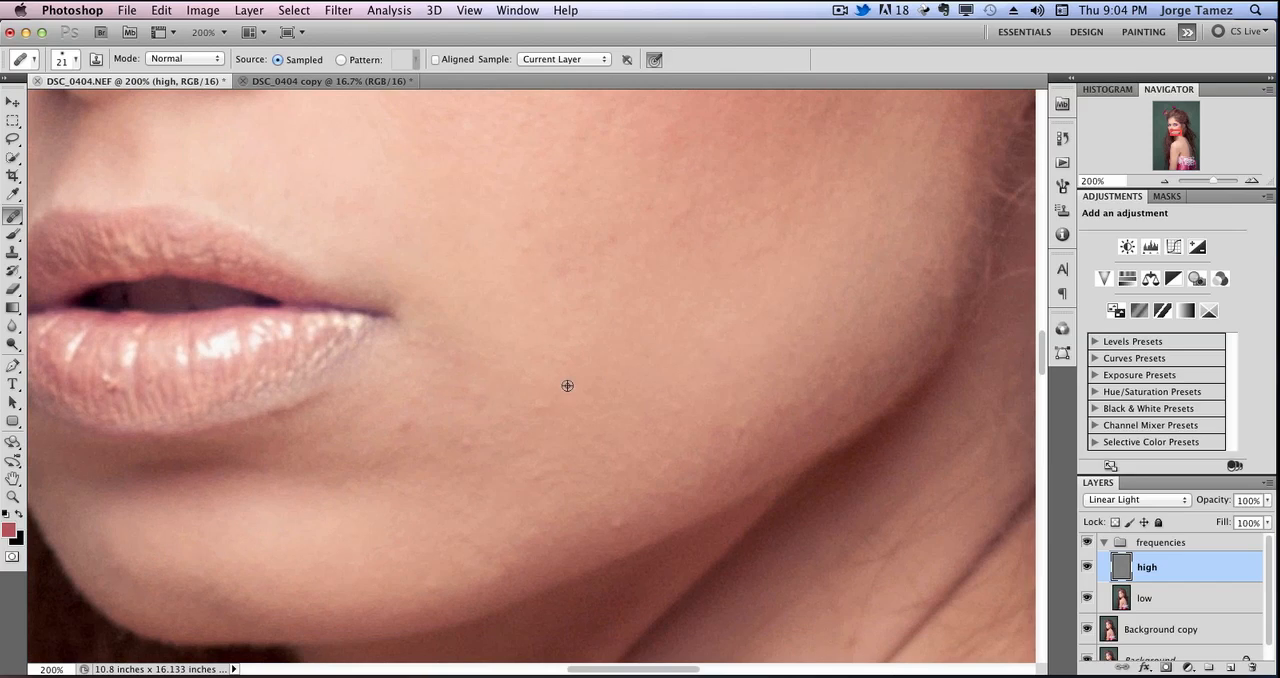
alt+click(567, 385)
drag(537, 409, 555, 409)
alt+click(615, 419)
drag(614, 473, 626, 459)
alt+click(650, 398)
mouse_move(622, 521)
mouse_down()
mouse_move(612, 527)
mouse_move(620, 519)
mouse_up()
alt+click(561, 415)
click(532, 487)
drag(527, 472, 535, 459)
alt+click(481, 410)
Heal the small blemishes below the corner of the lips toward the chin.
drag(458, 448, 402, 426)
click(402, 423)
alt+click(408, 413)
mouse_move(504, 363)
mouse_down()
mouse_move(610, 453)
mouse_move(527, 361)
mouse_up()
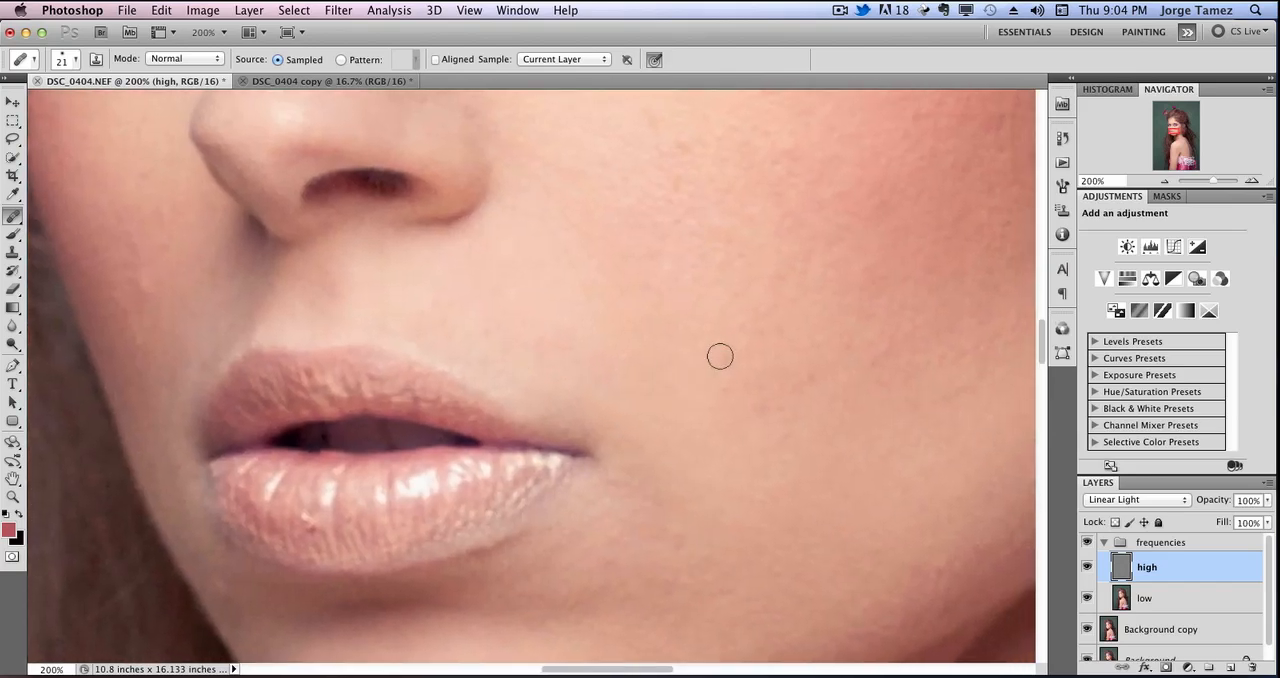
At 100%, sample the lips with the Healing Brush and paint their texture onto the cheek on the high layer.
click(1165, 184)
drag(611, 349, 520, 391)
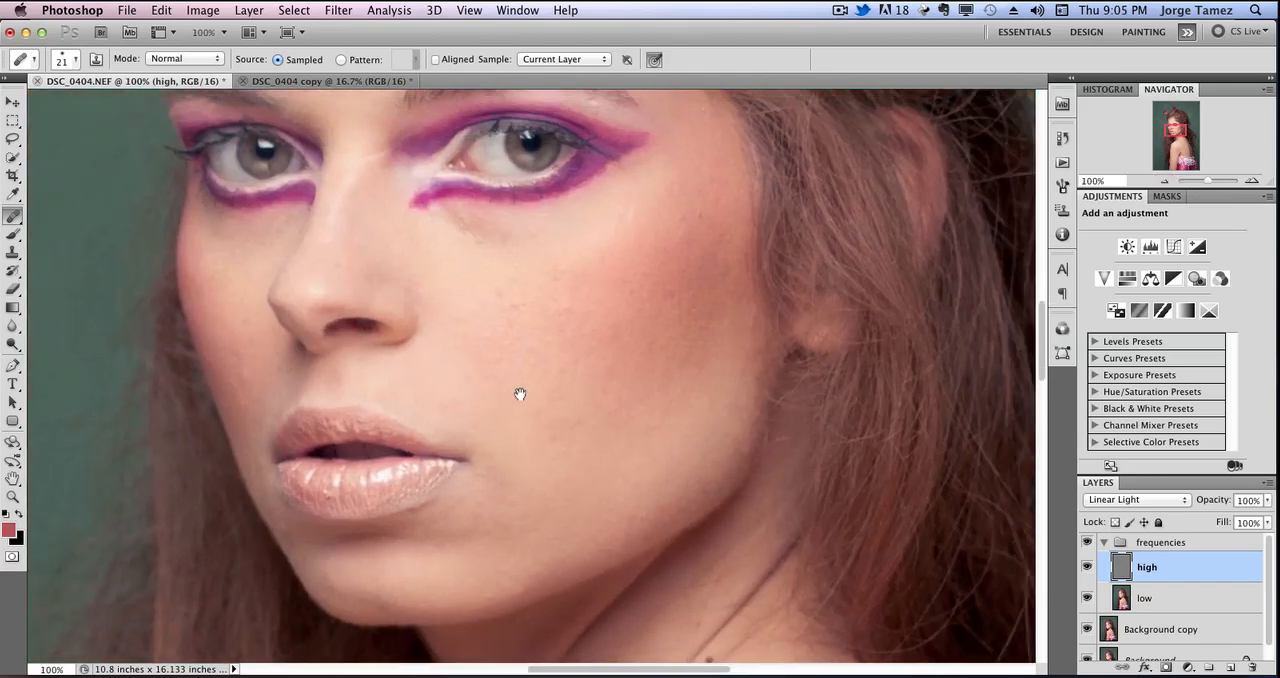
alt+click(456, 458)
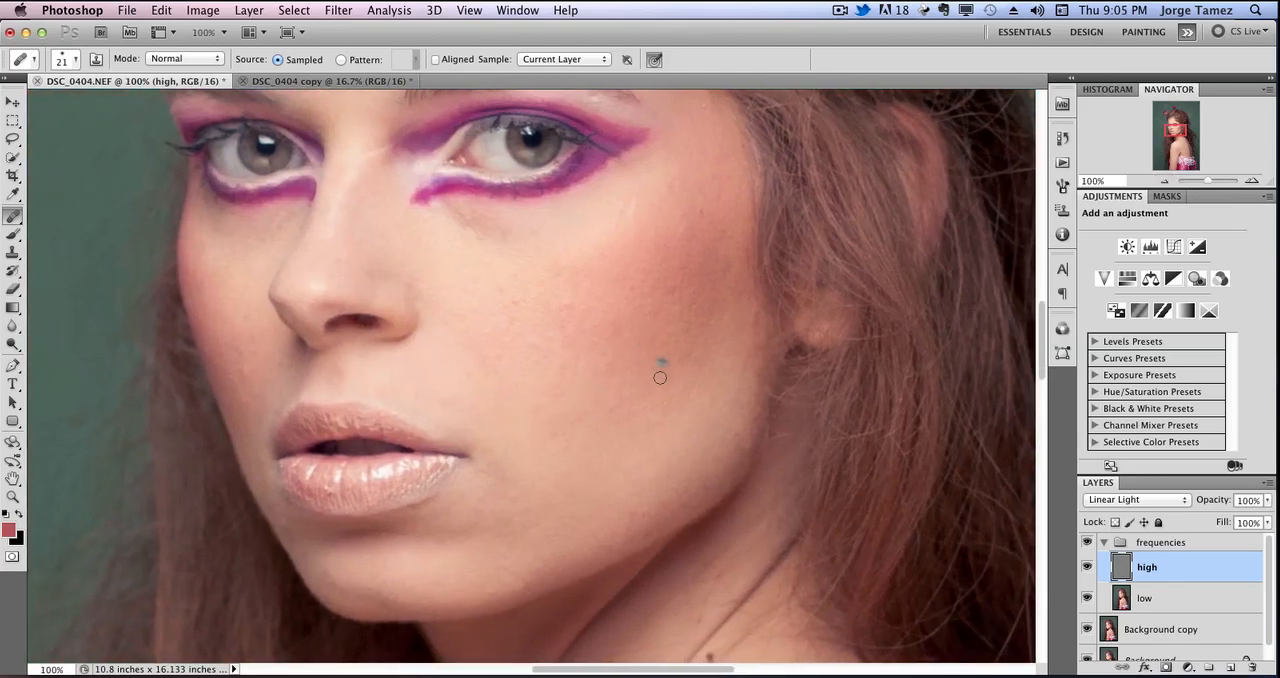
mouse_move(592, 397)
mouse_down()
mouse_move(659, 374)
mouse_move(559, 378)
mouse_move(586, 398)
mouse_move(616, 390)
mouse_move(615, 402)
mouse_move(667, 384)
mouse_move(654, 370)
mouse_move(596, 369)
mouse_move(631, 353)
mouse_move(589, 352)
mouse_move(573, 328)
mouse_move(649, 374)
mouse_move(656, 364)
mouse_move(564, 347)
mouse_move(590, 347)
mouse_move(519, 377)
mouse_move(479, 368)
mouse_move(553, 328)
mouse_move(528, 386)
mouse_move(538, 392)
mouse_move(483, 405)
mouse_move(585, 410)
mouse_move(607, 428)
mouse_move(665, 377)
mouse_up()
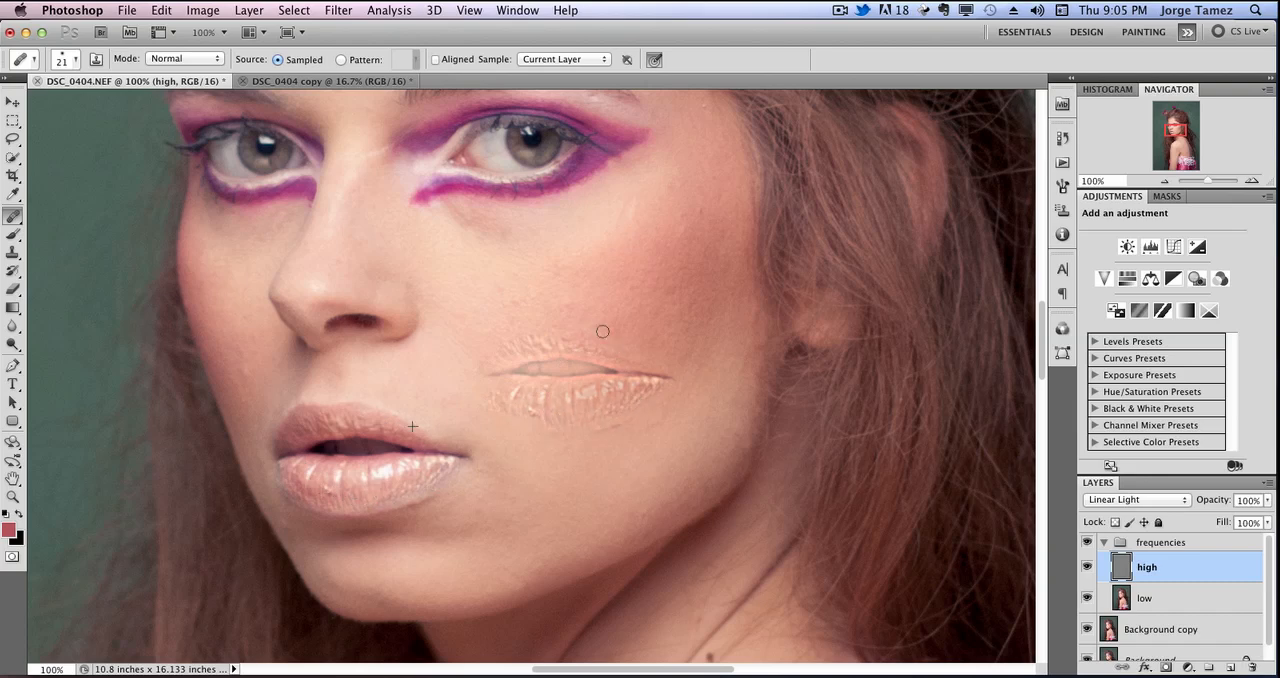
mouse_move(602, 331)
mouse_down()
mouse_move(524, 326)
mouse_move(486, 362)
mouse_up()
Undo the lip-texture strokes painted on the cheek.
click(161, 10)
click(180, 59)
key(super+alt+z)
key(super+alt+z)
key(super+alt+z)
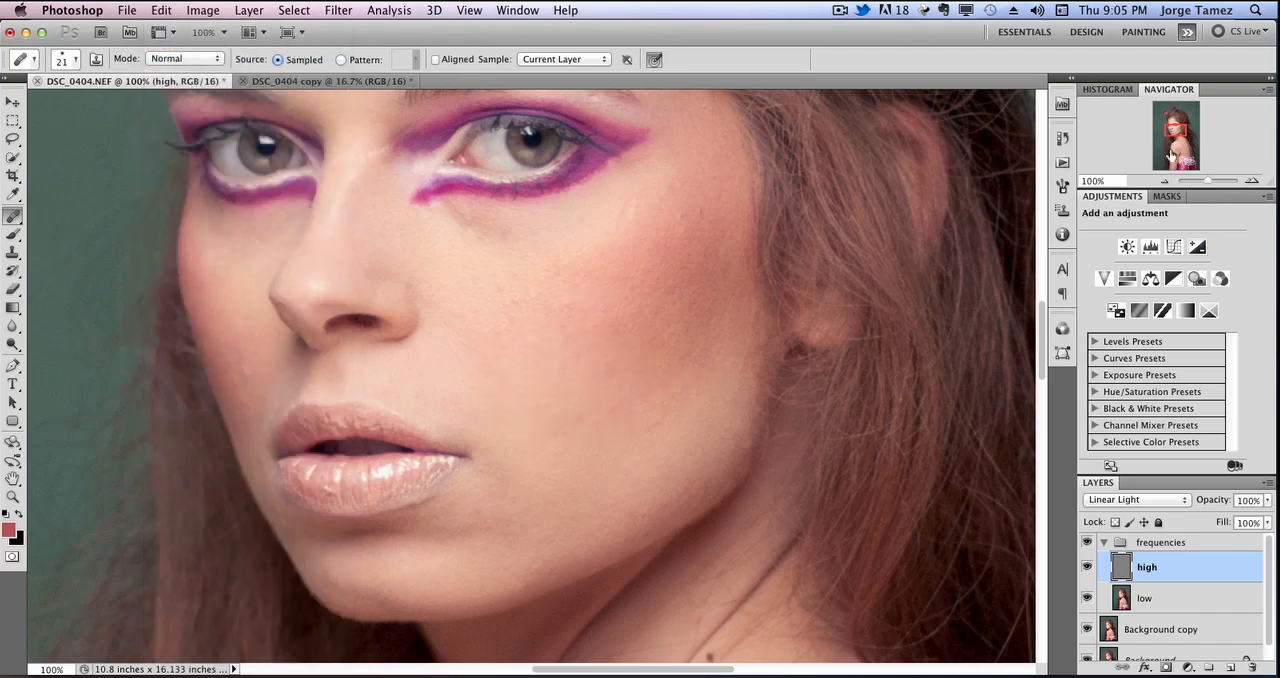
At 200%, heal the blemishes on the temple and upper cheek beside the eye on the high layer.
drag(1178, 122, 1176, 128)
click(1252, 181)
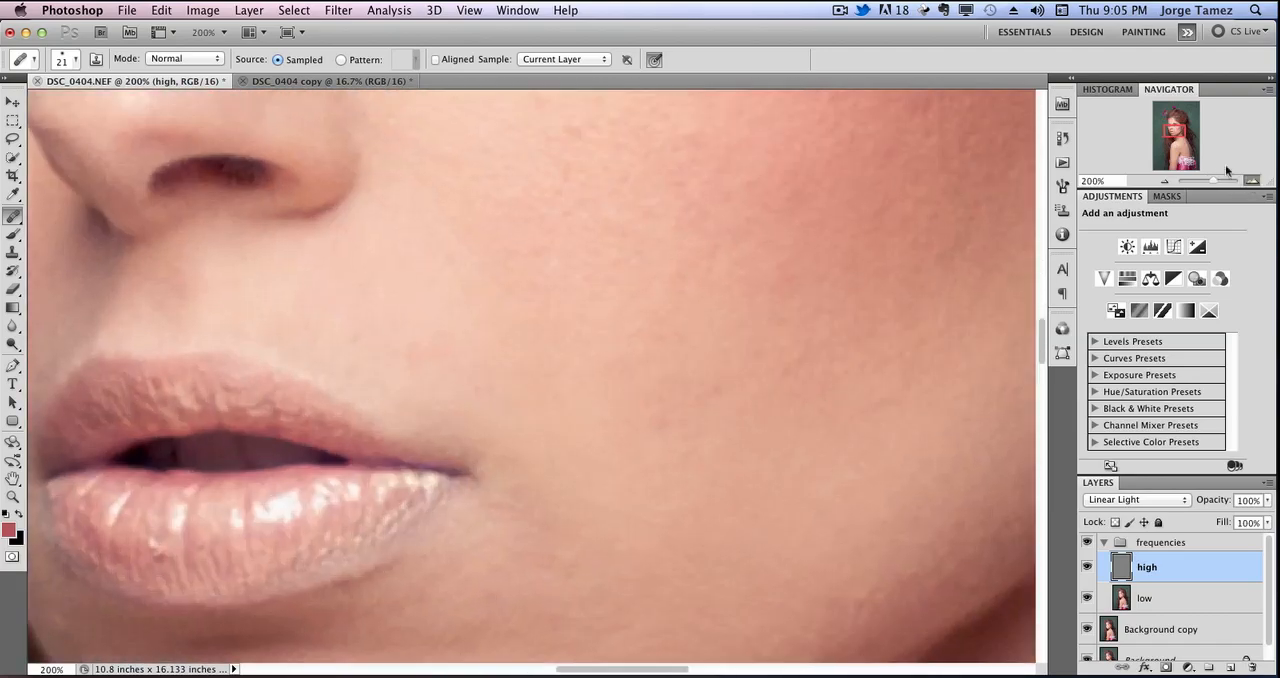
click(1252, 181)
click(1162, 184)
scroll(700, 349, up, 10)
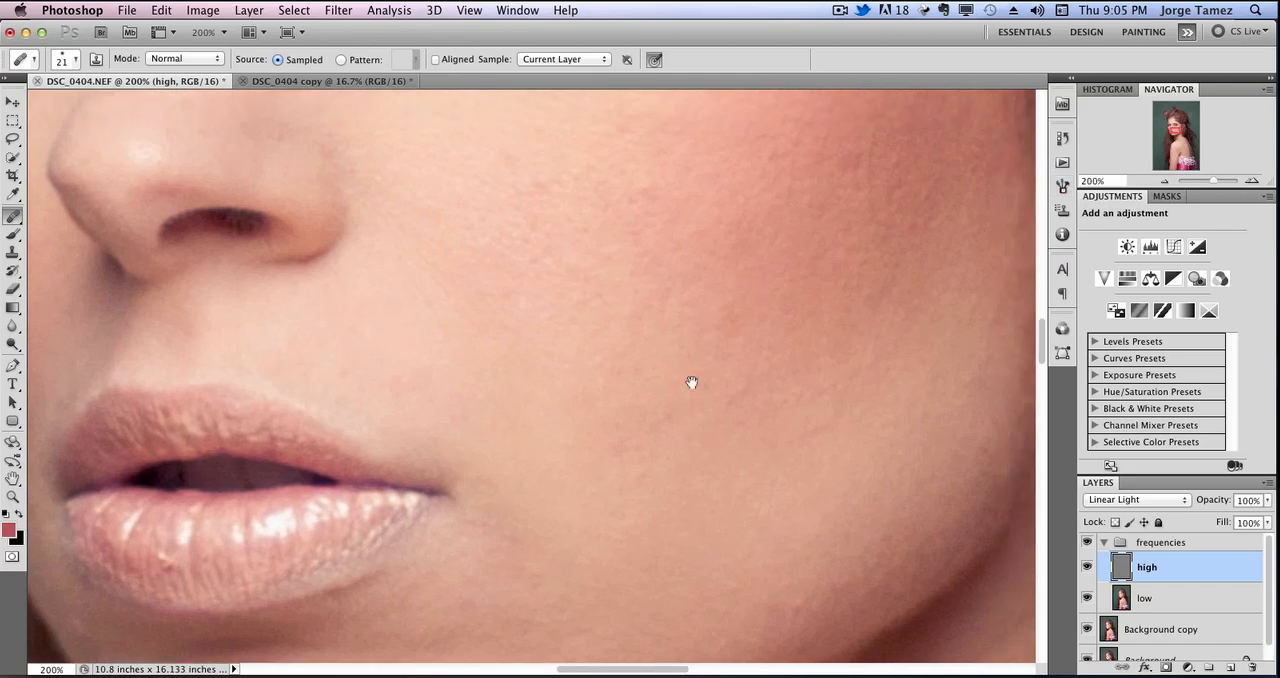
scroll(691, 380, right, 3)
alt+click(591, 320)
drag(552, 297, 544, 308)
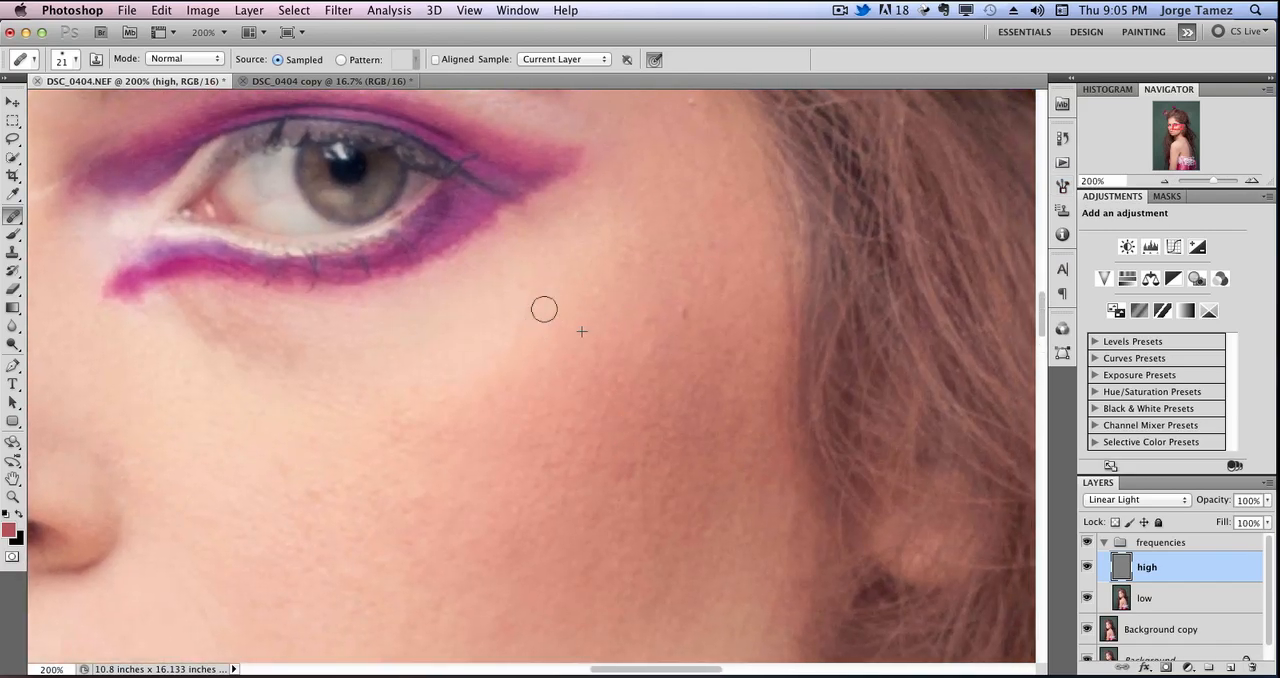
mouse_move(650, 276)
mouse_down()
mouse_move(684, 307)
mouse_move(671, 361)
mouse_up()
alt+click(595, 290)
drag(732, 272, 745, 300)
alt+click(711, 240)
alt+click(695, 467)
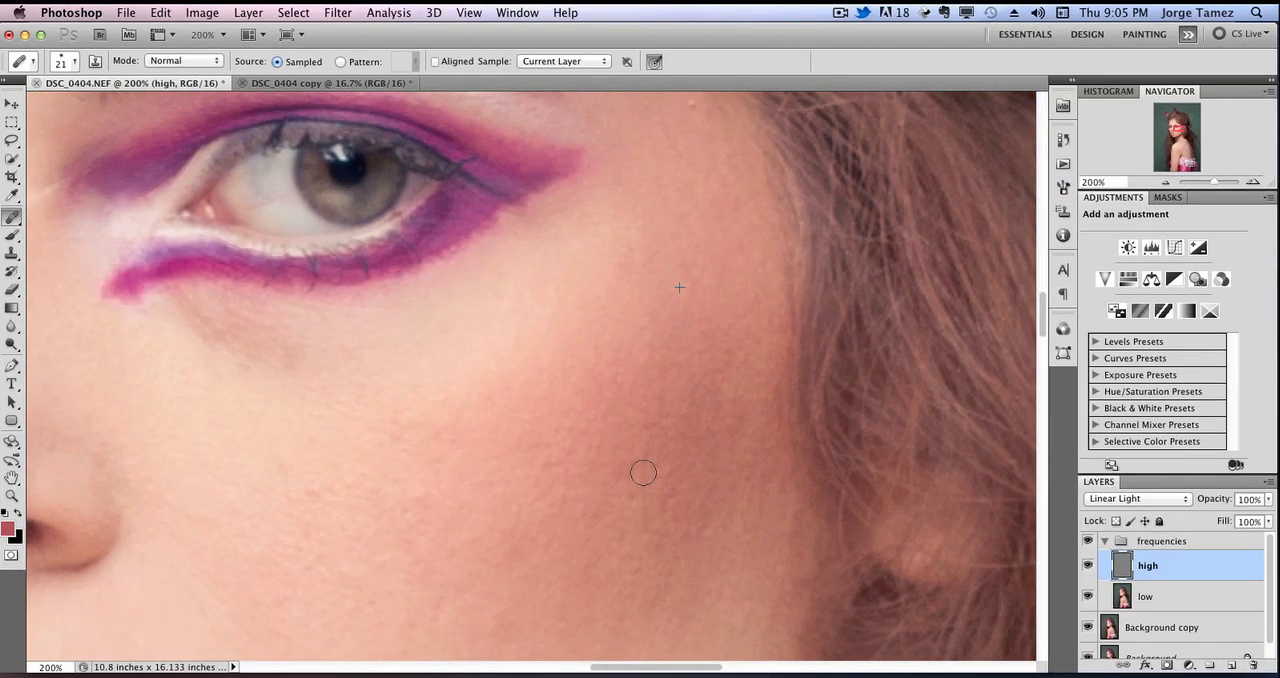
Heal the rough spots across the blushed cheek area below the eye.
mouse_move(644, 466)
mouse_down()
mouse_move(672, 488)
mouse_move(631, 515)
mouse_up()
alt+click(673, 487)
drag(284, 486, 410, 558)
alt+click(590, 562)
drag(547, 520, 538, 508)
Heal the faint spot on the forehead above the eyebrow.
drag(300, 502, 523, 509)
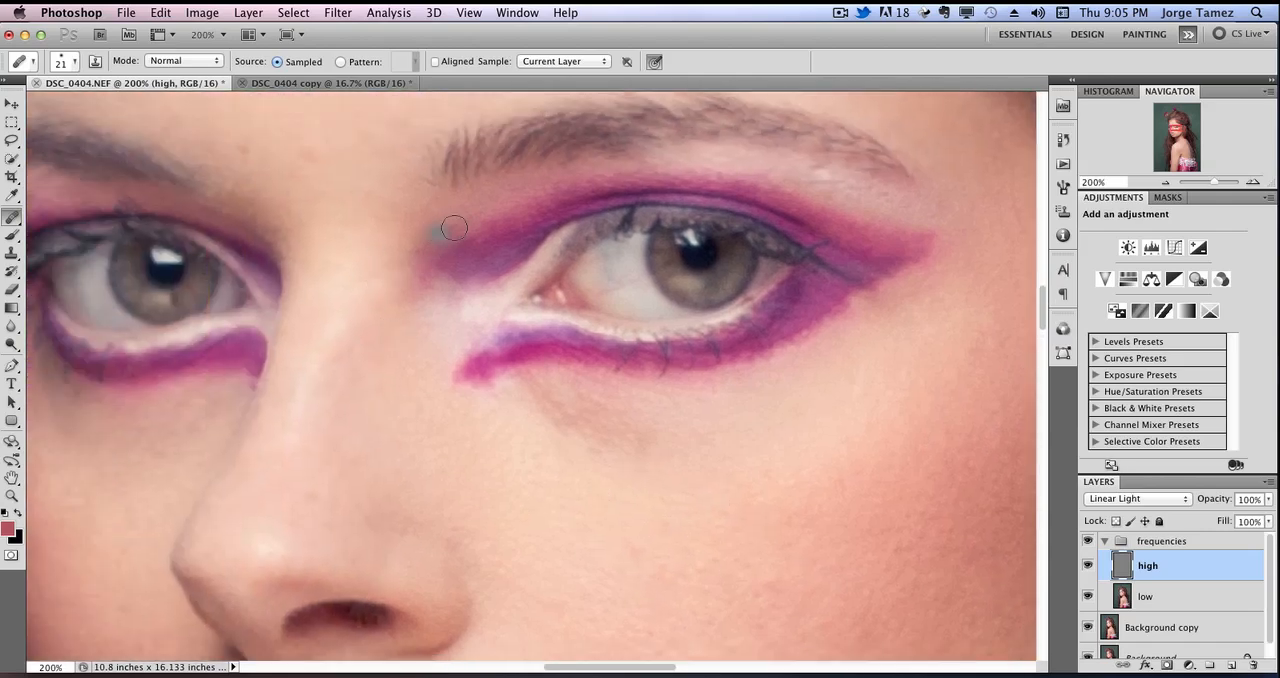
scroll(380, 309, up, 5)
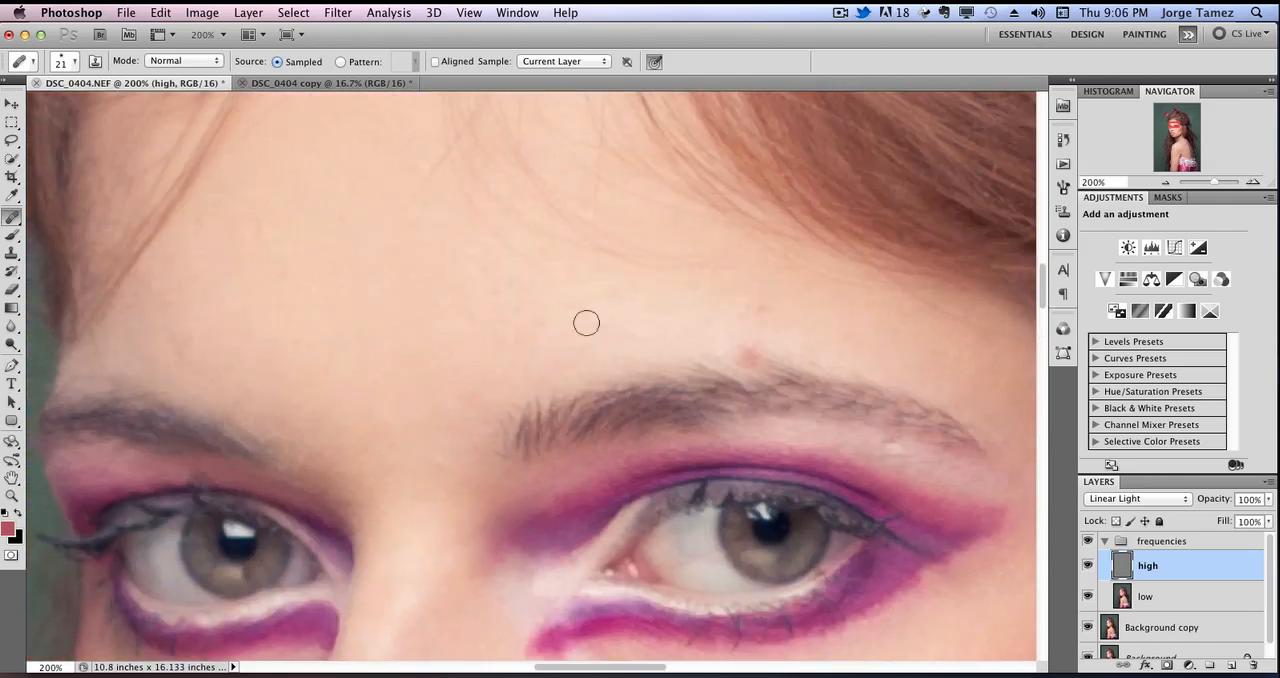
drag(758, 302, 722, 299)
Heal the remaining small spots on the cheek to the side of the mouth on the high layer.
scroll(383, 349, down, 5)
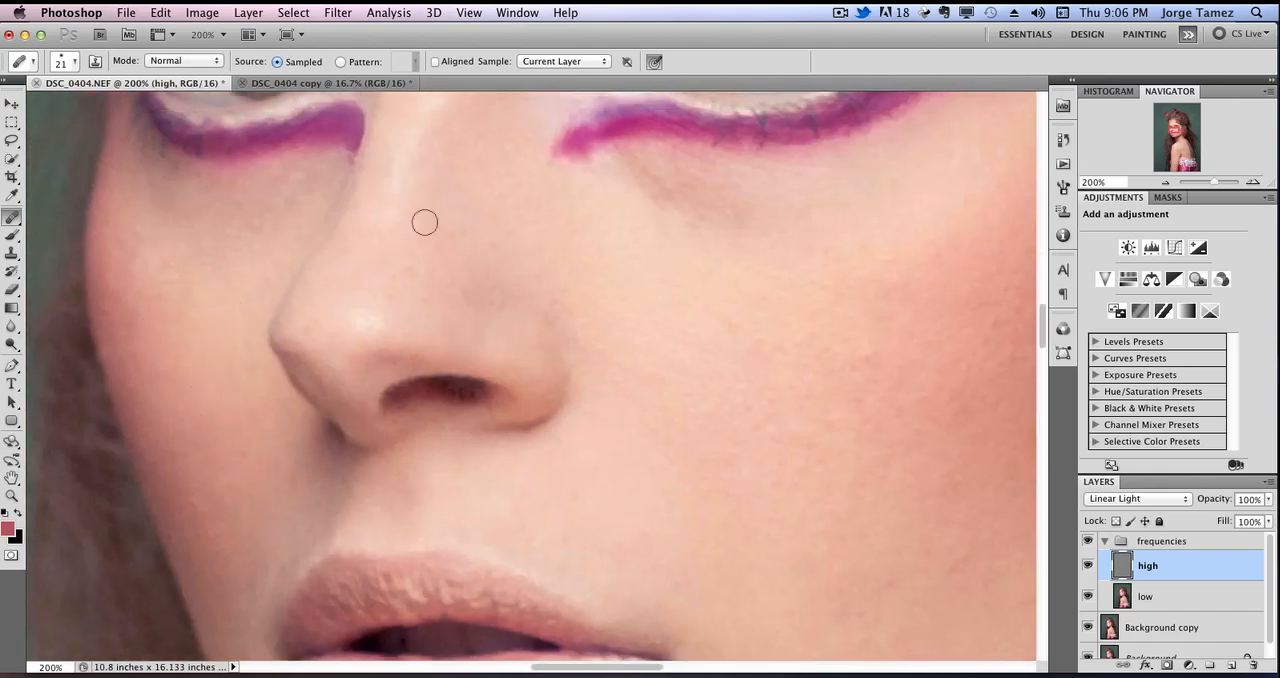
scroll(424, 222, down, 5)
drag(157, 458, 317, 453)
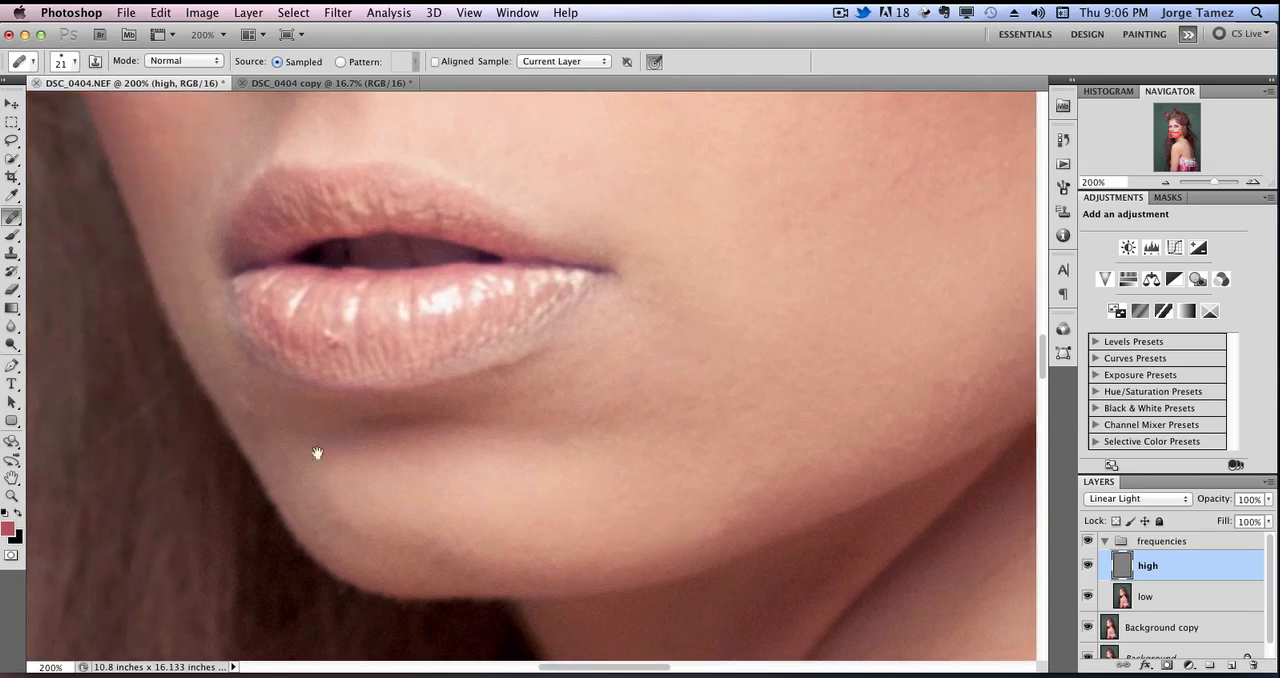
drag(858, 297, 601, 381)
alt+click(588, 318)
click(560, 335)
alt+click(515, 346)
click(592, 288)
alt+click(612, 296)
click(638, 310)
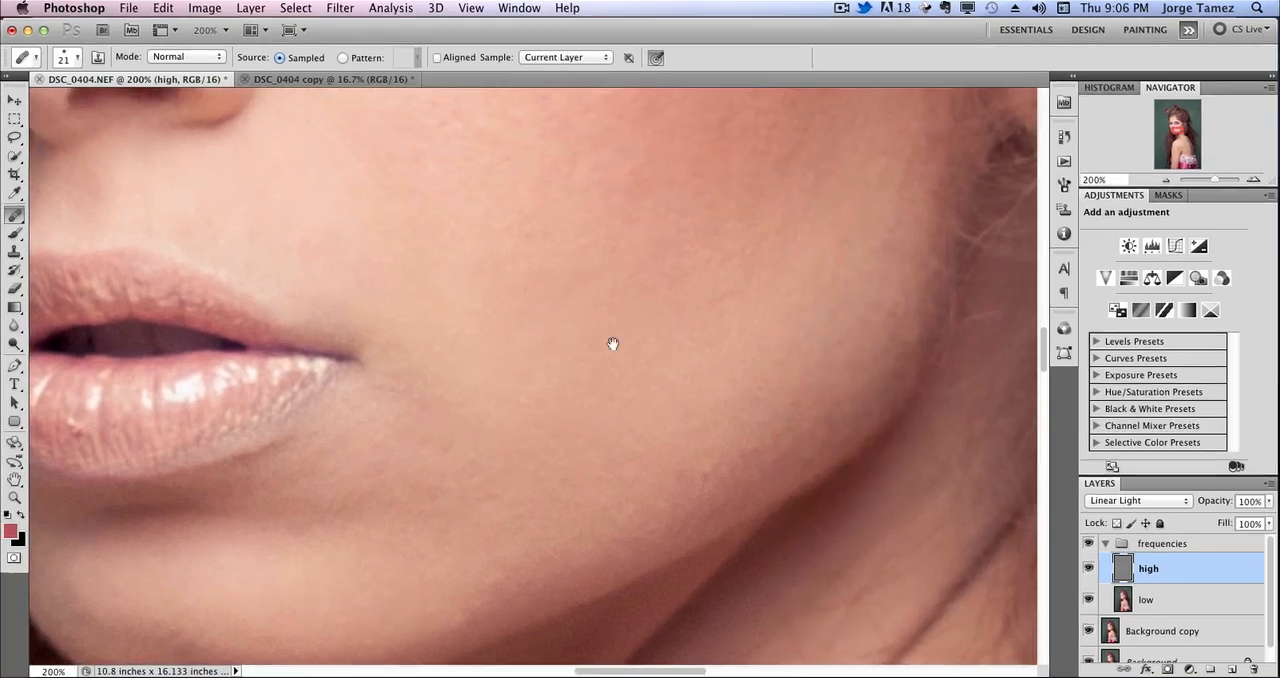
drag(608, 250, 650, 620)
scroll(590, 355, up, 6)
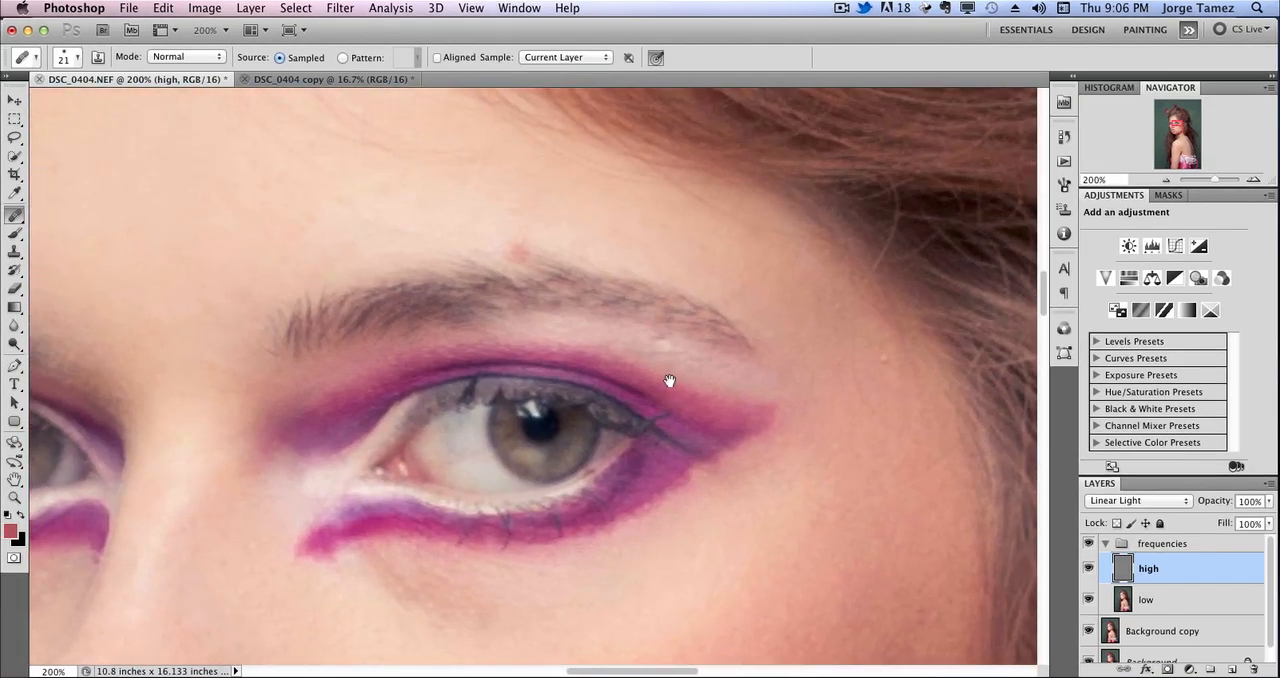
Heal the reddish spot just above the eyebrow on the high layer with a 21 px brush.
alt+click(634, 364)
click(646, 346)
click(634, 334)
click(560, 260)
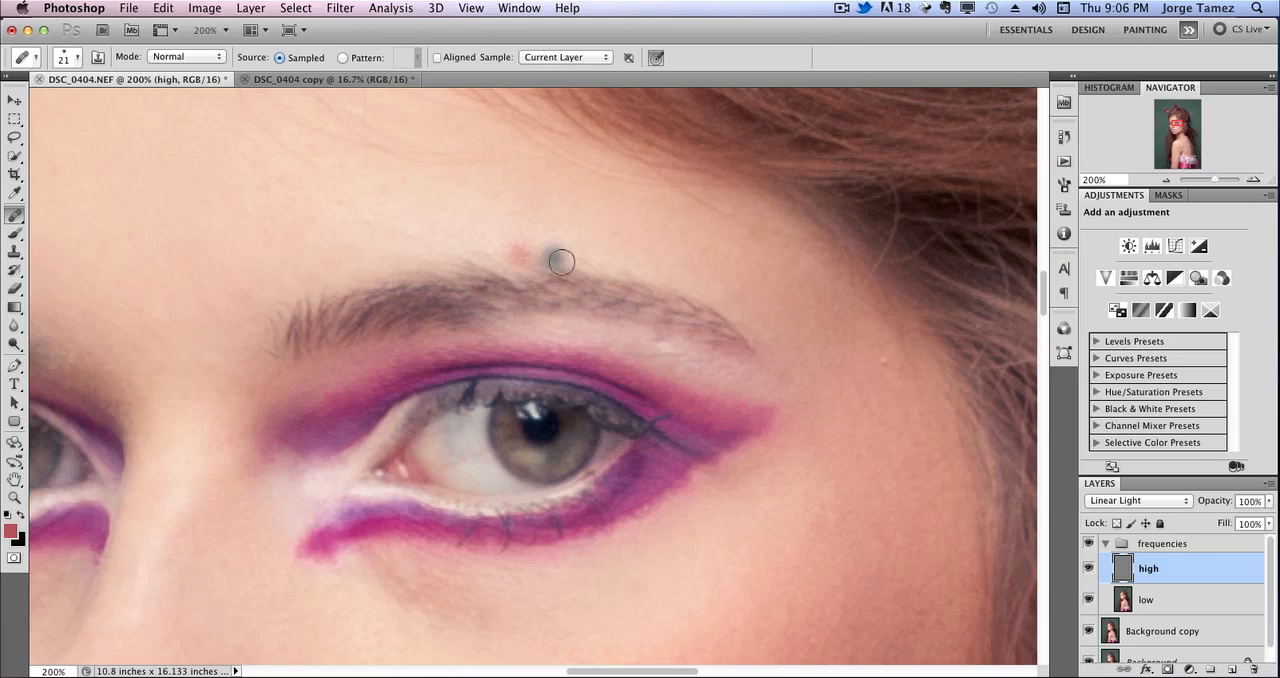
click(543, 293)
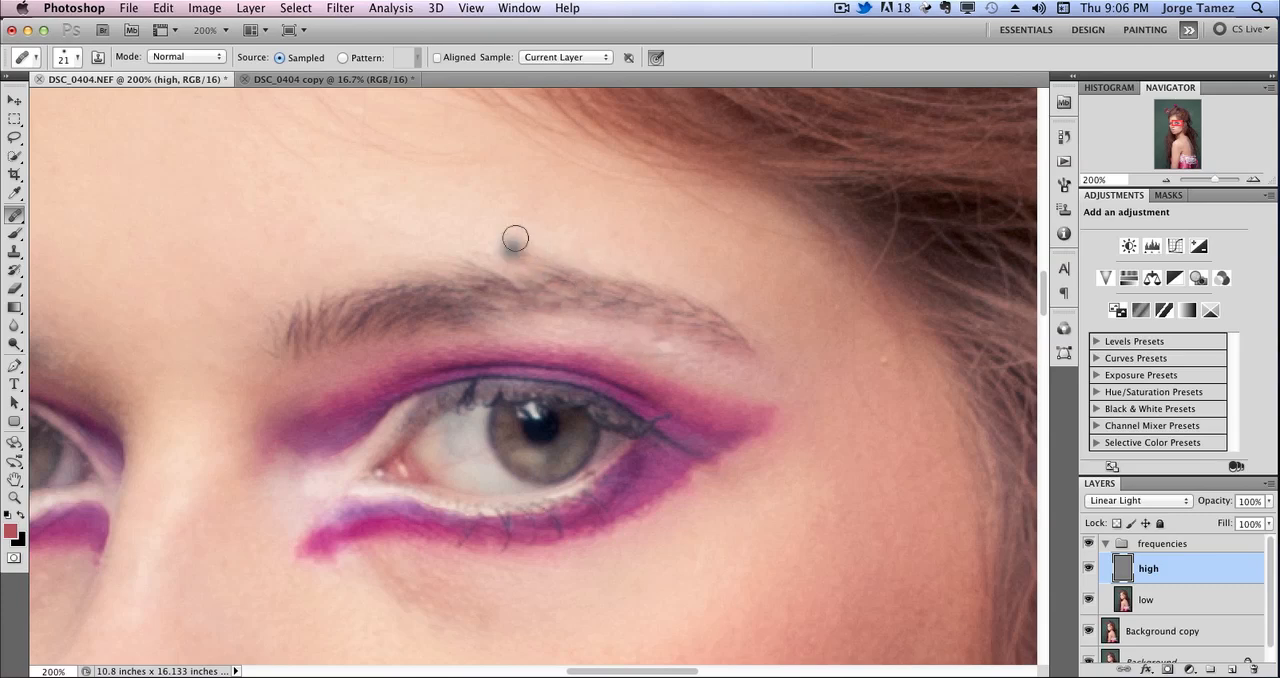
click(506, 249)
click(532, 271)
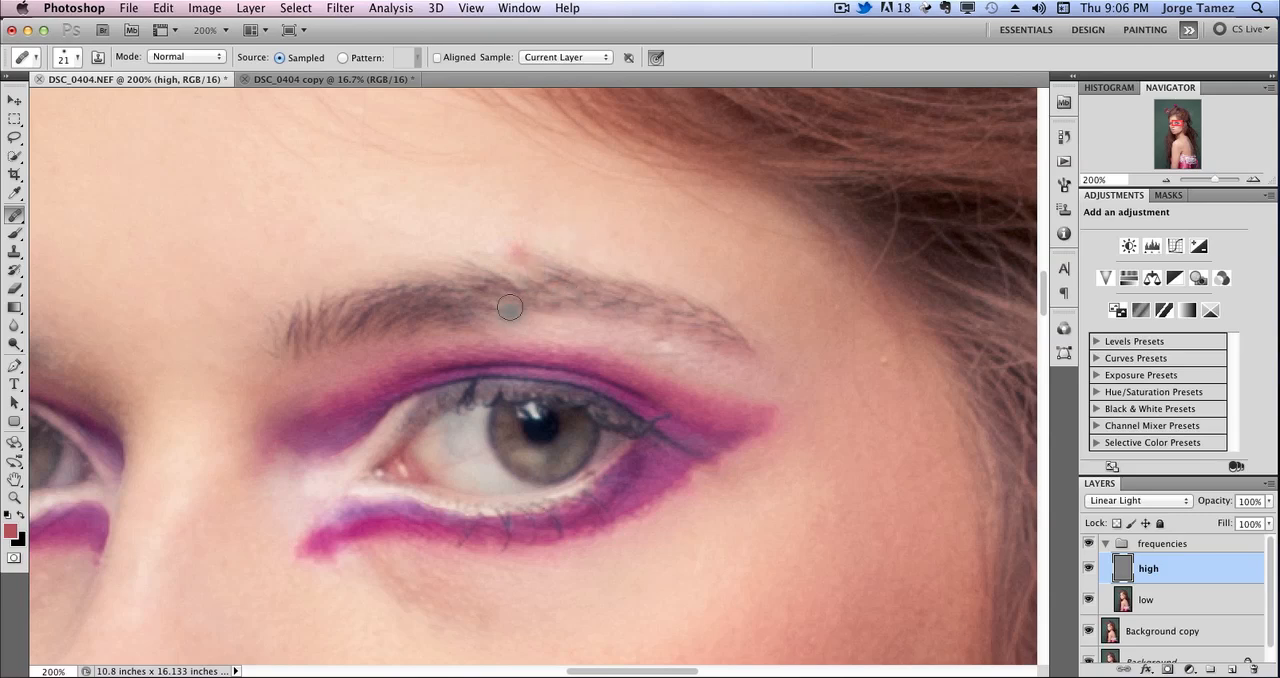
Rework the texture around the red spot above the eyebrow, resampling from the clean skin nearby.
click(559, 263)
alt+click(502, 215)
drag(515, 250, 520, 250)
drag(522, 232, 526, 216)
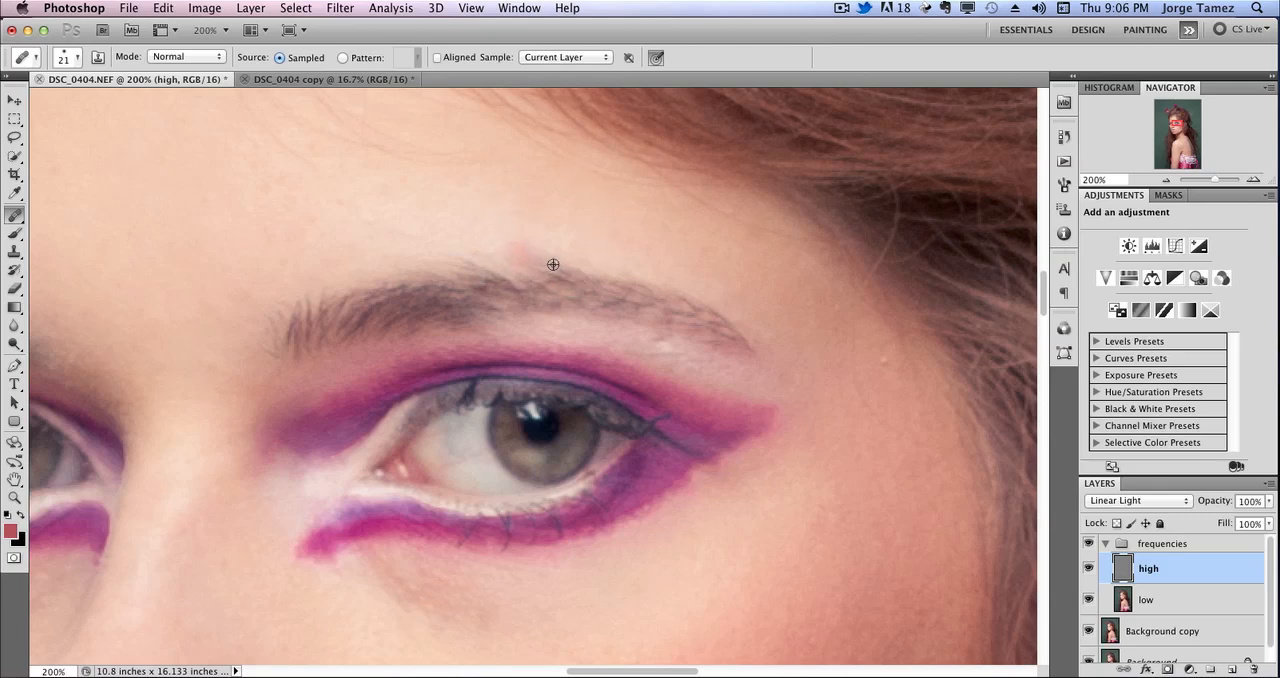
mouse_move(533, 269)
mouse_down()
mouse_move(479, 293)
mouse_move(521, 257)
mouse_move(604, 305)
mouse_move(591, 318)
mouse_move(559, 277)
mouse_move(517, 256)
mouse_up()
alt+click(563, 268)
alt+click(479, 294)
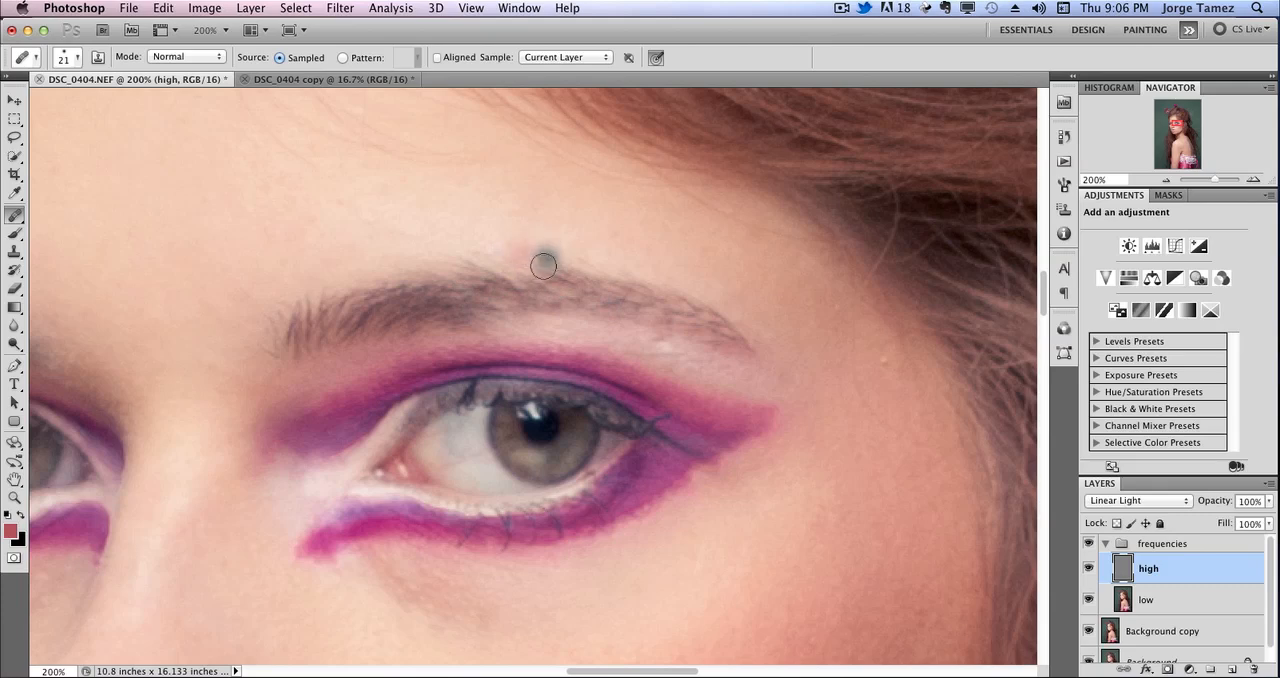
Heal the uneven skin around the outer half of the eyebrow and the bumps on the brow bone above the makeup.
drag(637, 263, 602, 258)
click(593, 324)
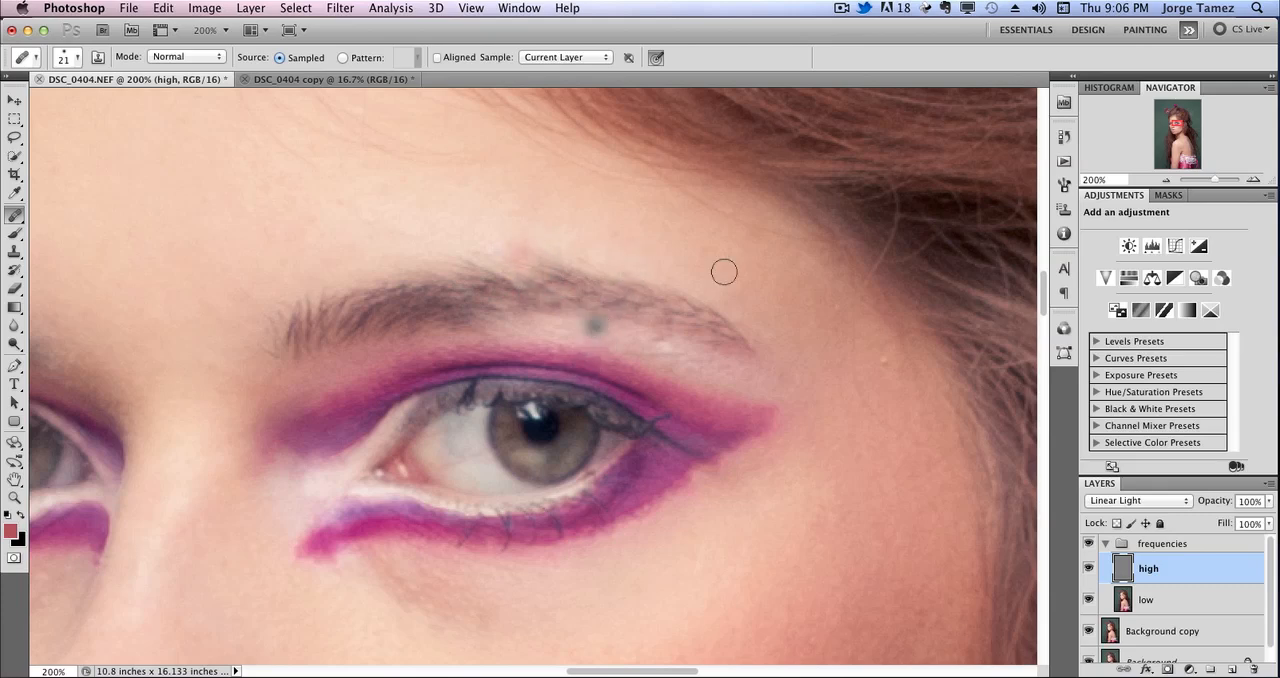
click(713, 353)
click(699, 371)
click(667, 354)
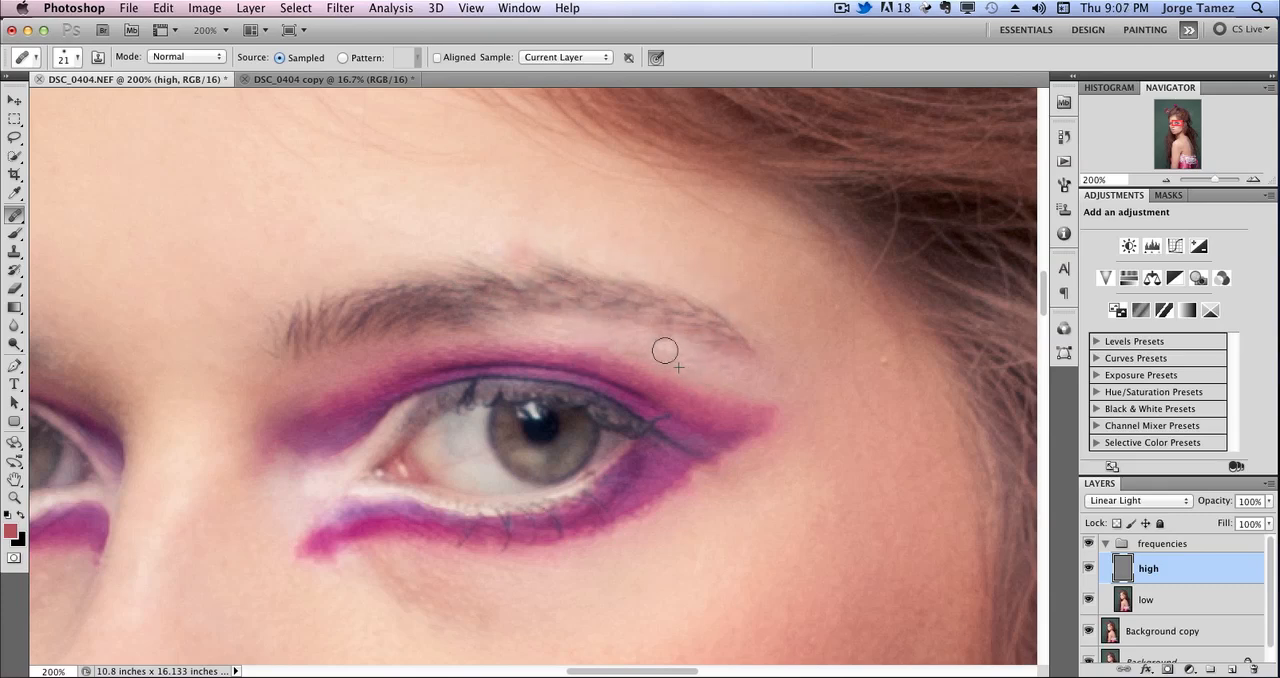
click(661, 356)
click(697, 377)
Heal the small bump on the temple between the outer eye makeup and the hairline.
click(826, 334)
click(822, 405)
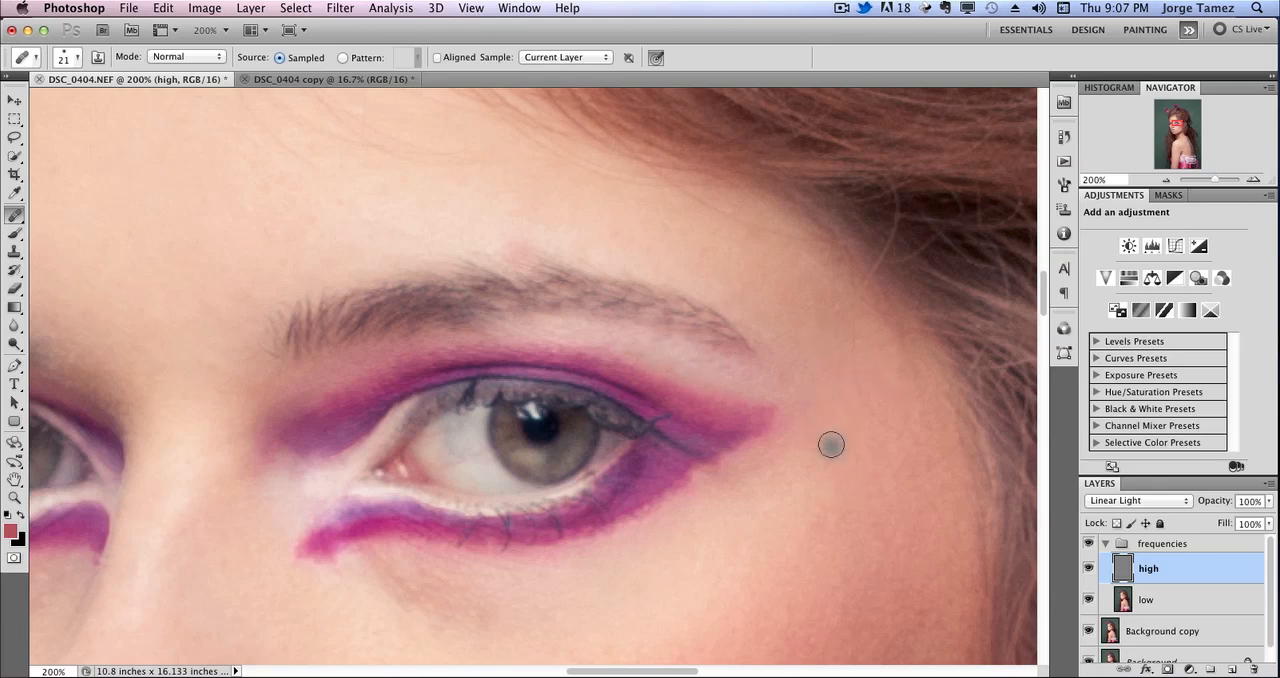
click(857, 338)
Heal the remaining texture spots on the lower cheek between the nose, mouth and jaw.
mouse_move(853, 467)
mouse_down()
mouse_move(757, 334)
mouse_move(721, 211)
mouse_up()
click(737, 415)
drag(691, 453, 711, 185)
click(742, 459)
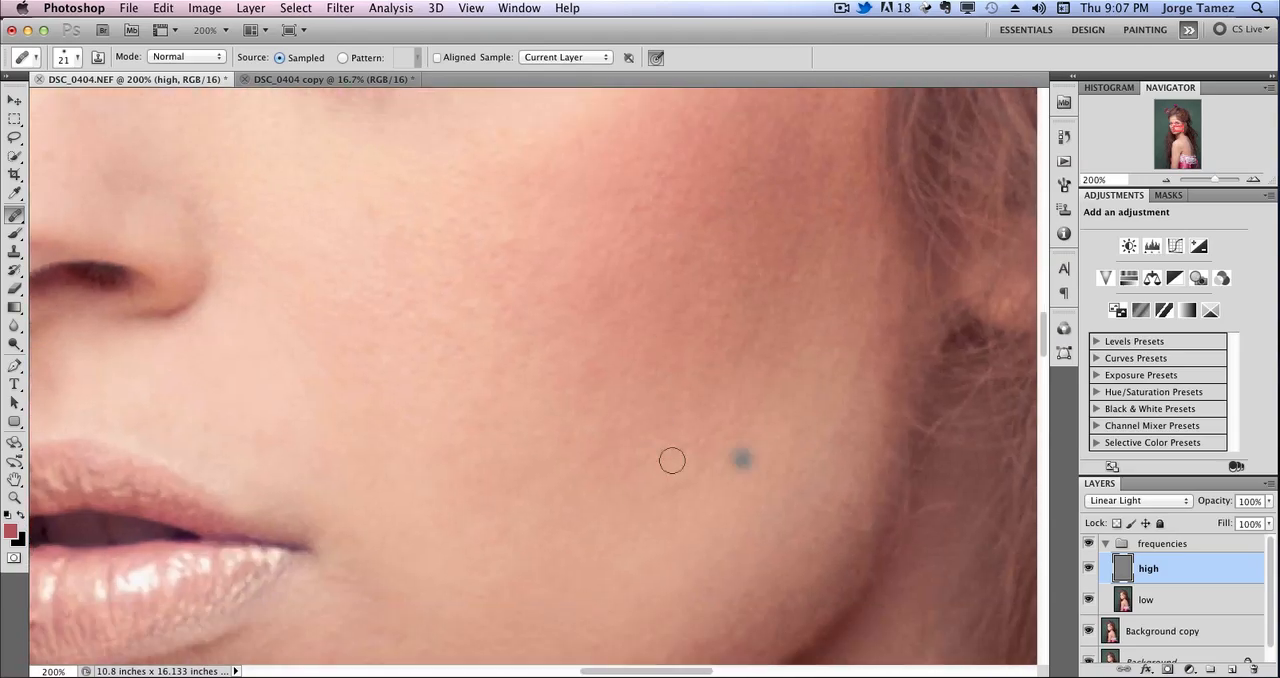
click(418, 324)
click(572, 510)
mouse_move(626, 566)
mouse_down()
mouse_move(600, 435)
mouse_move(552, 309)
mouse_up()
Heal the dark moles on the side of the neck and the stray hairs crossing the skin below them.
drag(760, 655, 729, 420)
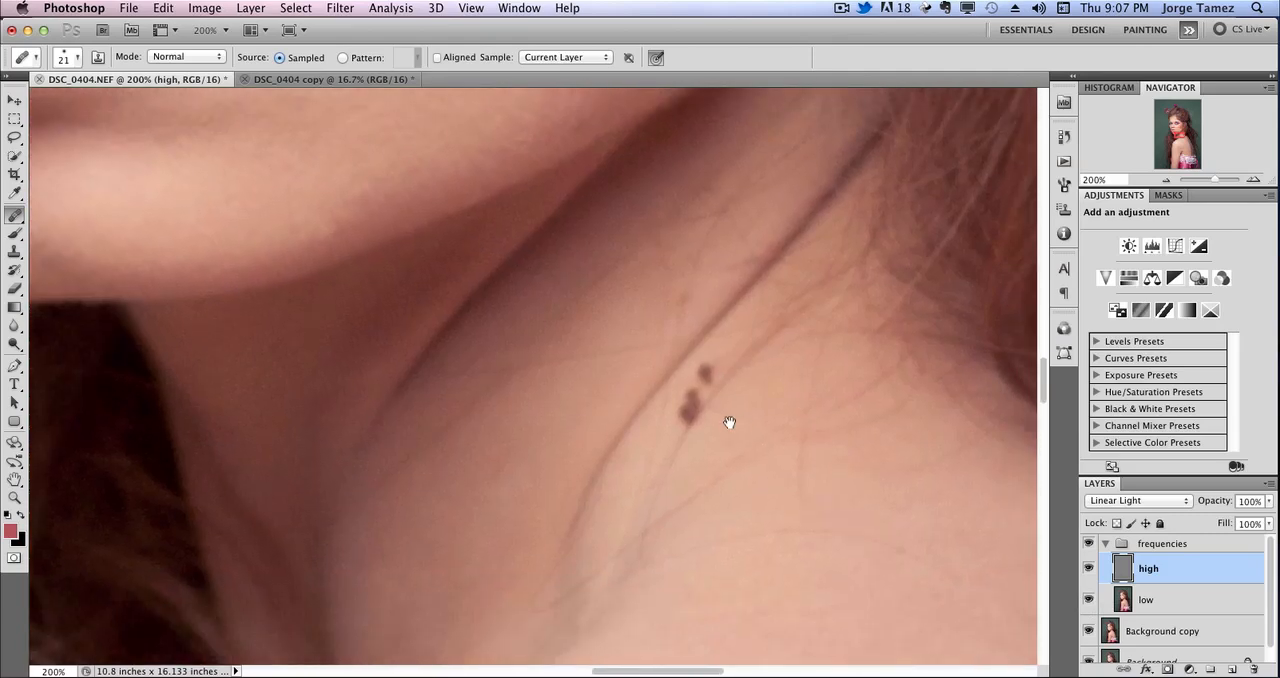
alt+click(727, 409)
click(691, 401)
click(711, 367)
click(700, 398)
mouse_move(719, 614)
mouse_down()
mouse_move(635, 451)
mouse_move(427, 396)
mouse_up()
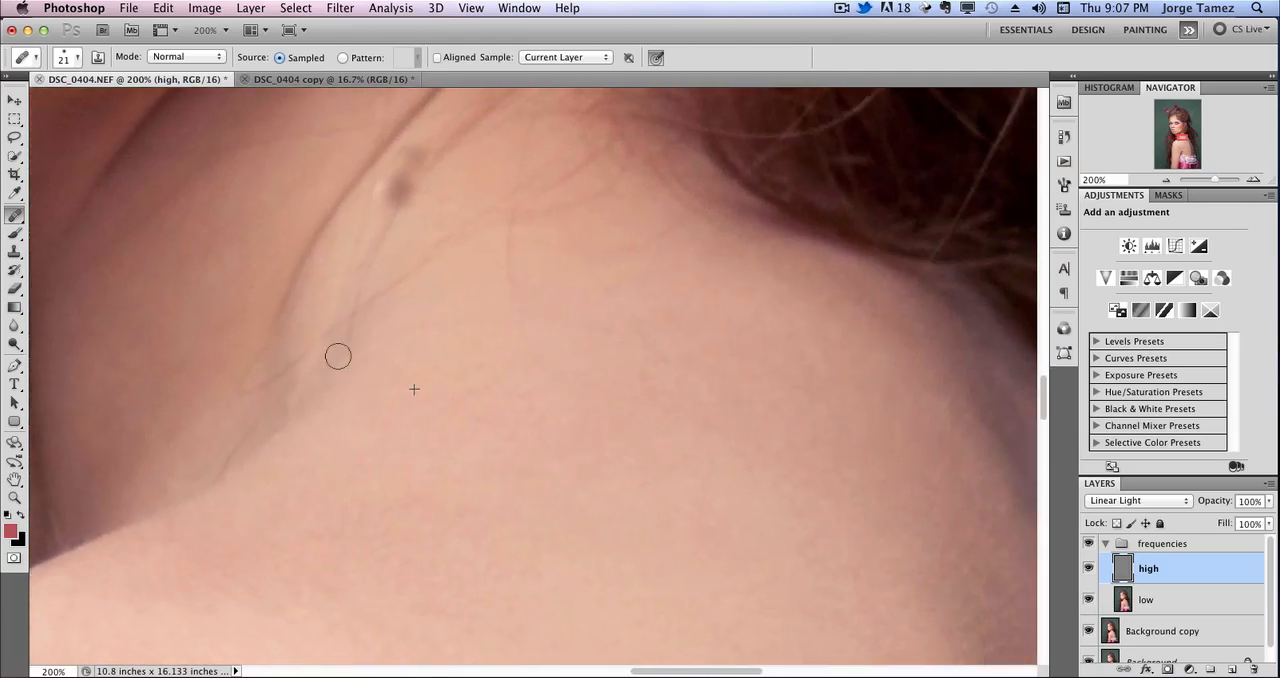
drag(507, 361, 481, 526)
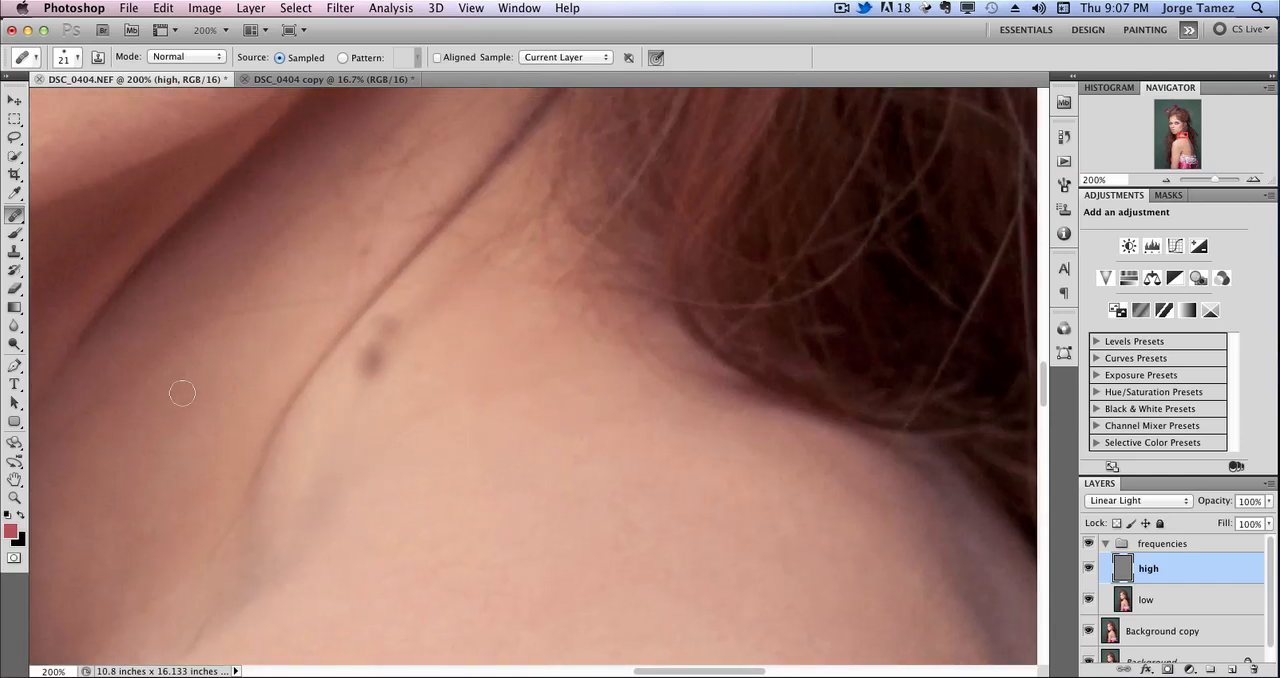
Examine the neck, shoulder, back and face at 66.67% for remaining texture flaws.
scroll(333, 288, up, 3)
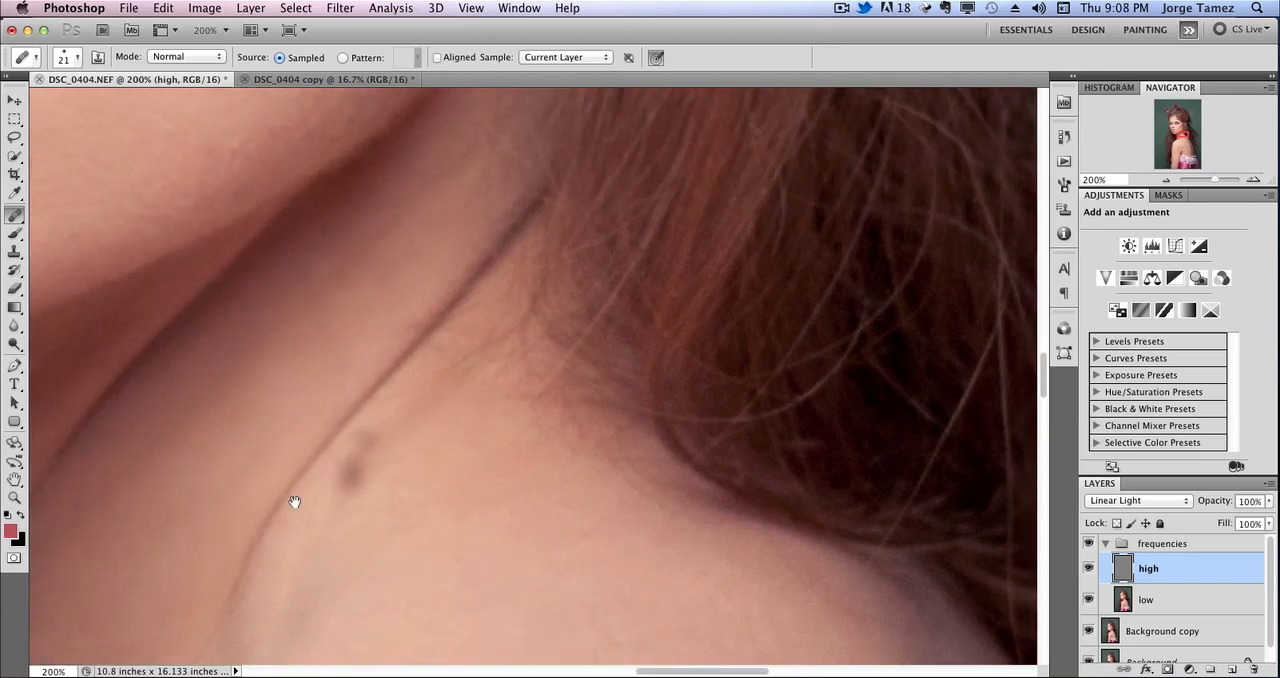
drag(295, 502, 334, 254)
drag(700, 480, 400, 110)
key(super+minus)
key(super+minus)
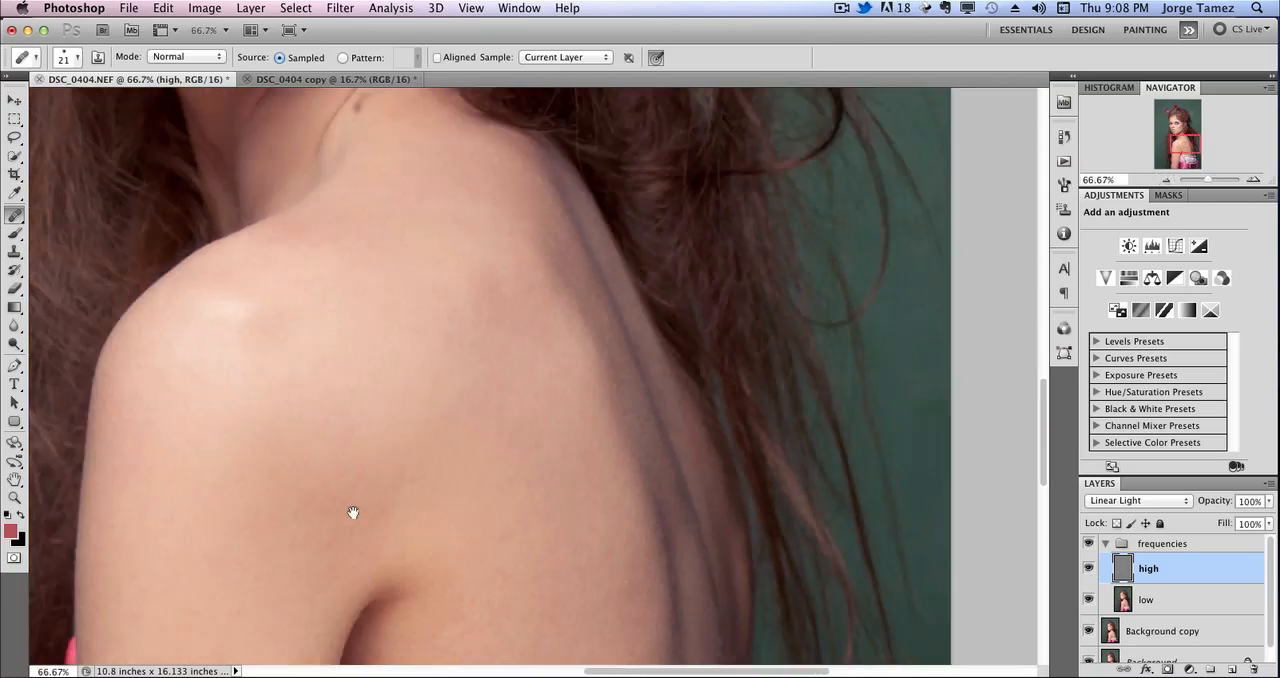
drag(353, 512, 456, 562)
drag(371, 345, 402, 480)
scroll(853, 240, down, 3)
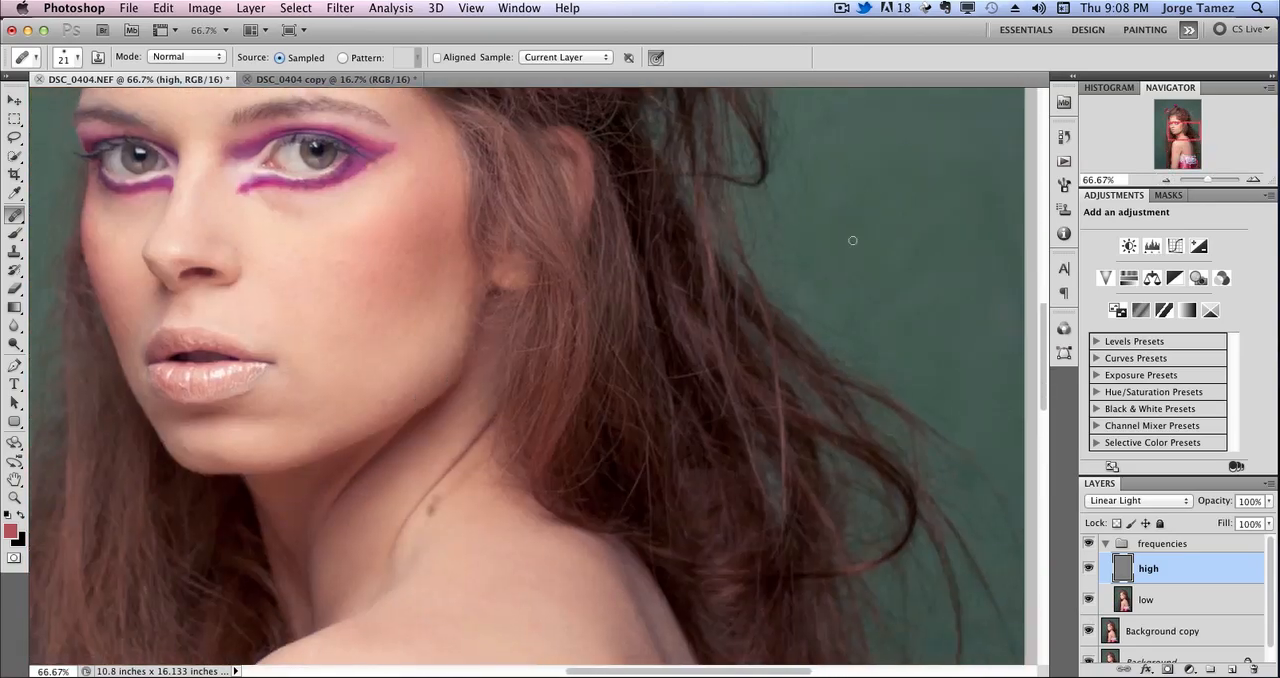
At 200%, heal the small texture flaws along the chin and jawline on the high layer.
key(super+plus)
key(super+plus)
drag(322, 428, 709, 255)
alt+click(241, 351)
click(270, 411)
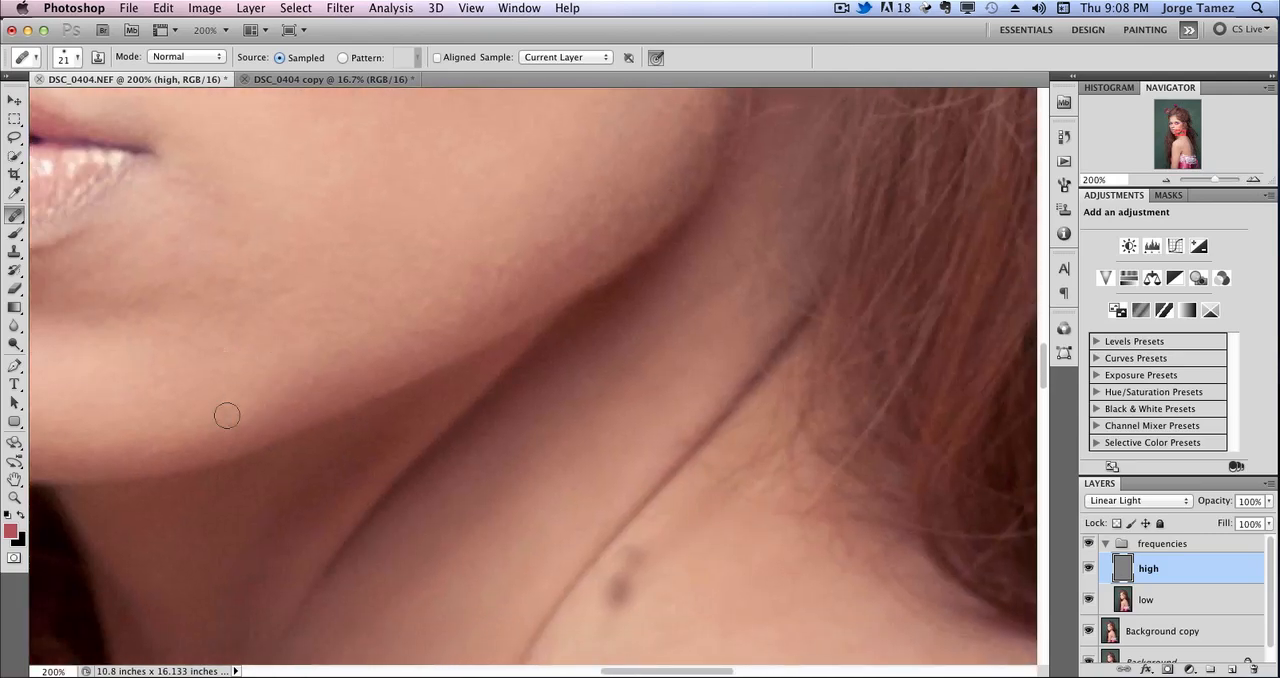
alt+click(546, 219)
click(565, 253)
Heal the fine stray hairs where the neck meets the shoulder, beside the moles.
drag(527, 256, 160, 103)
alt+click(375, 371)
click(374, 319)
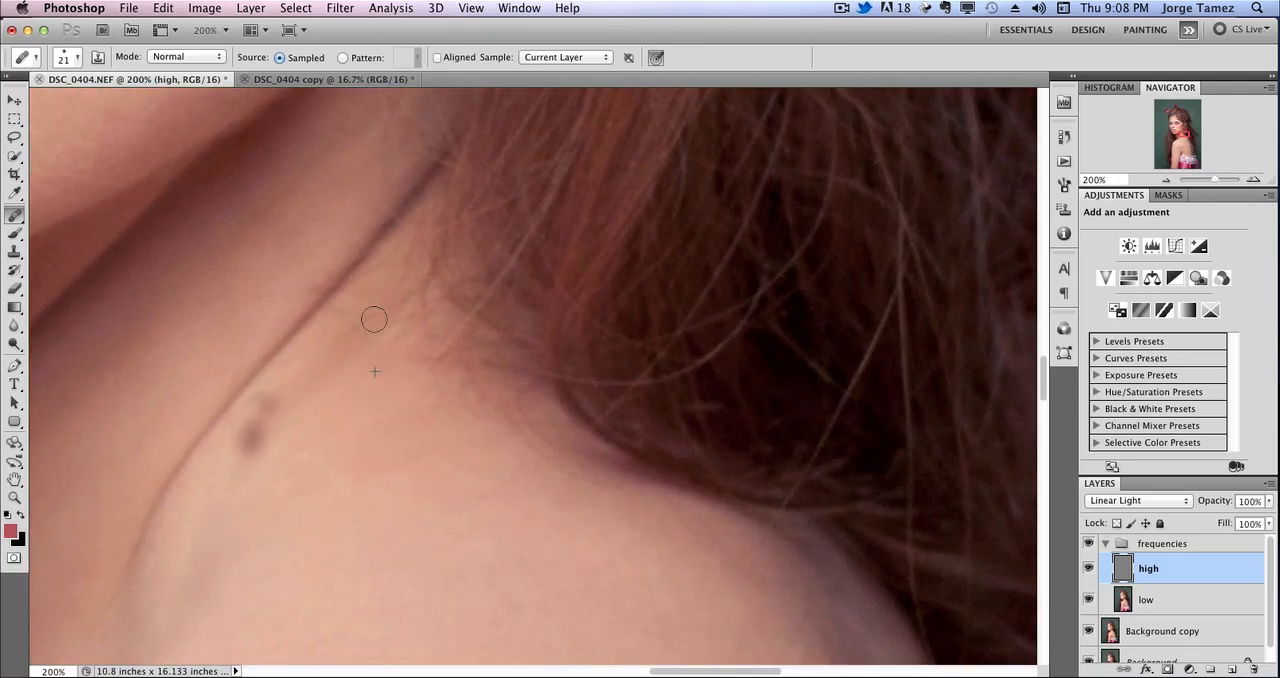
mouse_move(450, 413)
mouse_down()
mouse_move(386, 380)
mouse_move(480, 417)
mouse_move(397, 489)
mouse_move(447, 466)
mouse_move(461, 478)
mouse_up()
At 300%, reduce the healing brush to 12 px and heal the small flecks on the lower lip.
drag(275, 411, 366, 435)
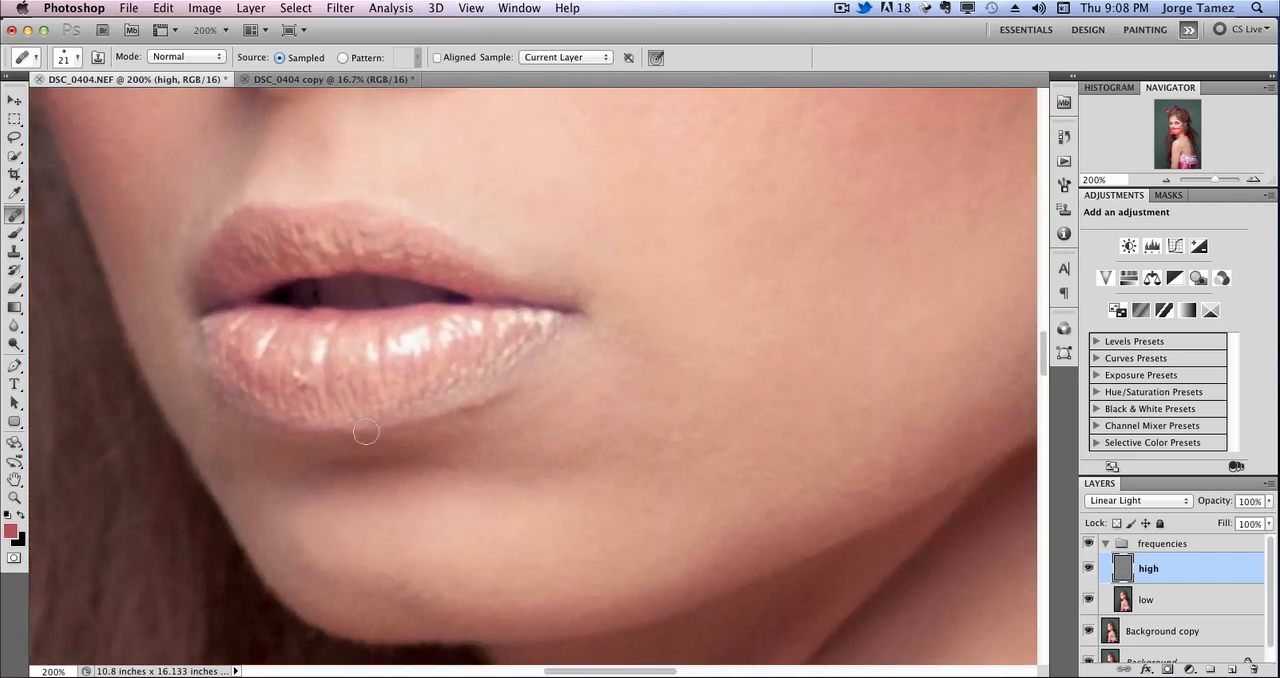
key(super+plus)
mouse_move(333, 384)
mouse_down()
mouse_move(523, 375)
mouse_move(481, 403)
mouse_up()
right_click(436, 352)
alt+click(445, 343)
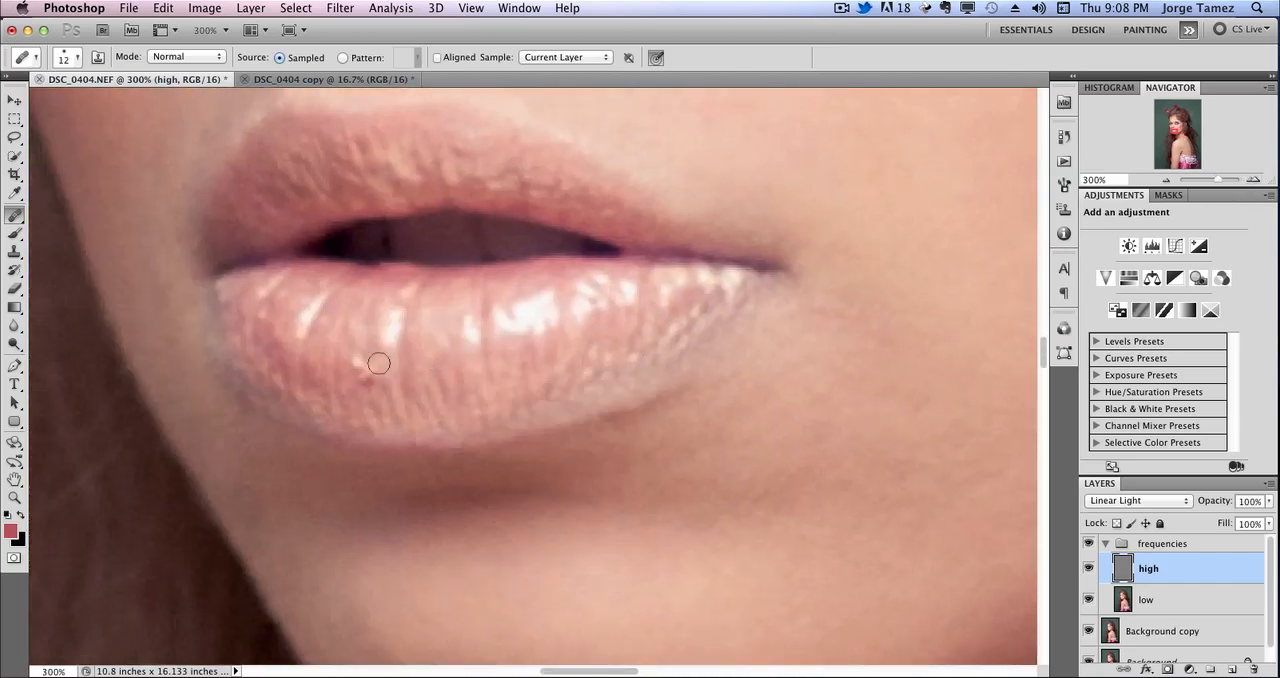
mouse_move(412, 383)
mouse_down()
mouse_move(463, 394)
mouse_move(494, 329)
mouse_move(563, 405)
mouse_move(423, 478)
mouse_move(365, 533)
mouse_up()
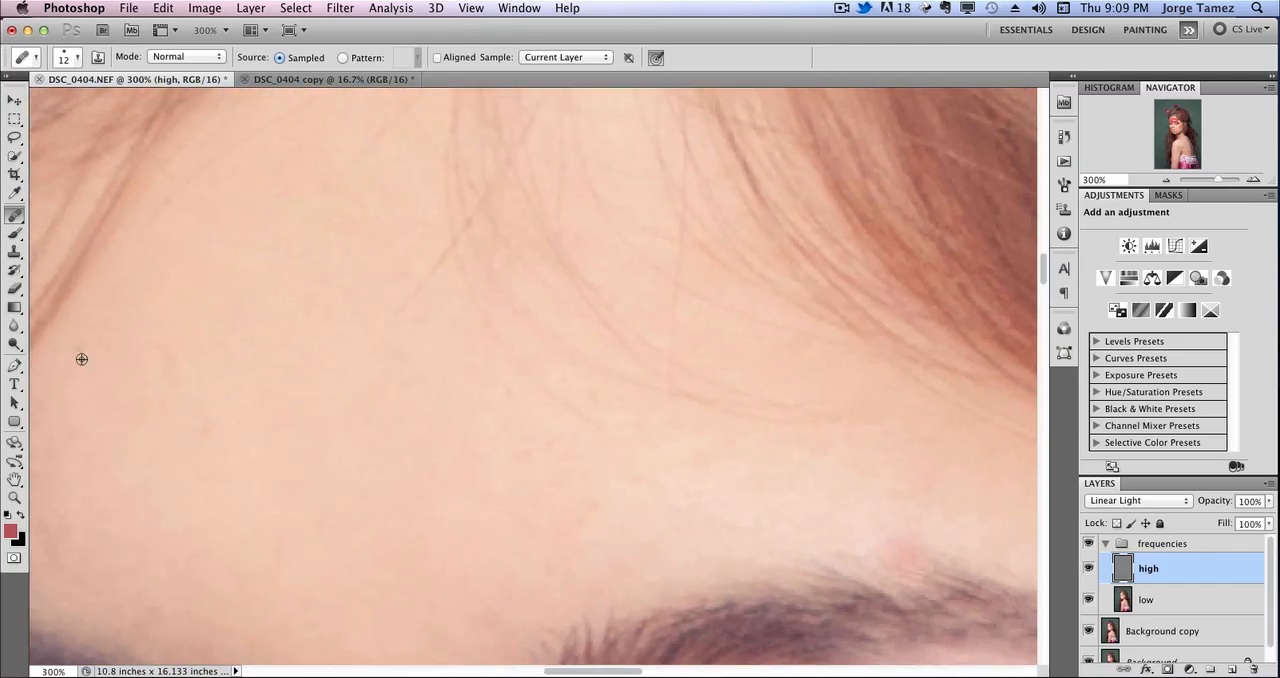
Heal the spots and thin stray hairs on the upper forehead below the hairline with the 12 px brush.
drag(311, 232, 368, 482)
alt+click(267, 481)
drag(236, 450, 400, 348)
mouse_move(214, 476)
mouse_down()
mouse_move(275, 389)
mouse_move(363, 334)
mouse_move(424, 328)
mouse_up()
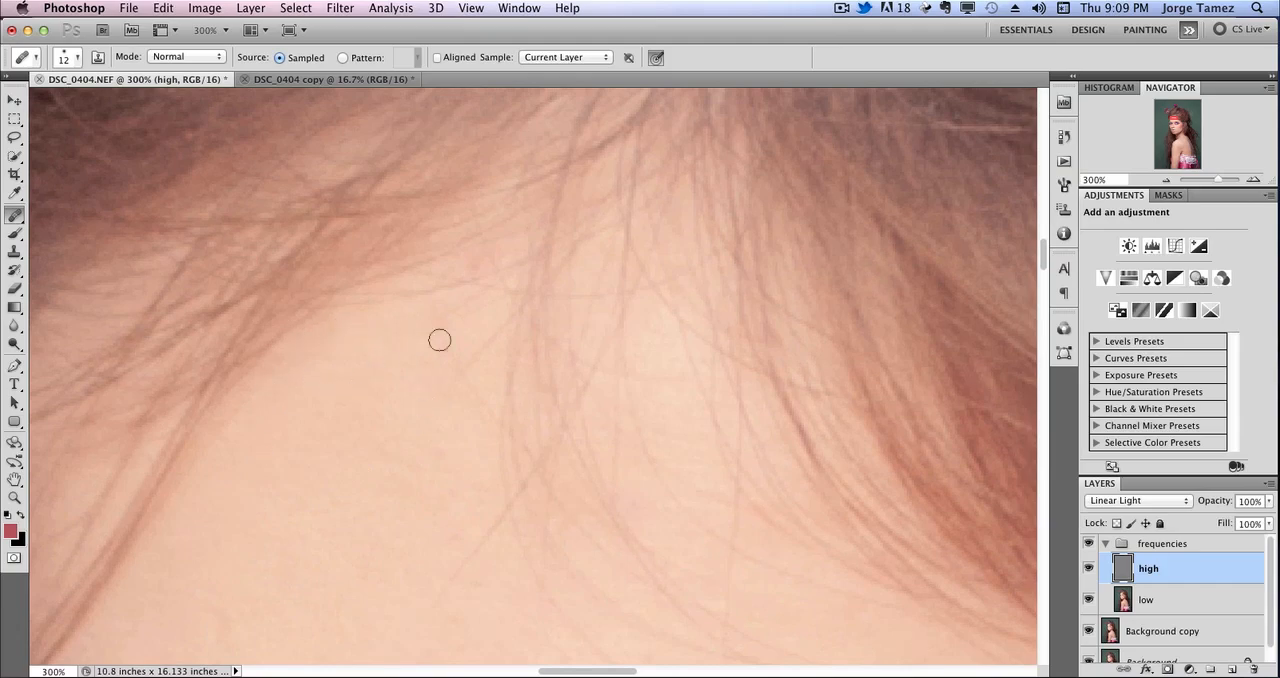
drag(464, 404, 506, 318)
alt+click(417, 531)
drag(443, 605, 360, 496)
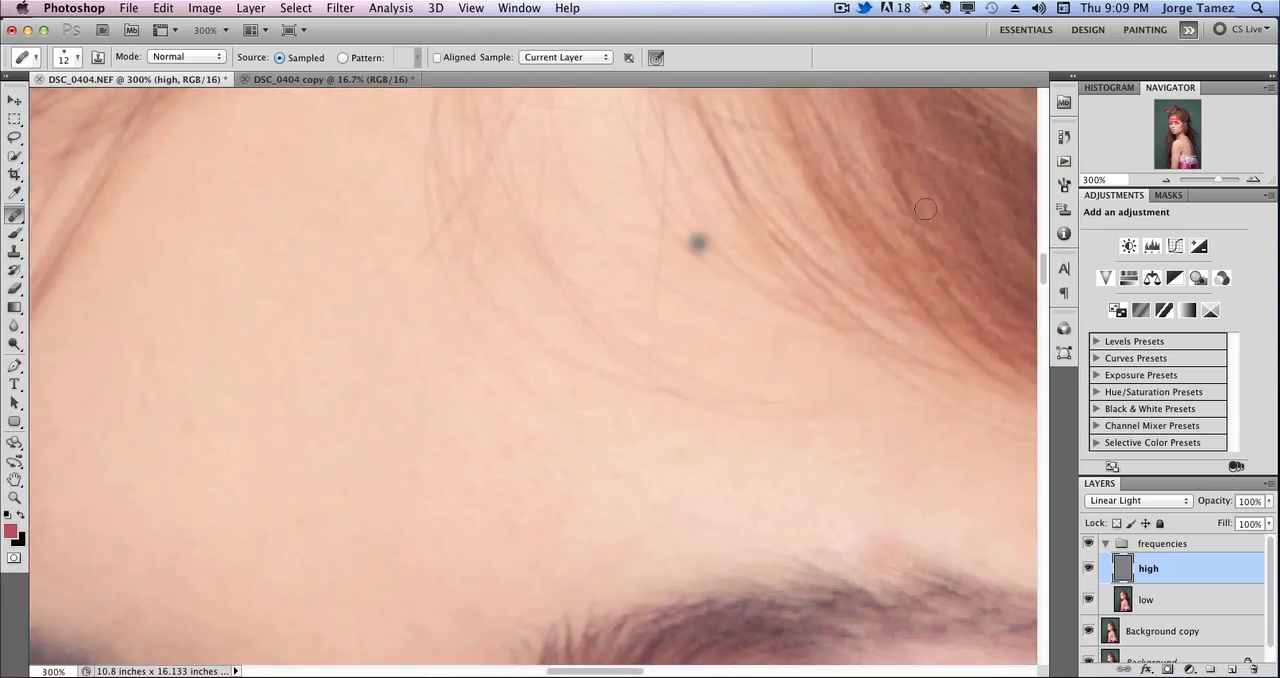
At 200%, heal the fine hair strands crossing the forehead above the eyebrow.
click(1166, 180)
click(1166, 180)
click(1166, 180)
drag(753, 458, 706, 407)
click(1253, 180)
click(1253, 180)
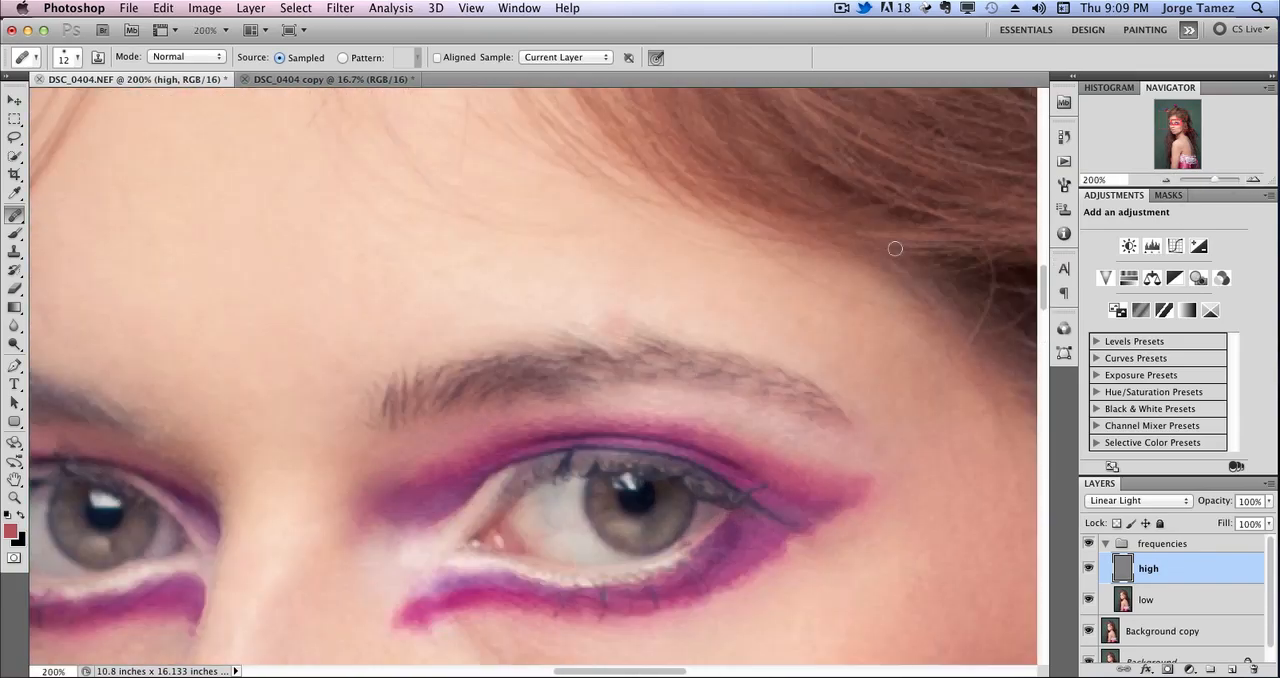
mouse_move(514, 256)
mouse_down()
mouse_move(626, 360)
mouse_move(625, 505)
mouse_up()
drag(501, 519, 500, 516)
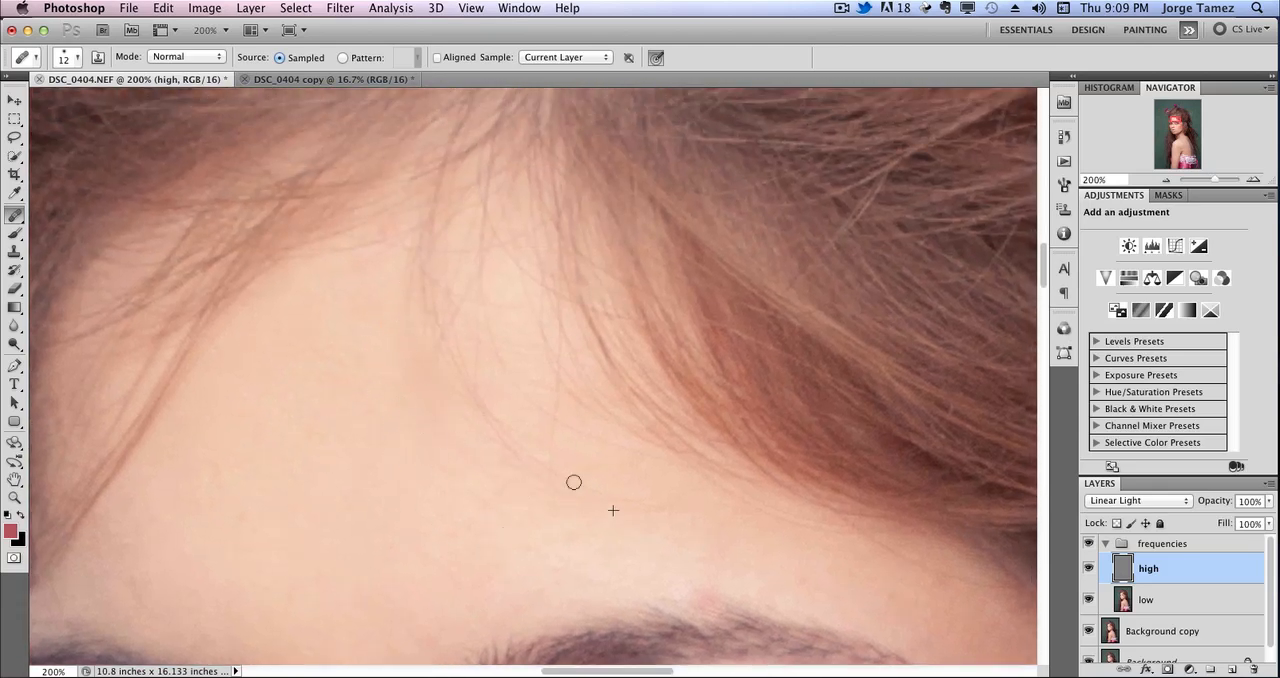
drag(494, 433, 452, 419)
Enlarge the healing brush to 27 px and heal the remaining stray hairs and rough texture across the forehead.
right_click(440, 459)
drag(464, 490, 471, 490)
mouse_move(480, 418)
mouse_down()
mouse_move(414, 311)
mouse_move(427, 270)
mouse_up()
drag(474, 410, 520, 411)
drag(490, 312, 566, 482)
mouse_move(521, 423)
mouse_down()
mouse_move(566, 481)
mouse_move(546, 407)
mouse_up()
drag(534, 501, 478, 410)
drag(485, 376, 413, 266)
drag(485, 407, 485, 299)
Heal the rough texture under the eye and across the blushed cheek with the 27 px brush.
key(super+minus)
key(super+minus)
scroll(799, 396, down, 3)
key(super+plus)
key(super+plus)
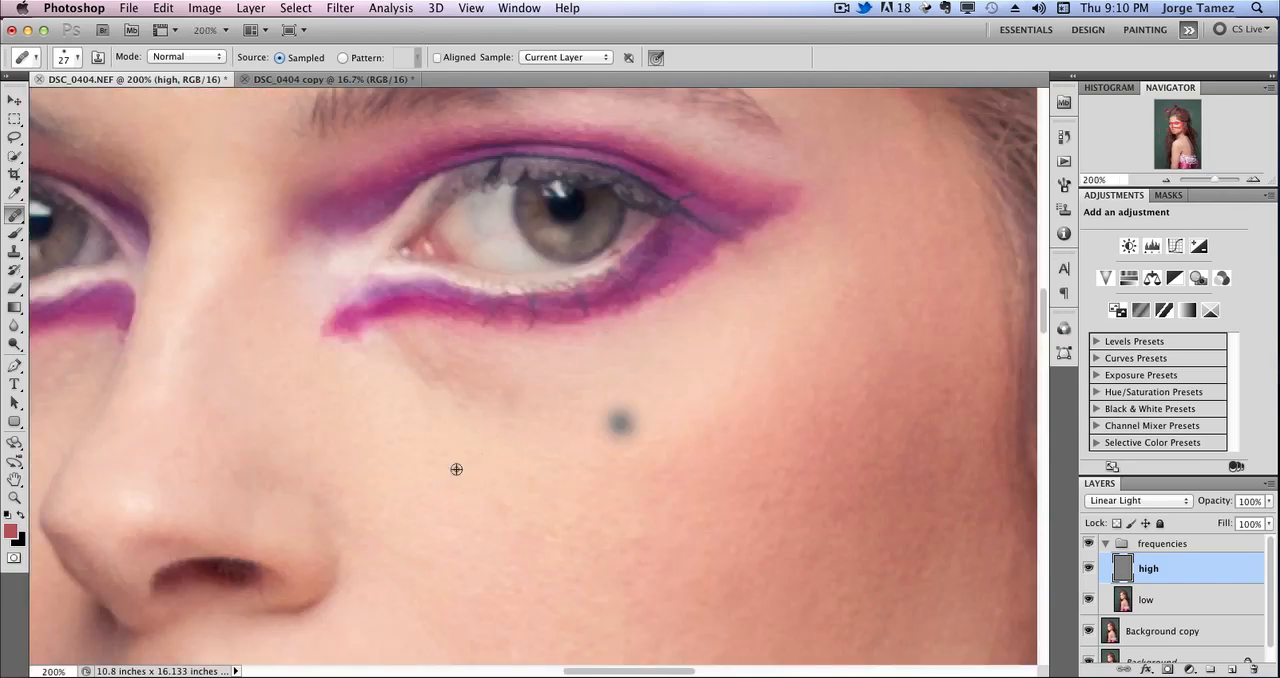
mouse_move(605, 453)
mouse_down()
mouse_move(737, 468)
mouse_move(491, 246)
mouse_move(395, 200)
mouse_up()
alt+click(640, 240)
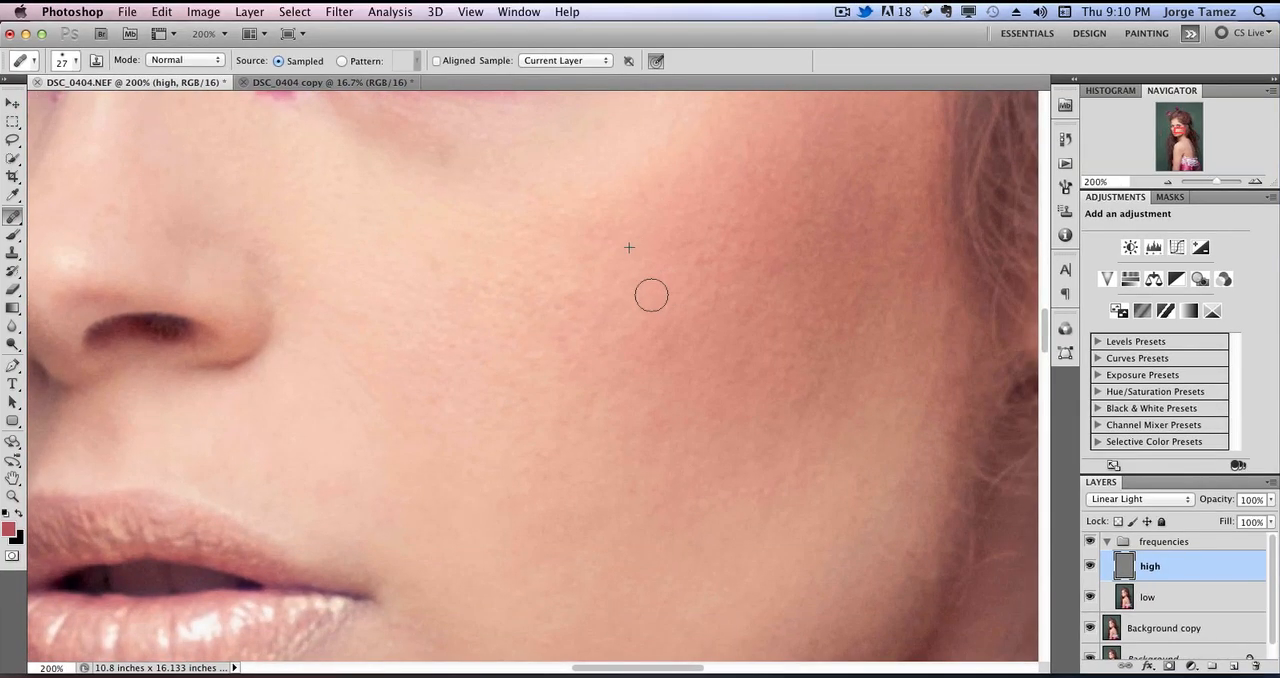
drag(652, 295, 674, 308)
alt+click(707, 239)
drag(701, 258, 698, 283)
Make the low layer active, hide the high layer, and inspect the blurred skin tones at 200% and 100%.
click(1169, 182)
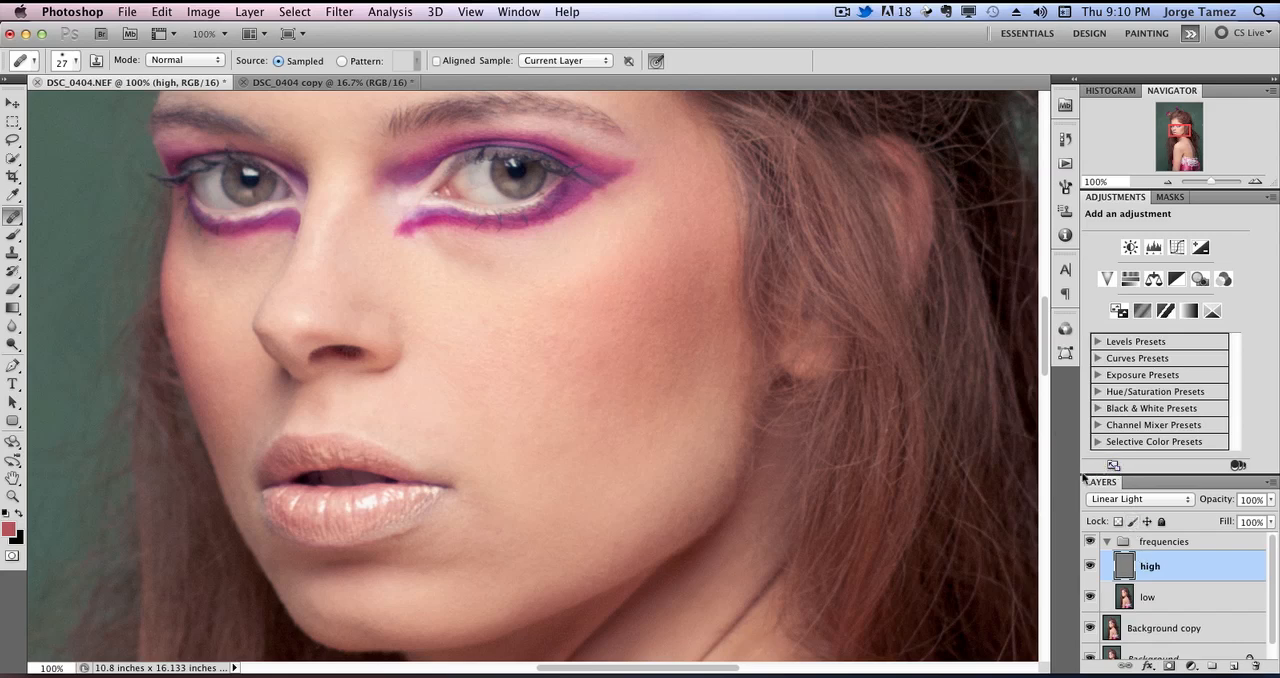
click(1176, 603)
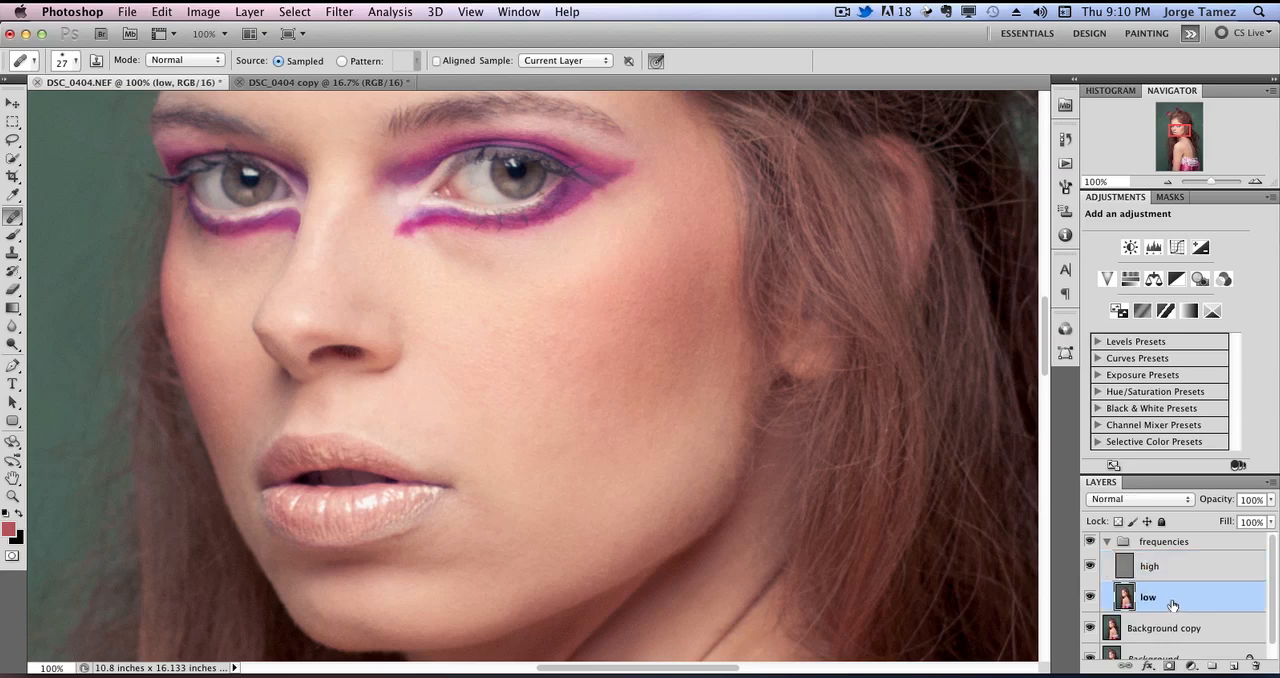
click(1090, 567)
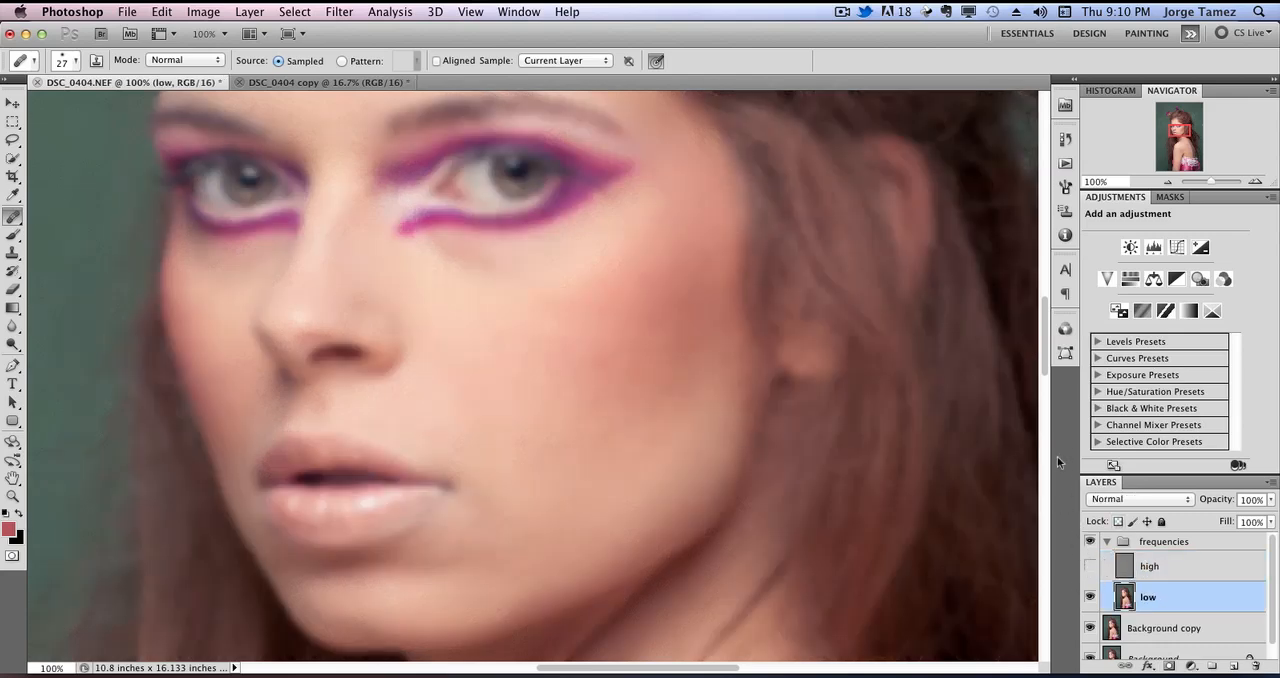
click(1254, 181)
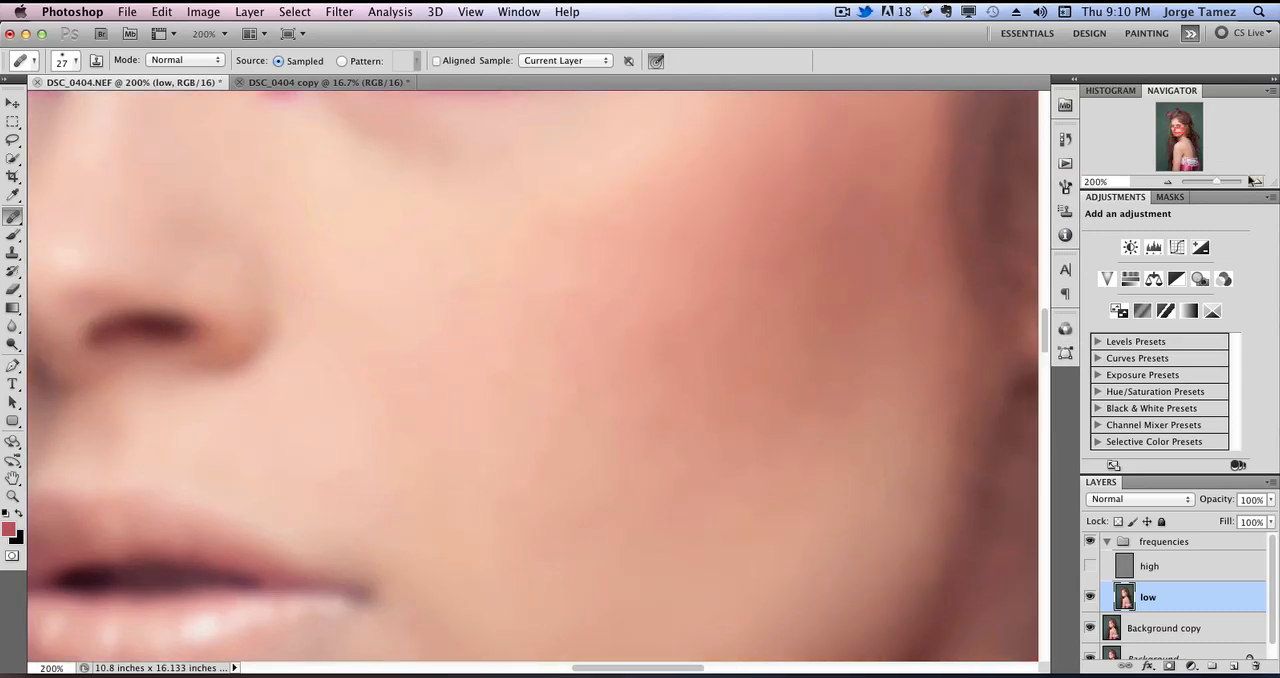
mouse_move(1179, 149)
mouse_down()
mouse_move(1174, 126)
mouse_move(1172, 162)
mouse_move(1186, 150)
mouse_move(1194, 173)
mouse_move(1185, 129)
mouse_up()
click(1171, 181)
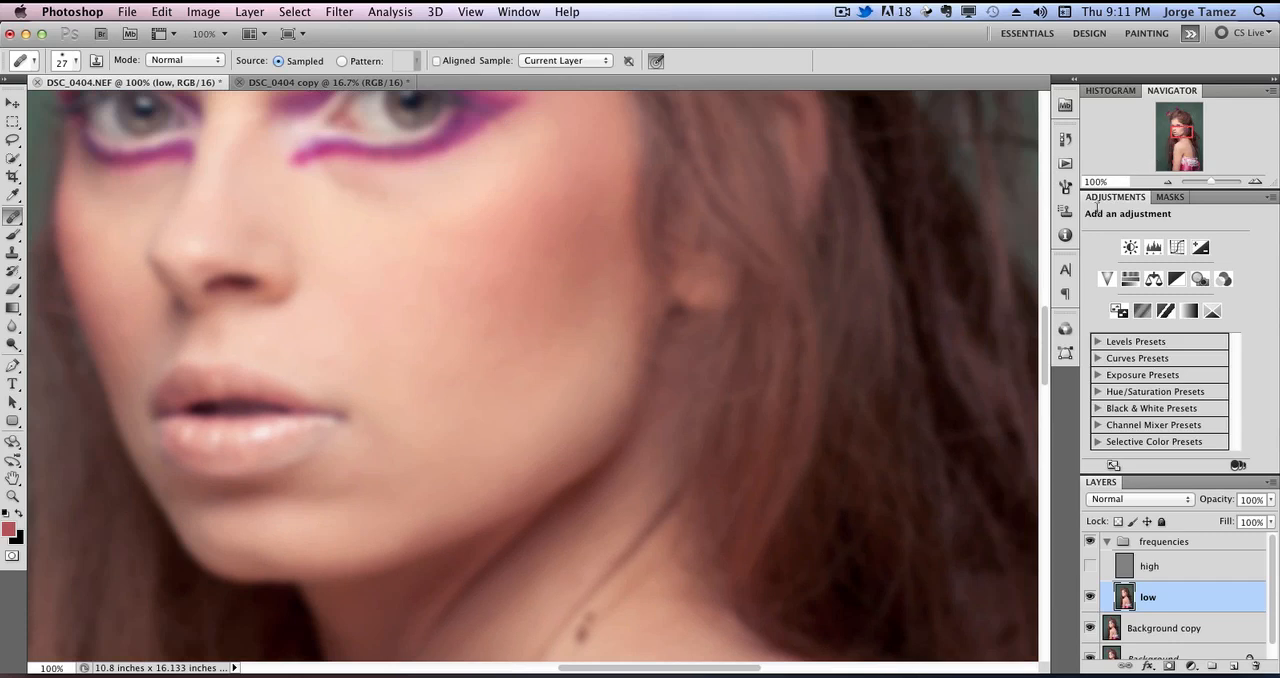
On the low layer, lasso the cheek from below the eye to the jaw, with a 10 px feather.
click(19, 143)
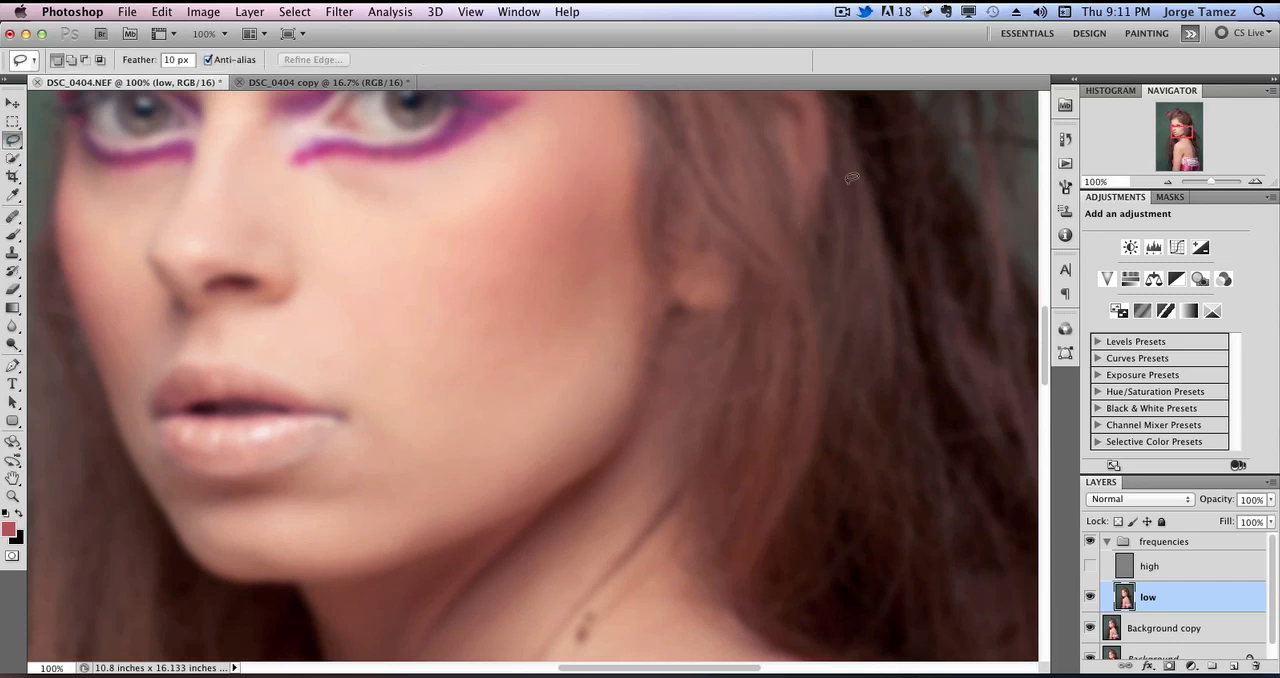
drag(571, 281, 569, 329)
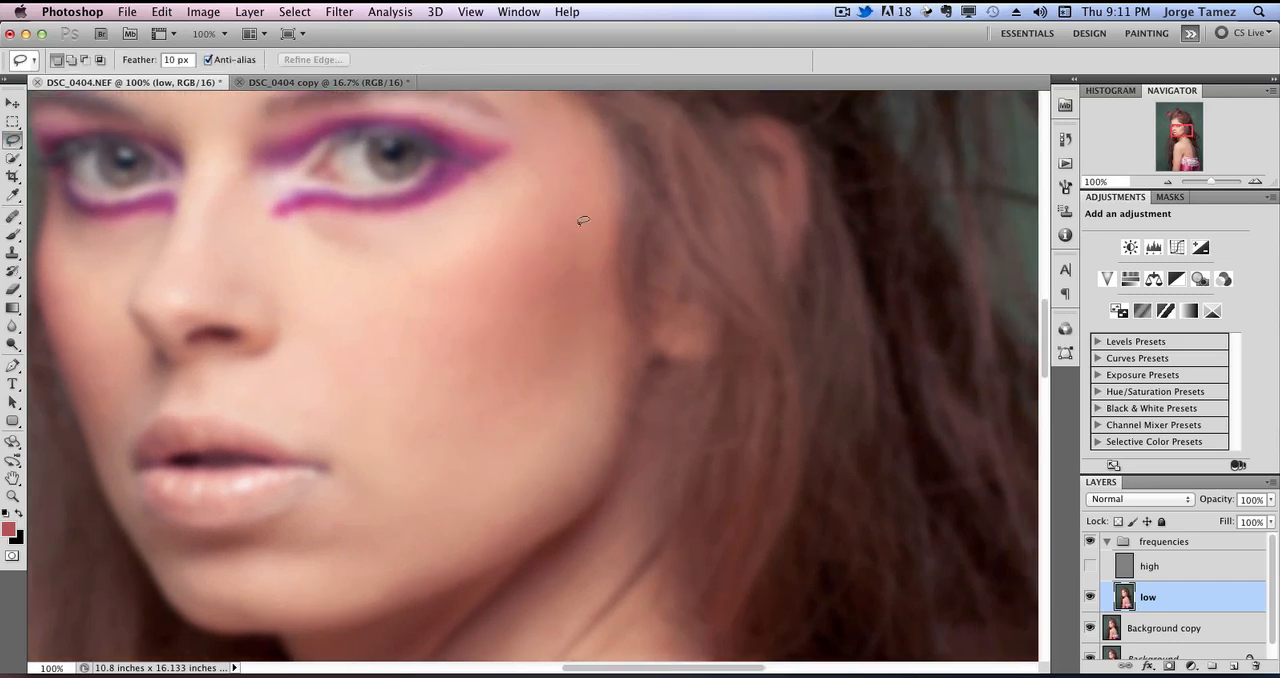
mouse_move(590, 177)
mouse_down()
mouse_move(526, 162)
mouse_move(402, 226)
mouse_up()
drag(287, 297, 318, 410)
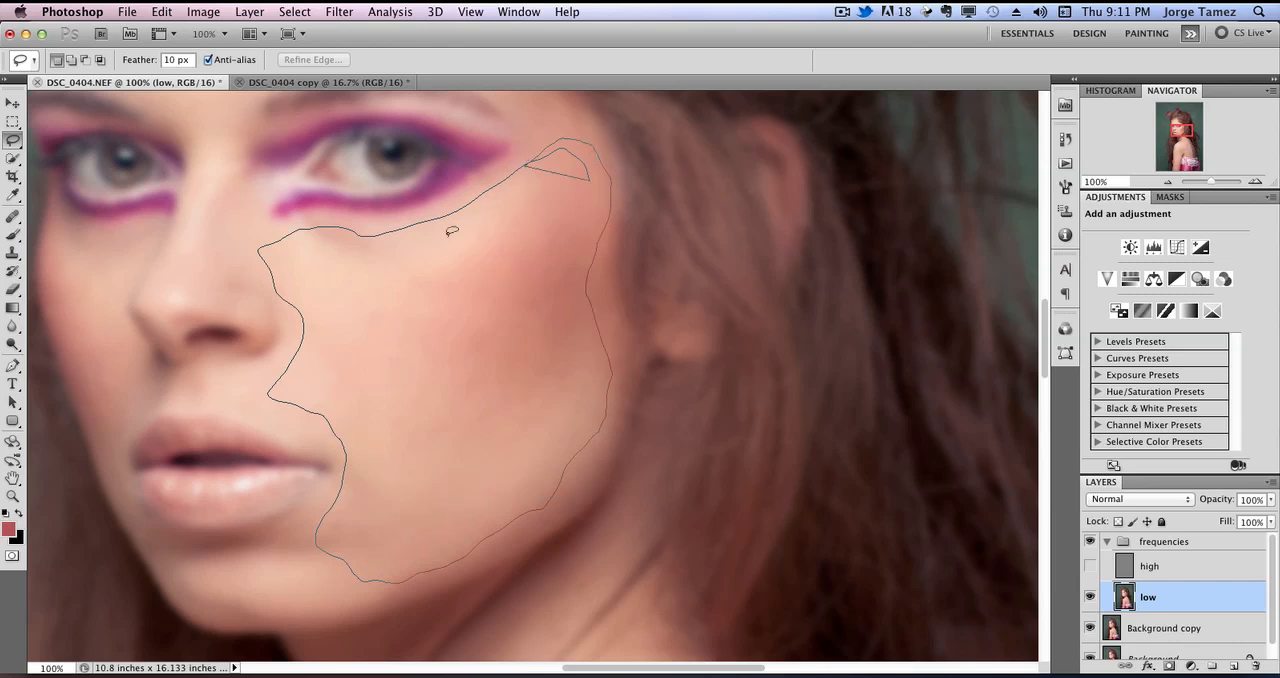
drag(452, 231, 545, 150)
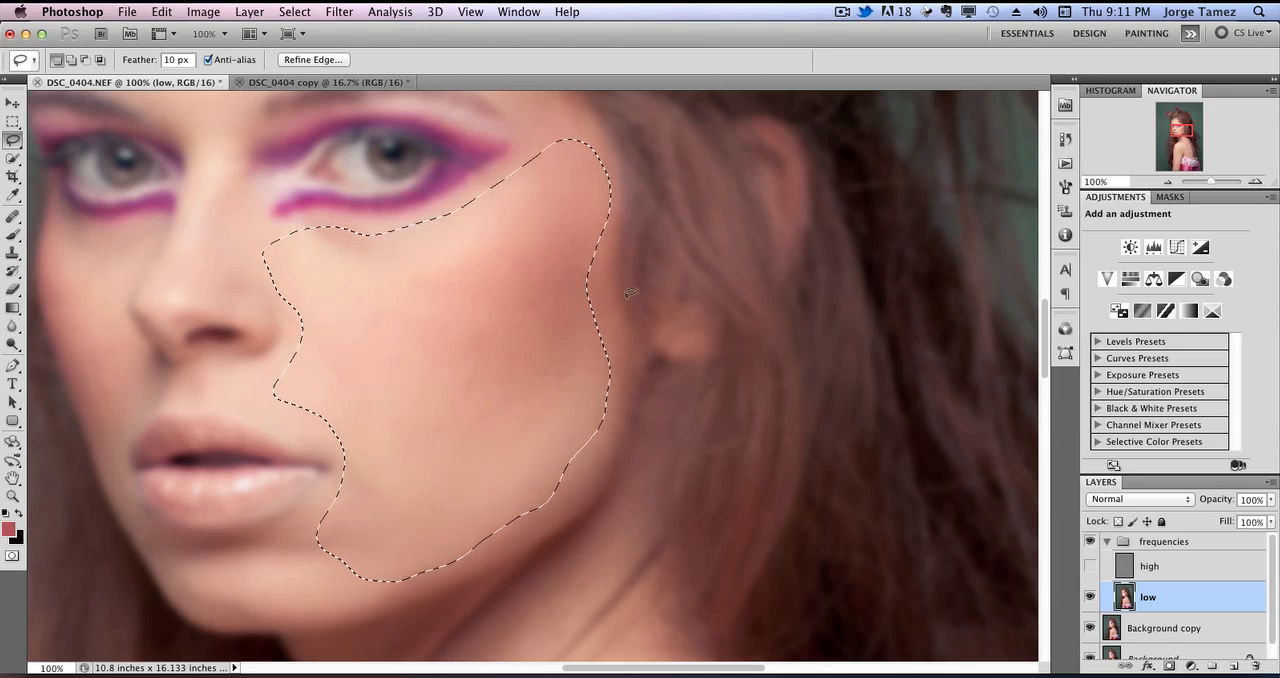
Start a Gaussian Blur on the selected cheek, testing a strong radius of 35.7 pixels before reducing it to 8.4.
mouse_move(617, 299)
mouse_down()
mouse_move(666, 309)
mouse_move(694, 289)
mouse_up()
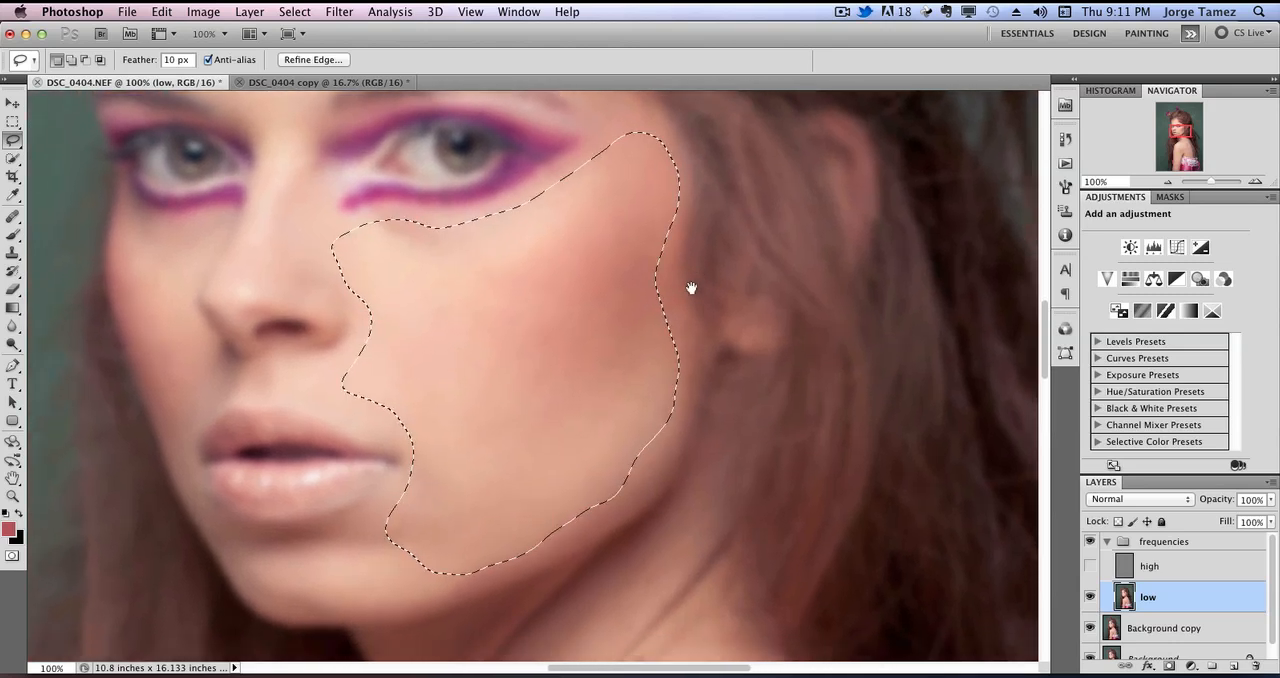
click(294, 11)
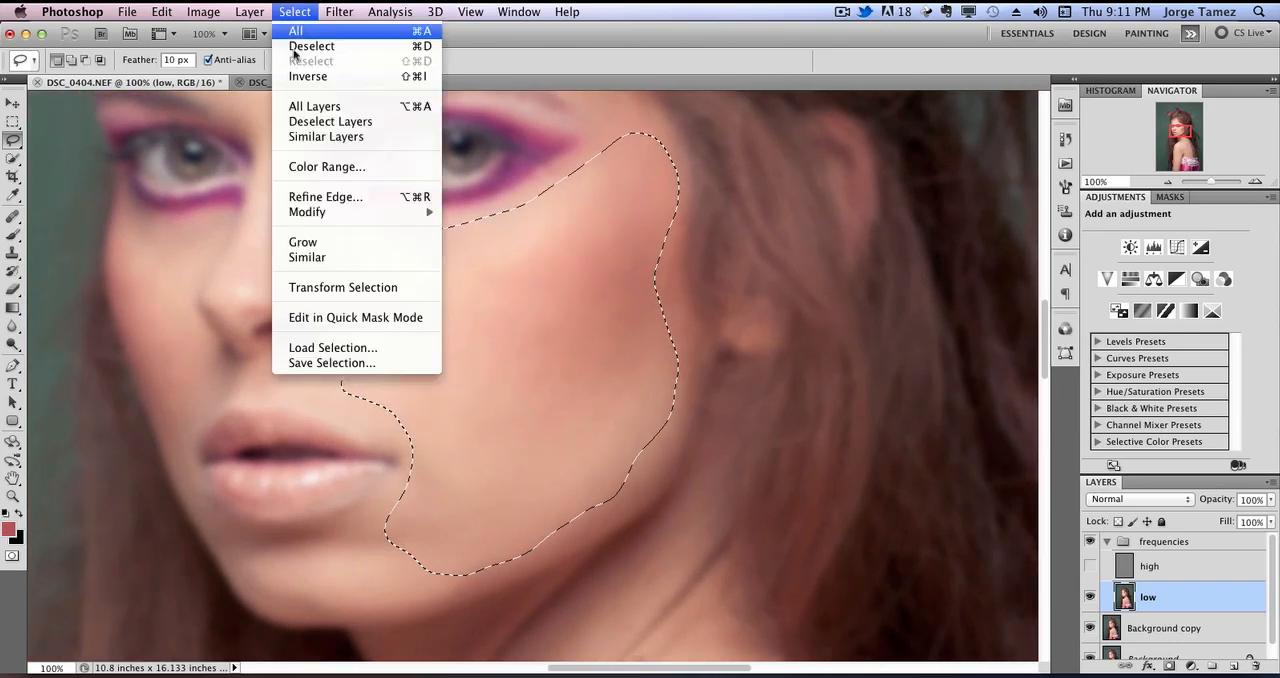
click(338, 8)
click(338, 8)
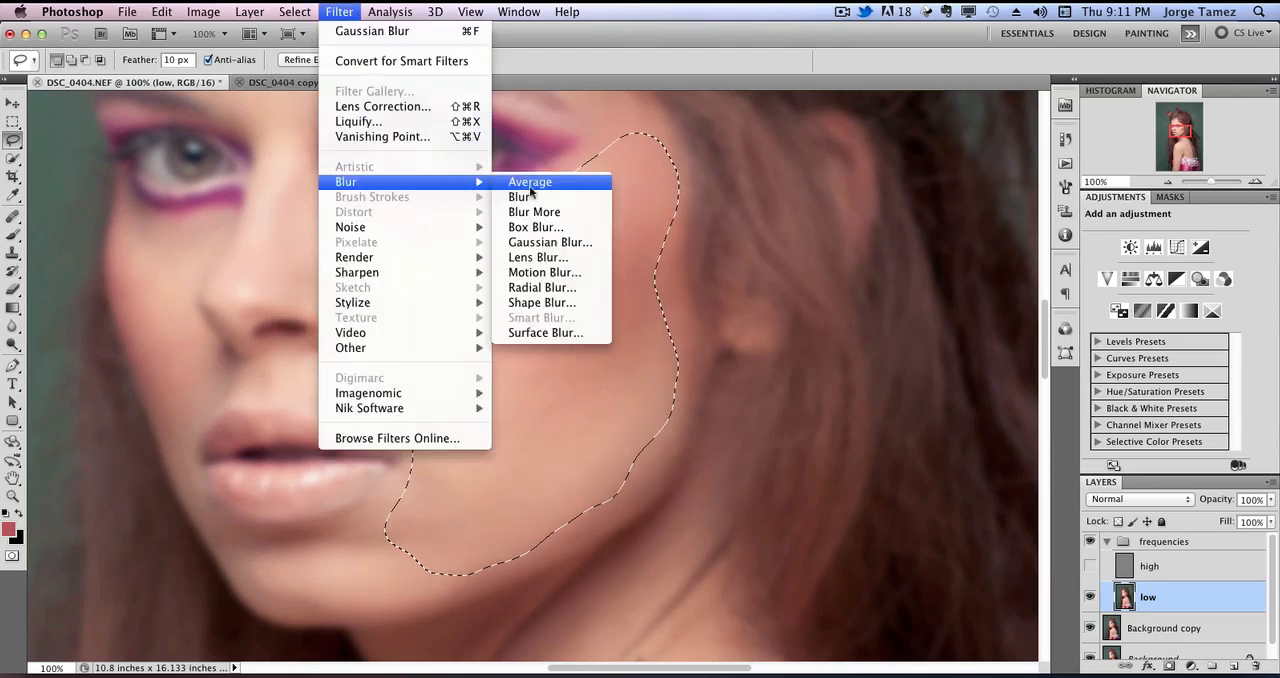
click(573, 242)
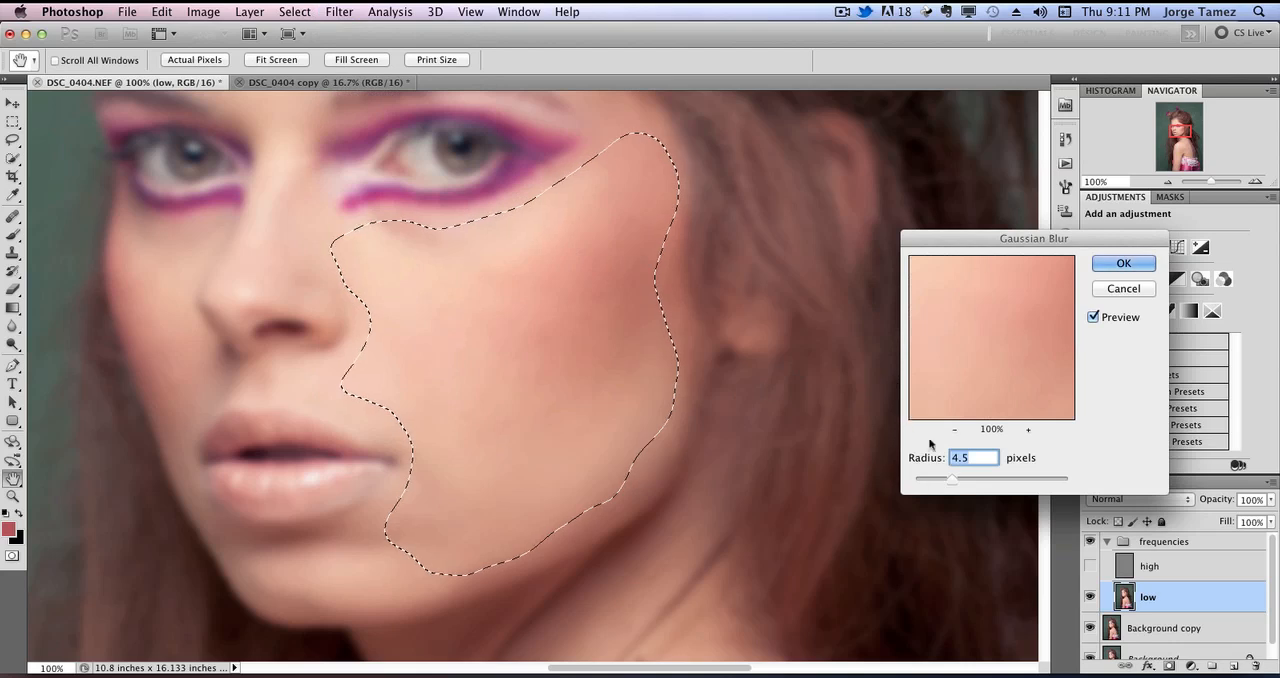
drag(953, 479, 971, 476)
mouse_move(997, 486)
mouse_down()
mouse_move(1031, 480)
mouse_move(1001, 487)
mouse_up()
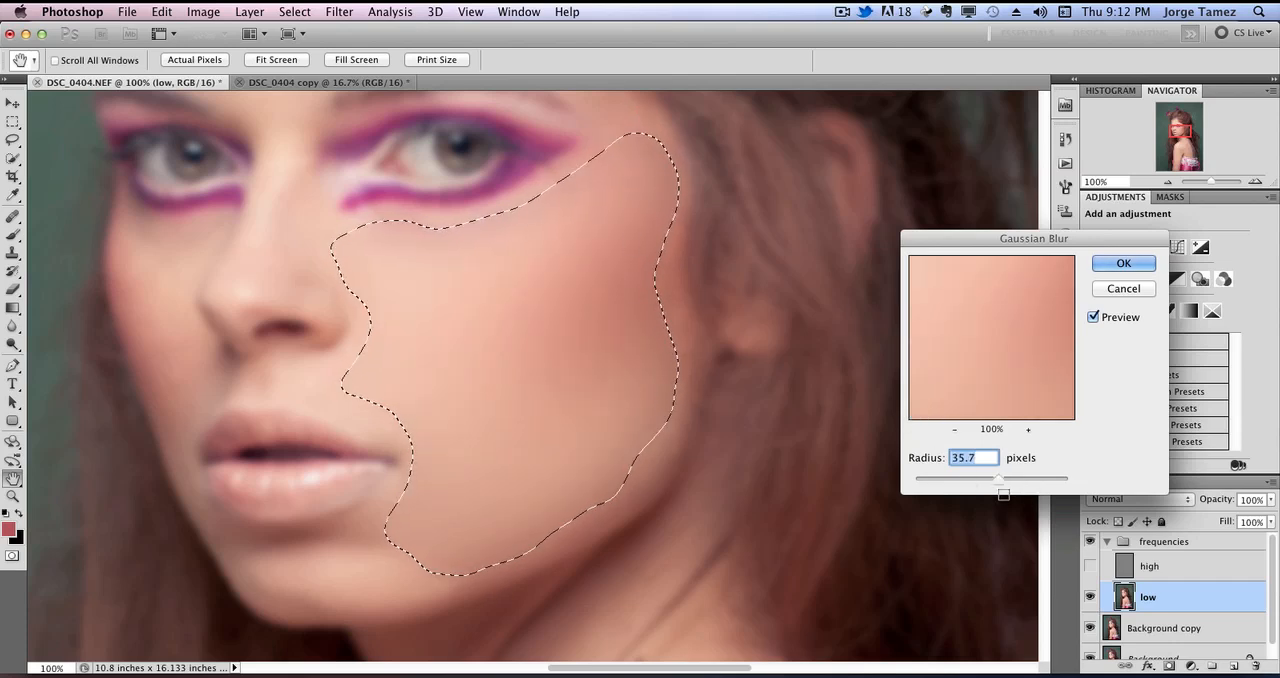
mouse_move(995, 481)
mouse_down()
mouse_move(921, 482)
mouse_move(971, 484)
mouse_up()
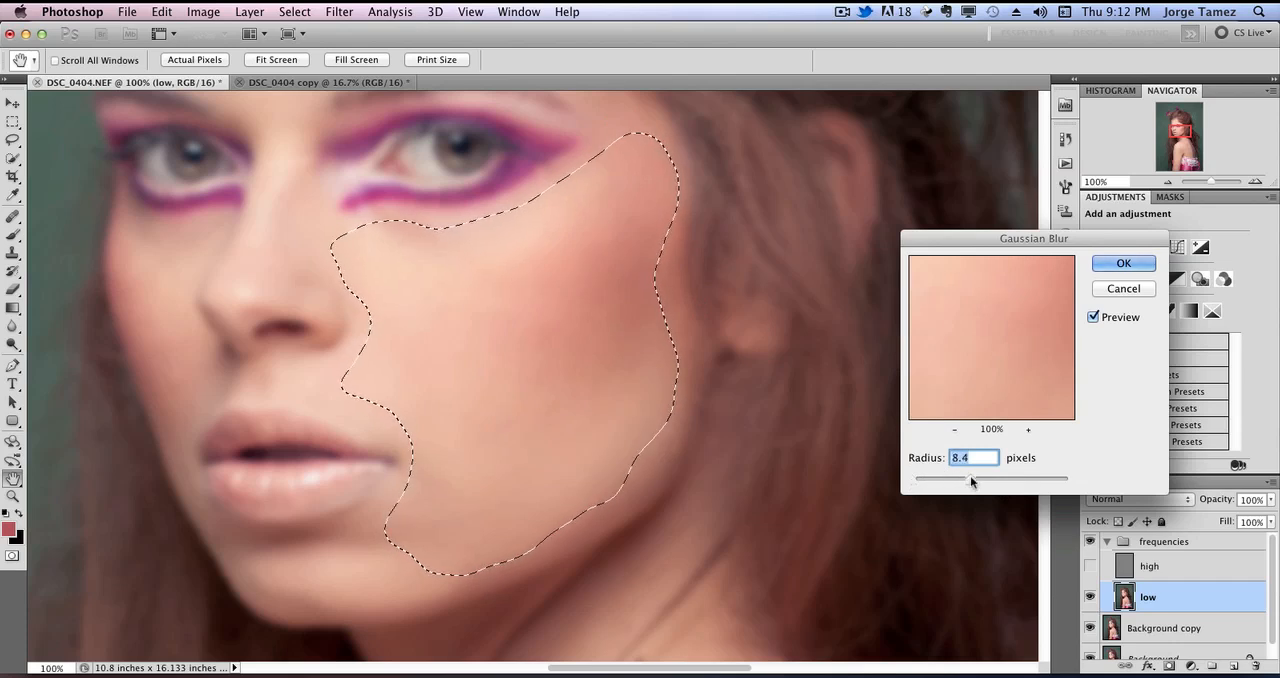
Compare the cheek with and without the blur, apply it at a radius of 9.5 pixels and deselect.
click(1117, 319)
click(1115, 320)
click(1113, 321)
click(1110, 323)
click(1110, 323)
click(1109, 323)
drag(970, 480, 977, 484)
click(1122, 263)
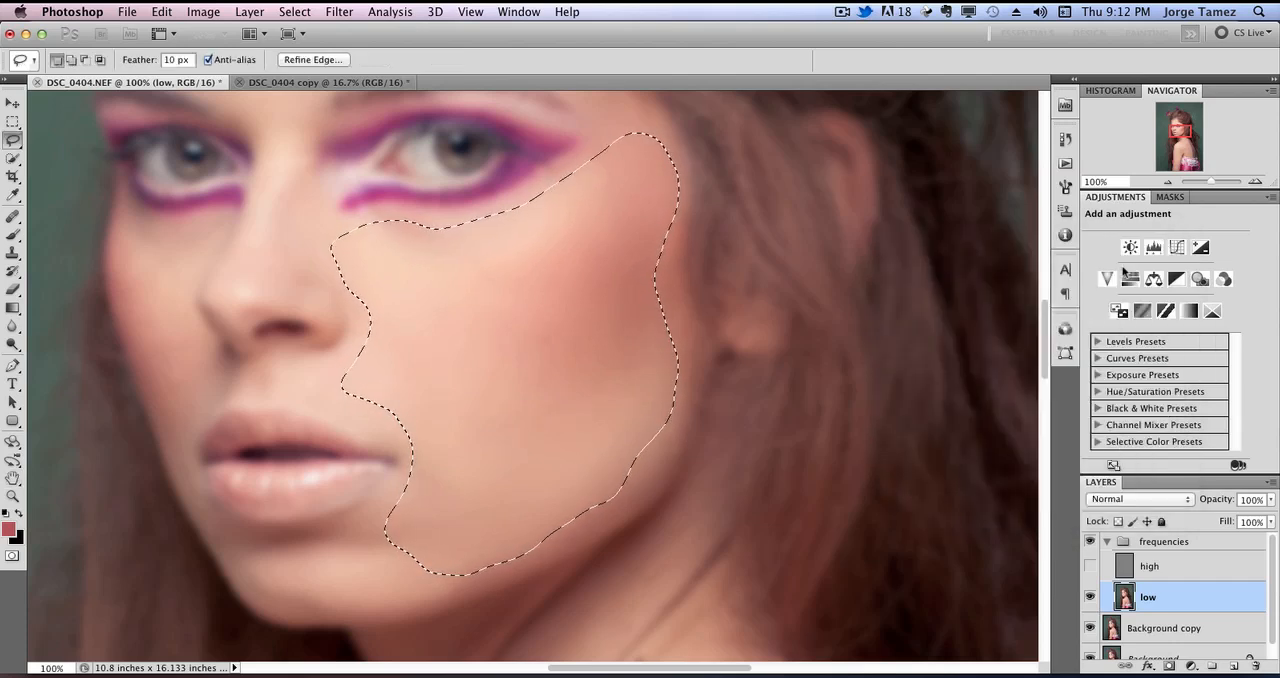
click(681, 264)
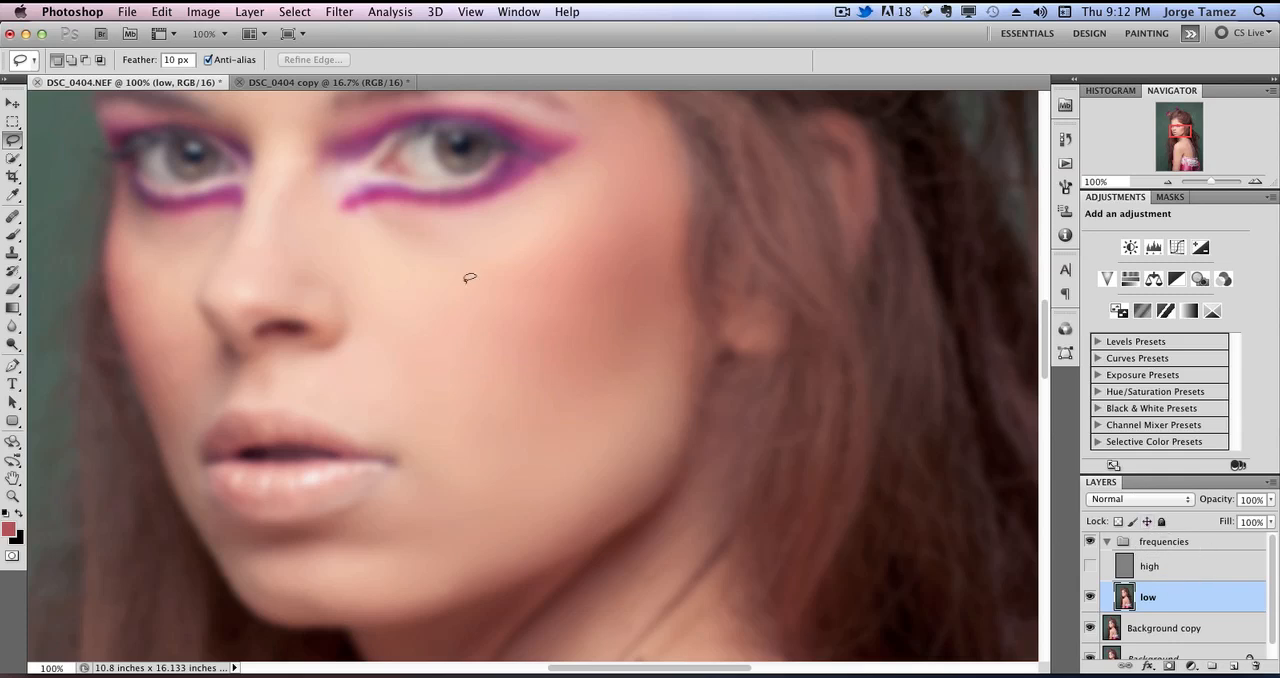
Lasso the forehead from below the hairline to between the eyebrows, with a 10 px feather.
mouse_move(459, 270)
mouse_down()
mouse_move(480, 420)
mouse_move(506, 494)
mouse_move(500, 523)
mouse_up()
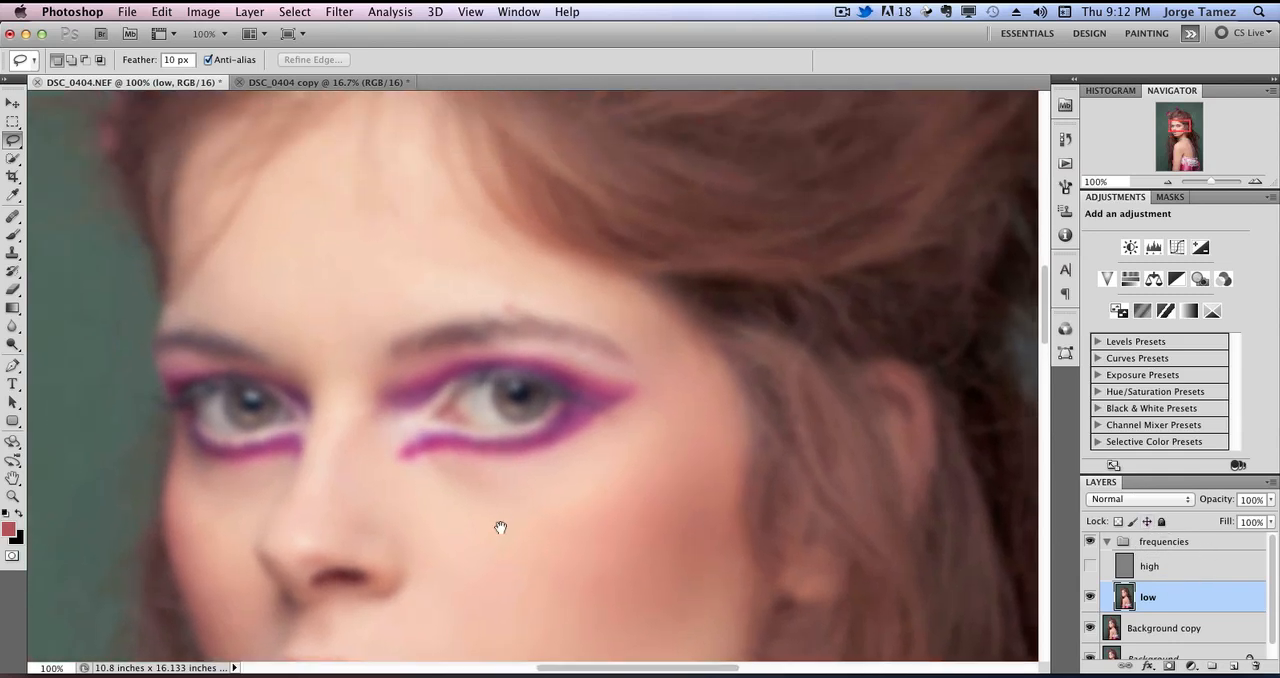
drag(363, 287, 351, 339)
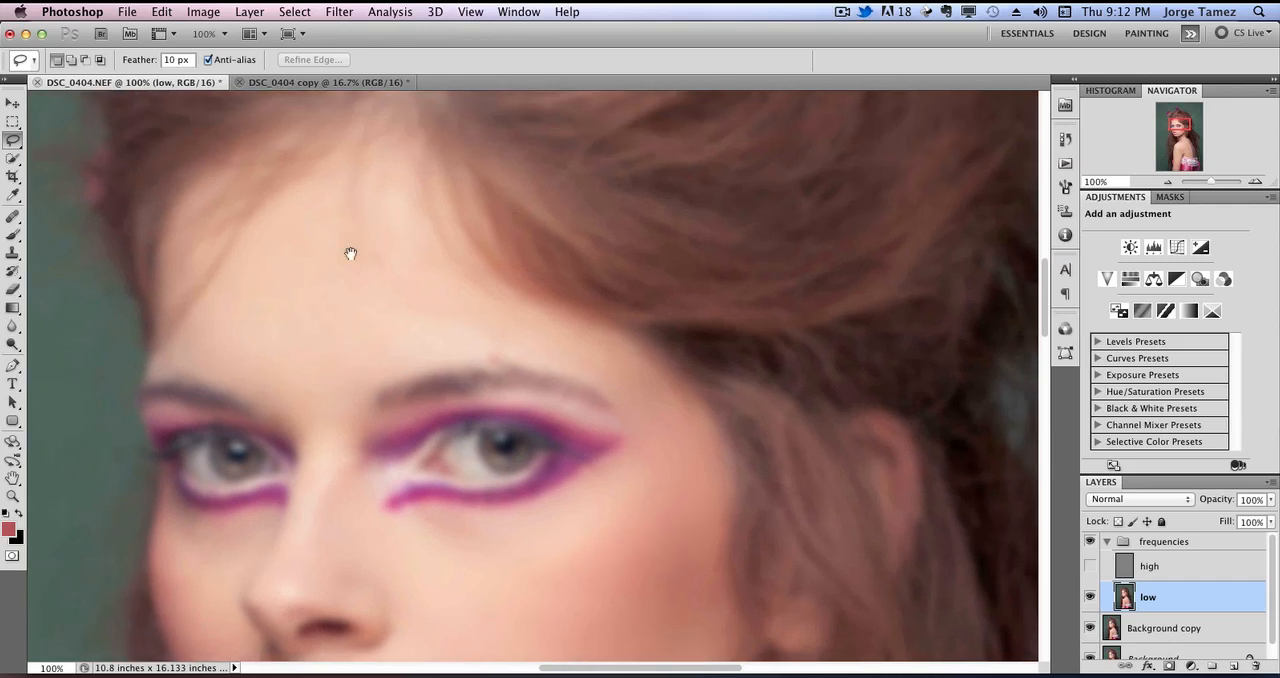
mouse_move(344, 174)
mouse_down()
mouse_move(240, 275)
mouse_move(184, 355)
mouse_move(241, 365)
mouse_move(296, 408)
mouse_move(326, 458)
mouse_move(337, 367)
mouse_move(541, 330)
mouse_move(592, 337)
mouse_move(590, 321)
mouse_move(482, 304)
mouse_move(409, 211)
mouse_up()
drag(407, 145, 390, 186)
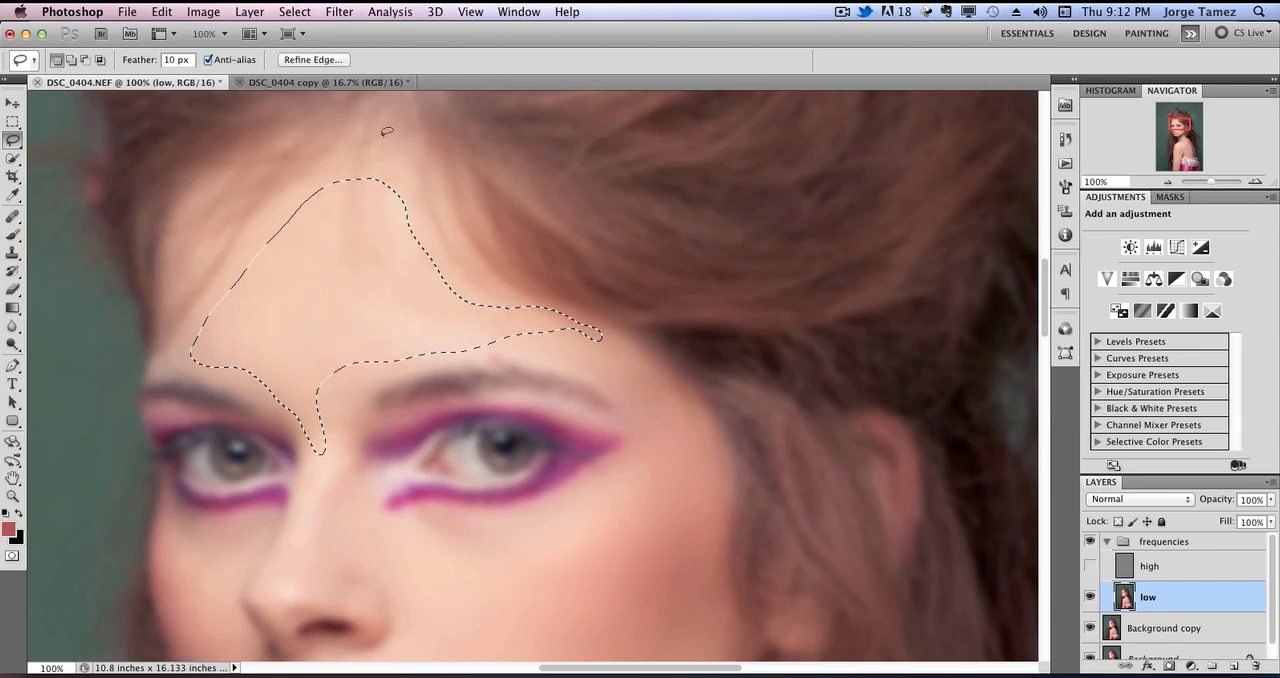
Smooth the forehead selection with a Median noise filter at a radius of 37 pixels and deselect.
click(340, 12)
mouse_move(433, 189)
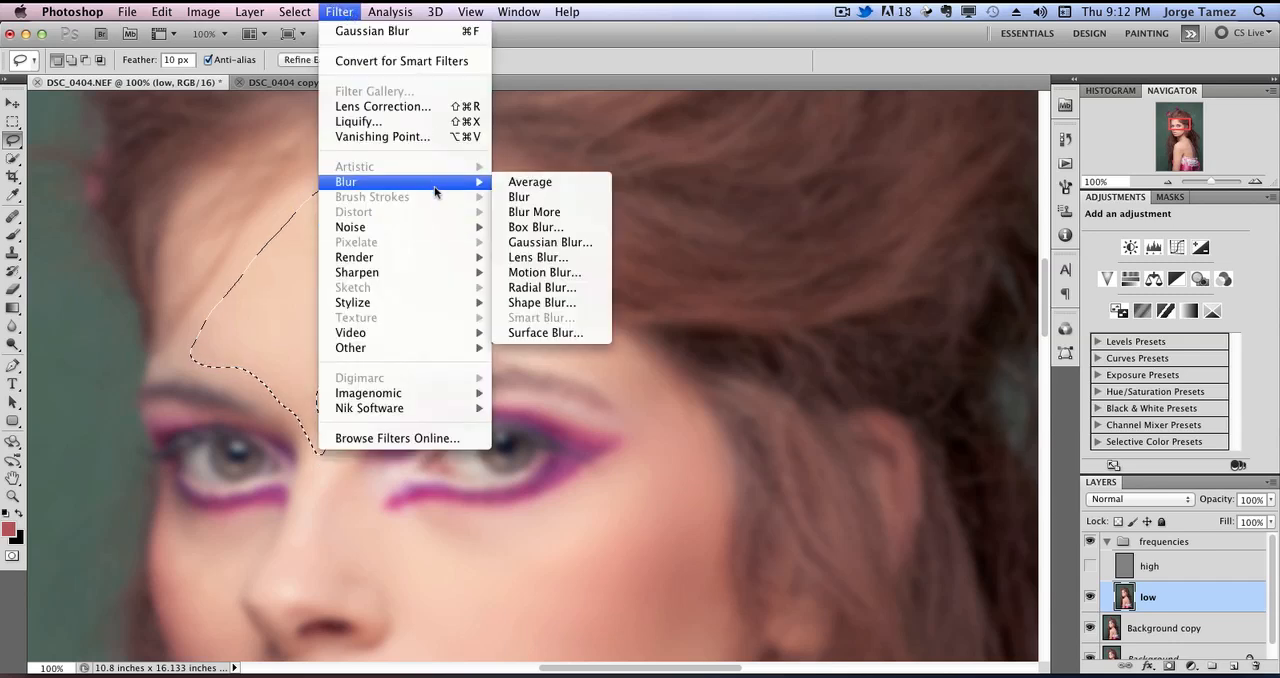
mouse_move(422, 238)
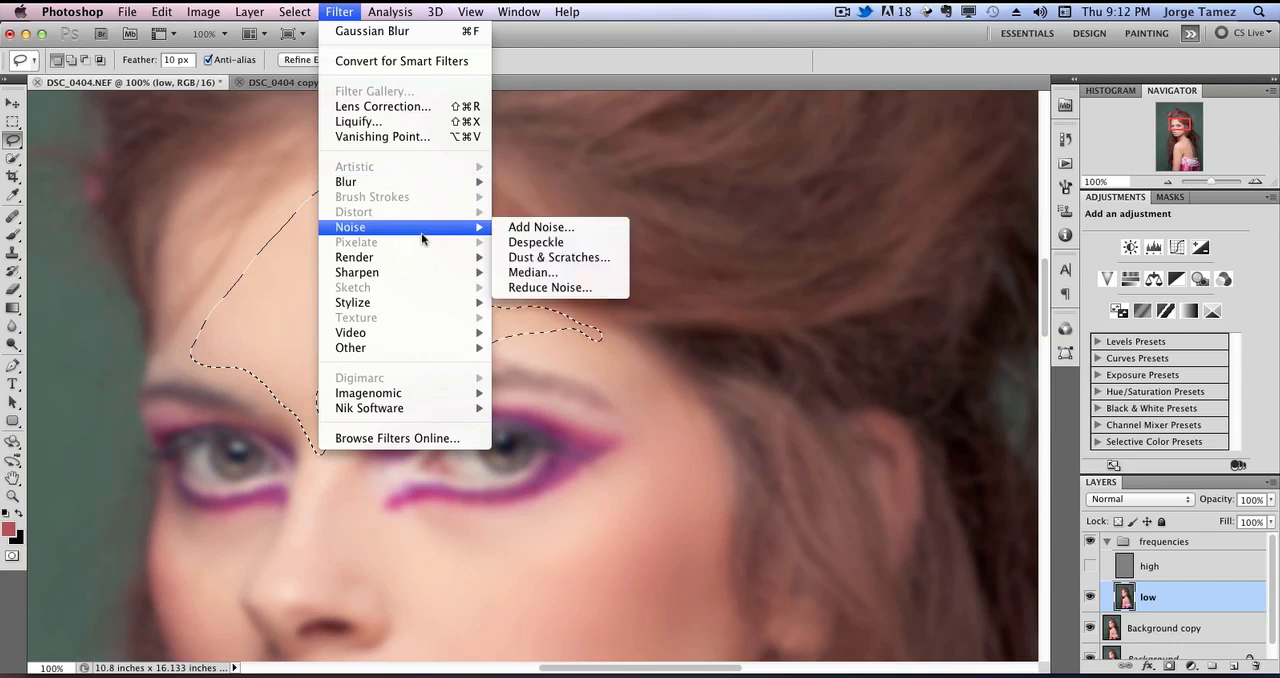
click(532, 275)
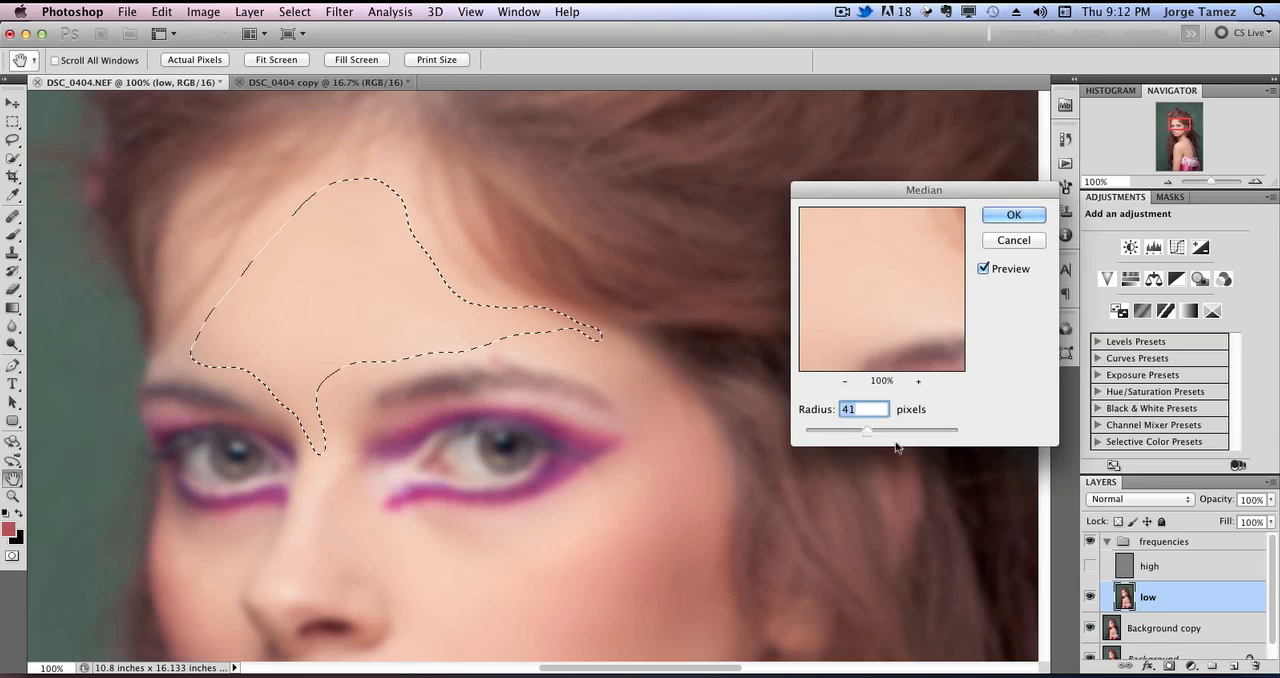
mouse_move(866, 431)
mouse_down()
mouse_move(822, 433)
mouse_move(861, 433)
mouse_up()
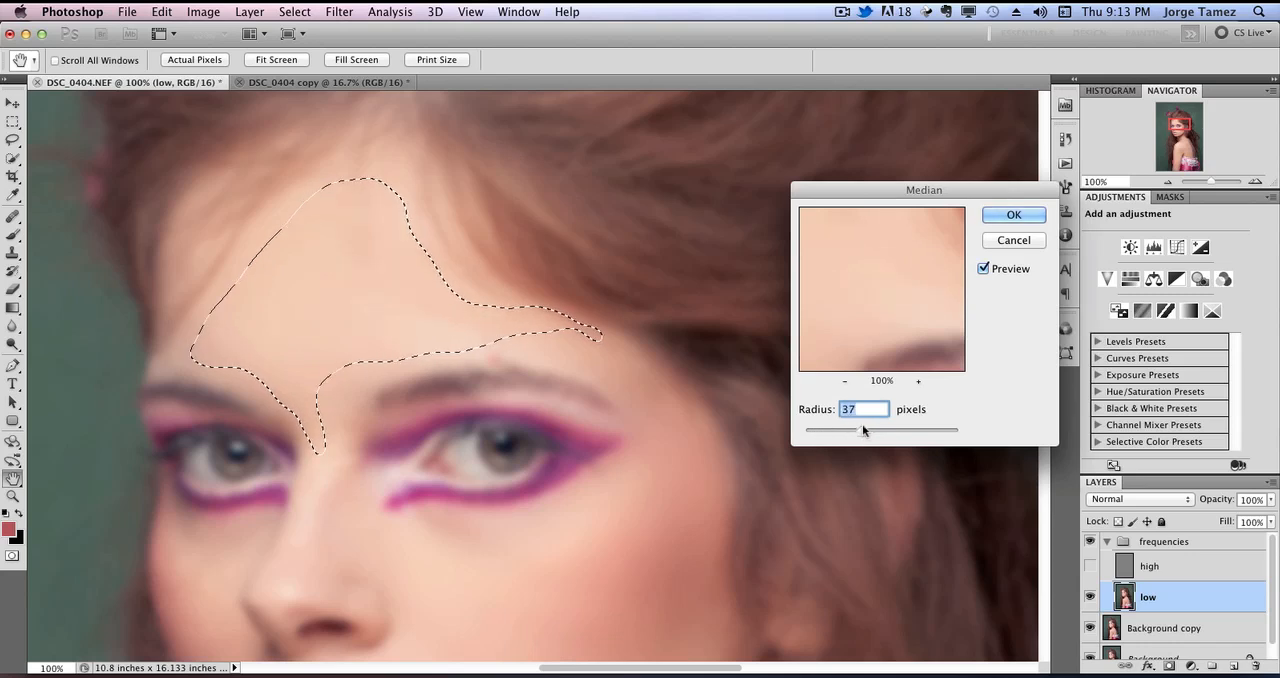
click(1004, 216)
key(super+d)
click(350, 11)
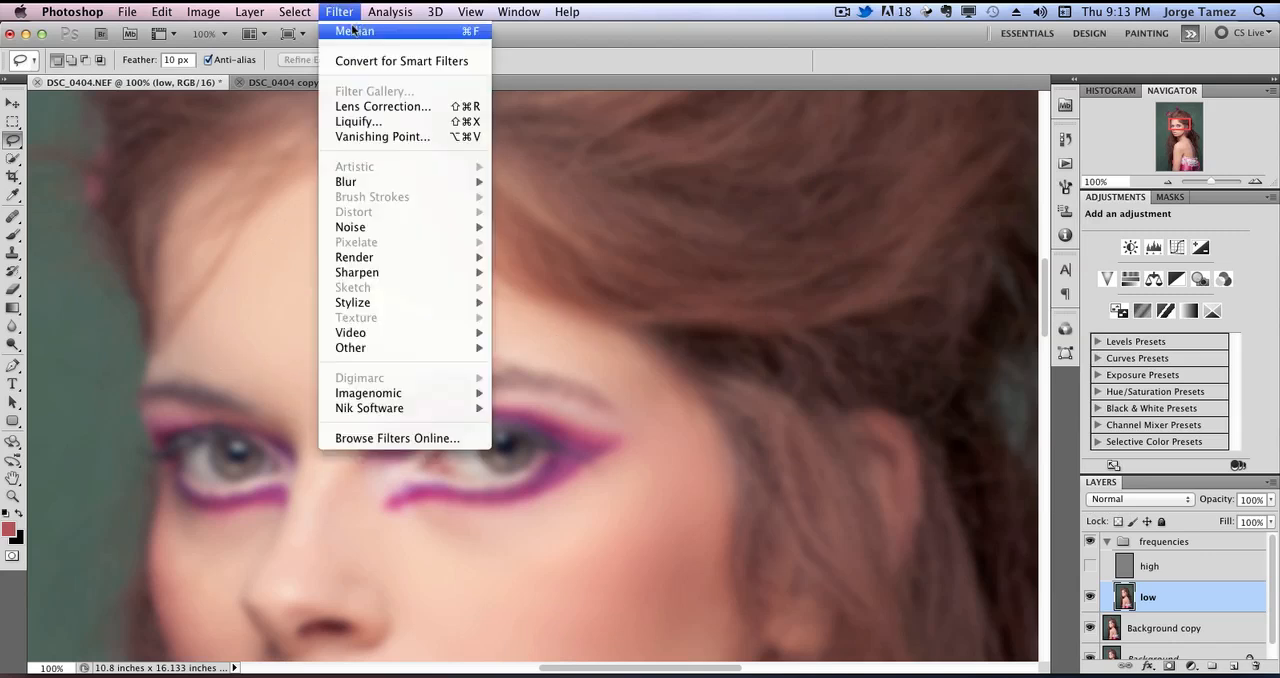
click(352, 30)
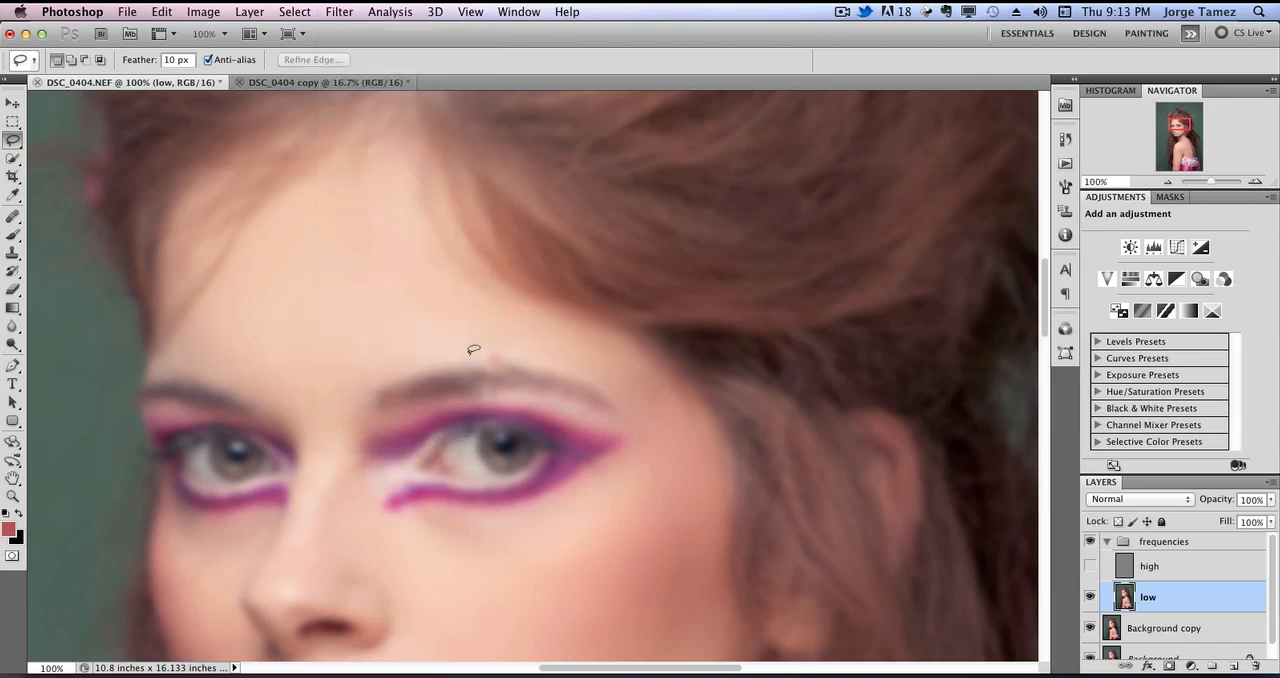
Lasso the nose from the bridge to the tip, blur it with a 9.5-pixel Gaussian Blur and drop the selection.
drag(473, 578, 470, 337)
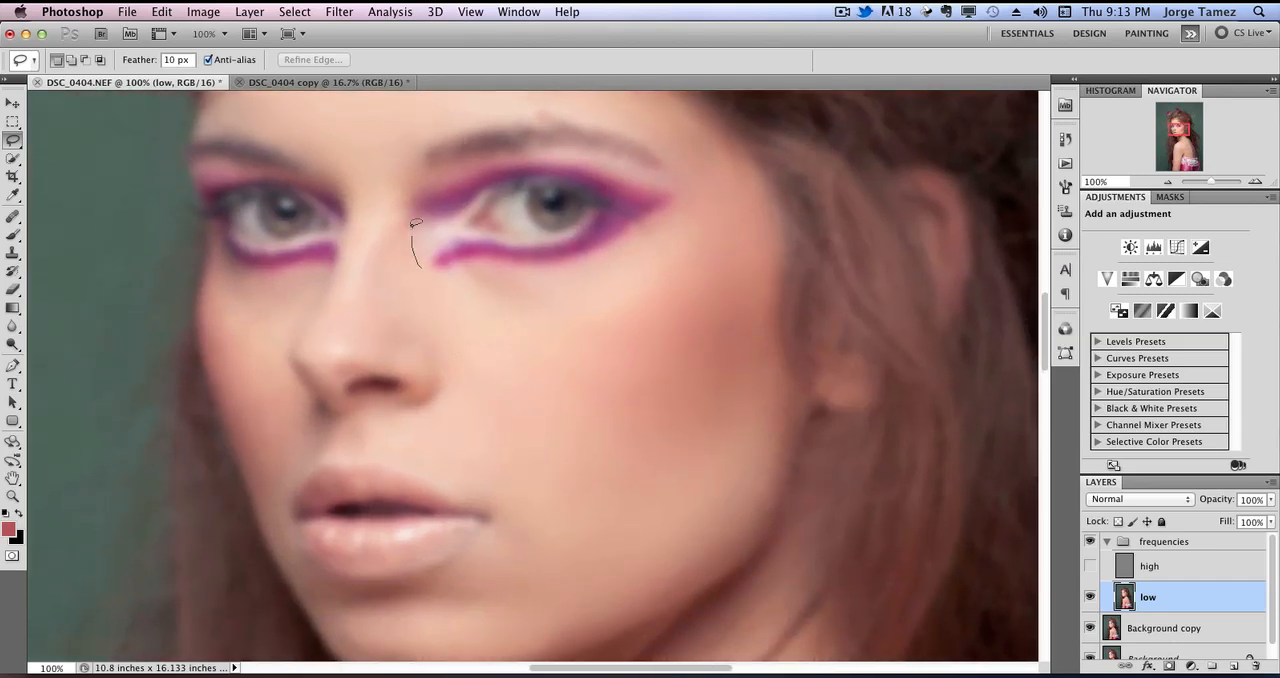
drag(363, 196, 340, 289)
drag(444, 175, 444, 175)
click(339, 11)
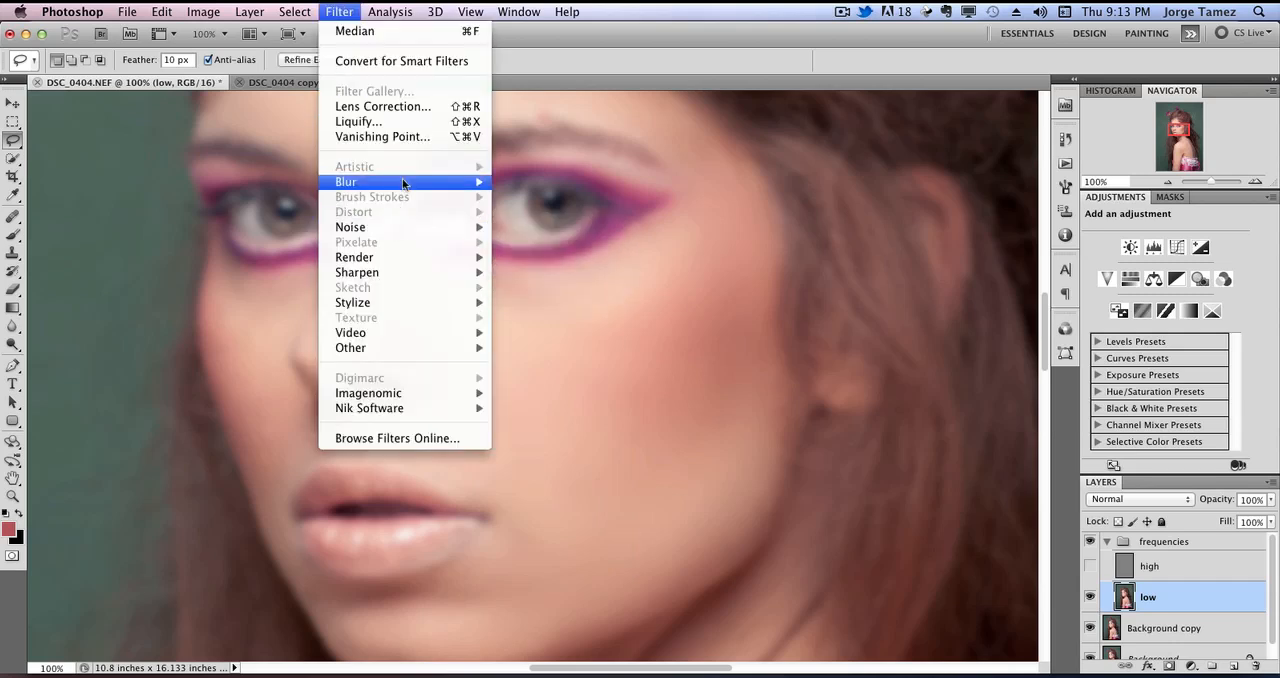
mouse_move(403, 183)
click(568, 242)
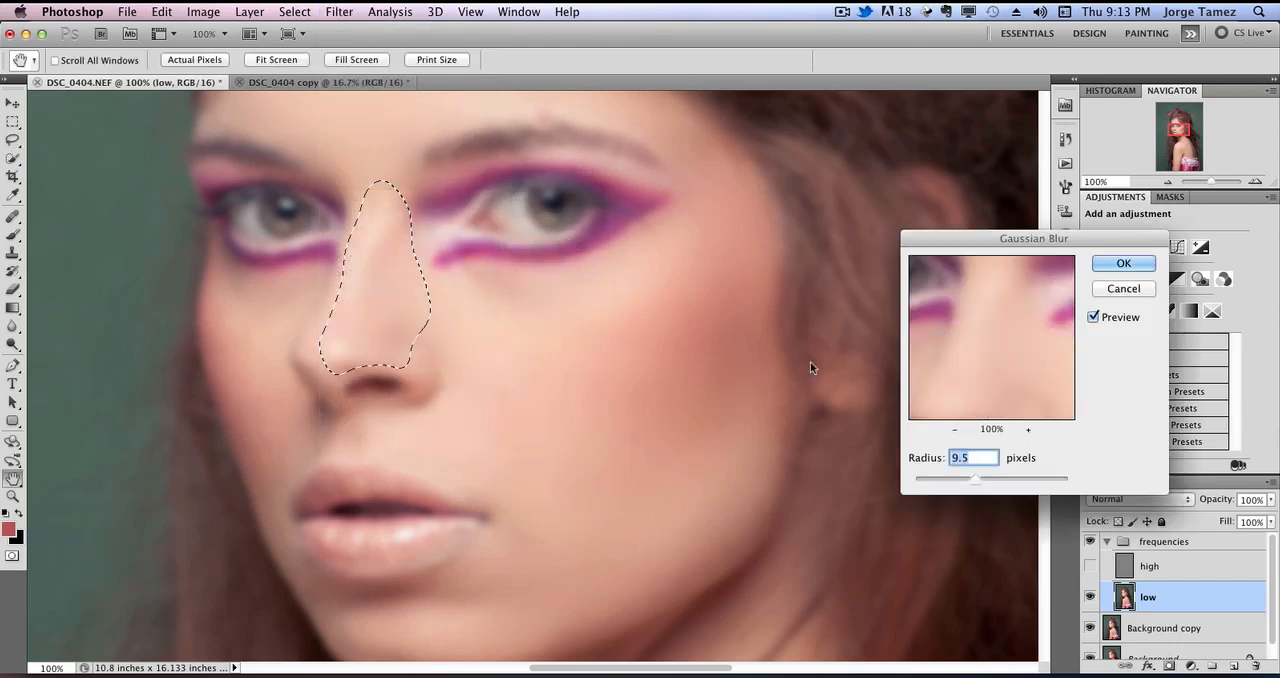
click(1112, 264)
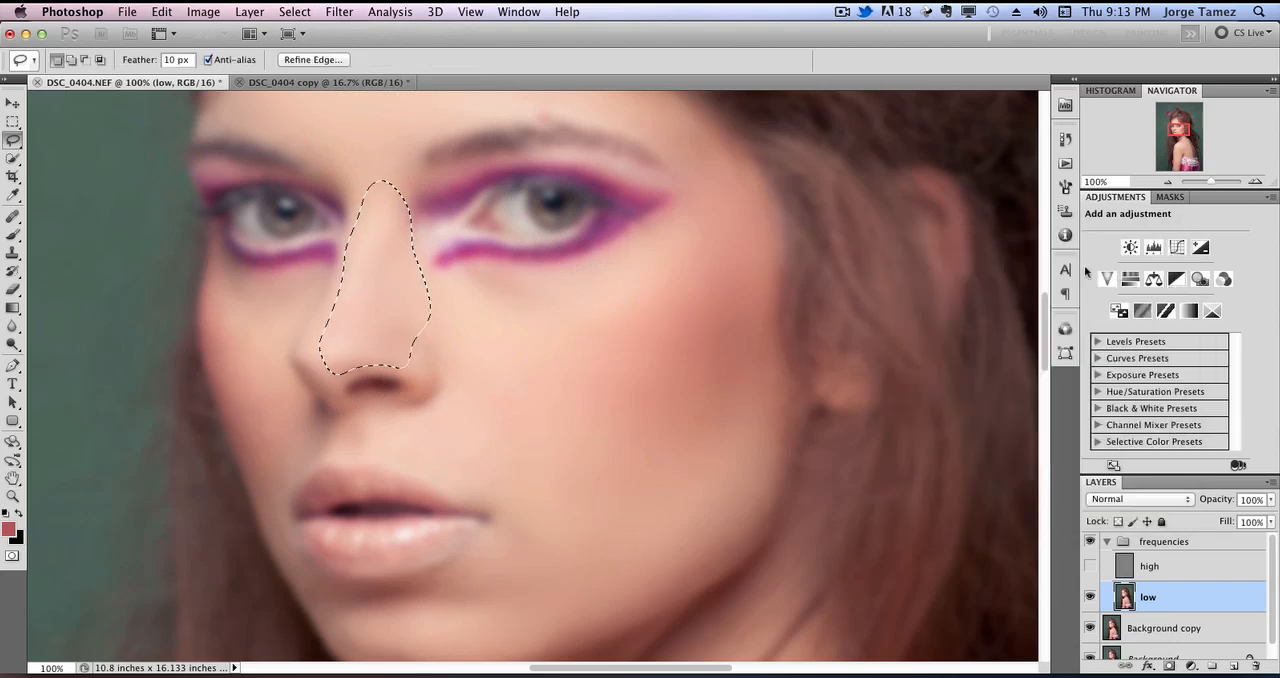
drag(286, 316, 287, 321)
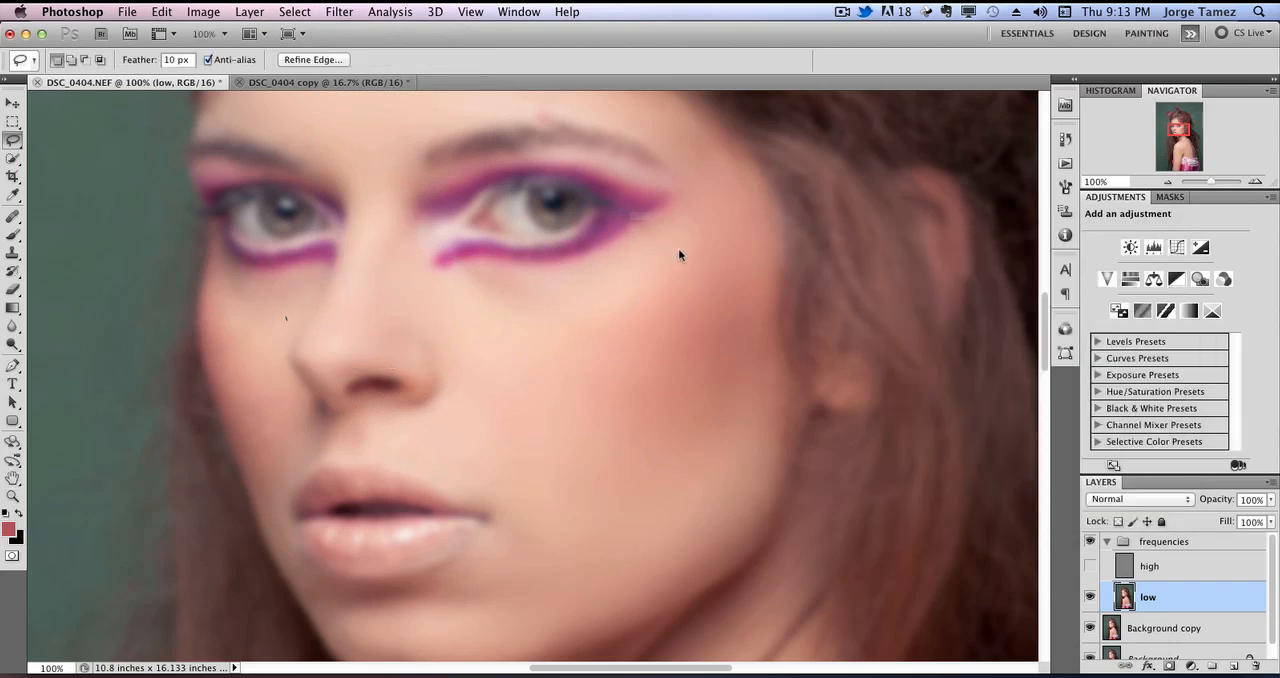
click(750, 256)
Lasso the narrow far cheek from under the eye to beside the mouth, apply a Gaussian Blur and deselect.
drag(265, 270, 262, 270)
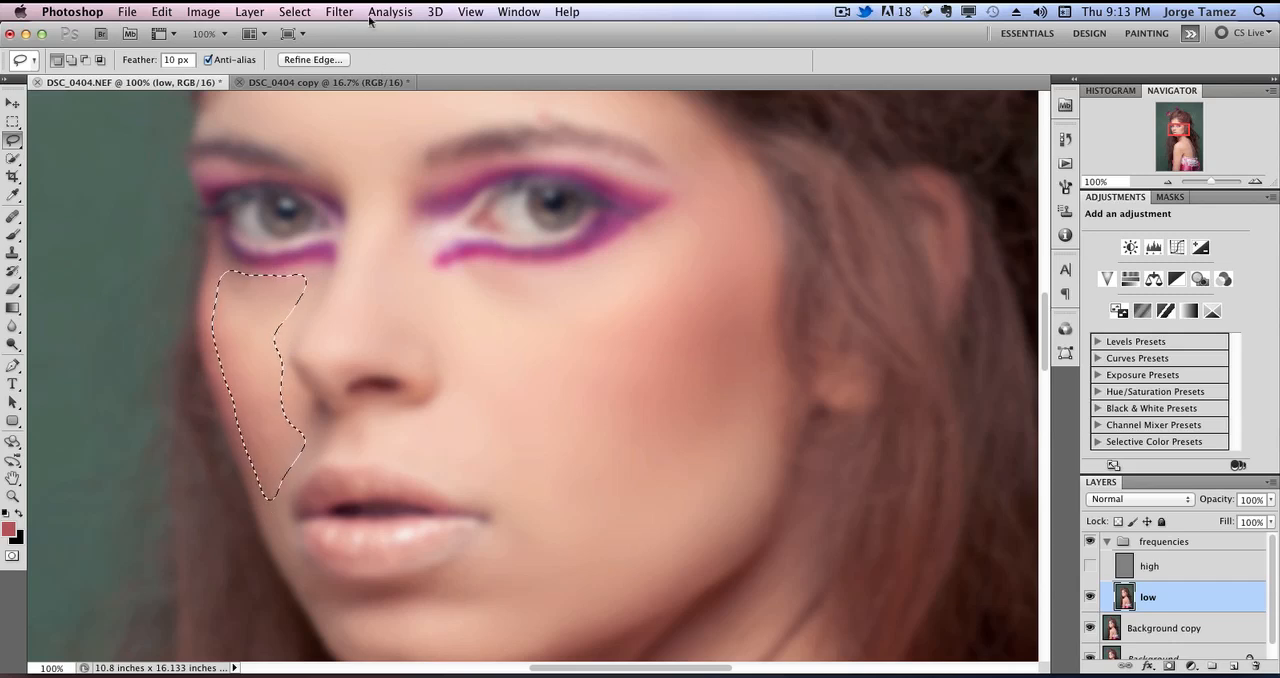
click(339, 11)
mouse_move(399, 187)
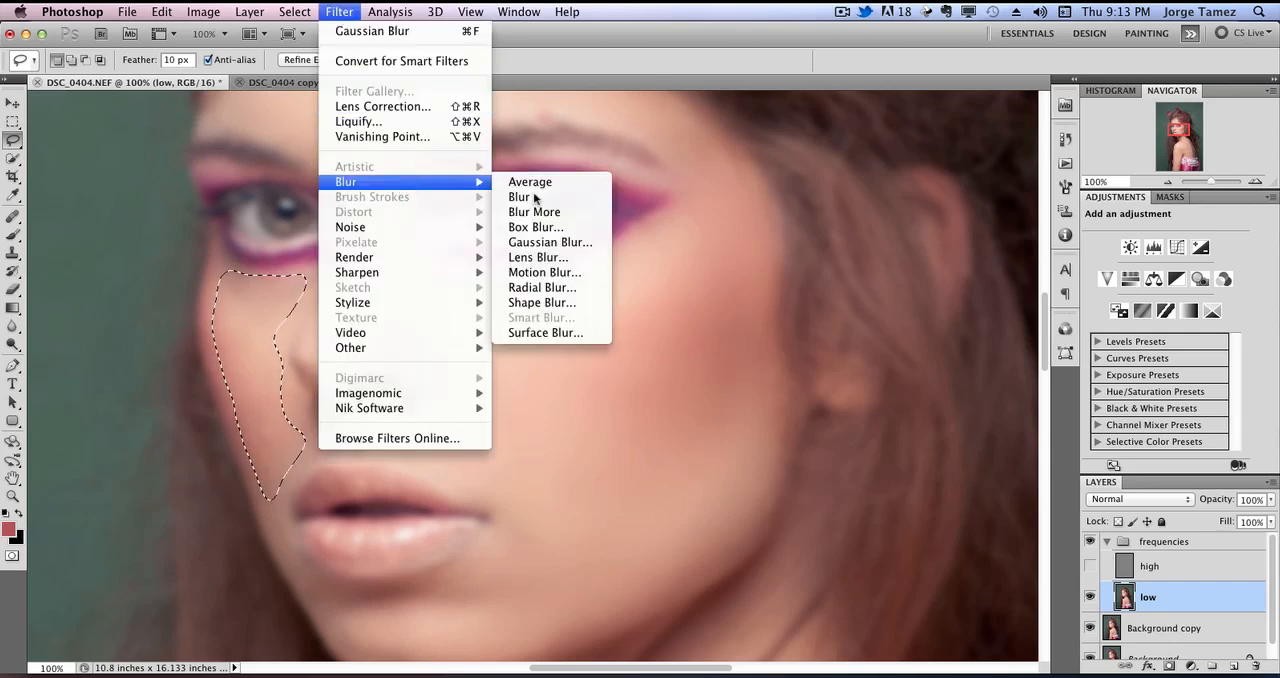
click(581, 250)
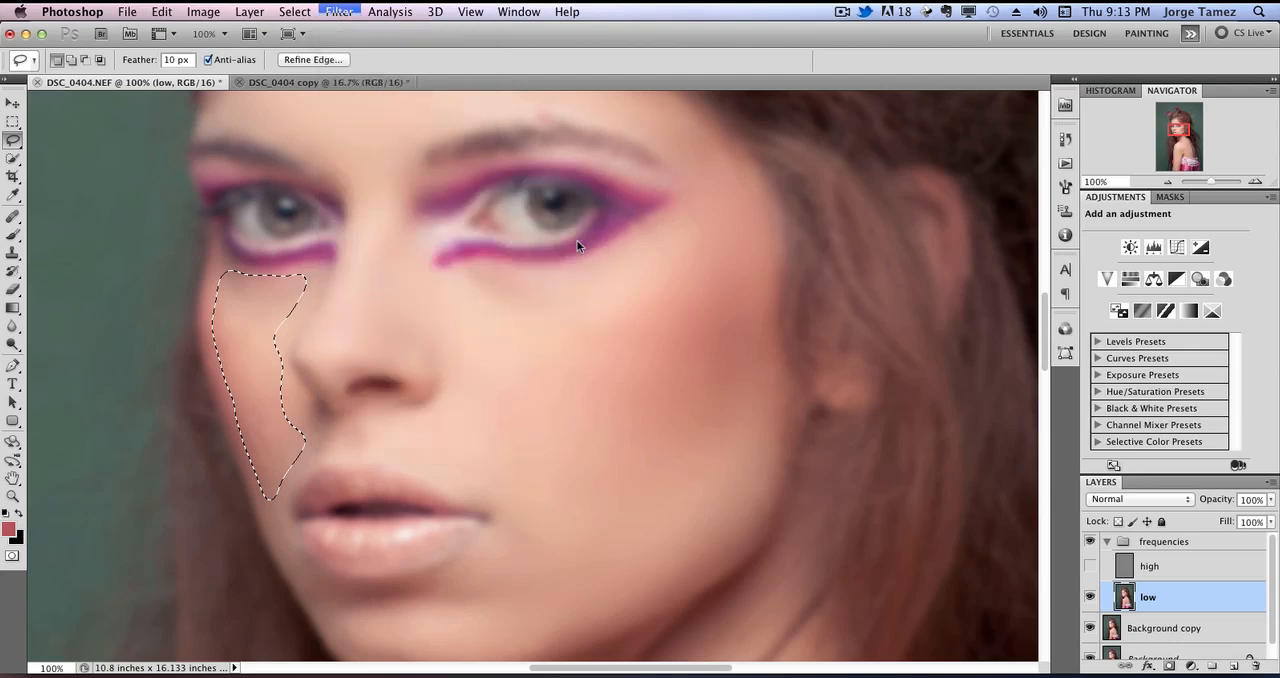
key(Return)
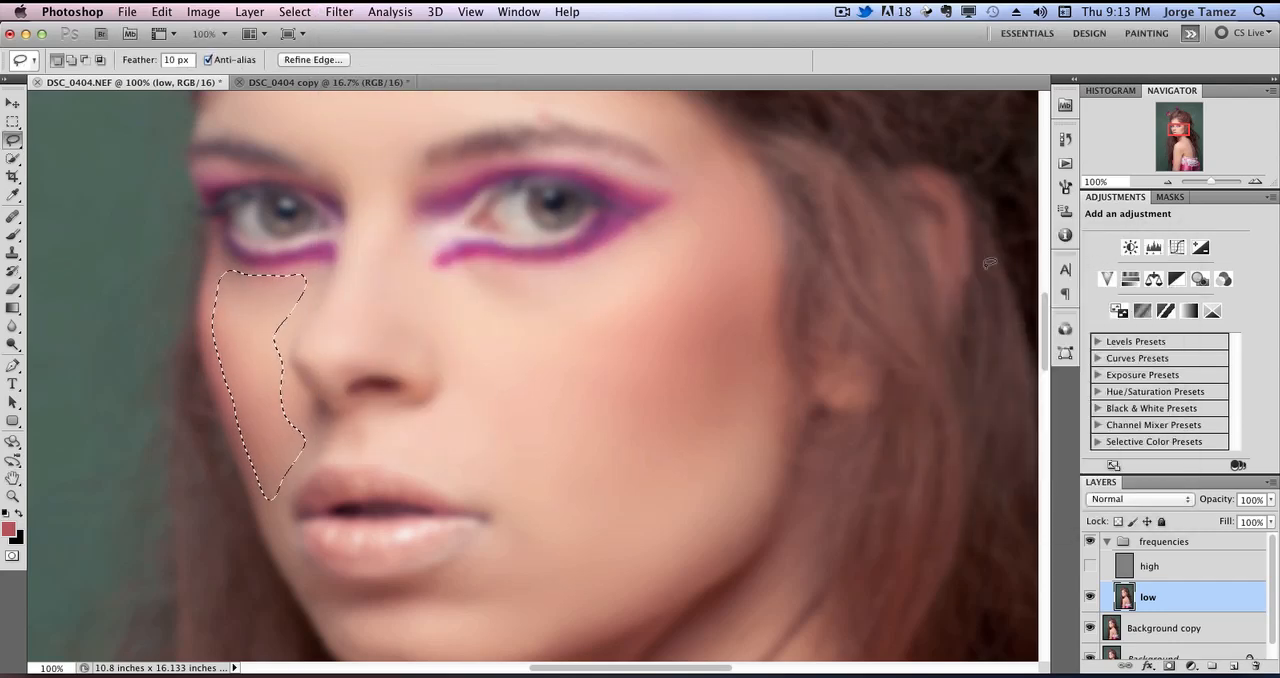
key(ctrl+d)
Lasso the chin below the lower lip, apply a Gaussian Blur with a 9.5-pixel radius and deselect.
drag(643, 474, 609, 300)
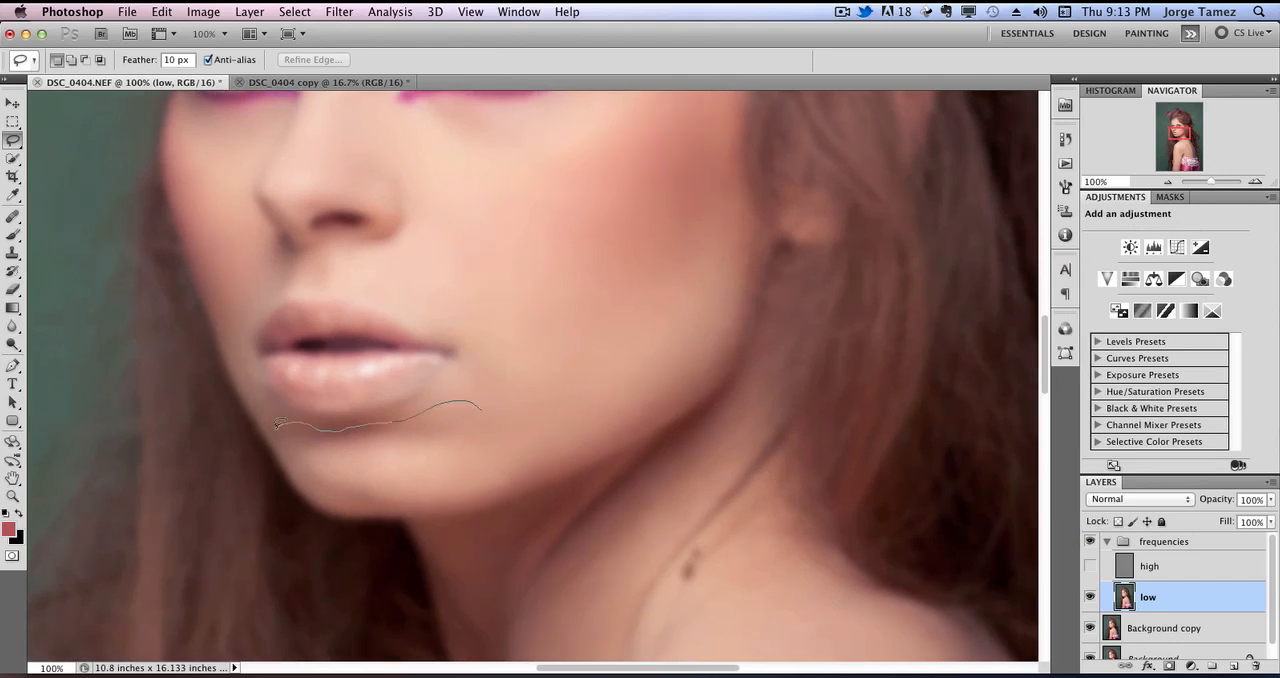
mouse_move(408, 496)
mouse_down()
mouse_move(459, 483)
mouse_move(521, 429)
mouse_move(463, 402)
mouse_up()
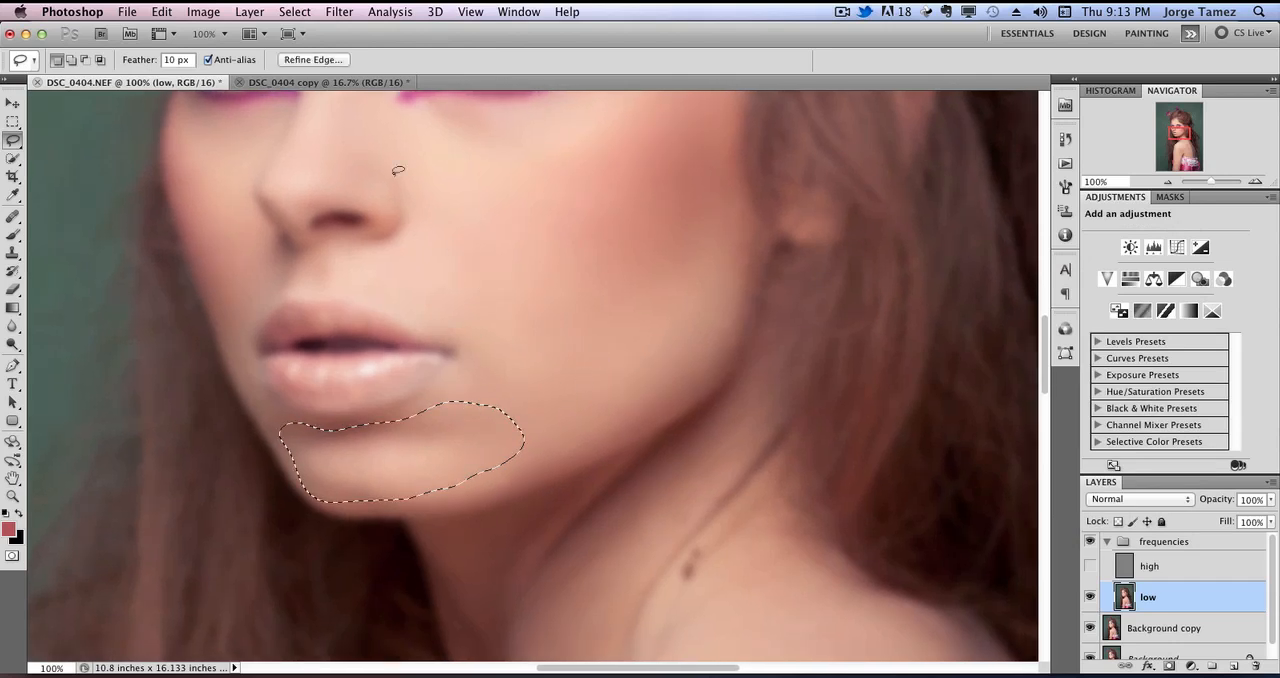
click(339, 11)
mouse_move(422, 185)
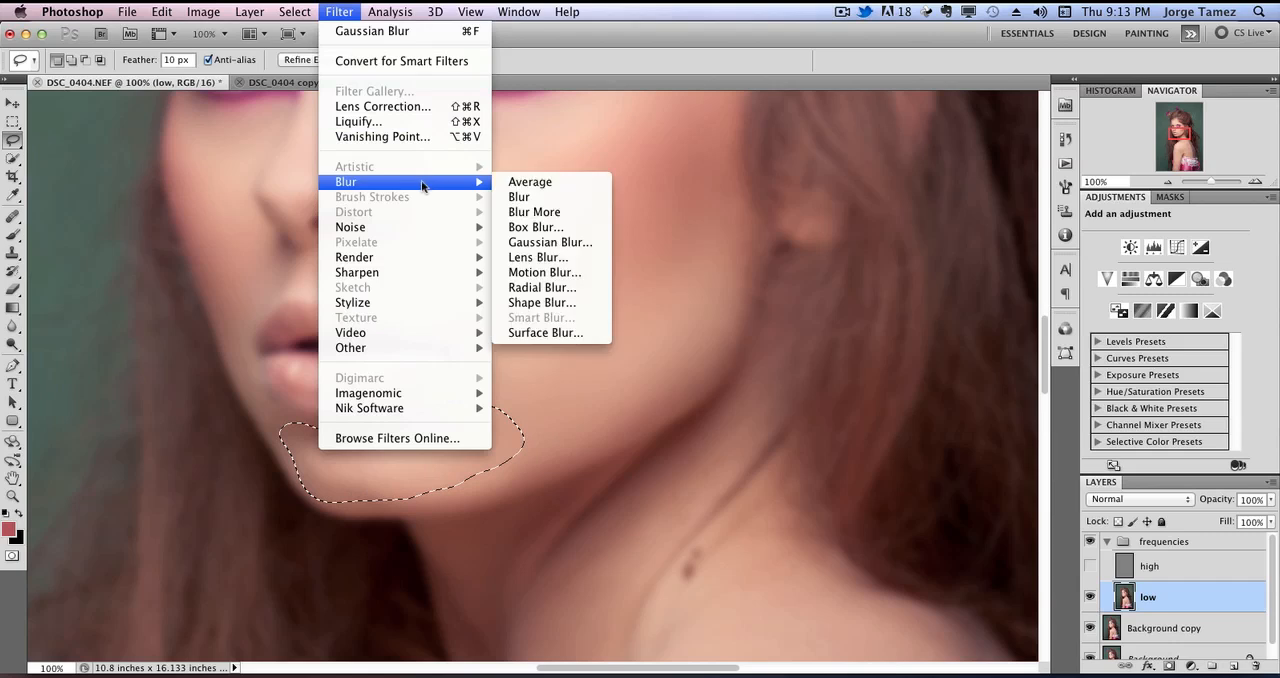
click(594, 243)
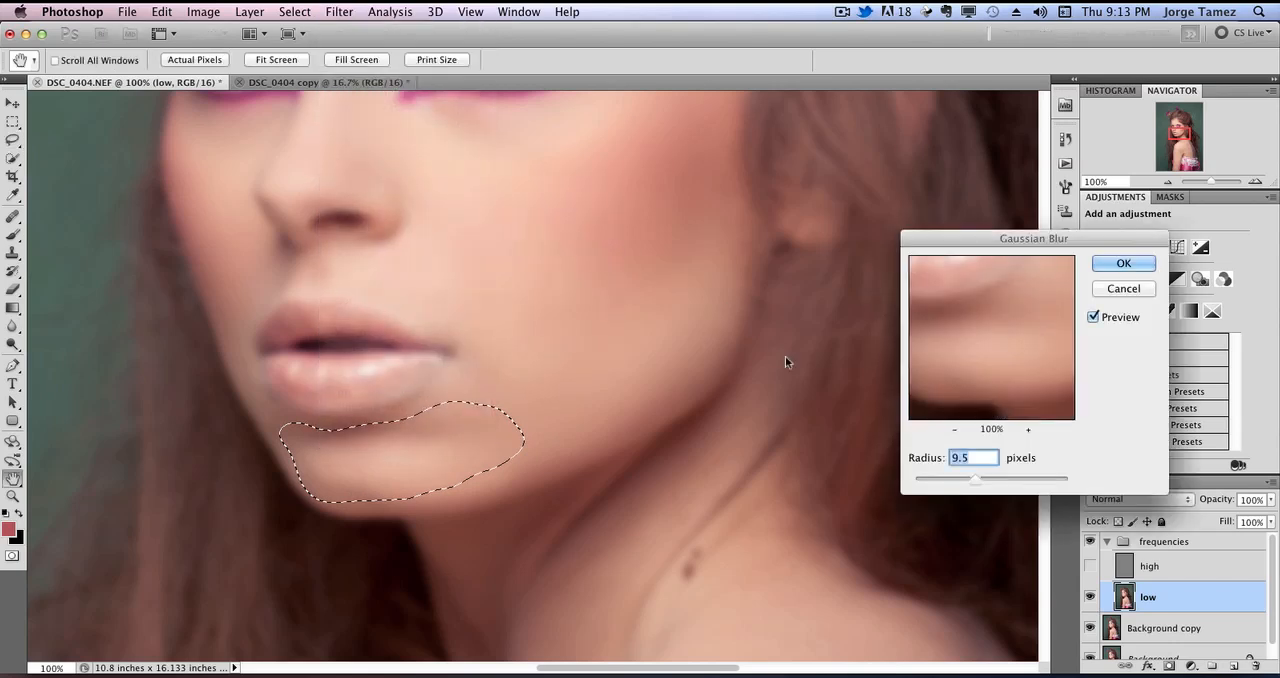
click(1122, 263)
key(ctrl+d)
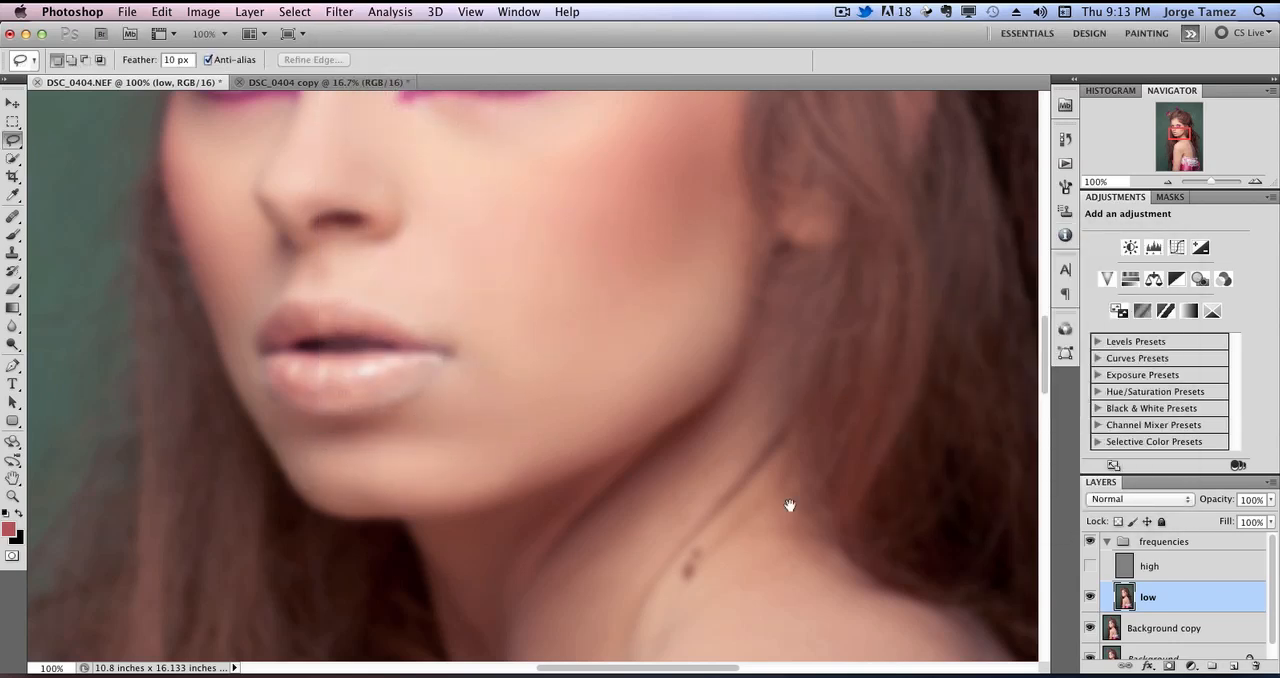
Remove the two dark moles on the side of the neck with the Healing Brush, sampling clean skin beside them.
drag(790, 505, 684, 255)
drag(683, 391, 598, 428)
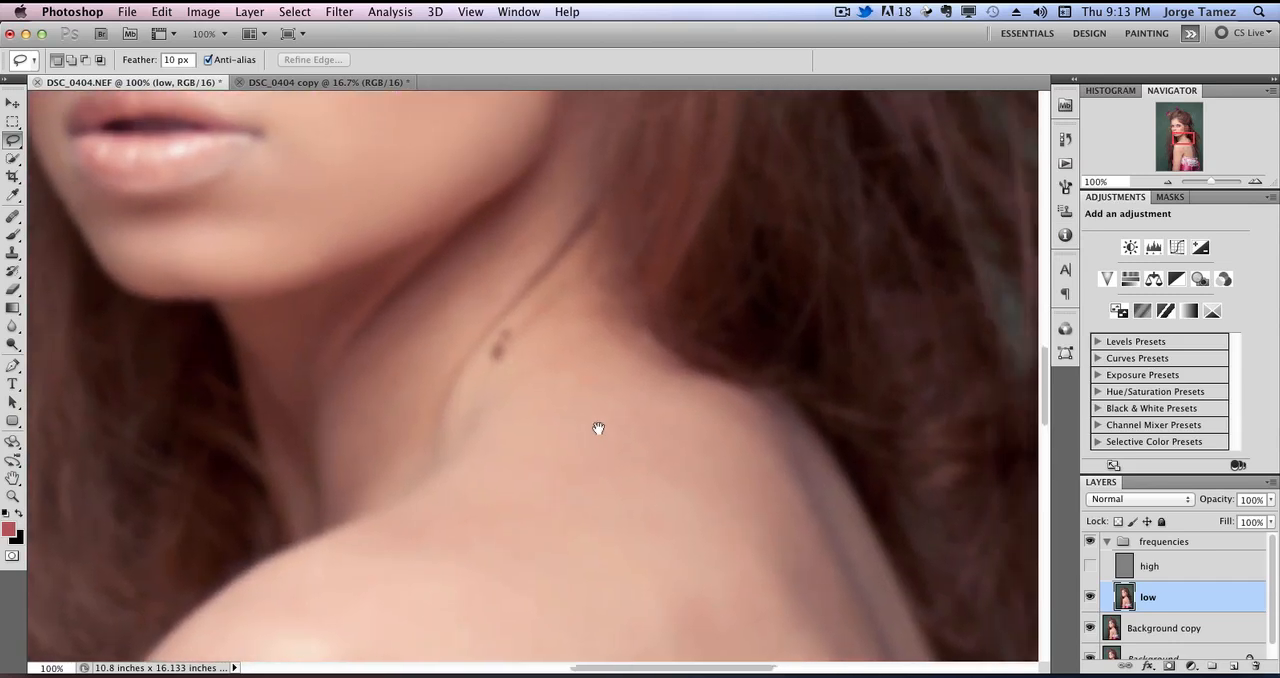
click(13, 219)
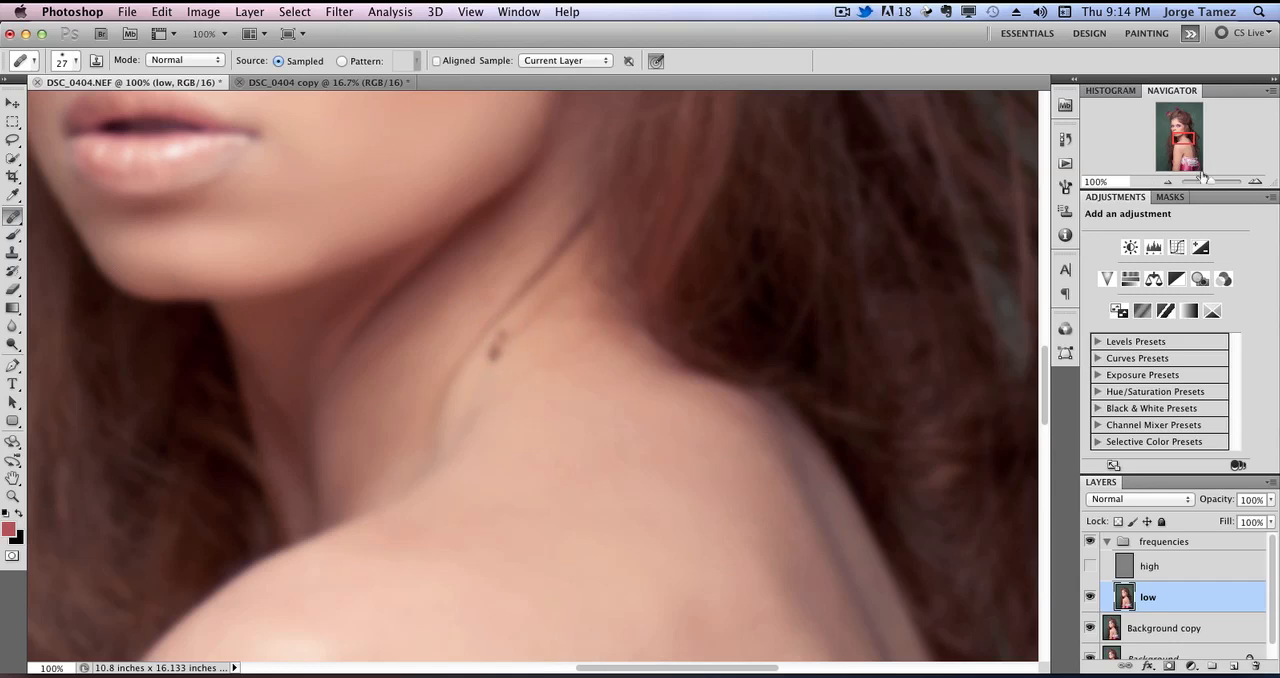
click(1254, 182)
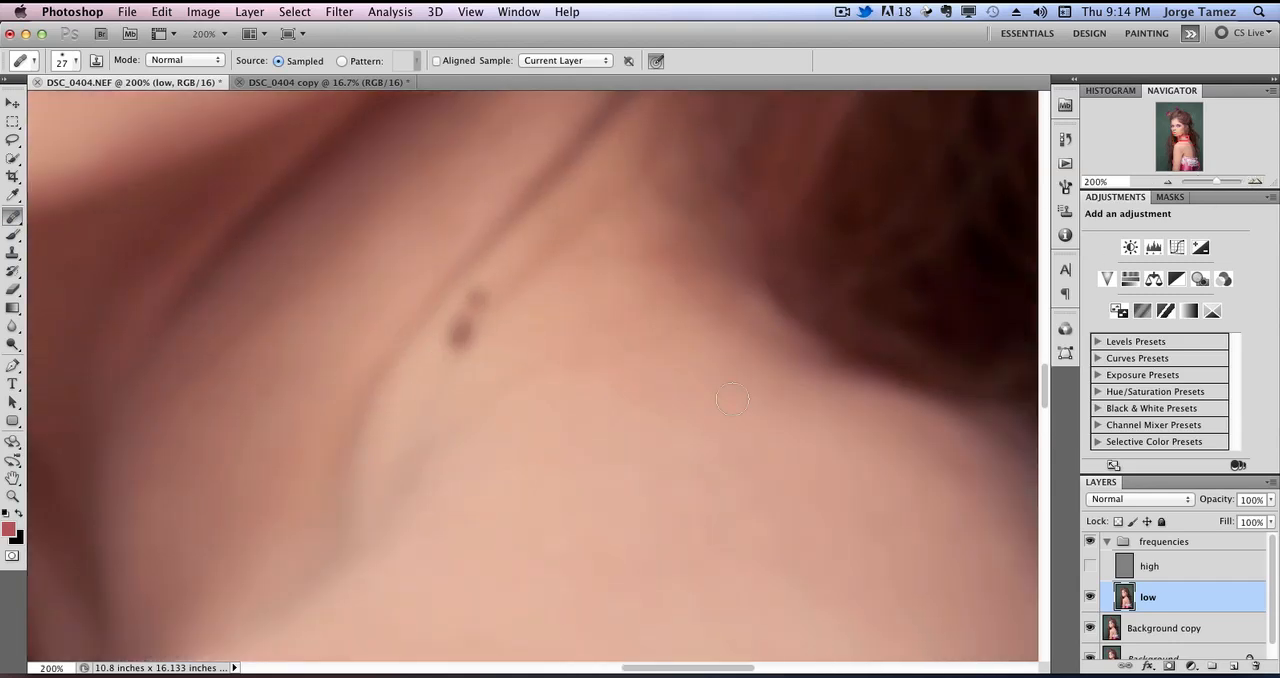
alt+click(509, 337)
click(457, 333)
click(474, 305)
alt+click(519, 336)
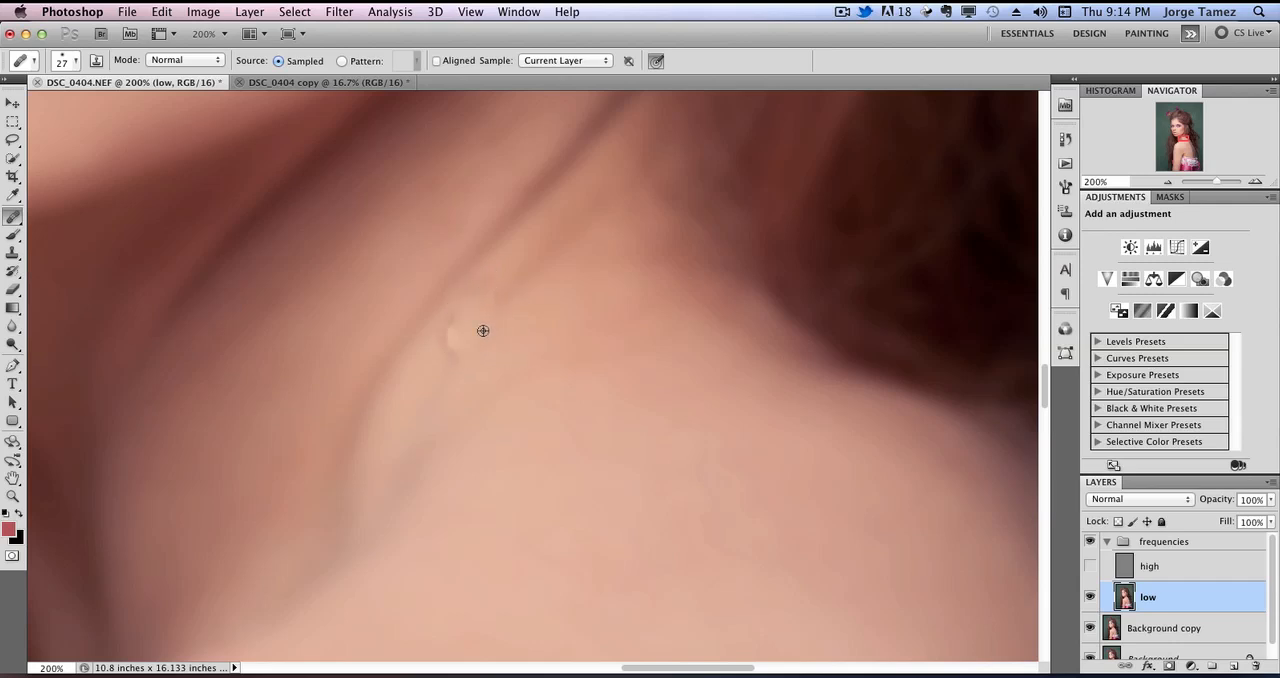
mouse_move(460, 338)
mouse_down()
mouse_move(440, 346)
mouse_move(468, 389)
mouse_up()
alt+click(512, 345)
mouse_move(483, 298)
mouse_down()
mouse_move(500, 261)
mouse_move(496, 298)
mouse_move(456, 365)
mouse_up()
alt+click(531, 318)
Heal the uneven skin beside the neck crease, from below the hairline down to the top of the shoulder.
mouse_move(518, 248)
mouse_down()
mouse_move(500, 254)
mouse_move(506, 266)
mouse_move(540, 243)
mouse_move(544, 290)
mouse_move(578, 256)
mouse_up()
alt+click(550, 298)
alt+click(555, 284)
drag(585, 203, 544, 262)
drag(605, 185, 500, 304)
alt+click(613, 267)
drag(572, 228, 424, 402)
mouse_move(541, 287)
mouse_down()
mouse_move(454, 343)
mouse_move(431, 430)
mouse_up()
alt+click(511, 471)
drag(551, 381, 465, 438)
alt+click(528, 329)
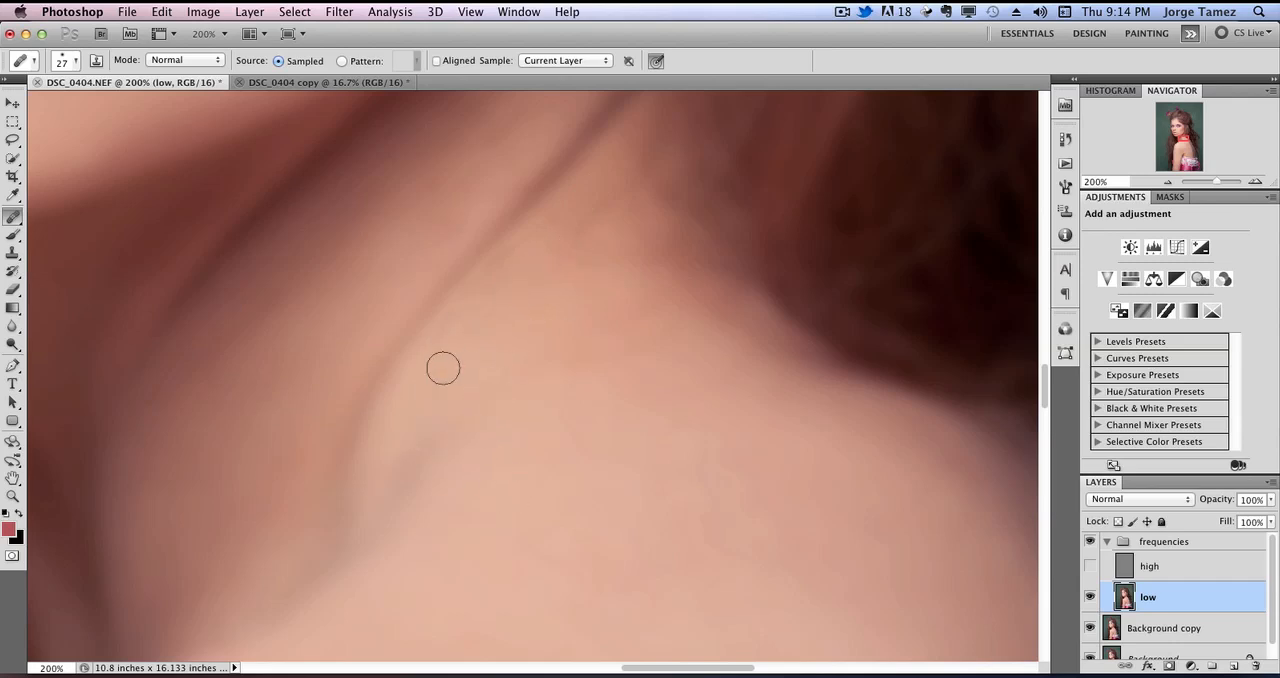
mouse_move(448, 355)
mouse_down()
mouse_move(441, 331)
mouse_move(454, 318)
mouse_up()
mouse_move(524, 372)
mouse_down()
mouse_move(544, 360)
mouse_move(534, 380)
mouse_up()
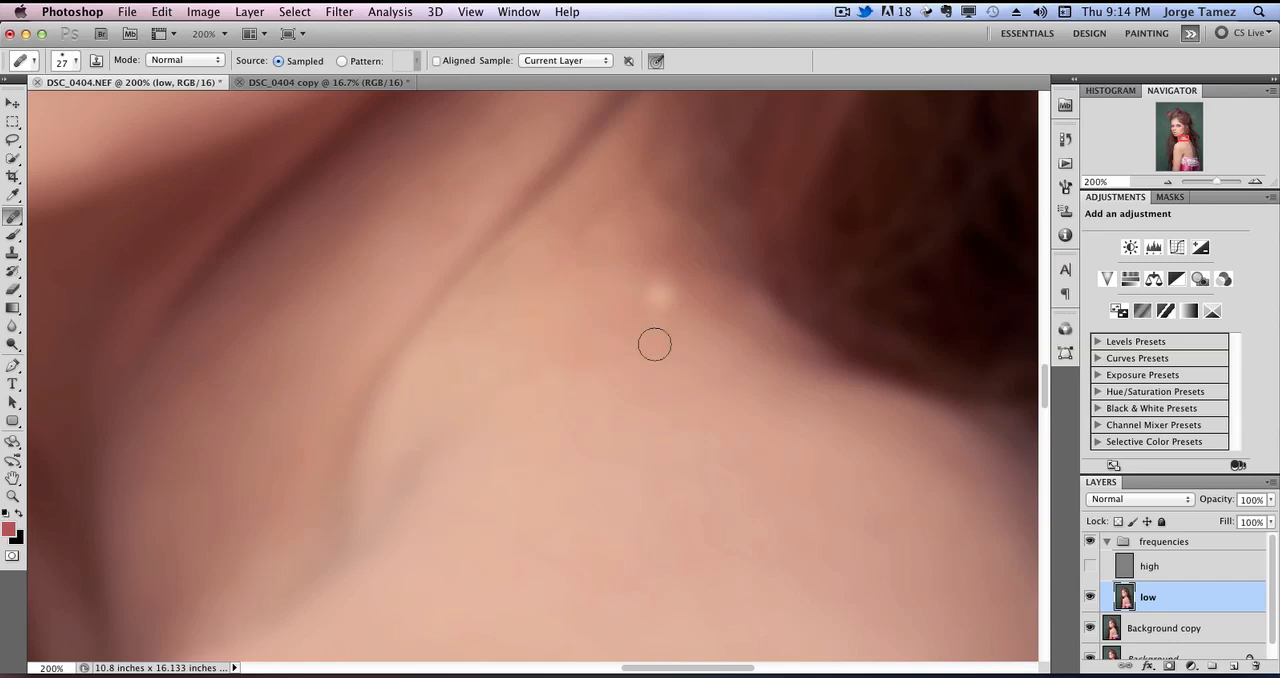
Lasso the near shoulder and upper arm down to the image's lower edge with a 10 px feather.
click(1168, 182)
click(1168, 182)
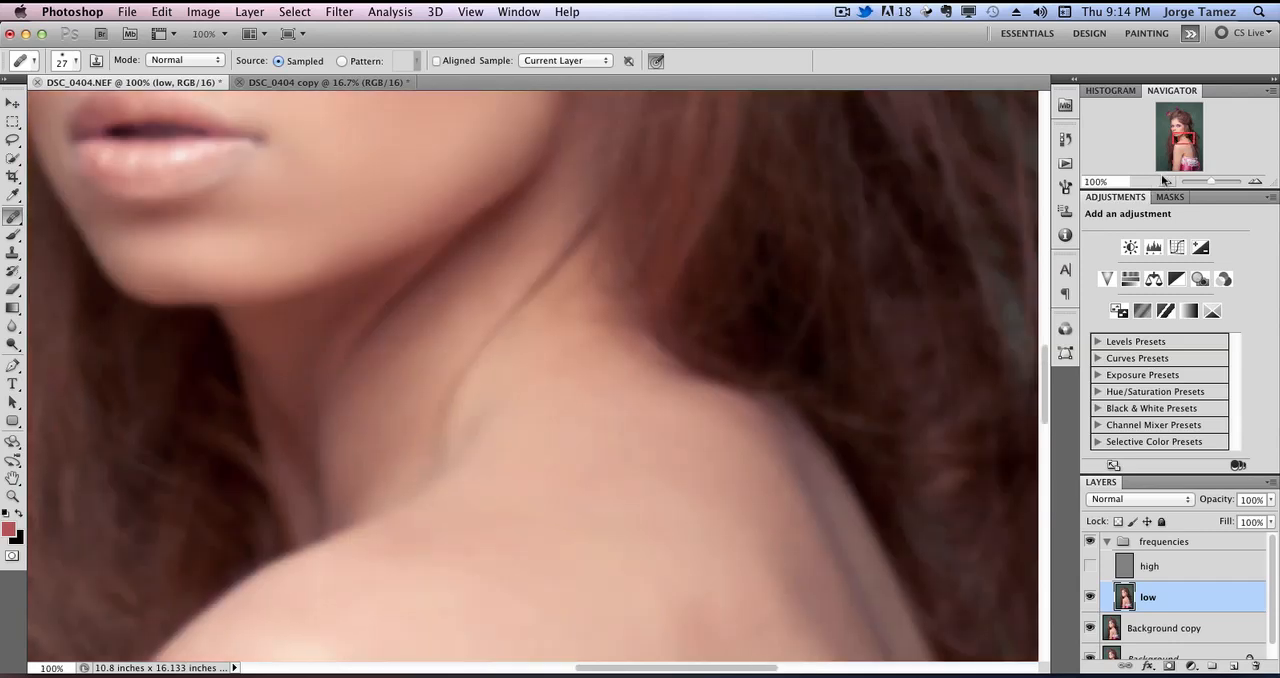
click(13, 141)
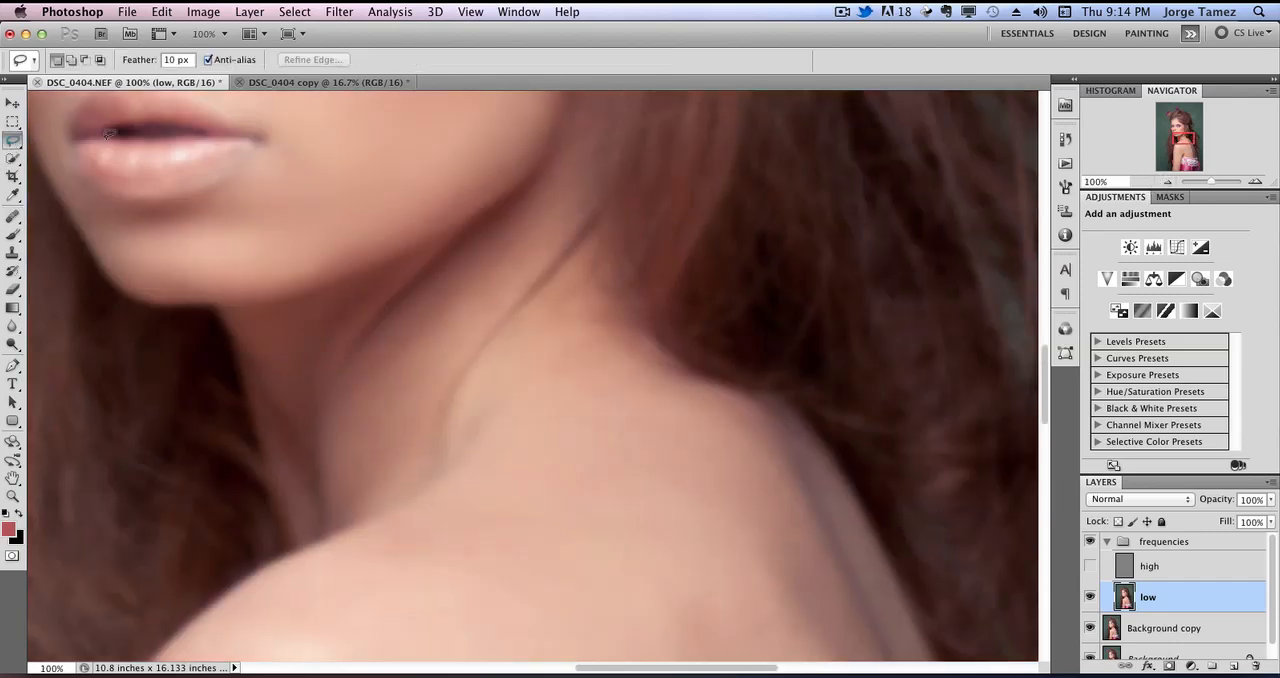
mouse_move(1188, 137)
mouse_down()
mouse_move(1184, 125)
mouse_move(1186, 162)
mouse_move(1188, 142)
mouse_up()
click(1168, 182)
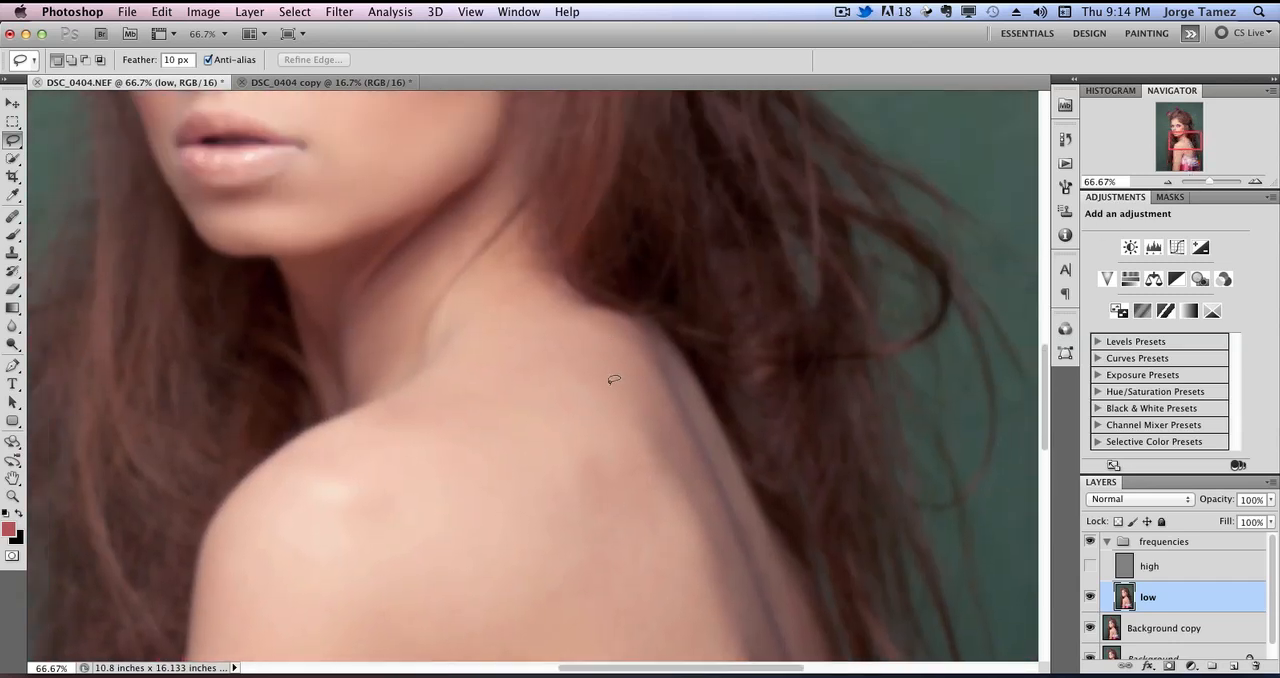
click(1166, 182)
drag(623, 463, 651, 151)
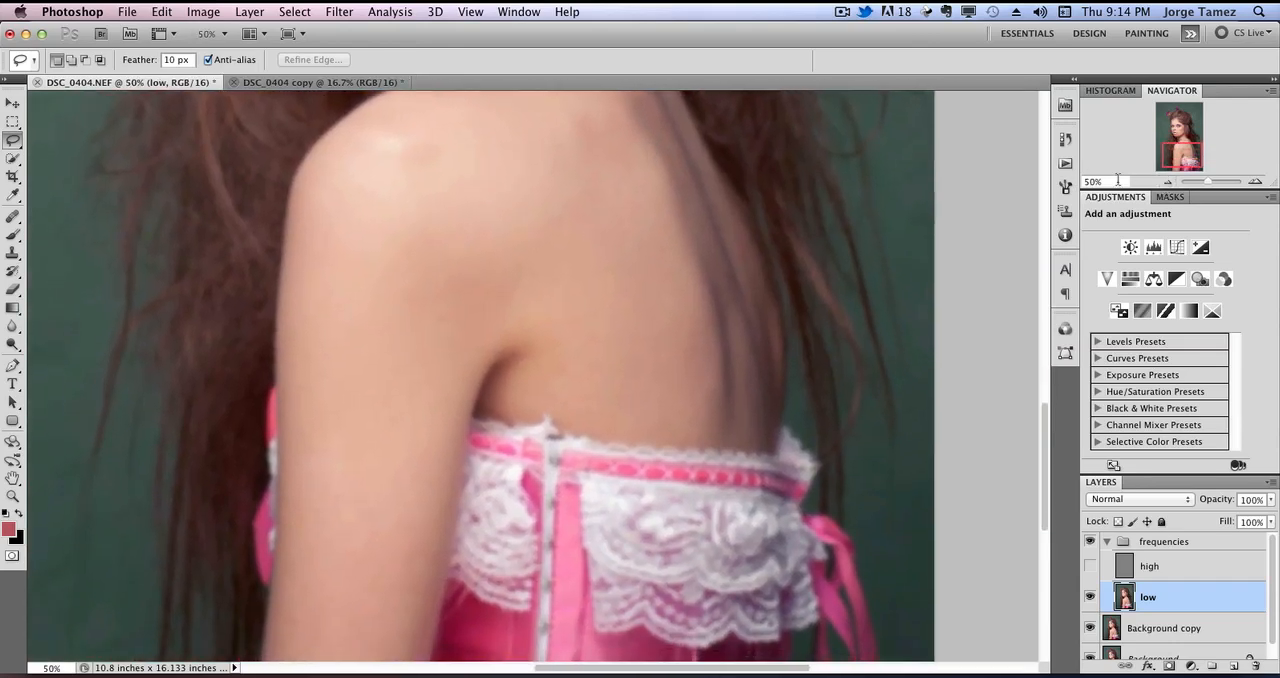
click(1170, 183)
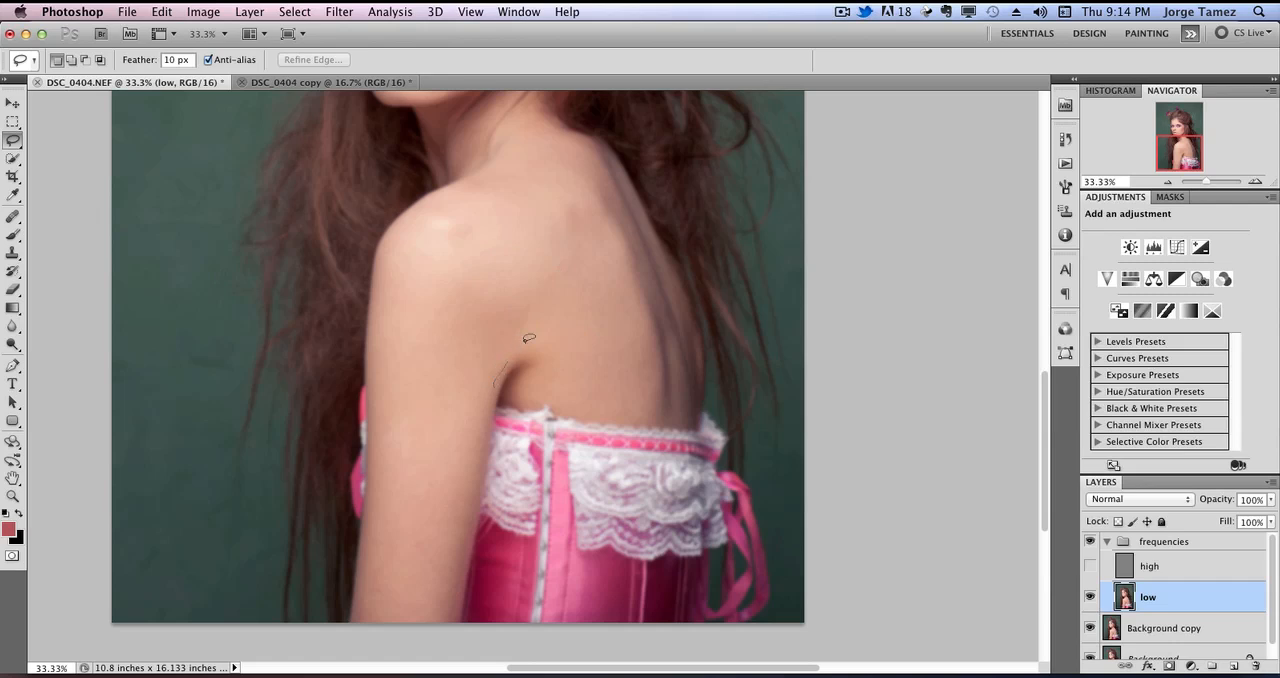
mouse_move(529, 338)
mouse_down()
mouse_move(520, 215)
mouse_move(434, 206)
mouse_move(389, 282)
mouse_up()
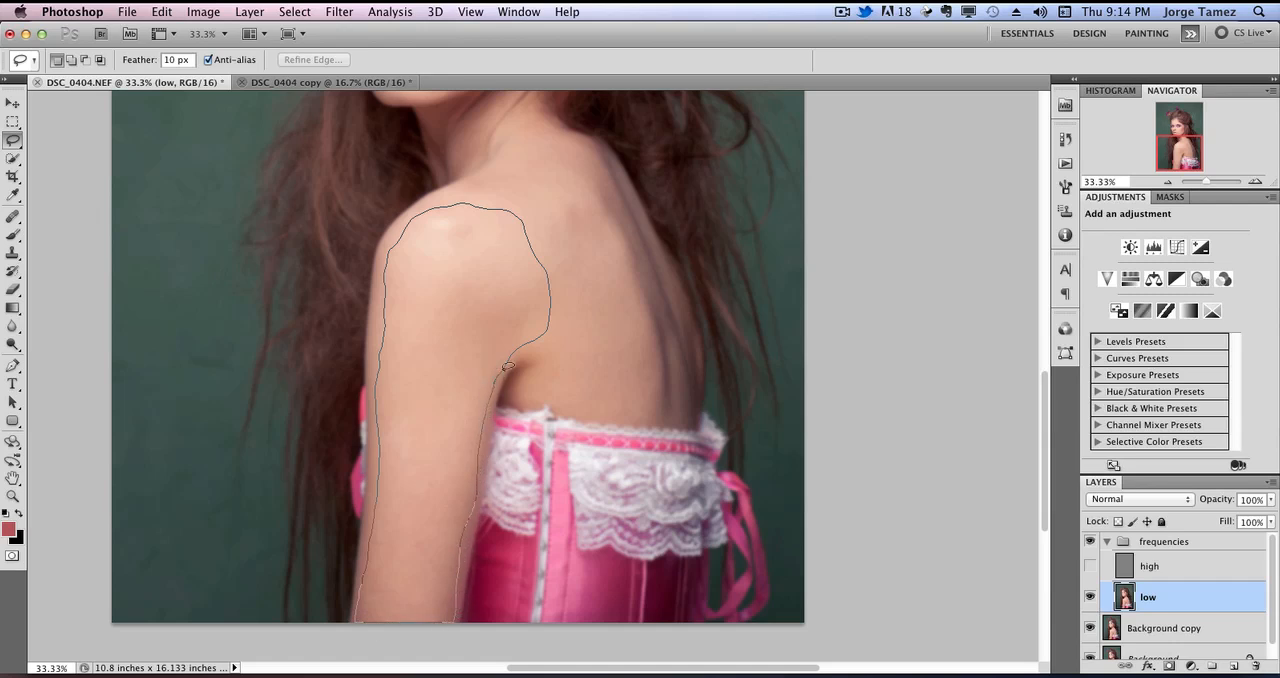
drag(508, 366, 480, 362)
Smooth the selected shoulder and arm with a Gaussian Blur at a radius of 23.1 pixels.
click(338, 11)
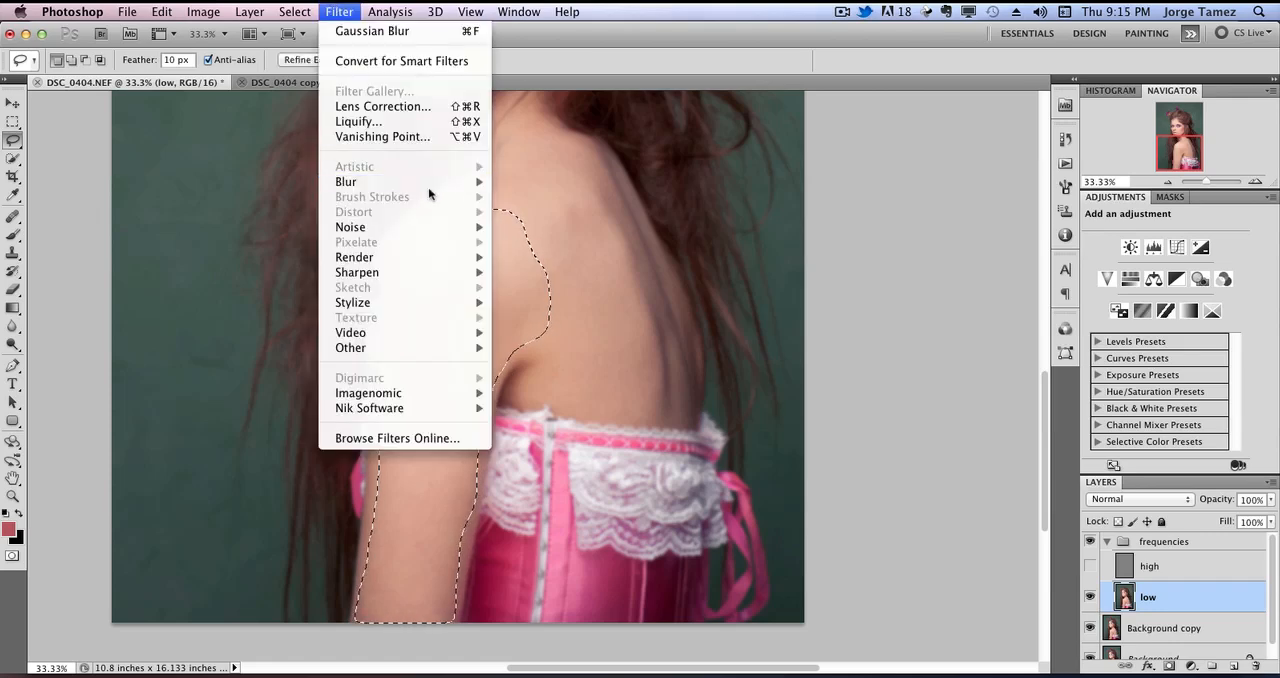
mouse_move(424, 187)
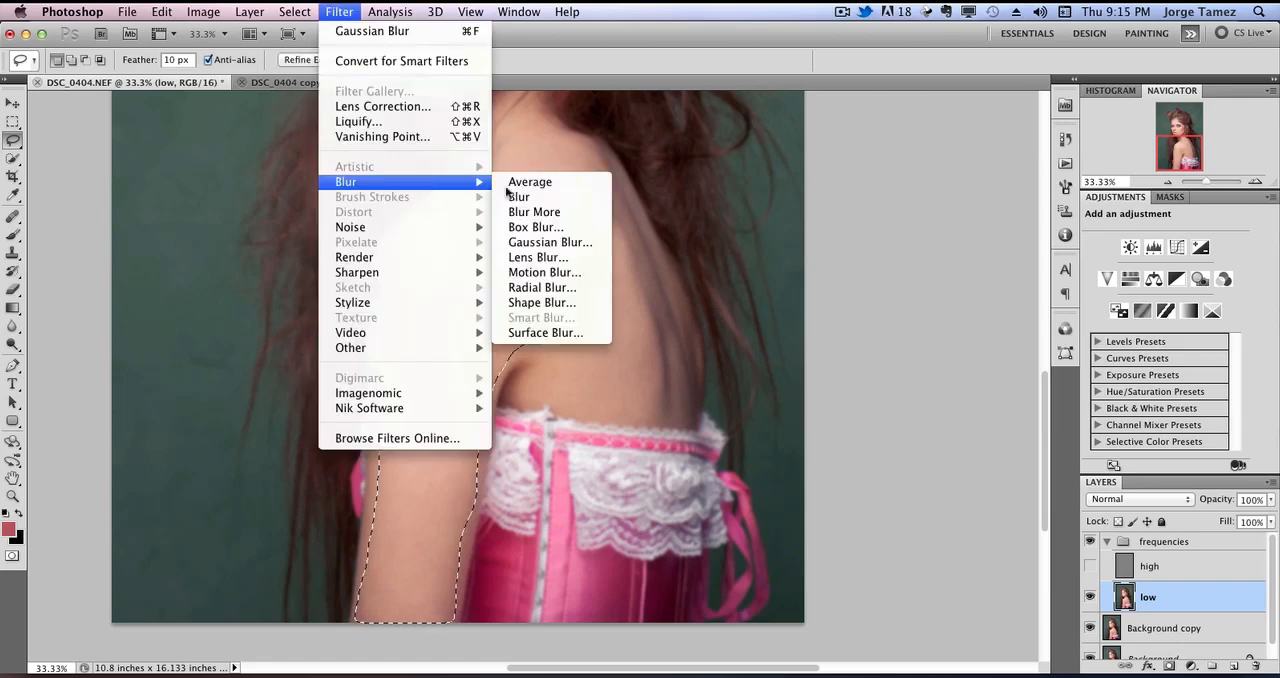
click(550, 242)
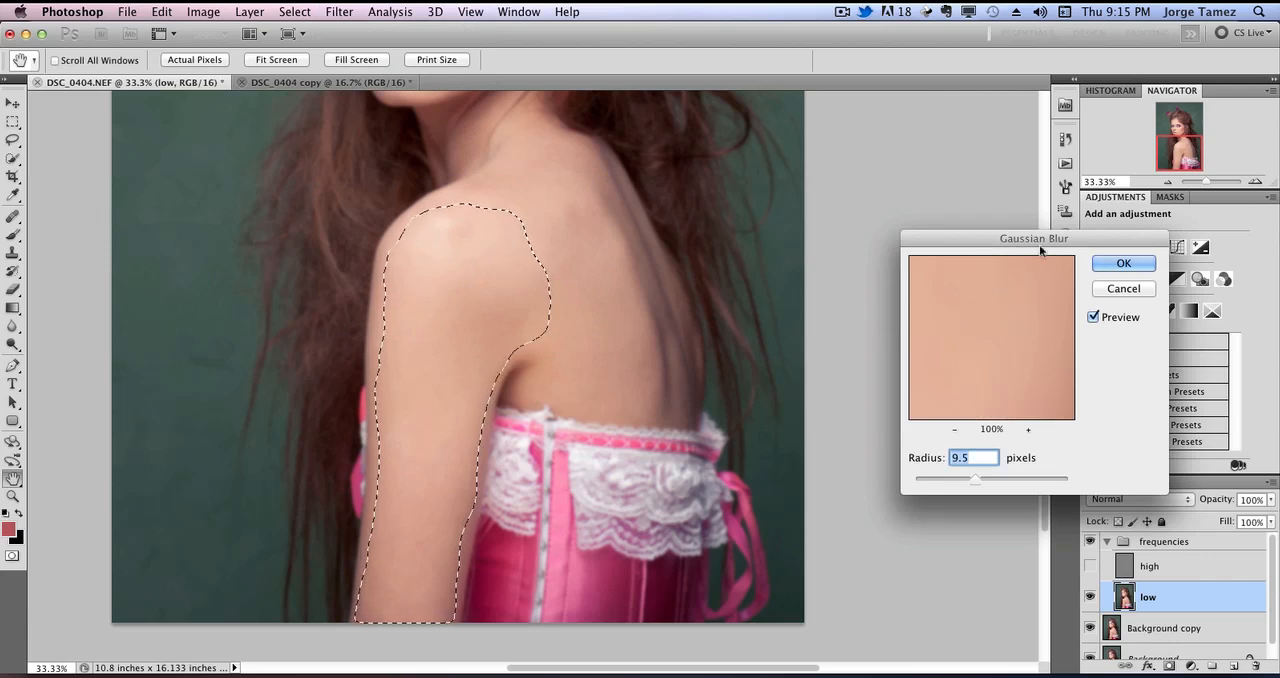
drag(1039, 244, 981, 230)
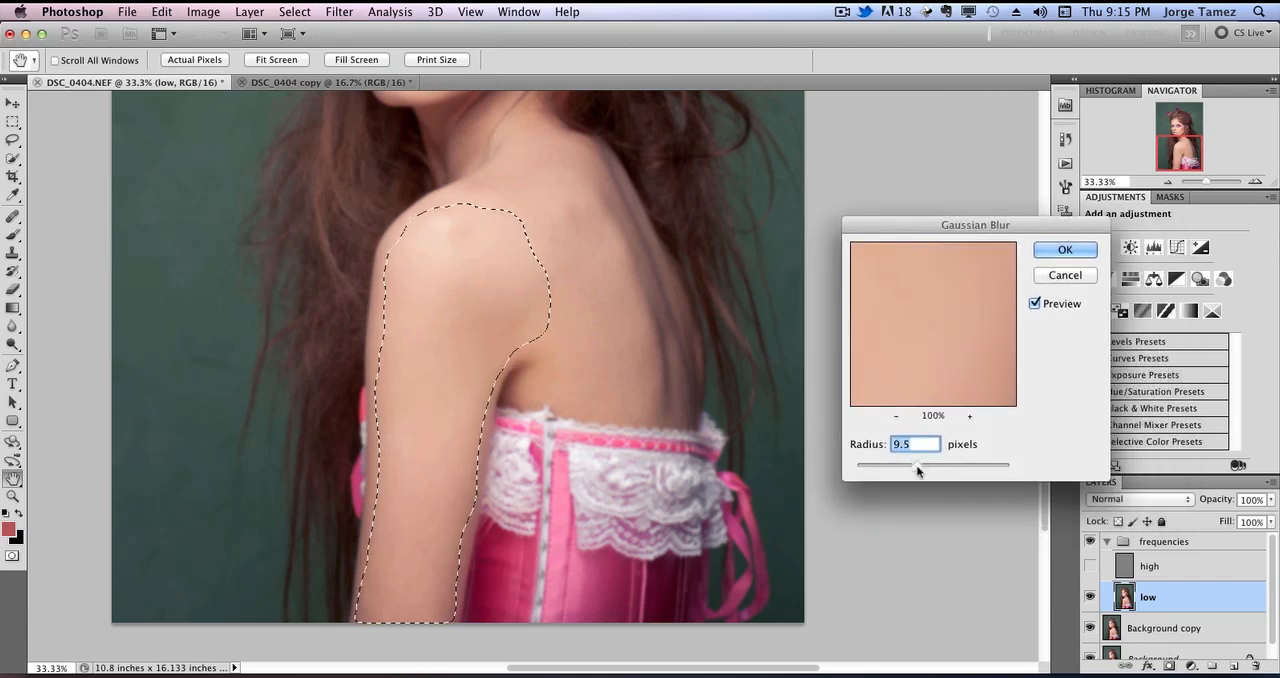
drag(918, 468, 925, 478)
key(Return)
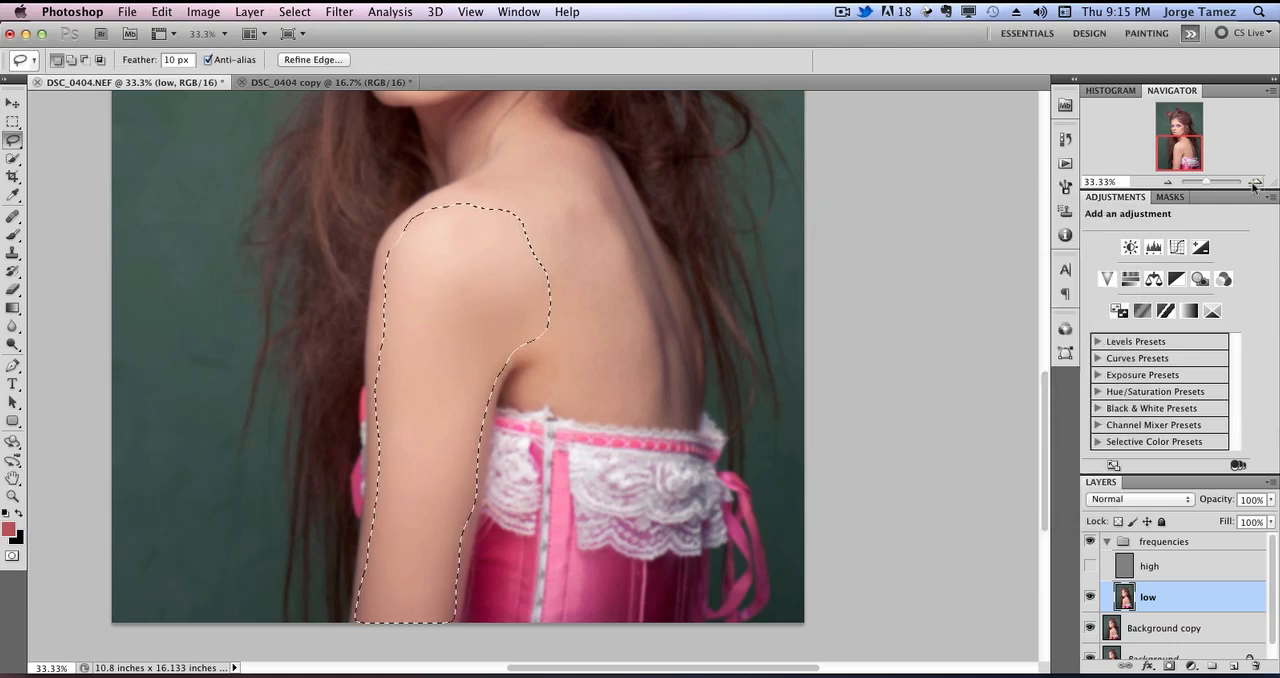
Replace the arm selection with a lasso around the middle of the back, from the neck base to the corset edge.
click(1255, 181)
click(1256, 181)
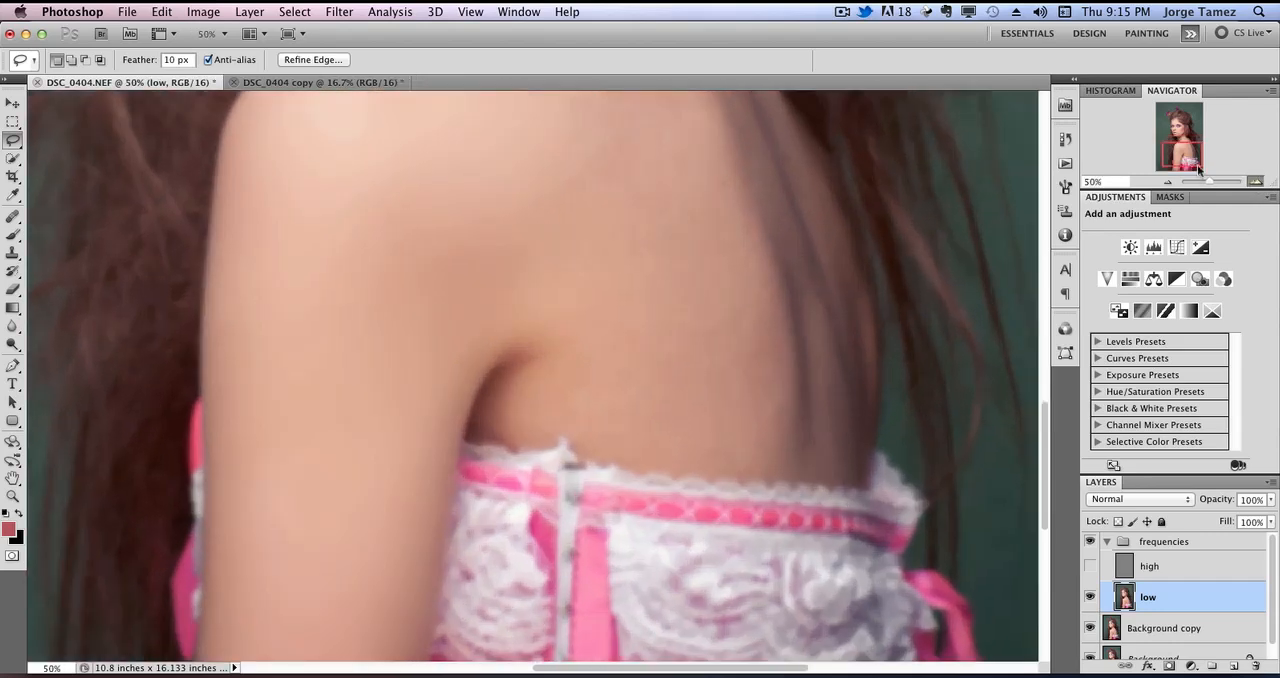
drag(1179, 156, 1177, 149)
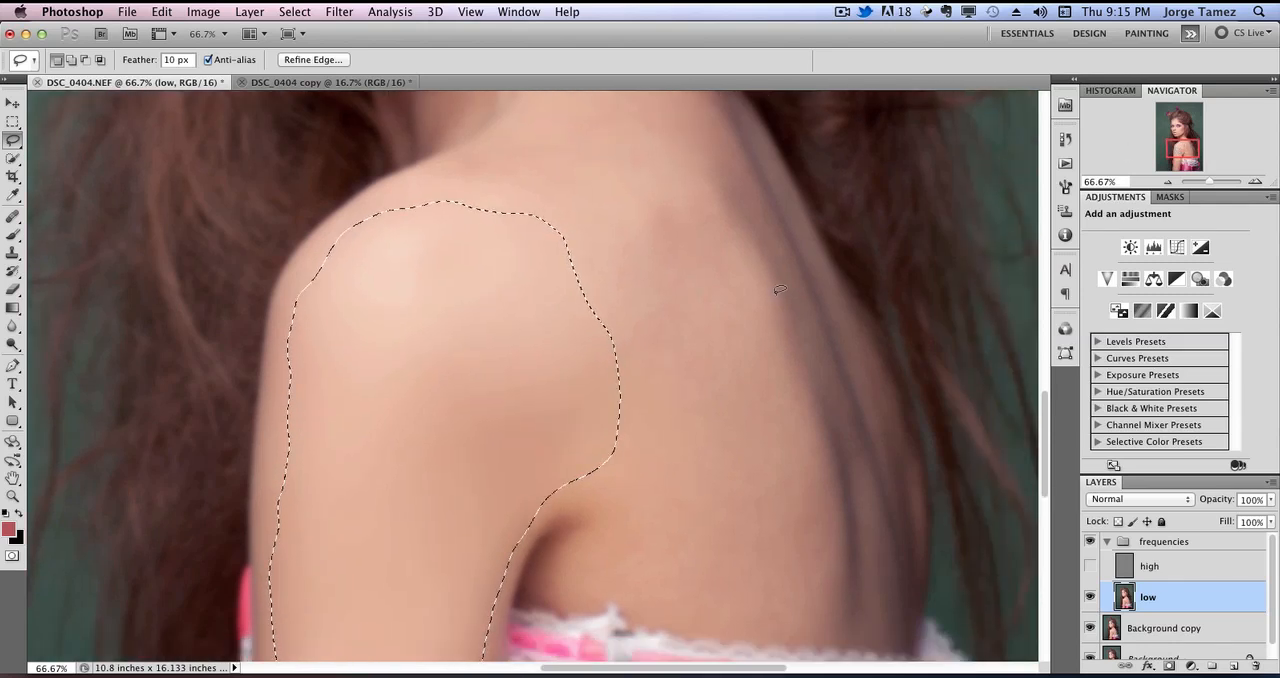
drag(779, 291, 768, 301)
click(786, 261)
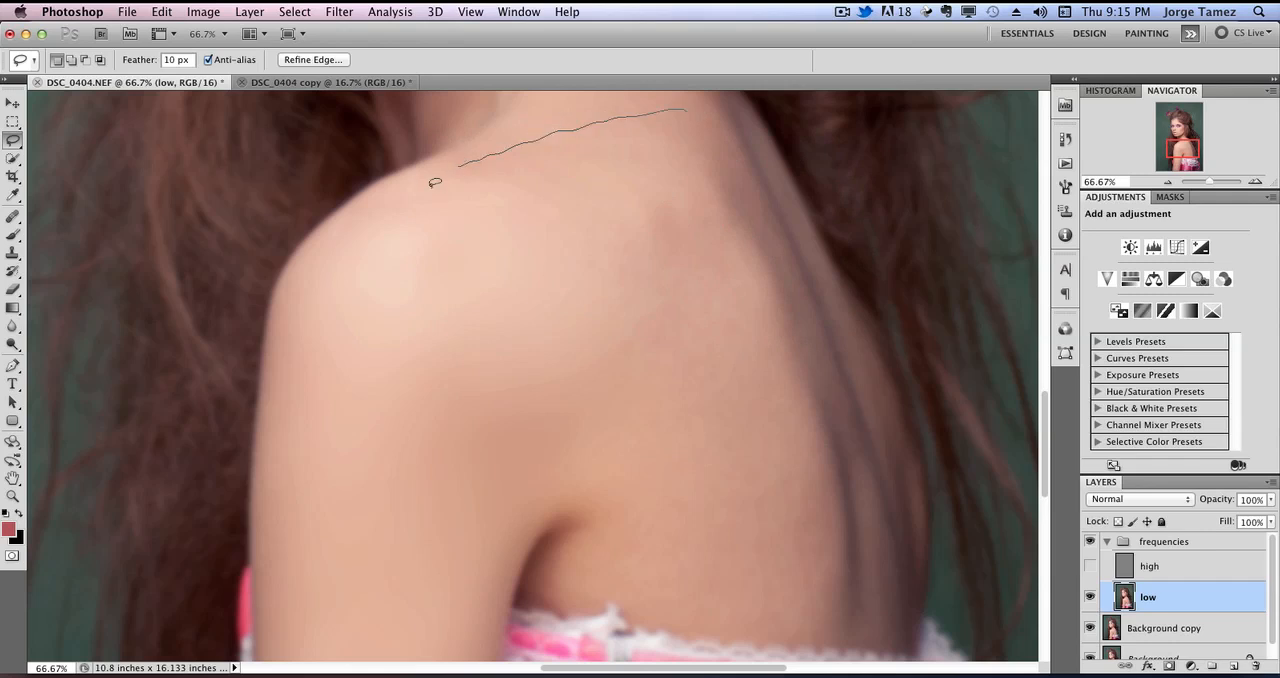
mouse_move(432, 186)
mouse_down()
mouse_move(558, 244)
mouse_move(601, 352)
mouse_up()
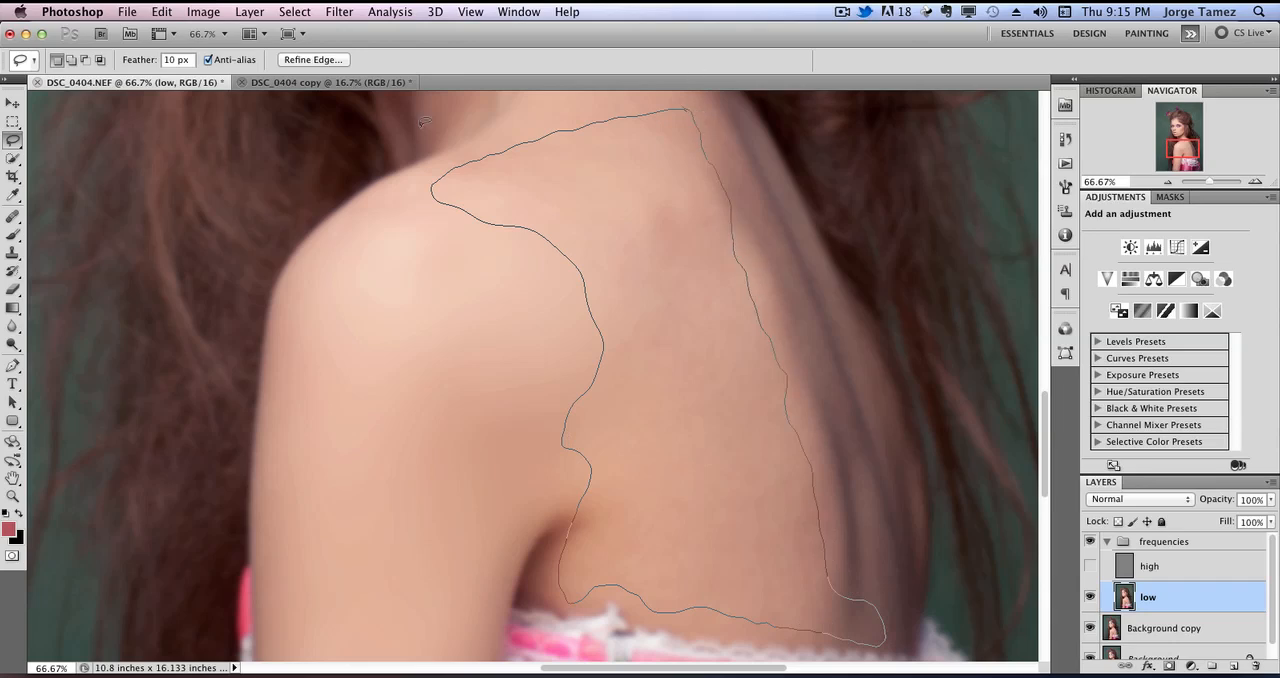
drag(424, 122, 426, 124)
Blur the selected back area with a 23.1-pixel Gaussian Blur and deselect.
click(339, 11)
mouse_move(470, 183)
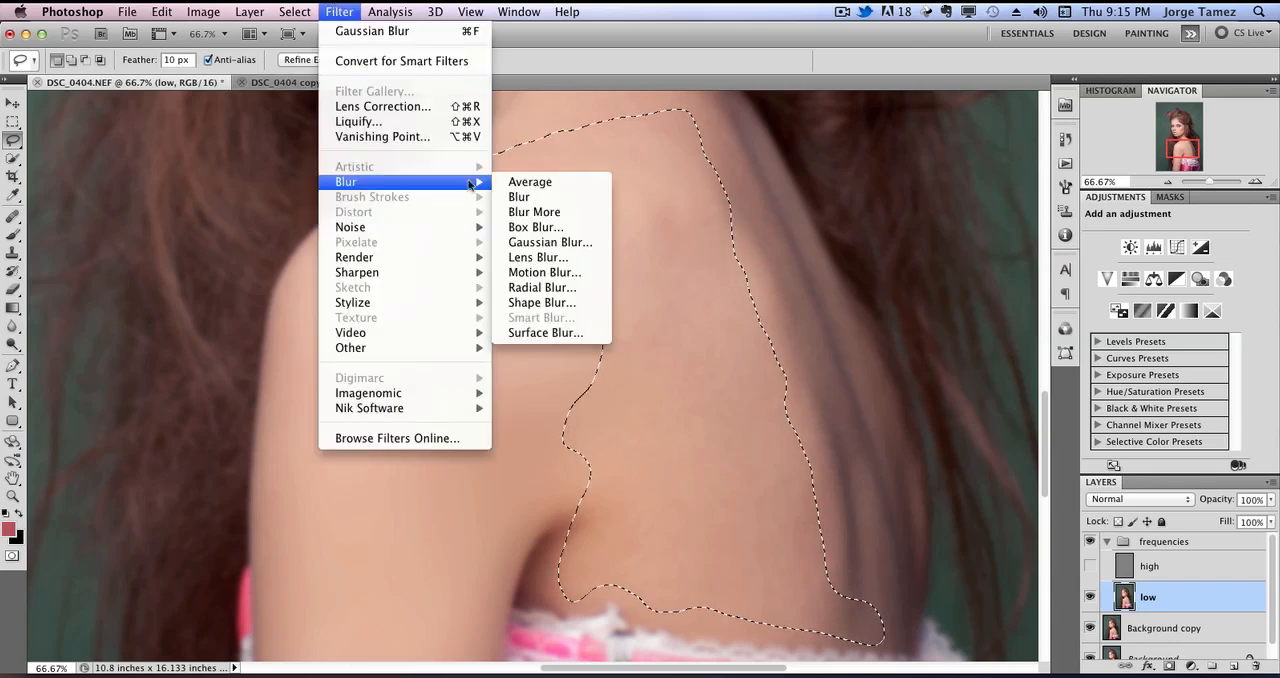
click(586, 244)
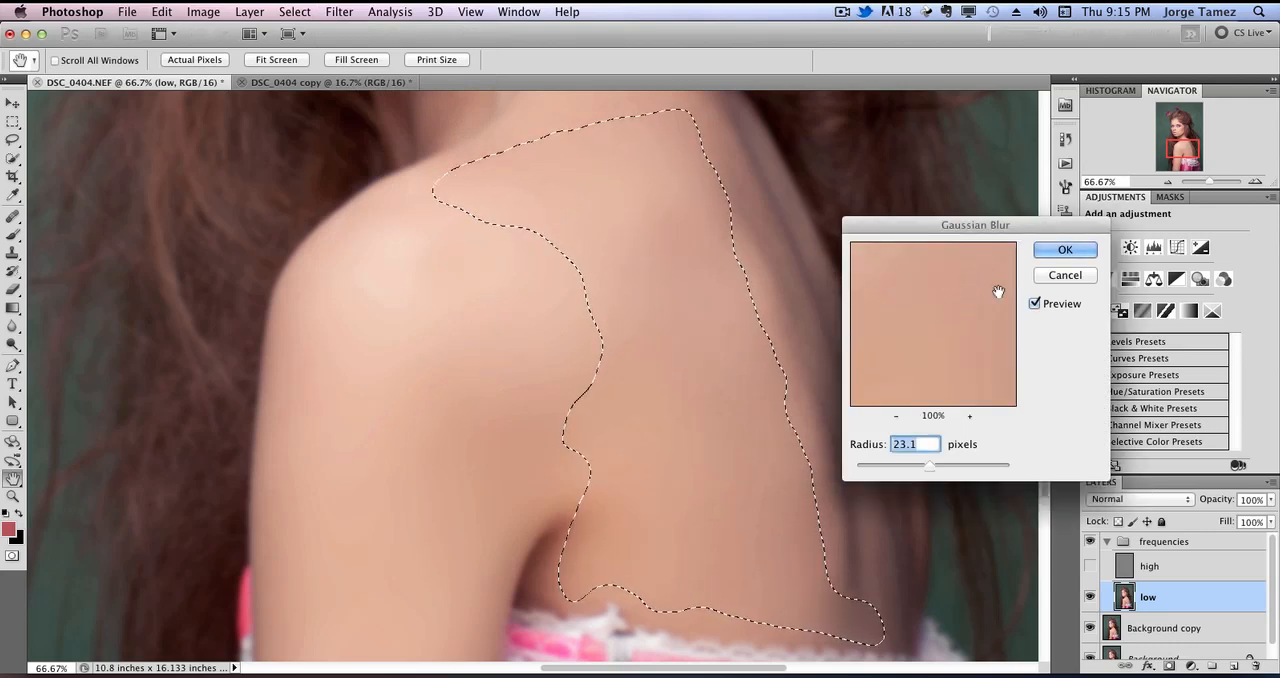
click(1065, 249)
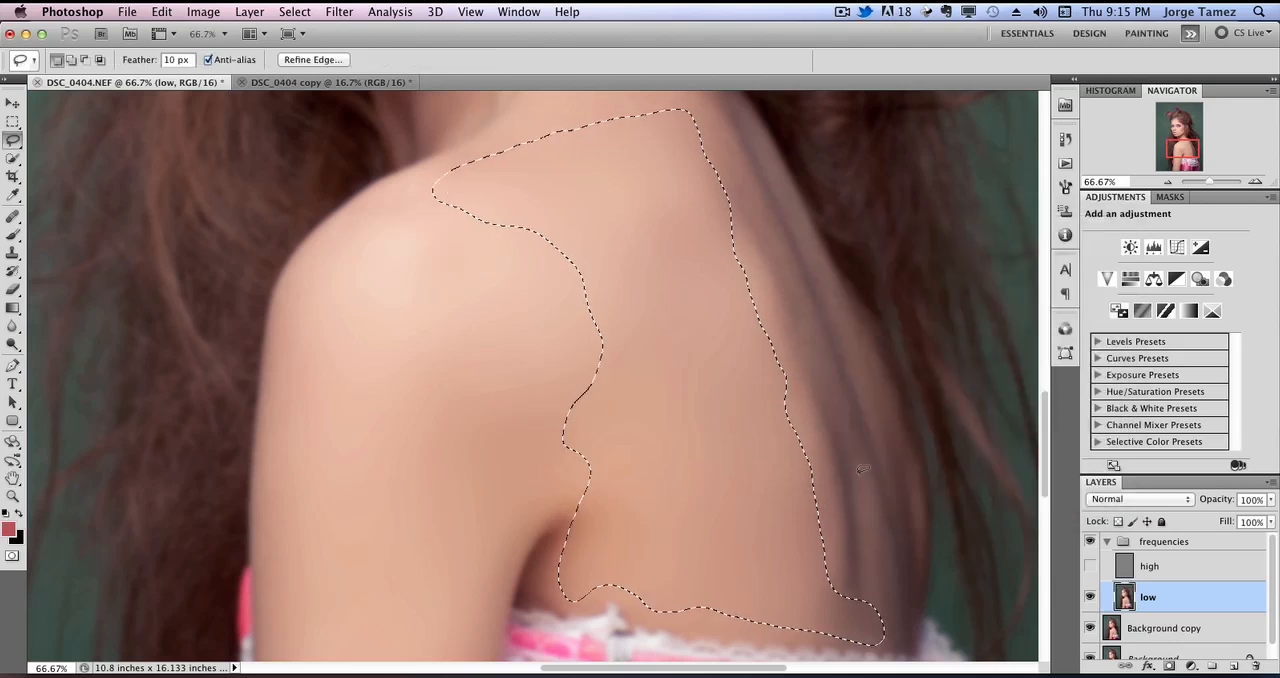
key(super+d)
Lasso the long strip with dark streaks along the far side of the back, from the neck to the corset.
drag(784, 278, 714, 294)
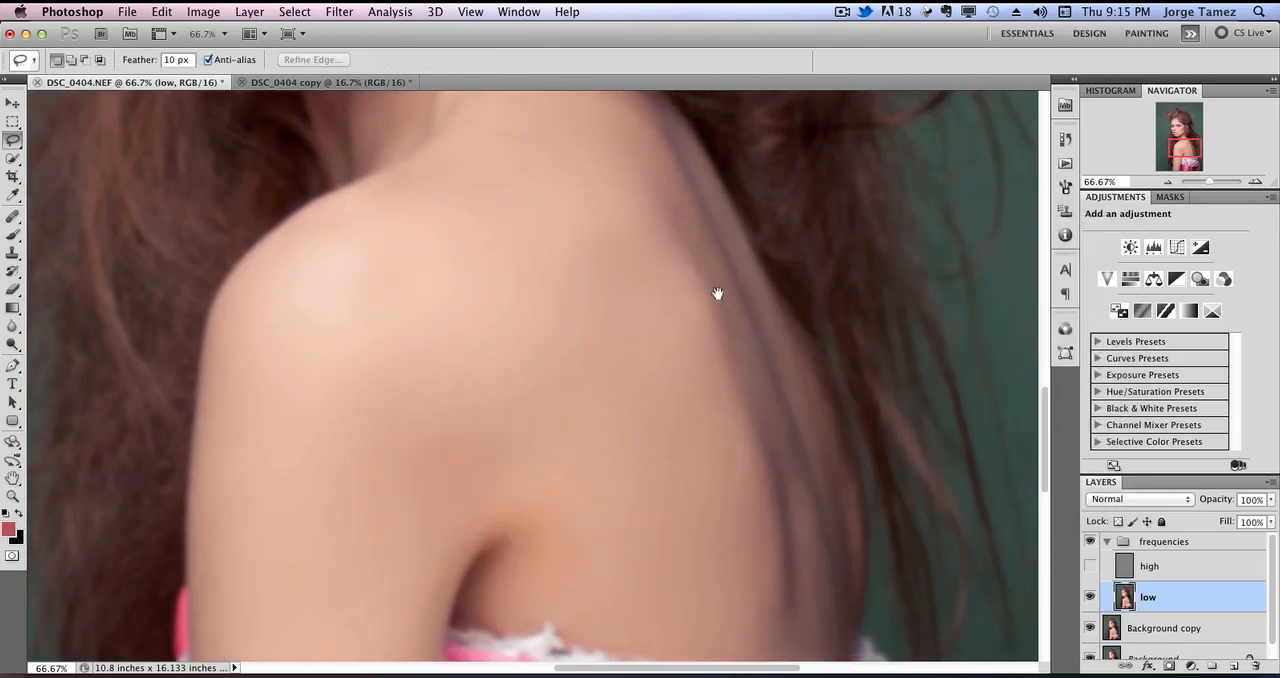
drag(643, 130, 735, 482)
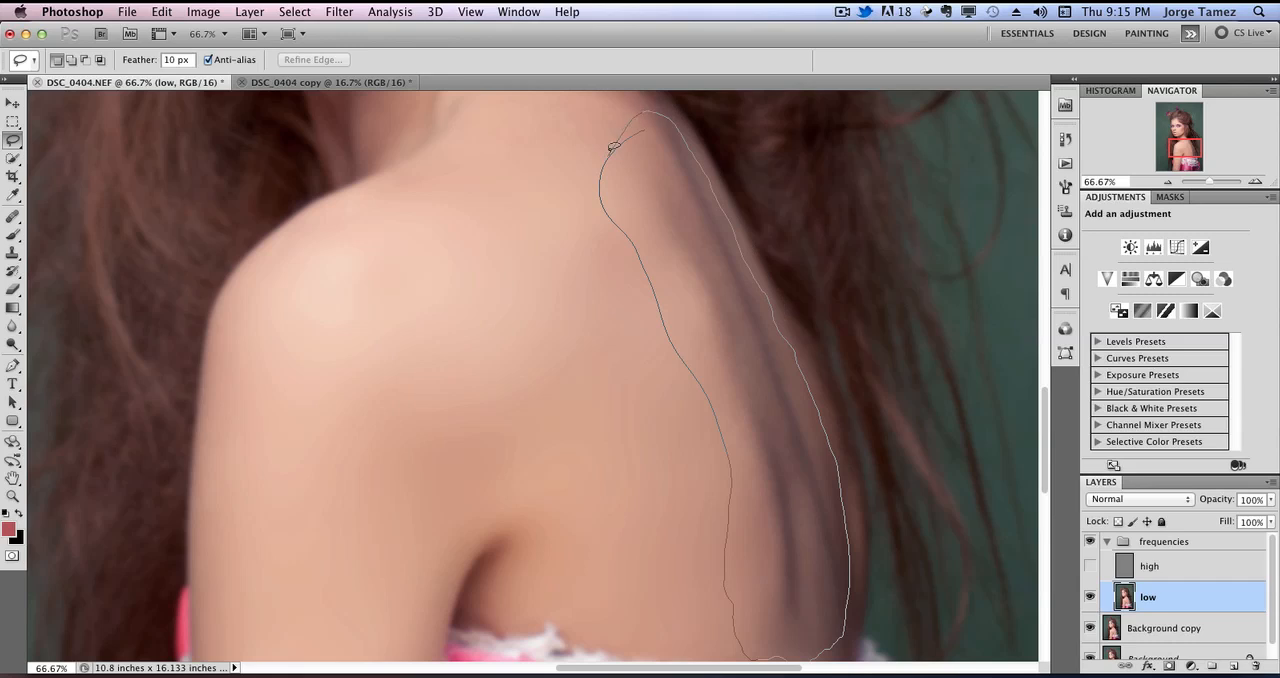
drag(613, 147, 618, 142)
Soften the selected dark streaks with a Gaussian Blur at a radius of 8.9 pixels.
click(339, 11)
mouse_move(405, 180)
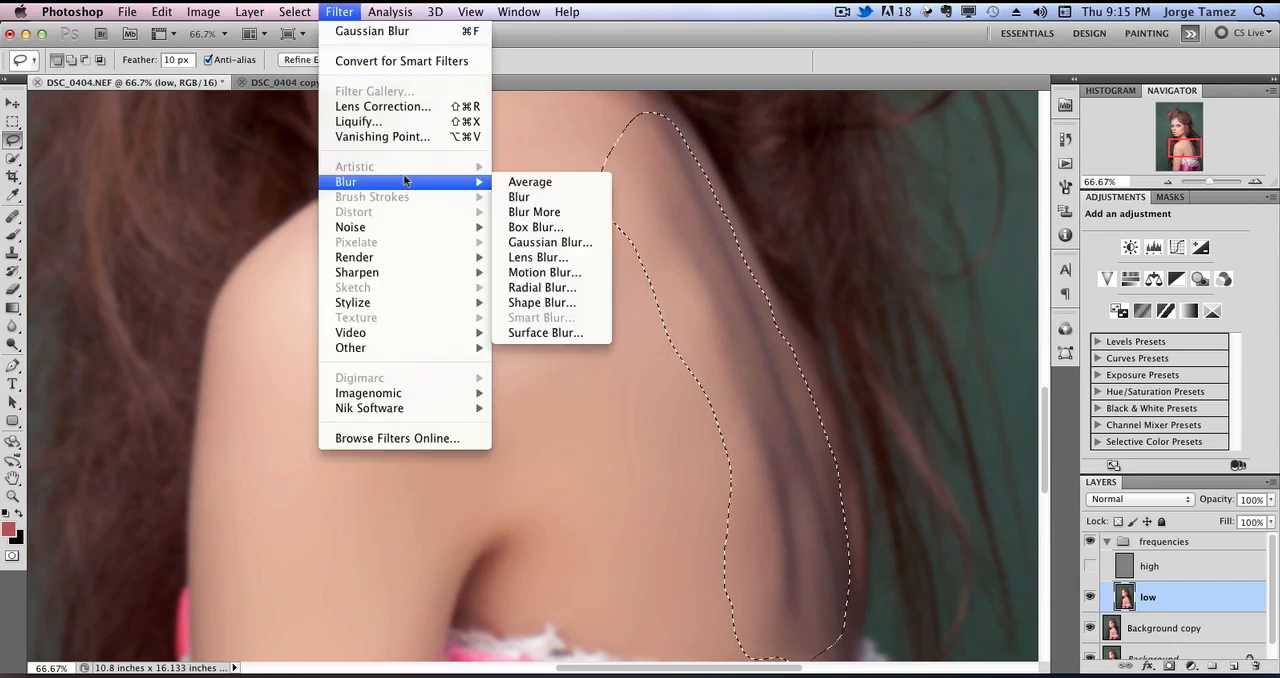
click(586, 241)
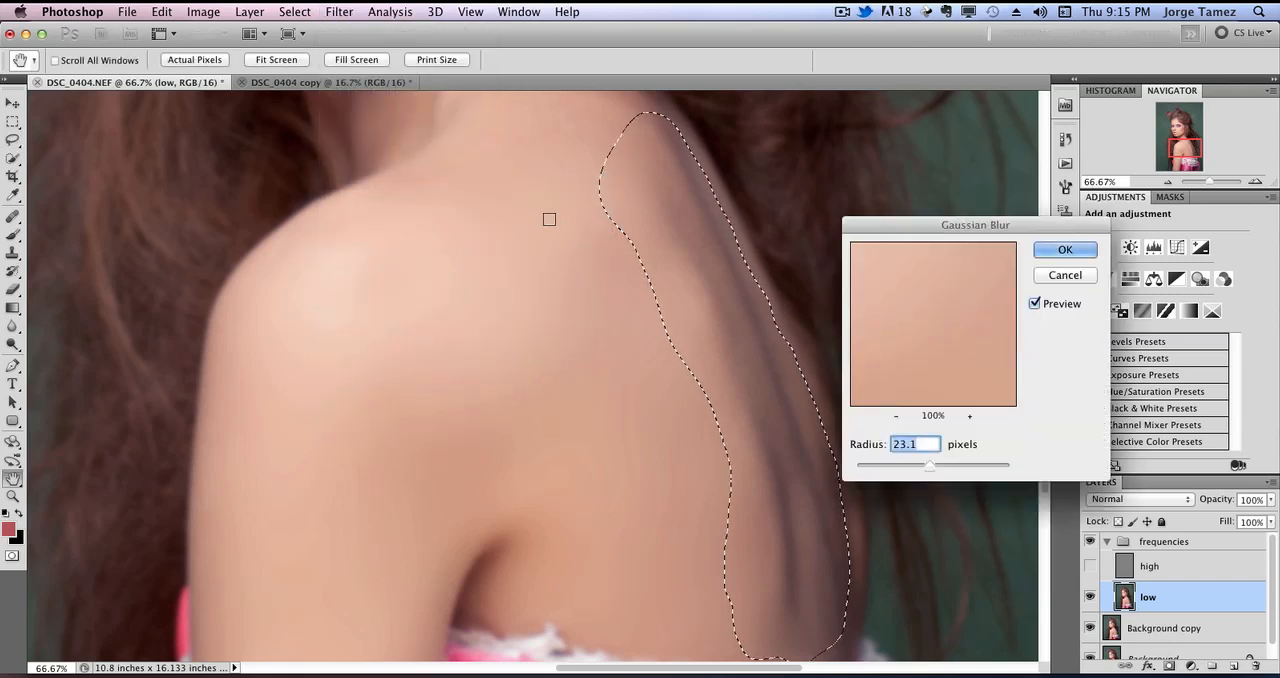
drag(926, 223, 1019, 247)
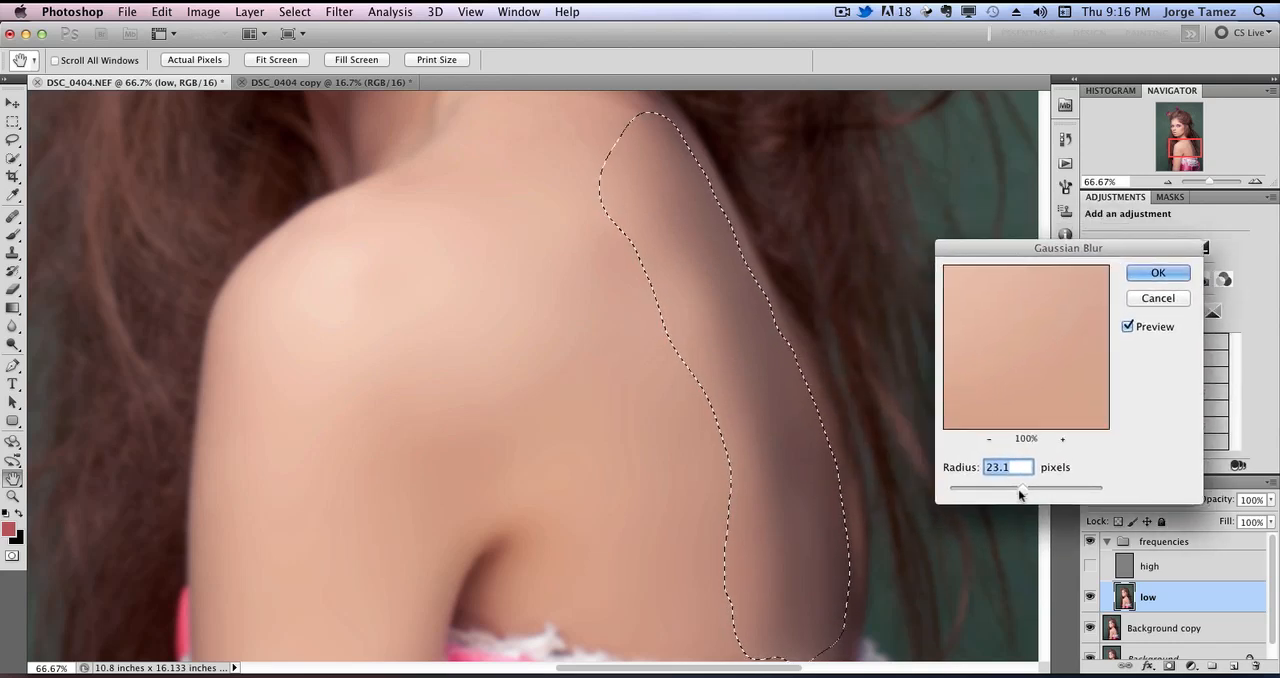
drag(996, 490, 1015, 497)
drag(1022, 493, 1002, 493)
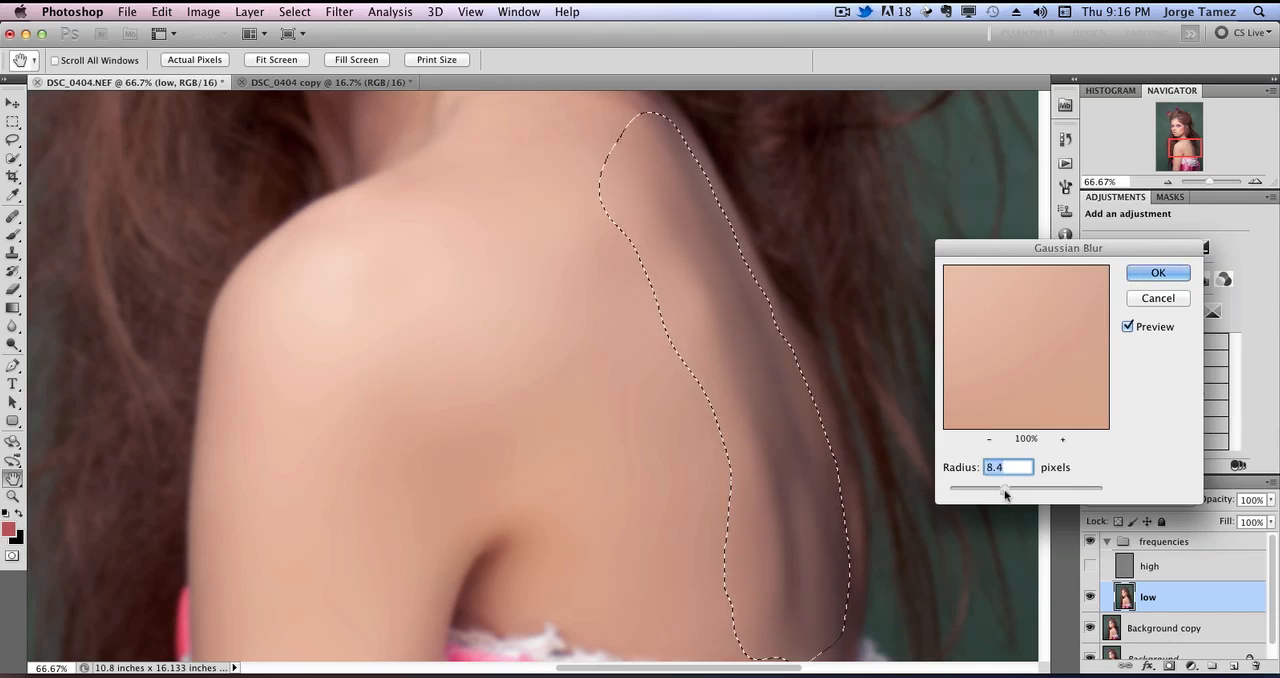
click(1132, 326)
click(1128, 326)
drag(1011, 490, 1019, 489)
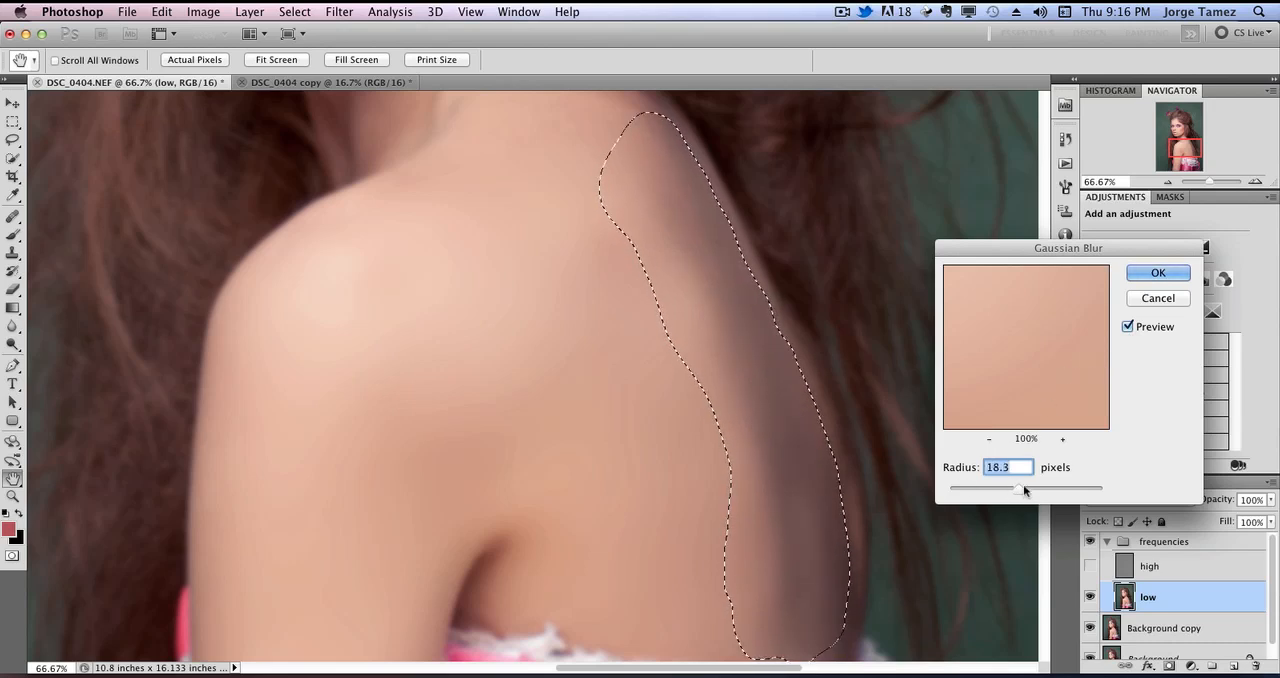
mouse_move(1012, 485)
mouse_down()
mouse_move(951, 487)
mouse_move(1026, 484)
mouse_move(1012, 489)
mouse_up()
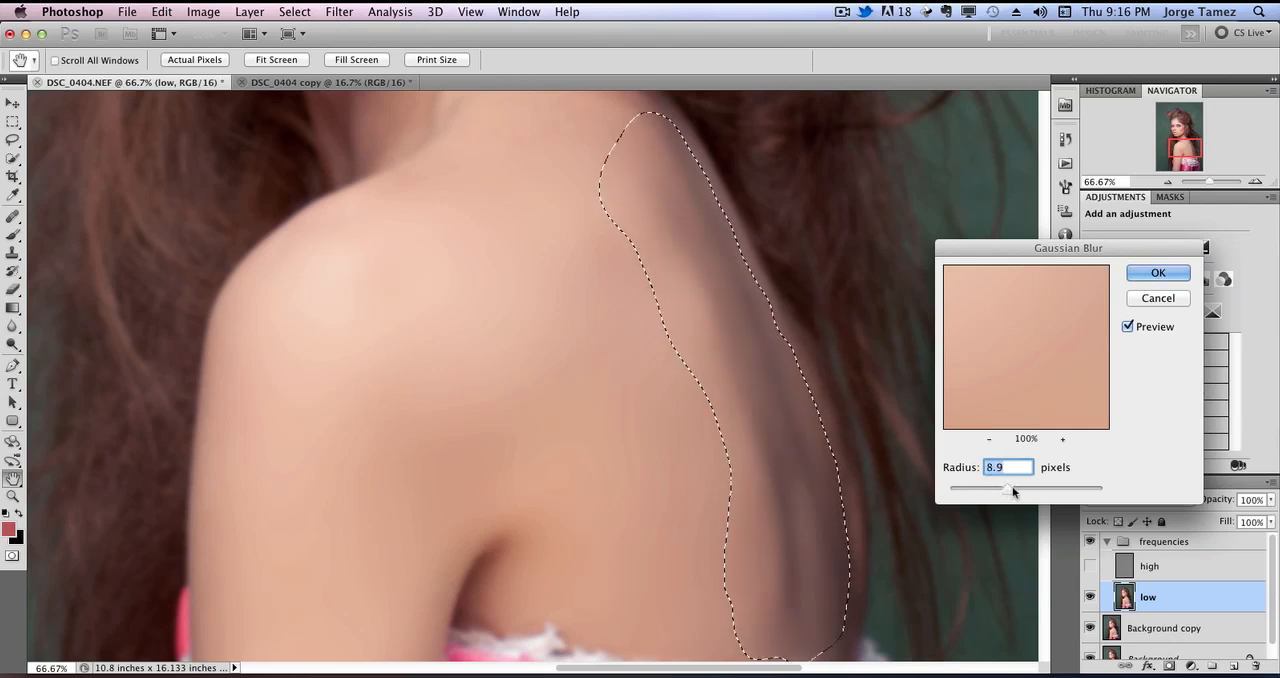
click(1158, 273)
key(l)
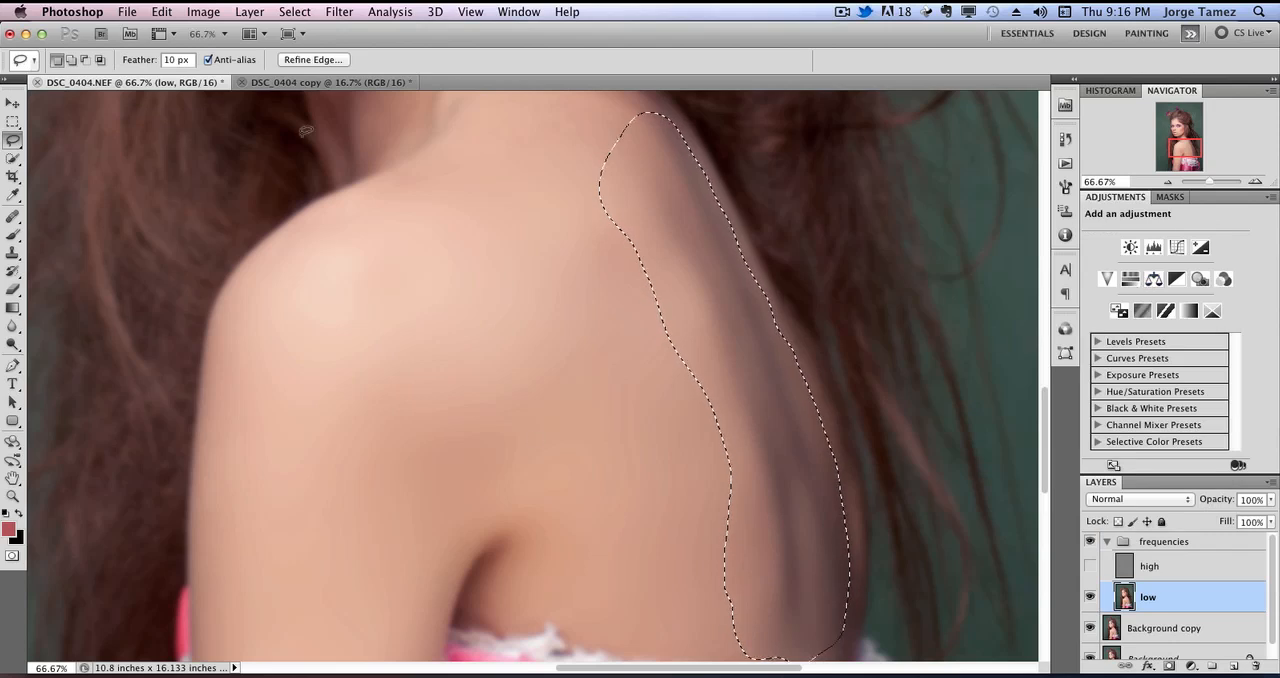
Apply a Median filter with a 58-pixel radius to the selected dark strip along the far side of the back.
click(339, 11)
mouse_move(455, 230)
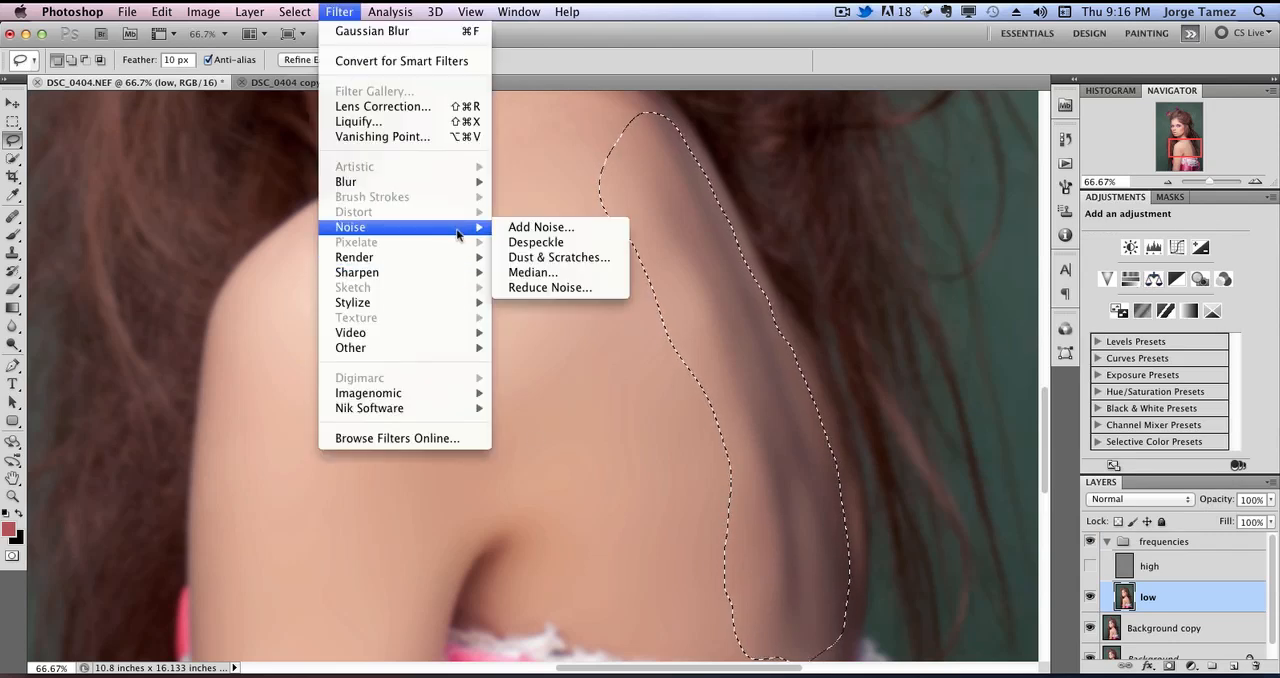
click(587, 273)
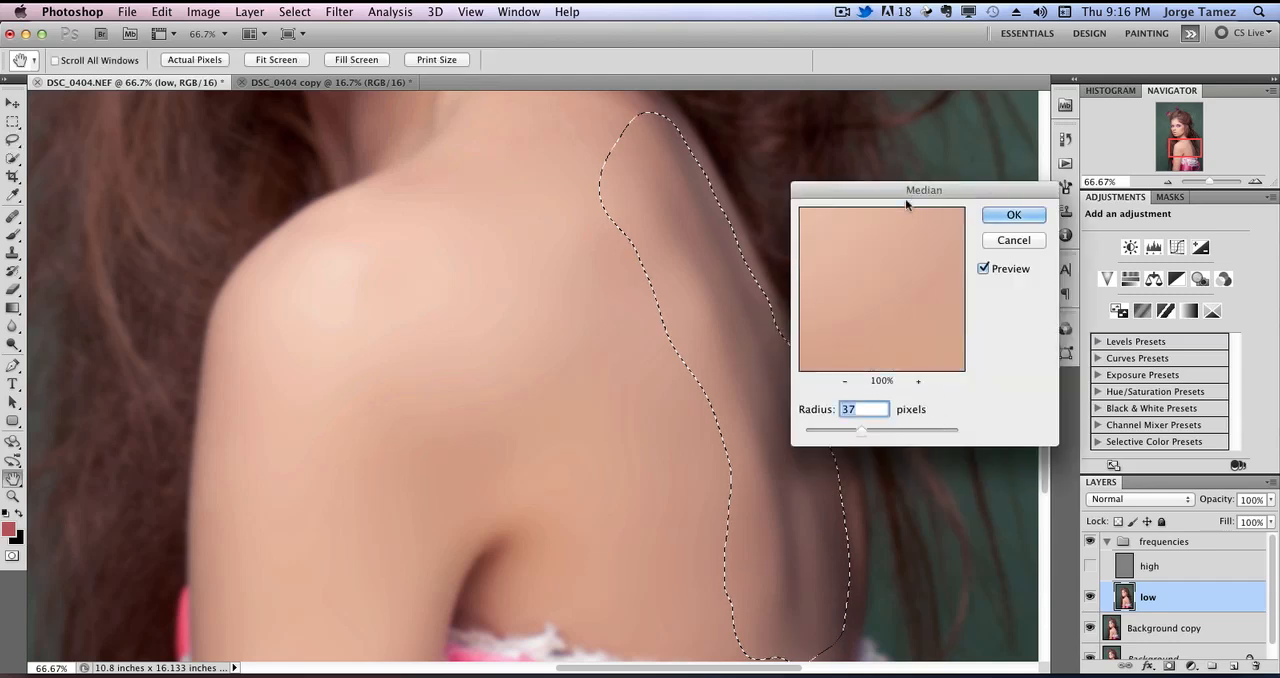
drag(907, 193, 1016, 194)
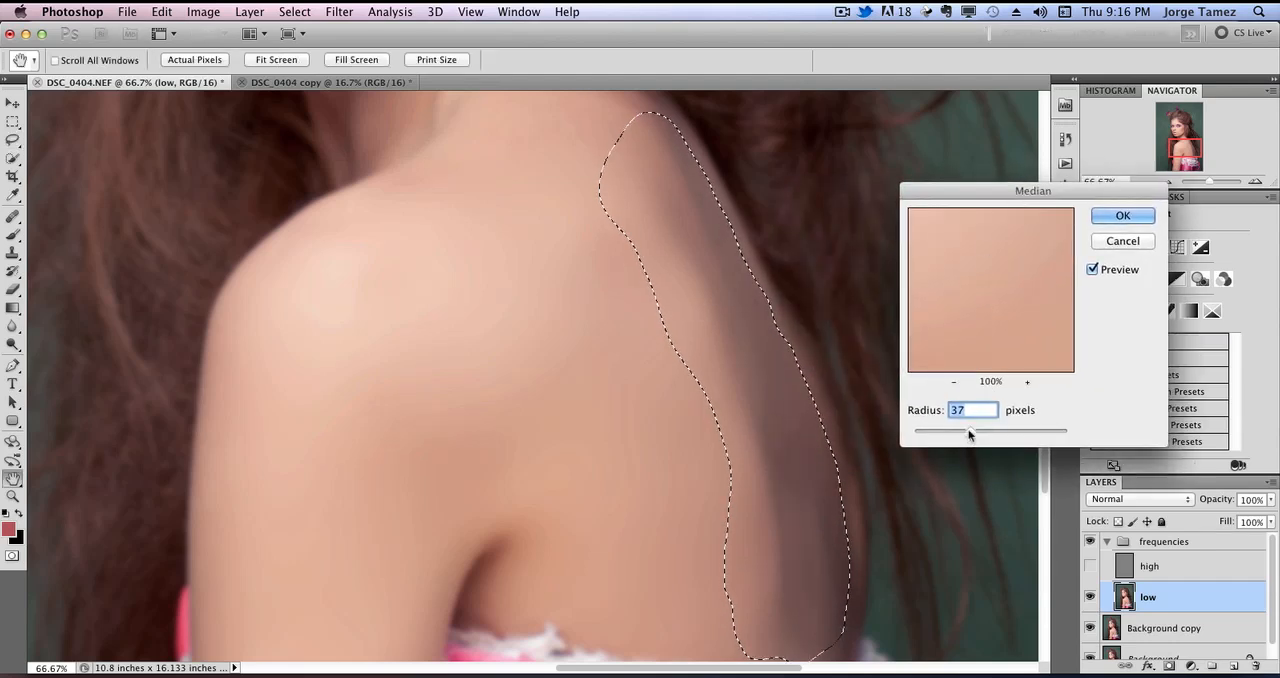
mouse_move(969, 436)
mouse_down()
mouse_move(918, 442)
mouse_move(981, 433)
mouse_up()
drag(980, 433, 993, 435)
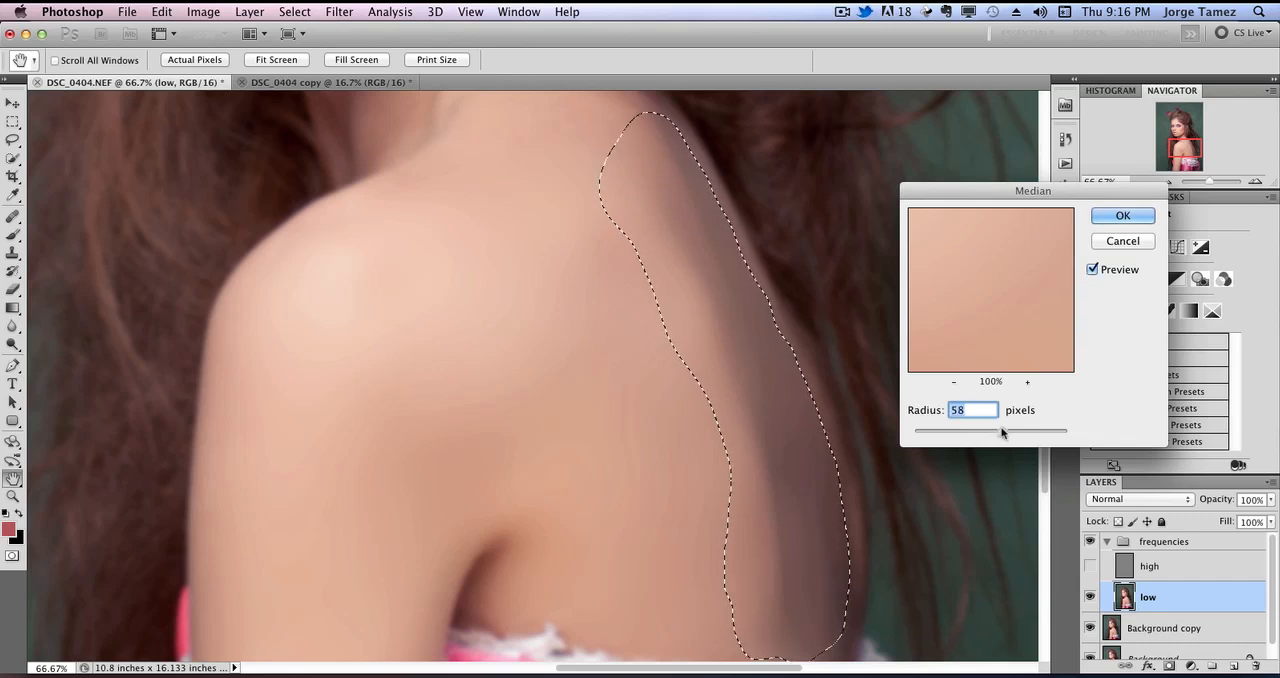
drag(990, 436, 1002, 432)
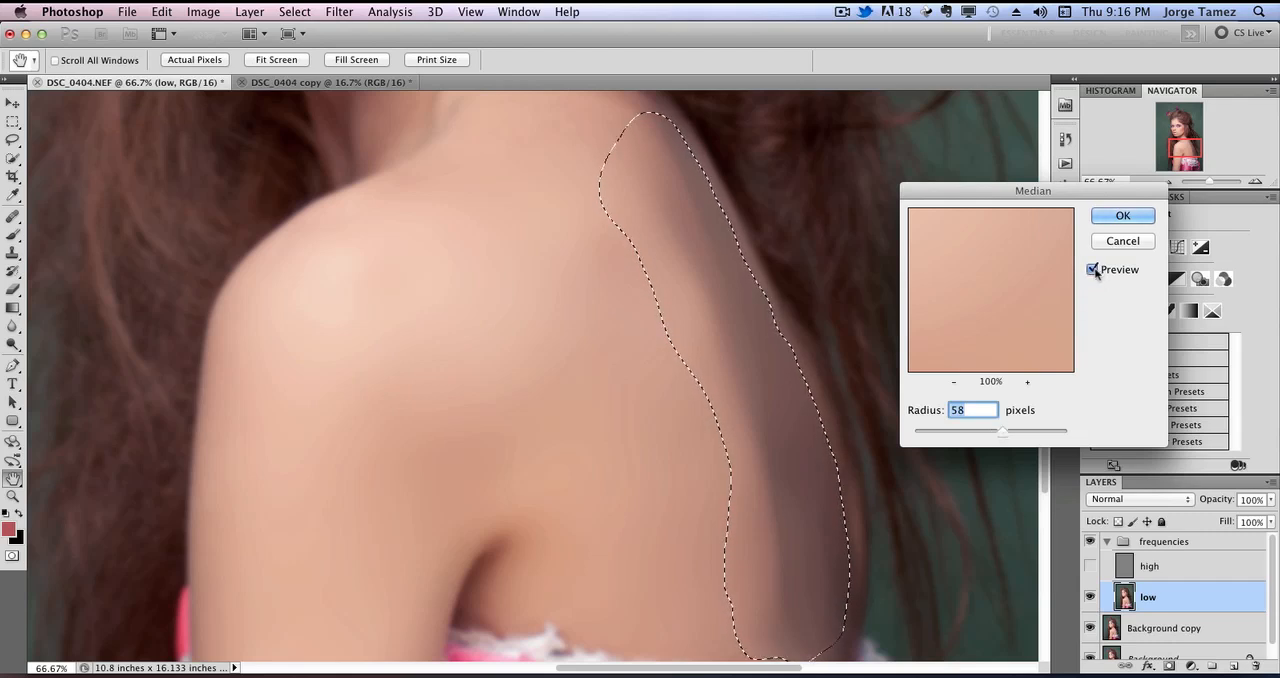
click(1122, 215)
Soften the selected strip with a 22.2-pixel Gaussian Blur and deselect it.
click(339, 11)
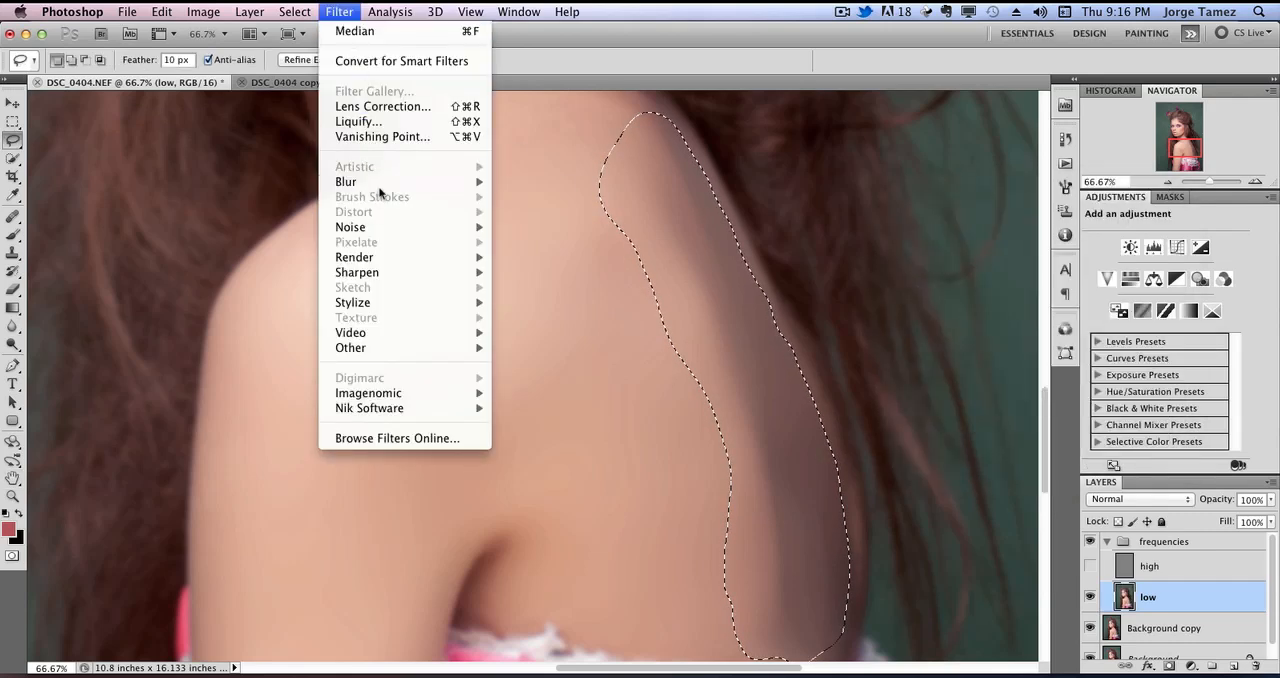
mouse_move(380, 182)
click(556, 246)
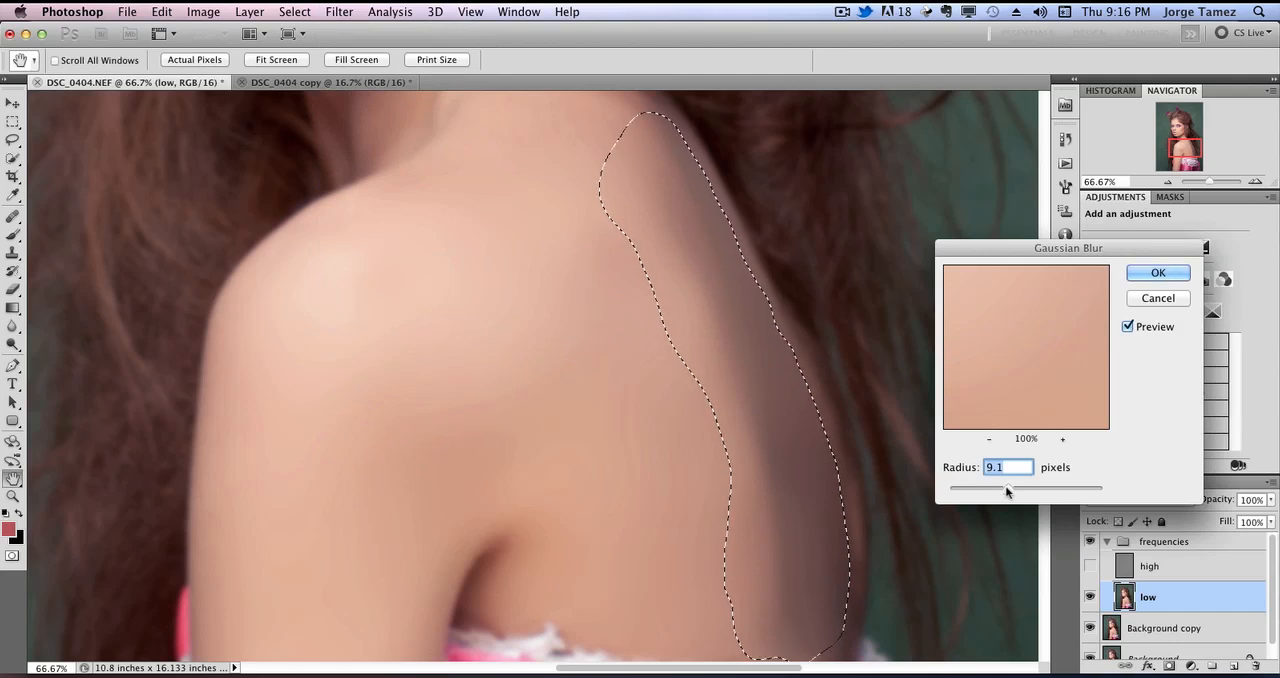
mouse_move(1002, 505)
mouse_down()
mouse_move(971, 500)
mouse_move(1031, 494)
mouse_move(1020, 496)
mouse_up()
click(1157, 273)
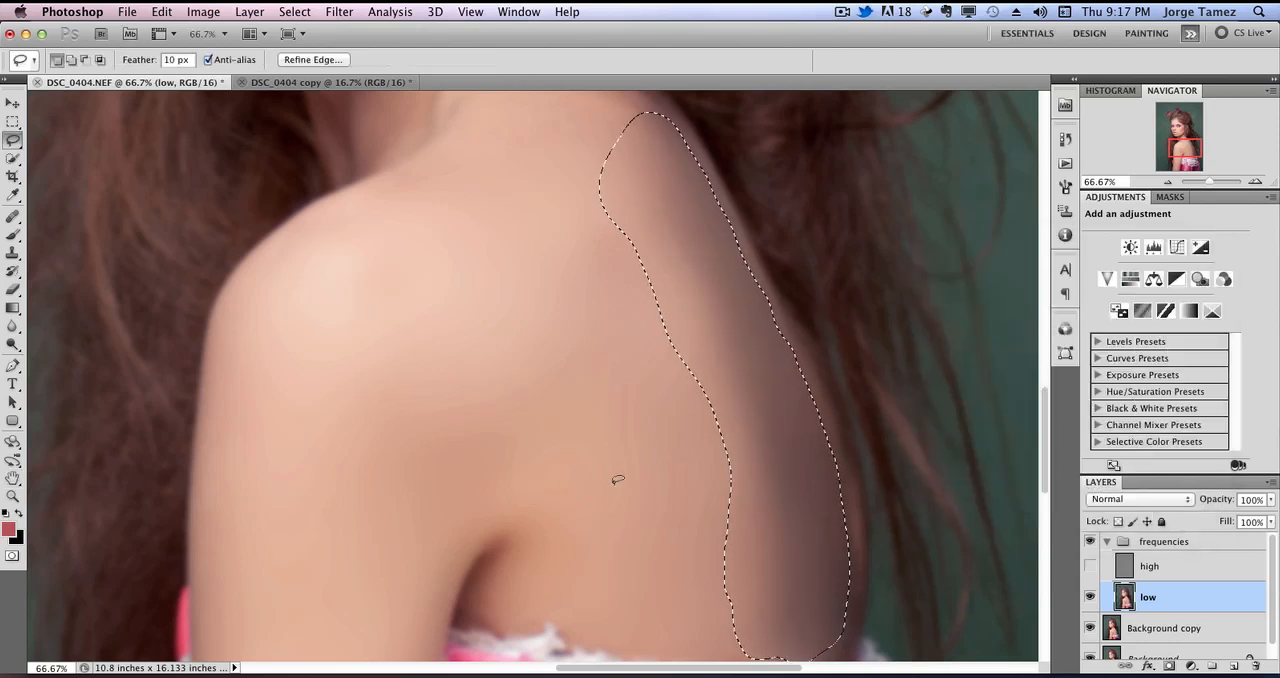
key(super+d)
Lasso the uneven skin from the side of the neck down to the upper back, following the hairline.
mouse_move(806, 475)
mouse_down()
mouse_move(777, 363)
mouse_move(773, 505)
mouse_up()
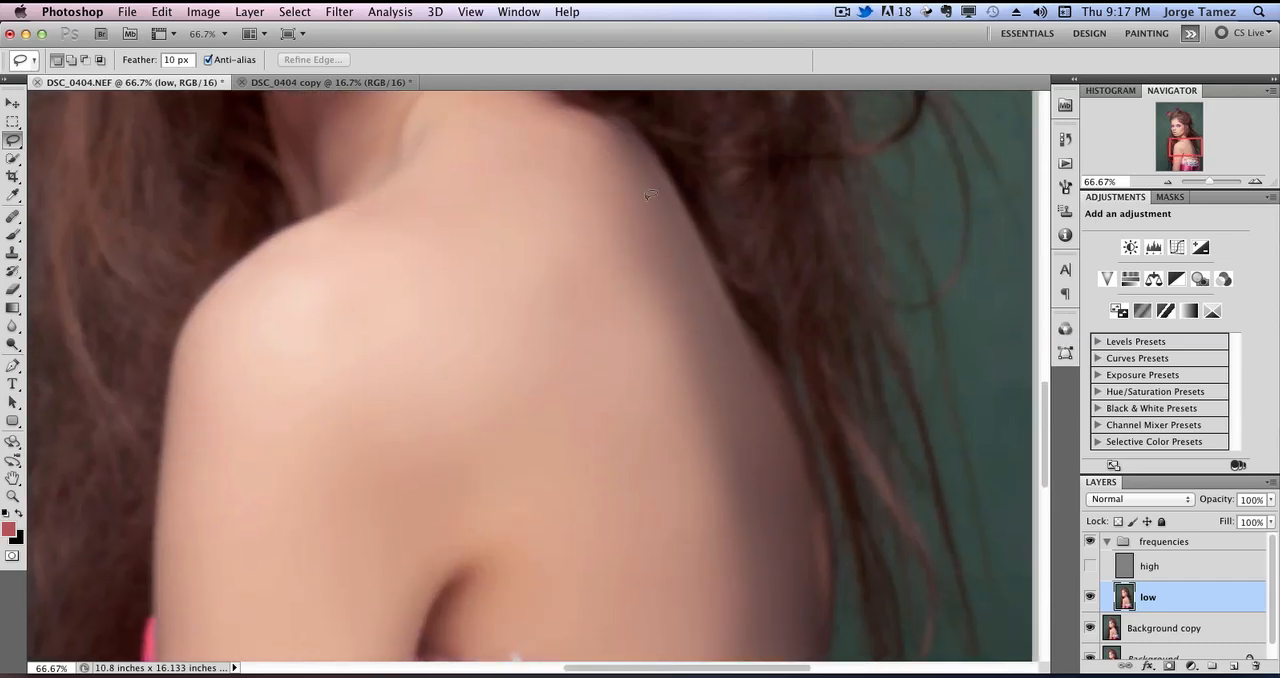
drag(636, 218, 737, 371)
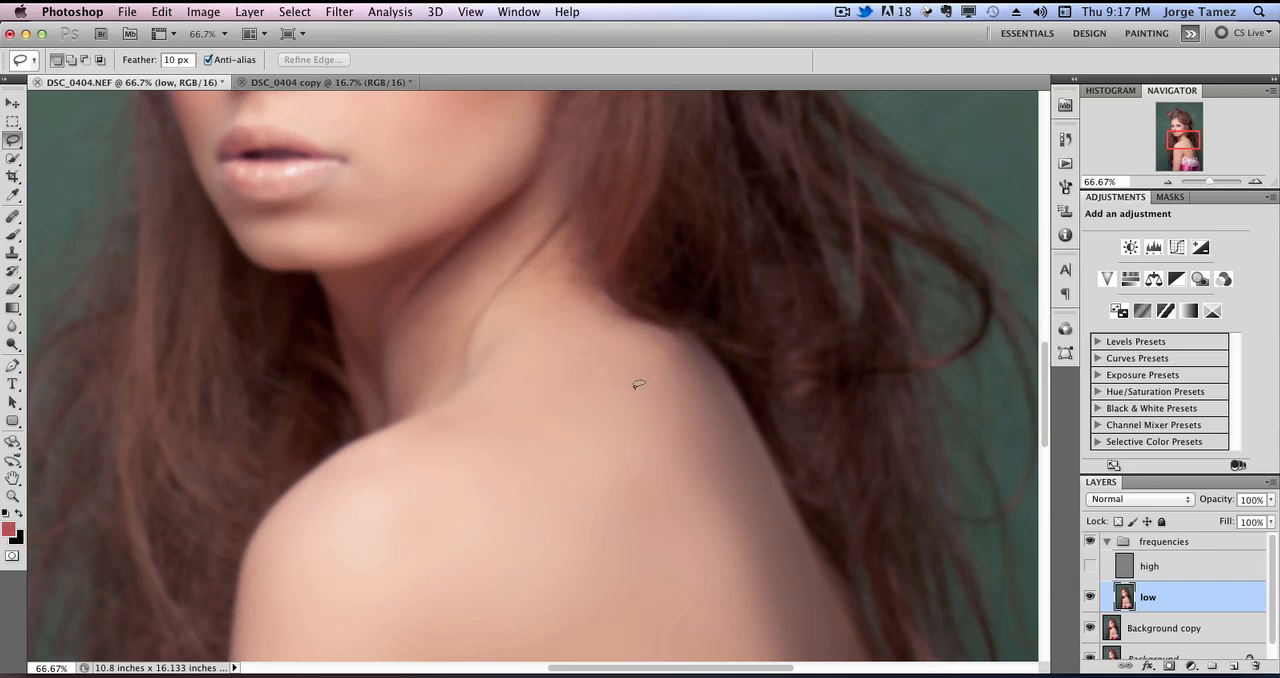
drag(620, 384, 629, 390)
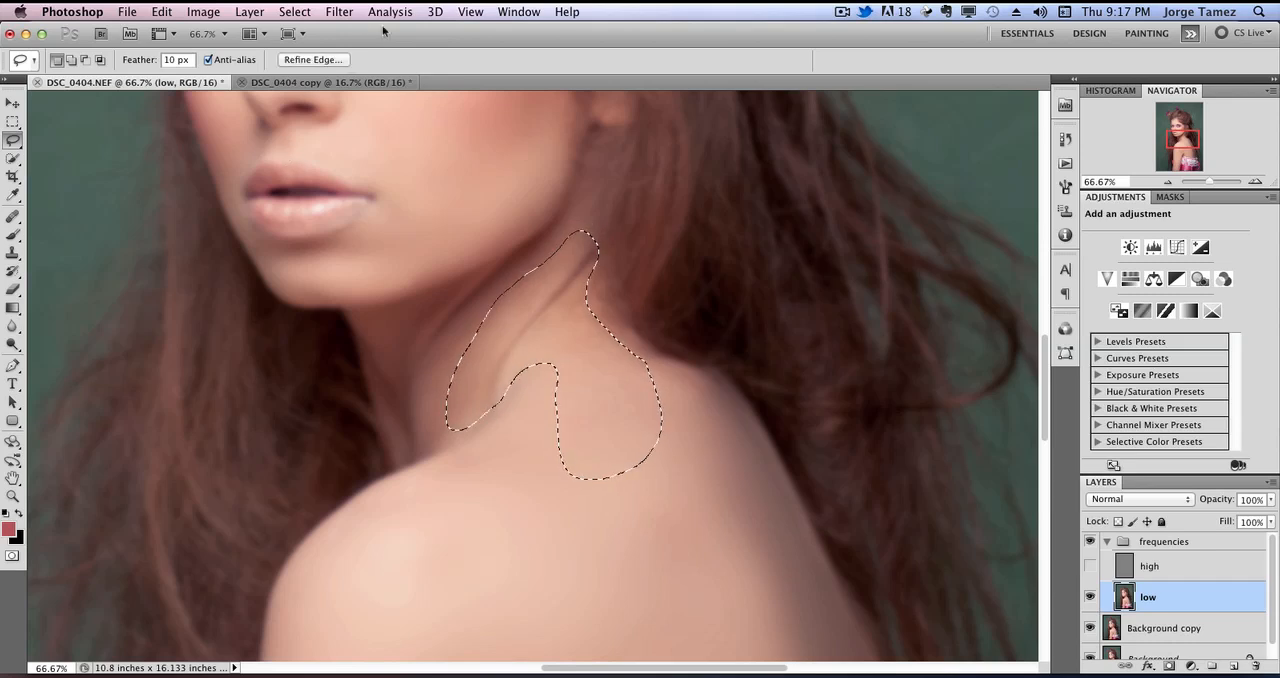
Smooth the selected neck and upper back area with a Gaussian Blur and deselect it.
click(339, 11)
mouse_move(430, 184)
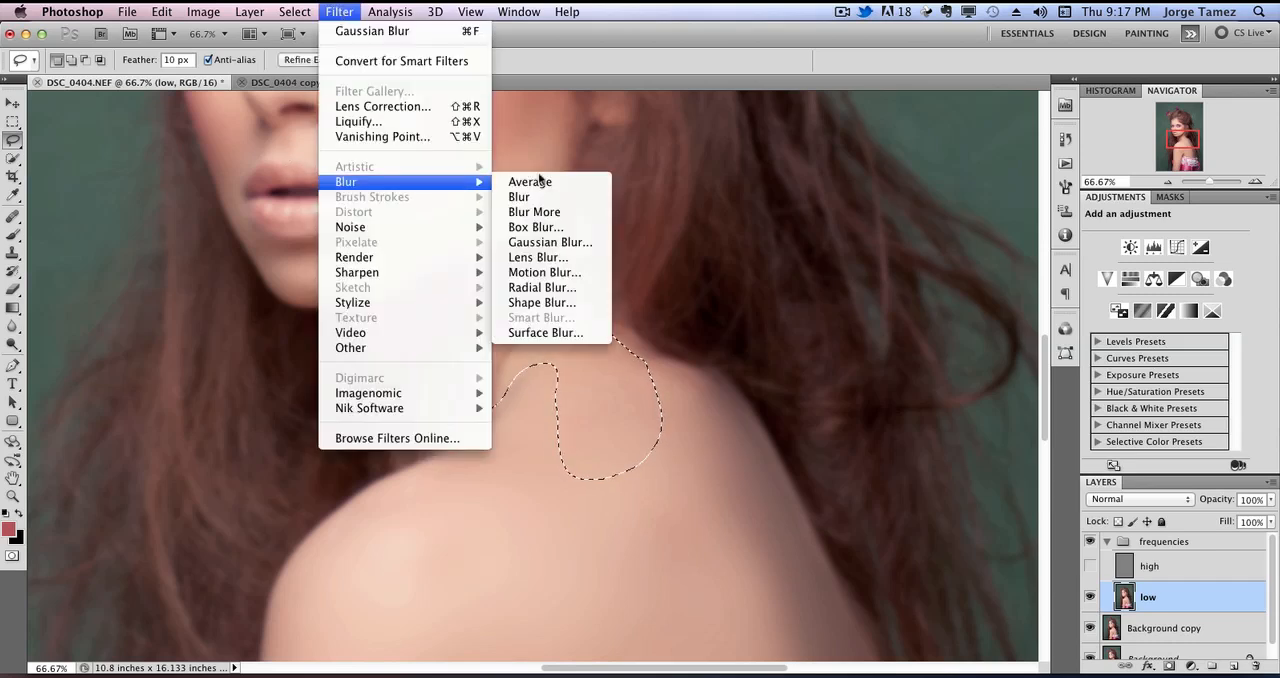
click(560, 242)
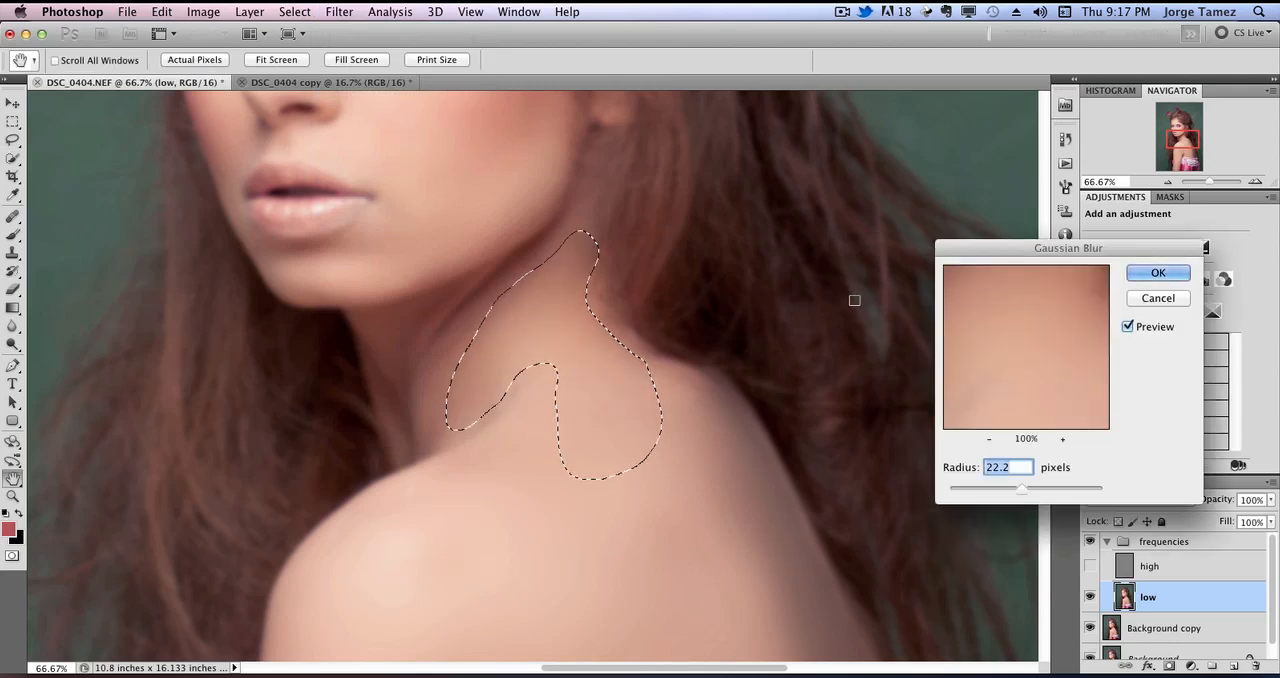
mouse_move(1019, 492)
mouse_down()
mouse_move(994, 492)
mouse_move(1016, 490)
mouse_up()
key(Return)
key(super+d)
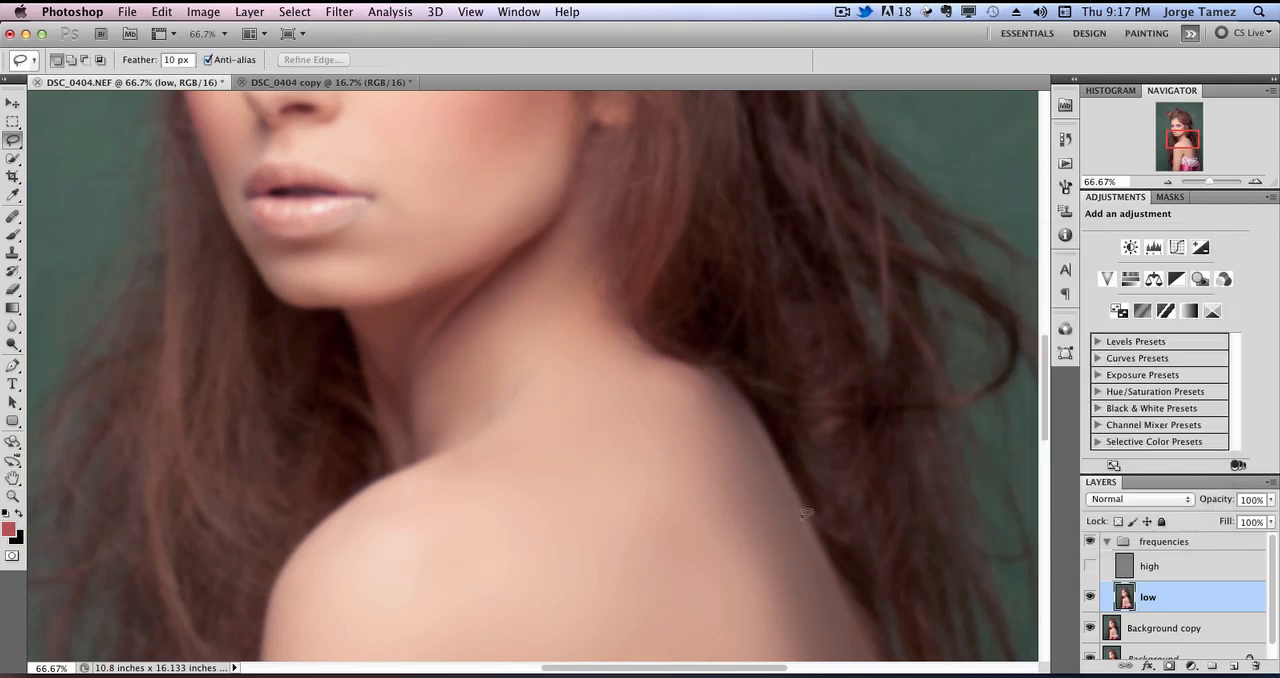
Turn the high layer's visibility back on and make it the active layer, with the face viewed at 100%.
drag(575, 290, 631, 514)
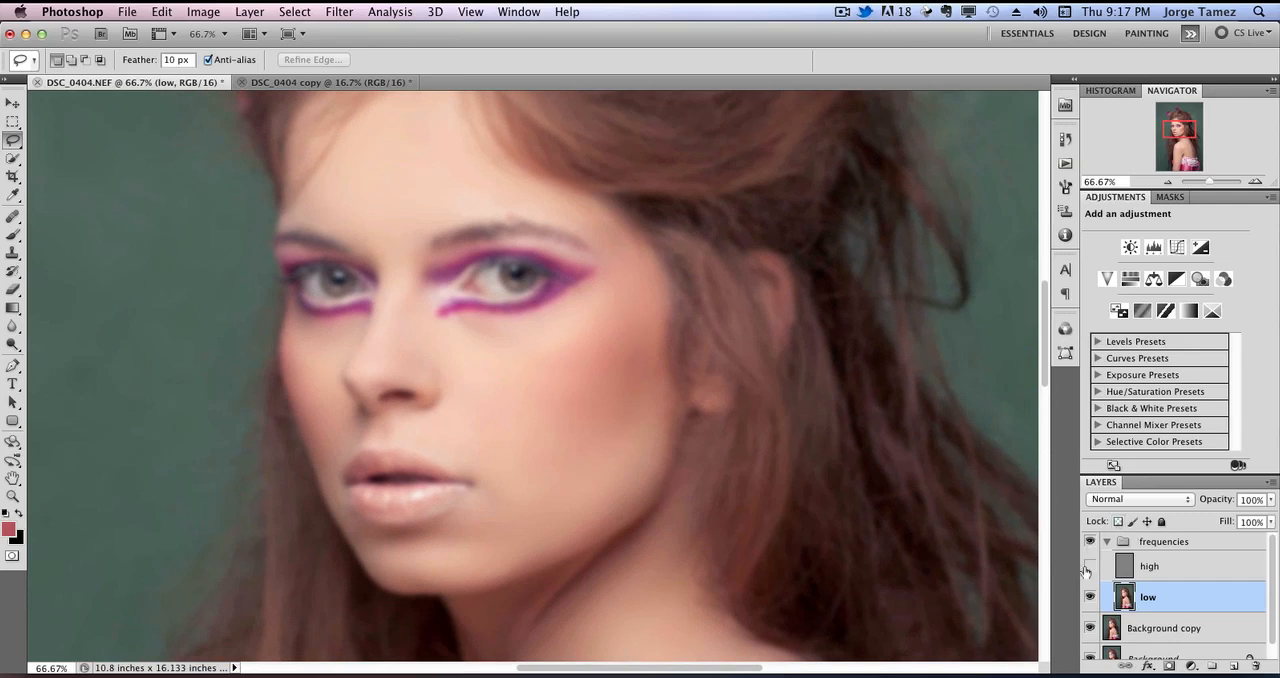
click(1090, 567)
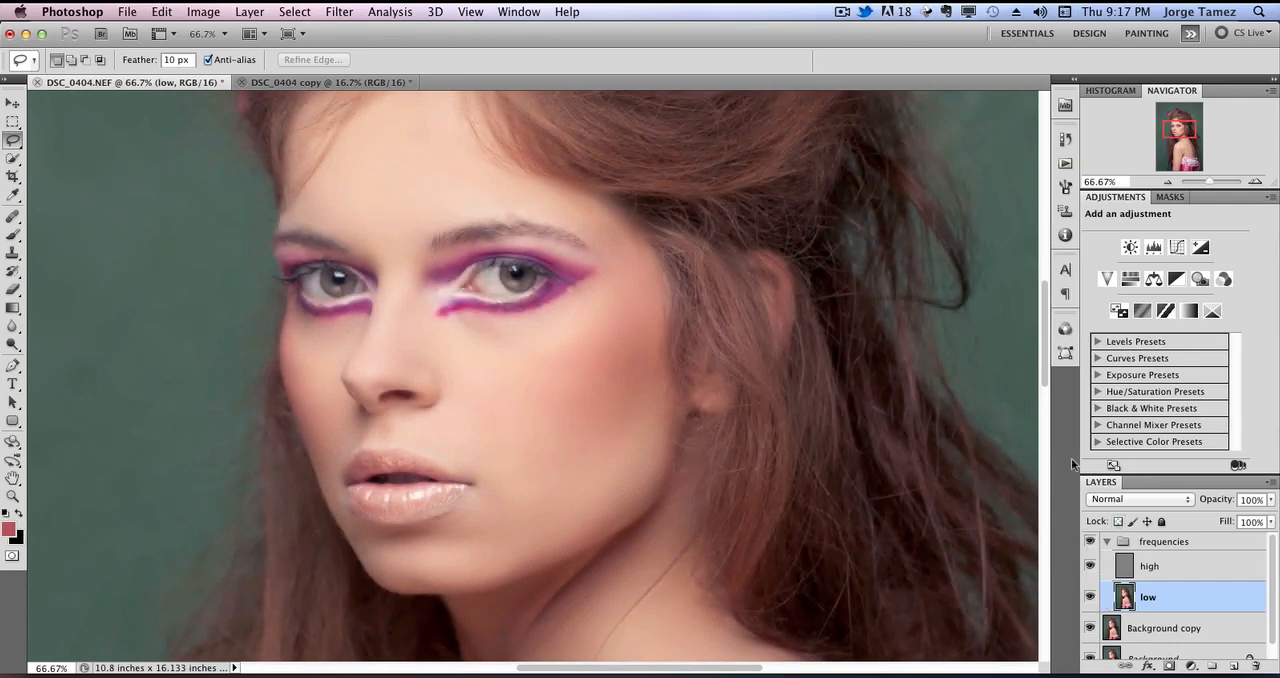
click(1256, 183)
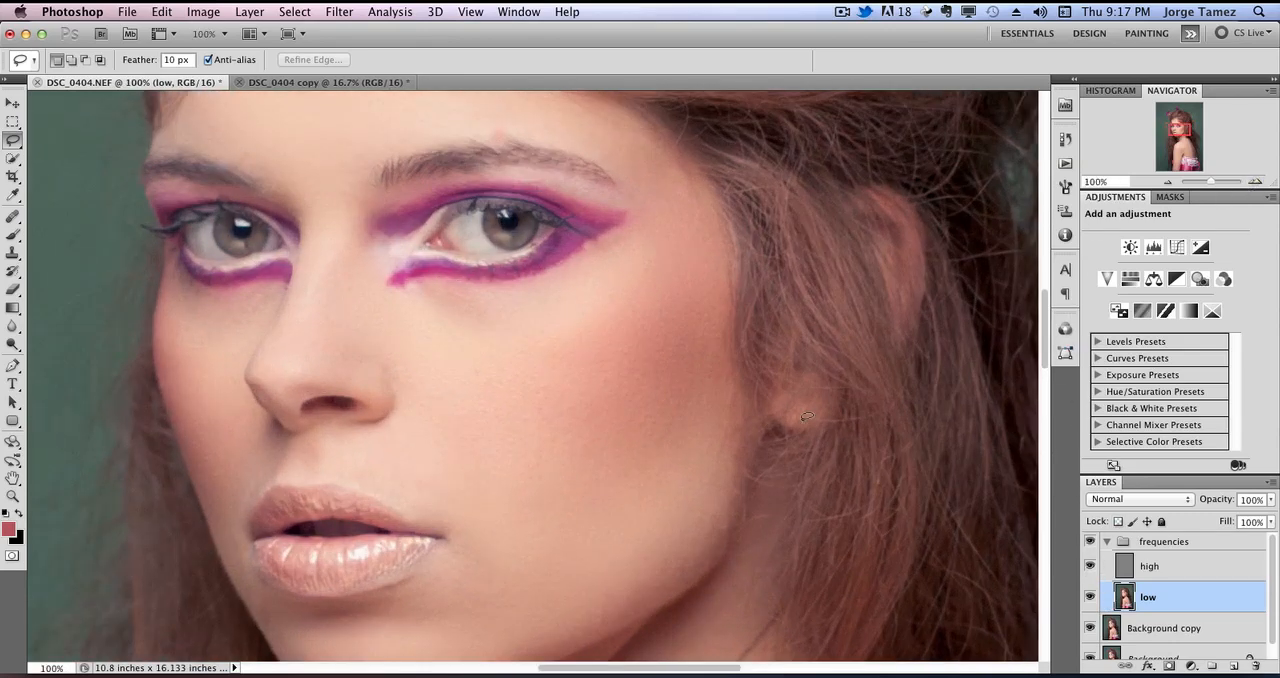
scroll(806, 416, down, 3)
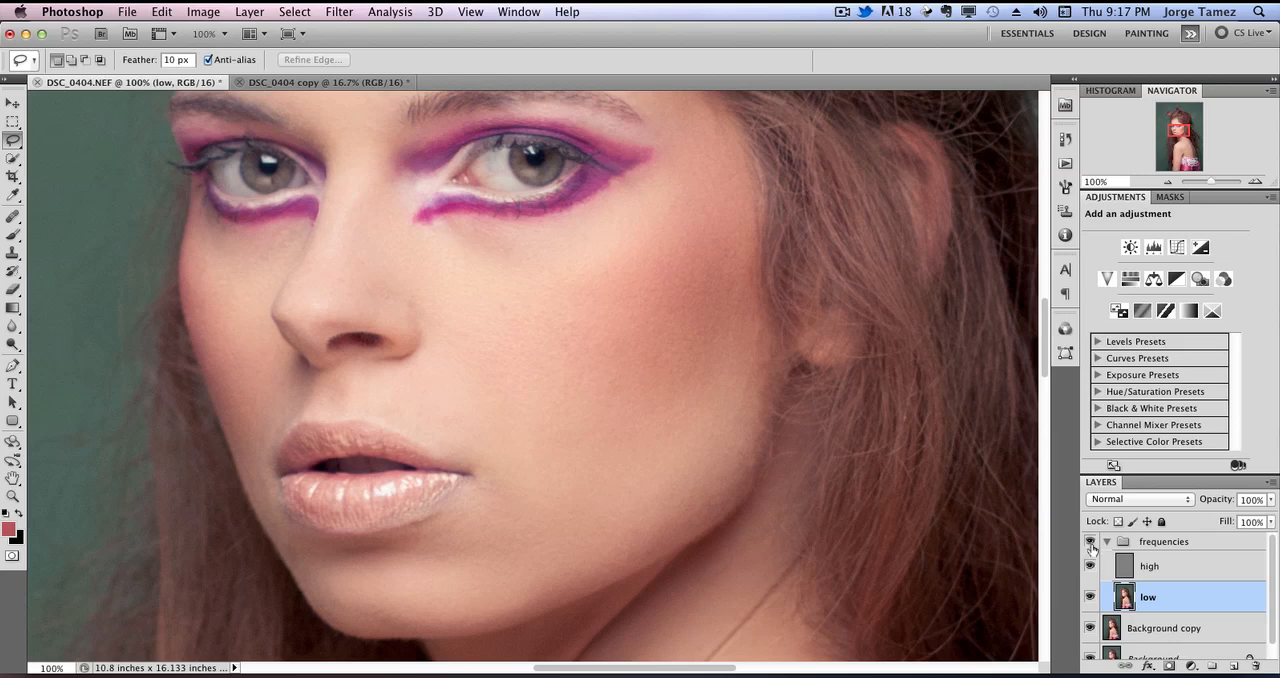
click(1153, 568)
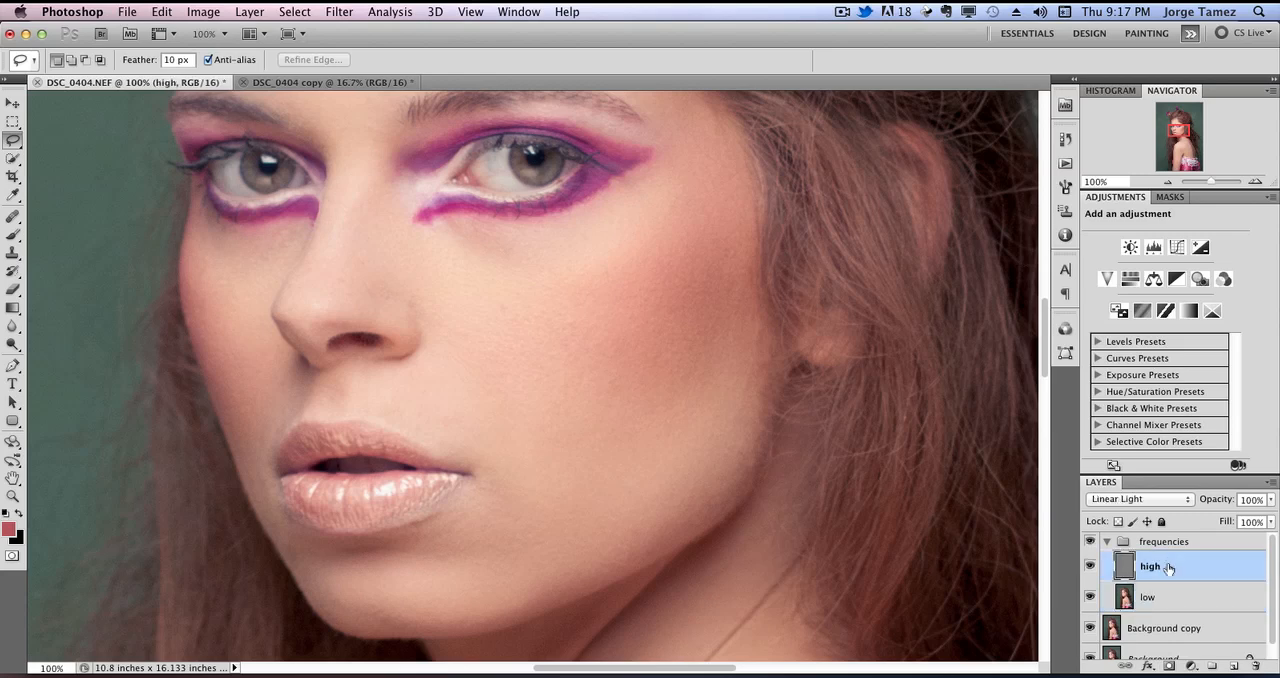
Compare the retouched face with the original by toggling the frequencies group and isolating the Background layer.
click(1091, 541)
click(1091, 541)
drag(1272, 596, 1272, 648)
alt+click(1091, 644)
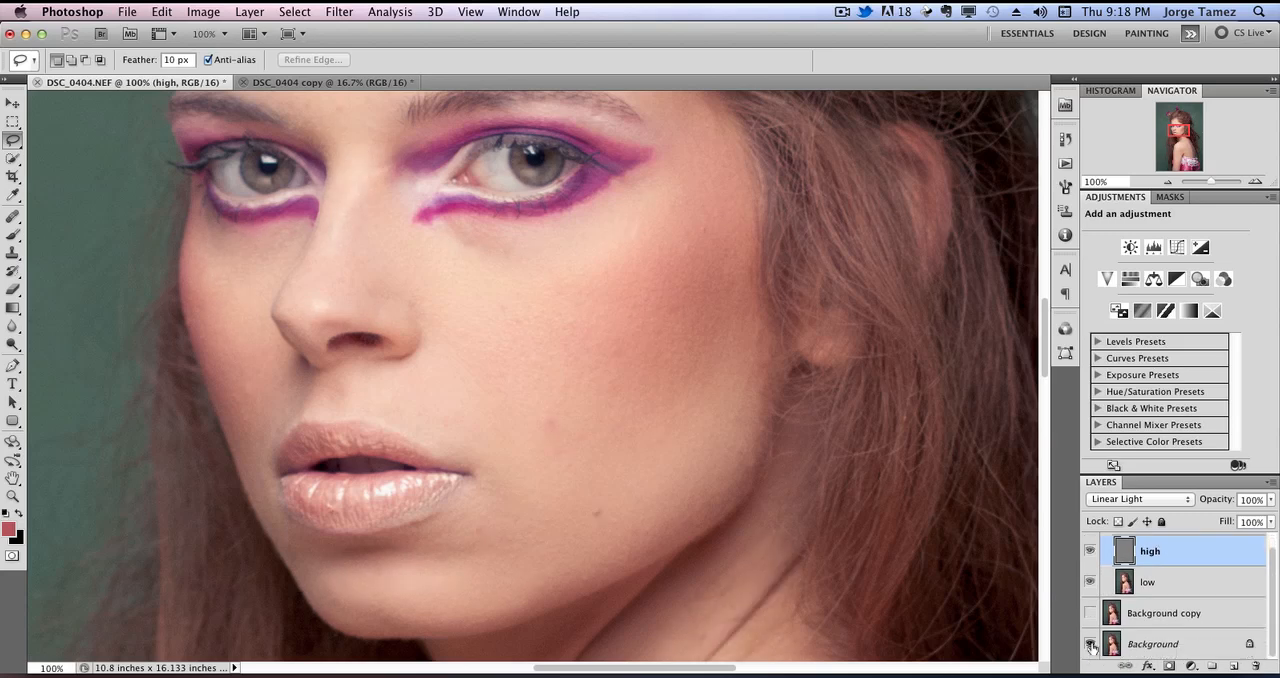
alt+click(1091, 646)
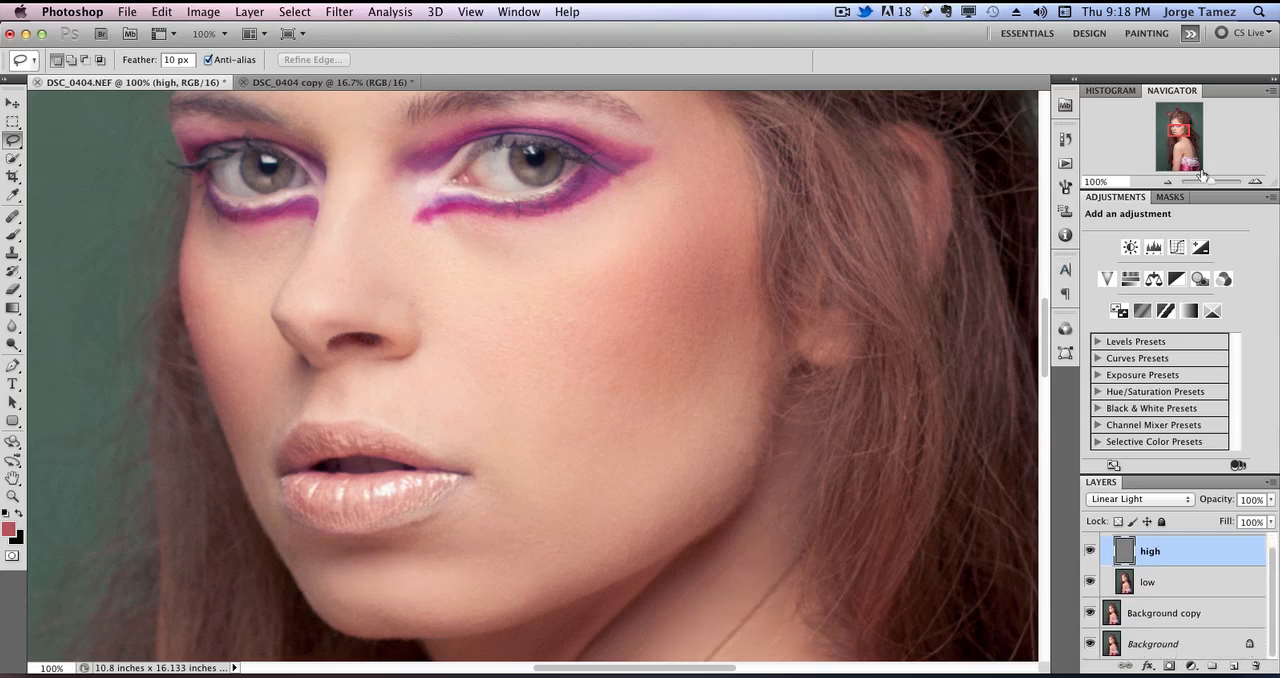
Try to remove the long stray hair across the neck on the high layer with the Healing Brush.
click(1255, 182)
mouse_move(1166, 147)
mouse_down()
mouse_move(1170, 123)
mouse_move(1114, 134)
mouse_move(1179, 128)
mouse_move(1186, 139)
mouse_up()
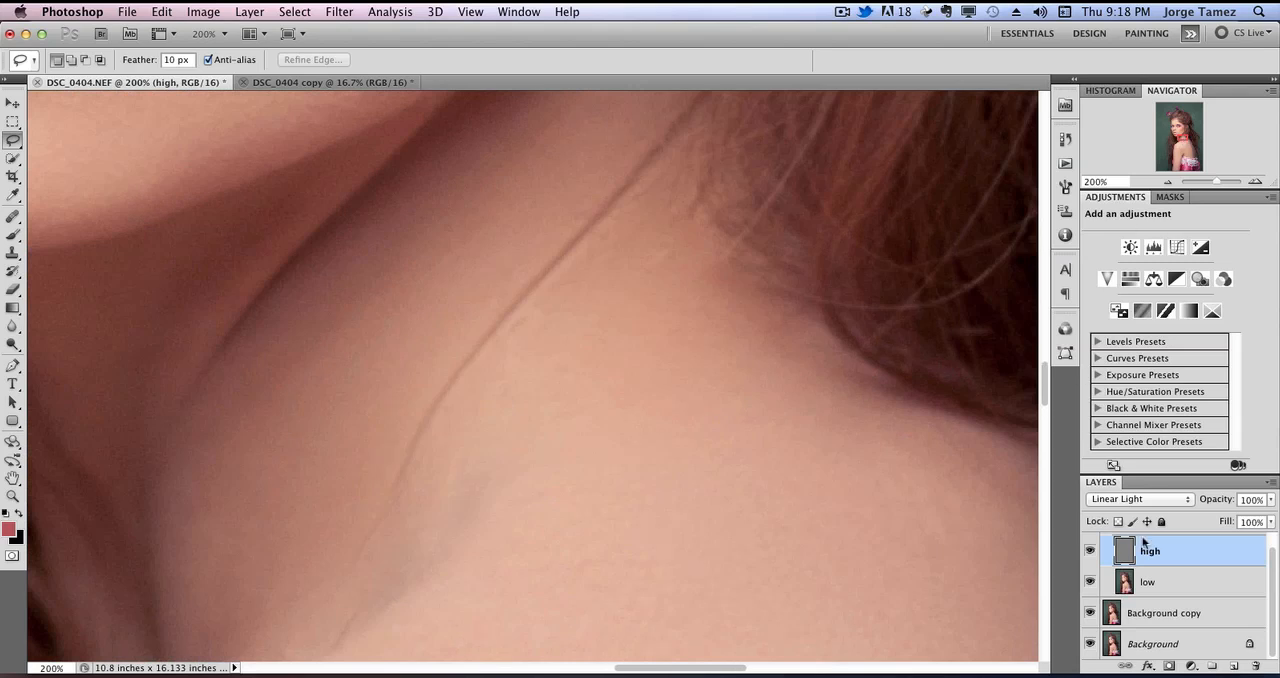
drag(703, 420, 575, 492)
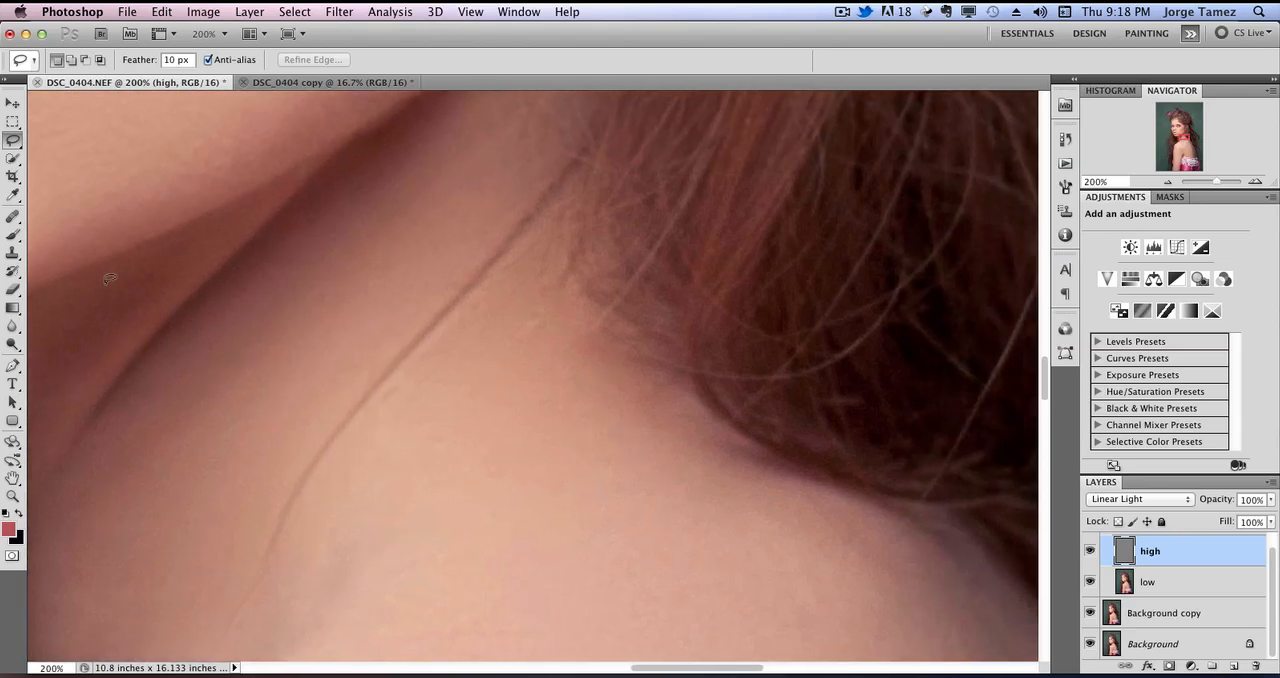
key(j)
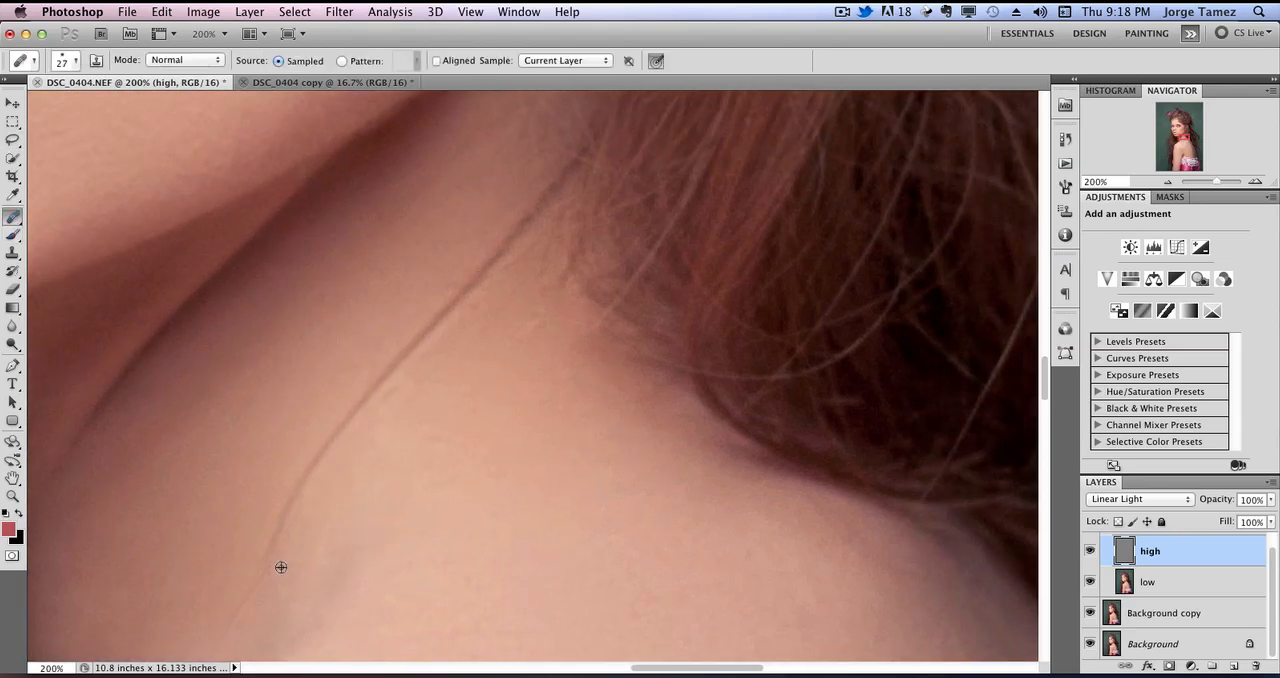
mouse_move(267, 552)
mouse_down()
mouse_move(311, 462)
mouse_move(392, 362)
mouse_move(428, 366)
mouse_up()
alt+click(414, 461)
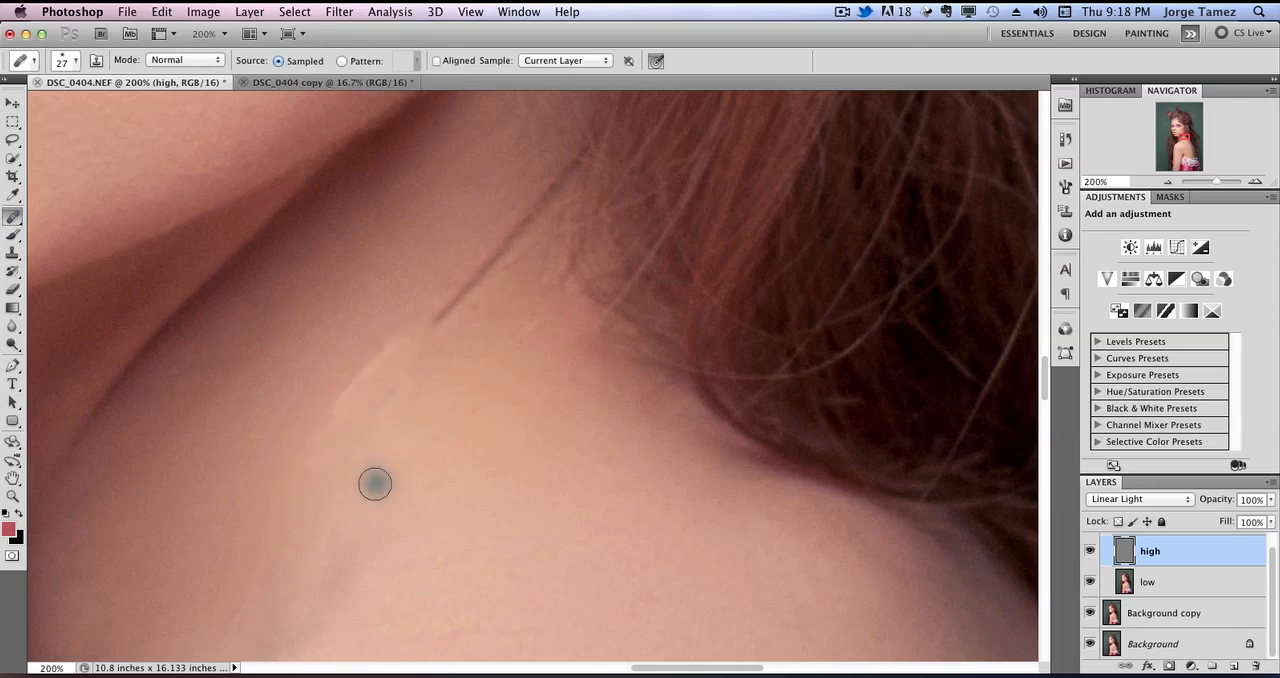
Step back through the healing strokes made over the stray hair on the neck.
click(162, 12)
click(190, 58)
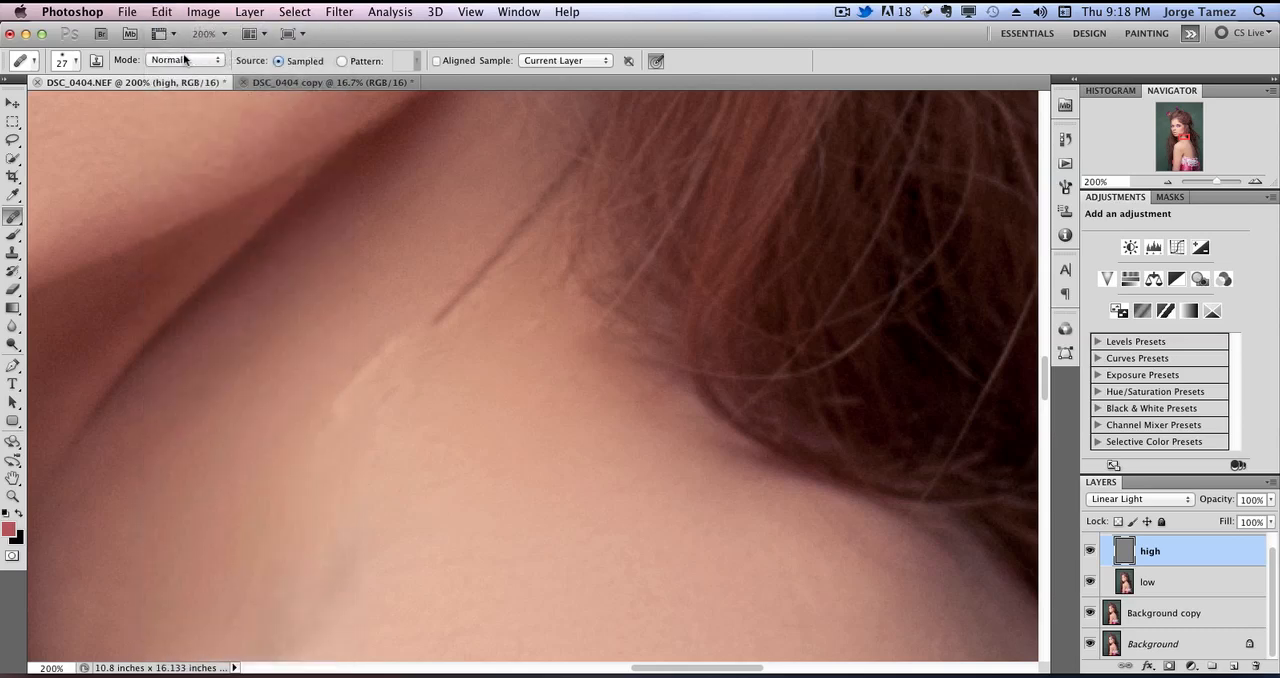
click(162, 12)
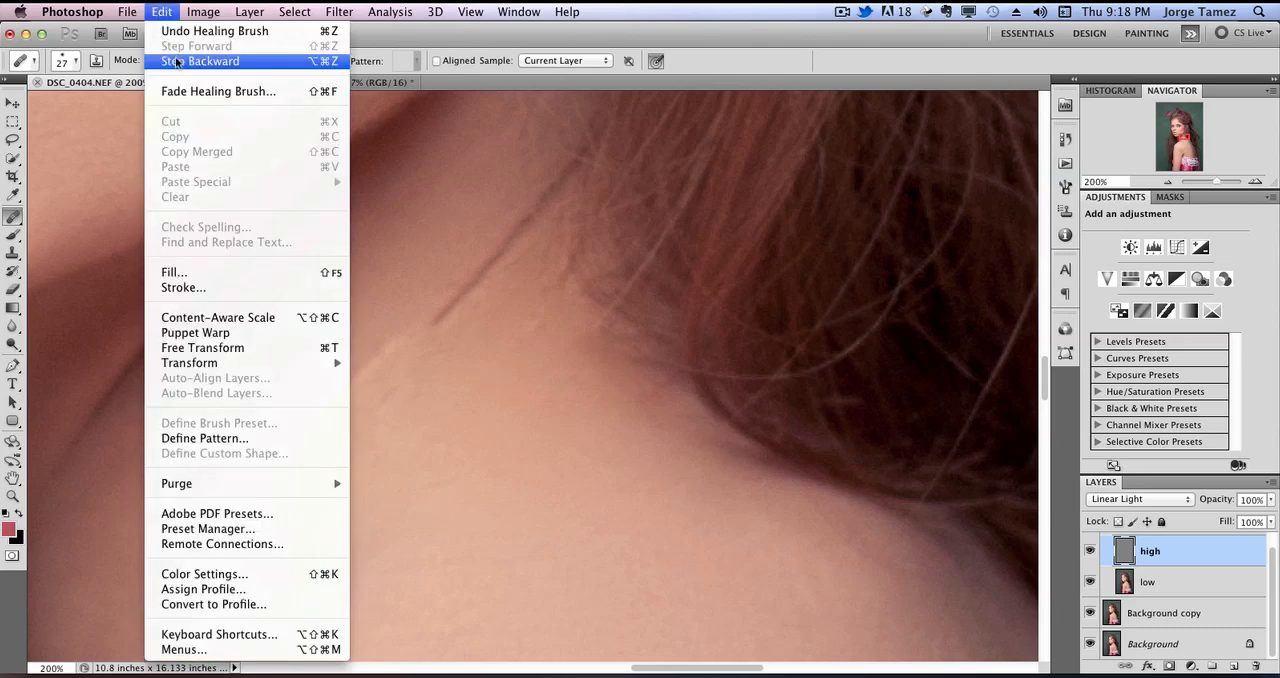
click(178, 59)
Heal away the long stray hair across the neck on the high layer, sampling clean skin beside it.
key(alt+bracketleft)
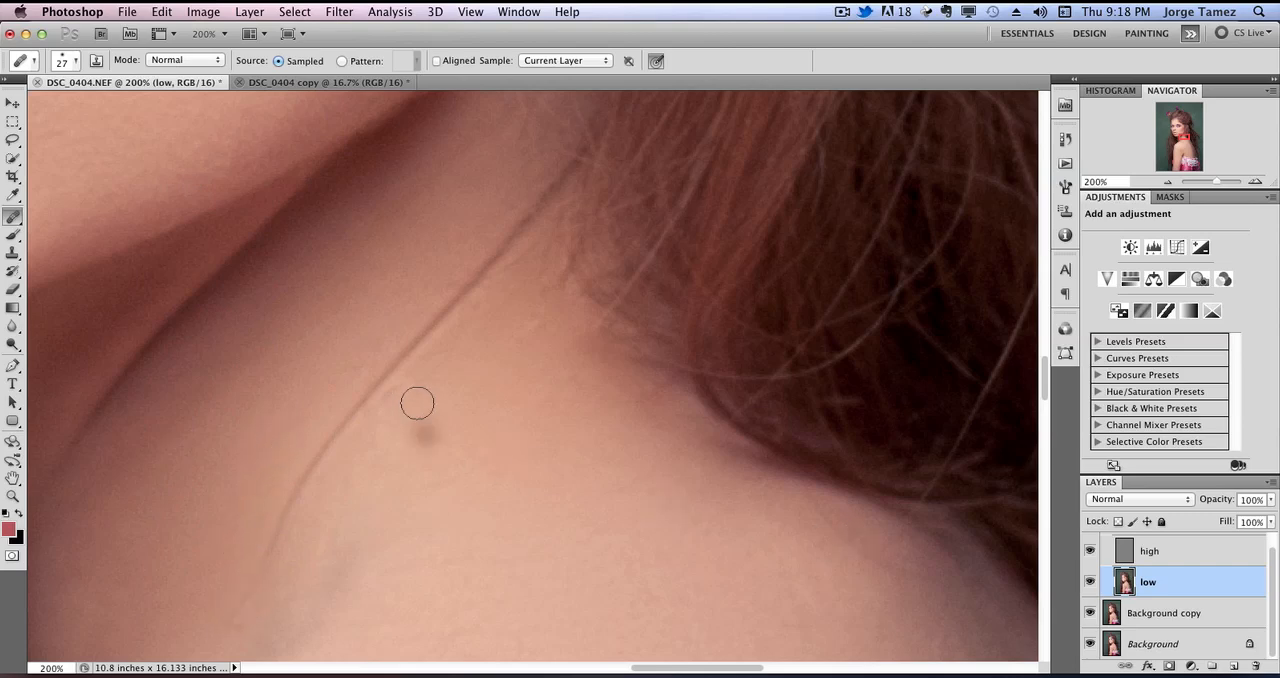
click(1168, 557)
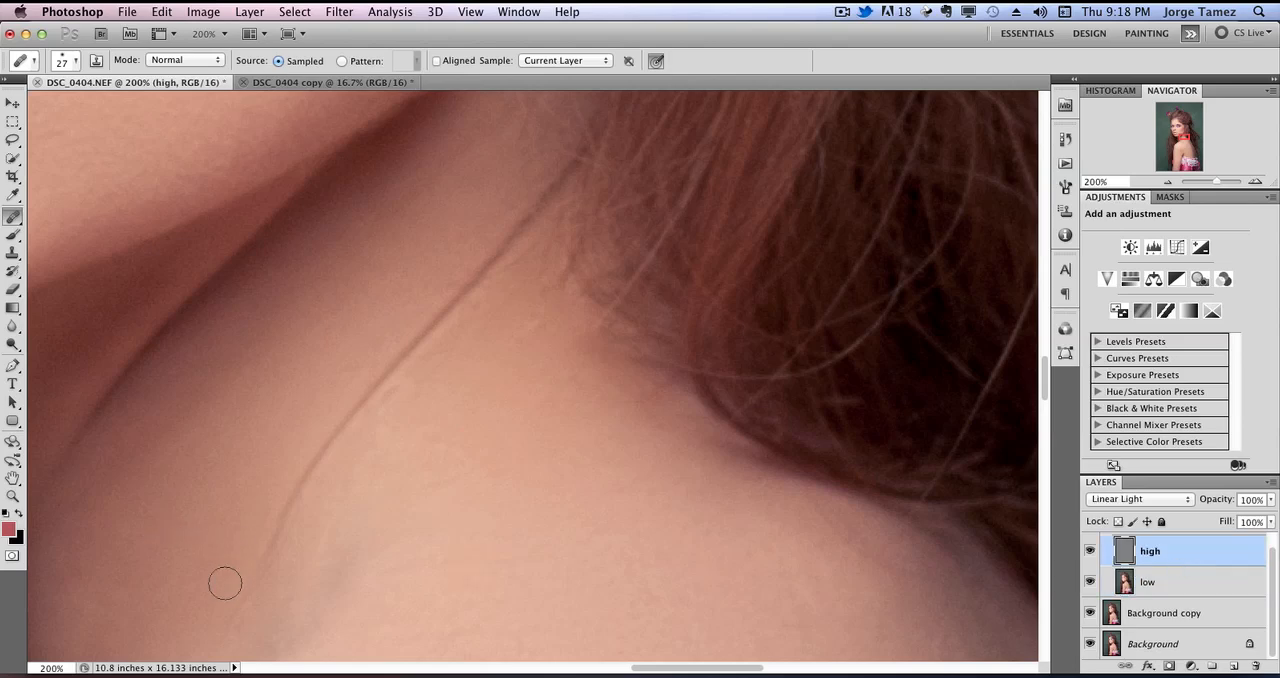
mouse_move(246, 589)
mouse_down()
mouse_move(283, 552)
mouse_move(264, 546)
mouse_move(300, 406)
mouse_move(331, 441)
mouse_move(525, 208)
mouse_up()
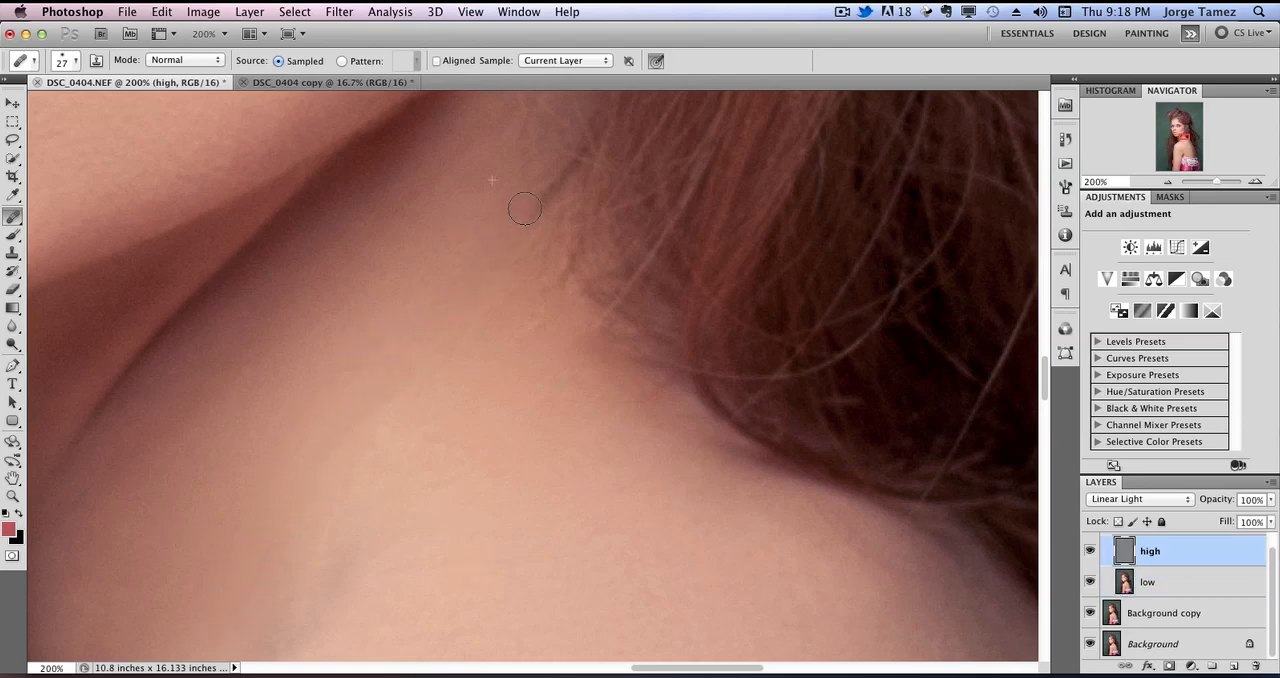
mouse_move(444, 461)
mouse_down()
mouse_move(437, 438)
mouse_move(374, 415)
mouse_move(390, 395)
mouse_up()
Enlarge the Healing Brush to 54 px for working on the back at 33.33% zoom.
click(1171, 183)
click(1171, 183)
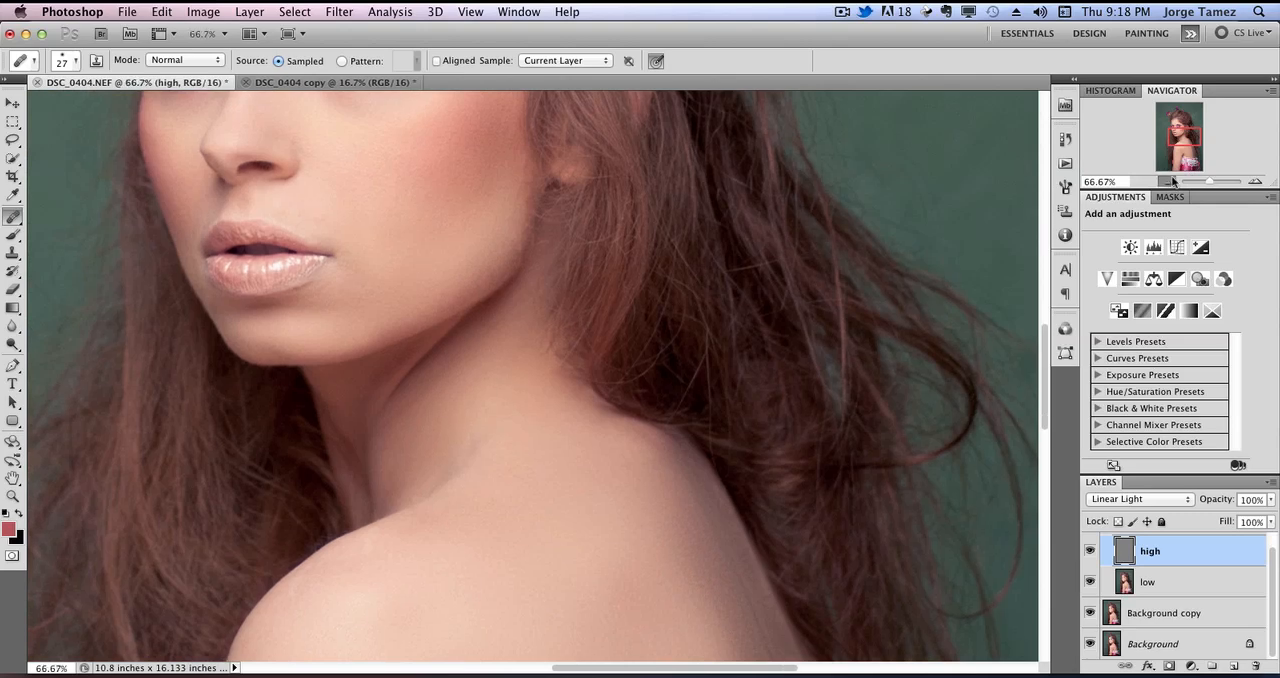
click(1171, 183)
click(1171, 183)
drag(666, 583, 557, 414)
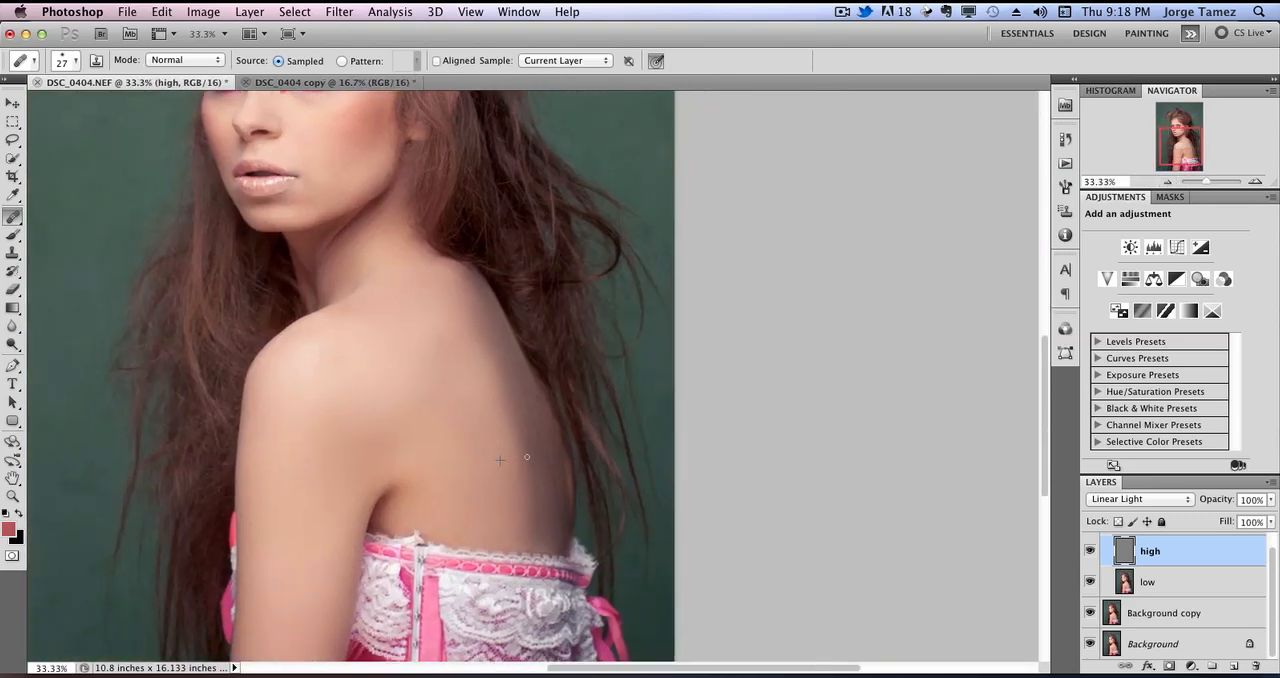
right_click(441, 384)
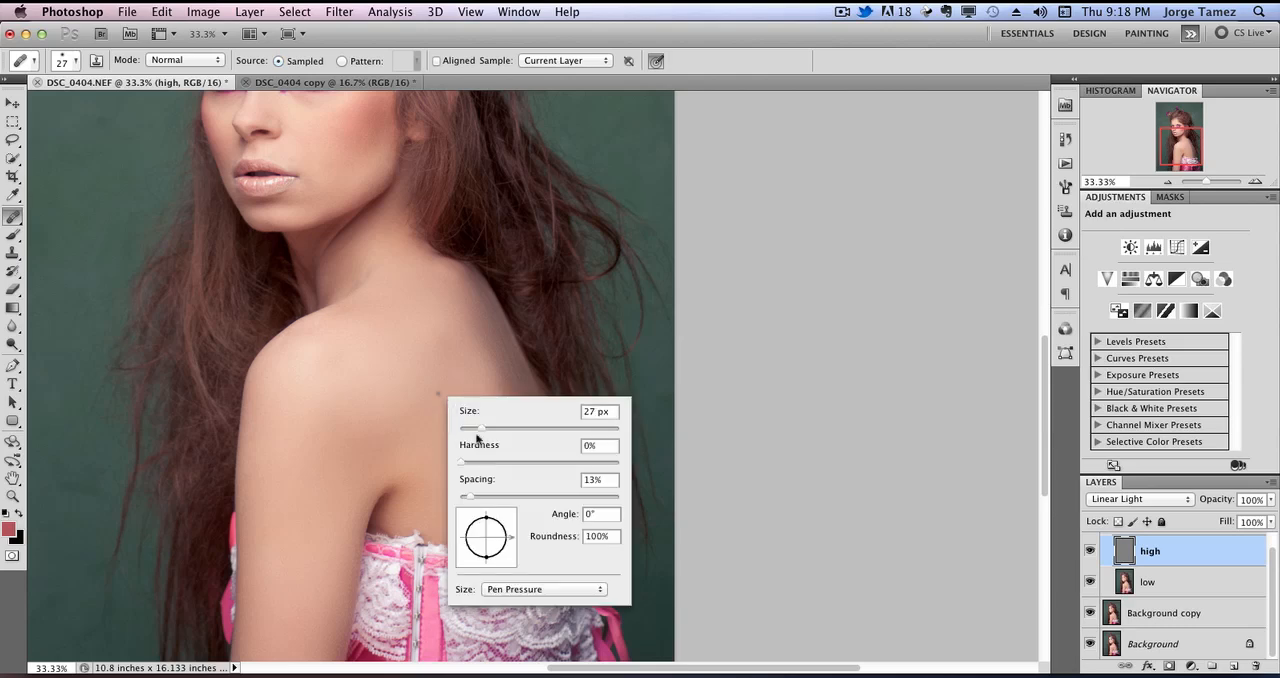
drag(478, 433, 499, 430)
alt+click(469, 328)
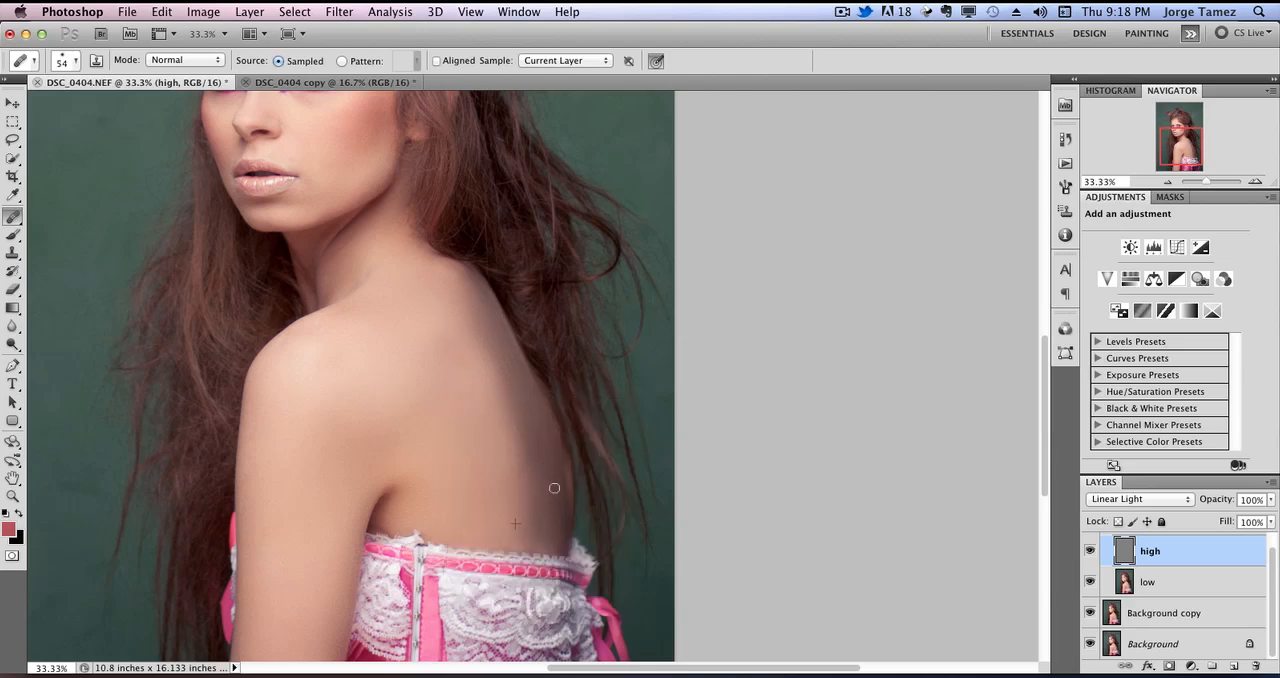
Examine the face at 100%, toggling the low layer and frequencies group and isolating the Background layer to compare before and after.
drag(420, 373, 506, 531)
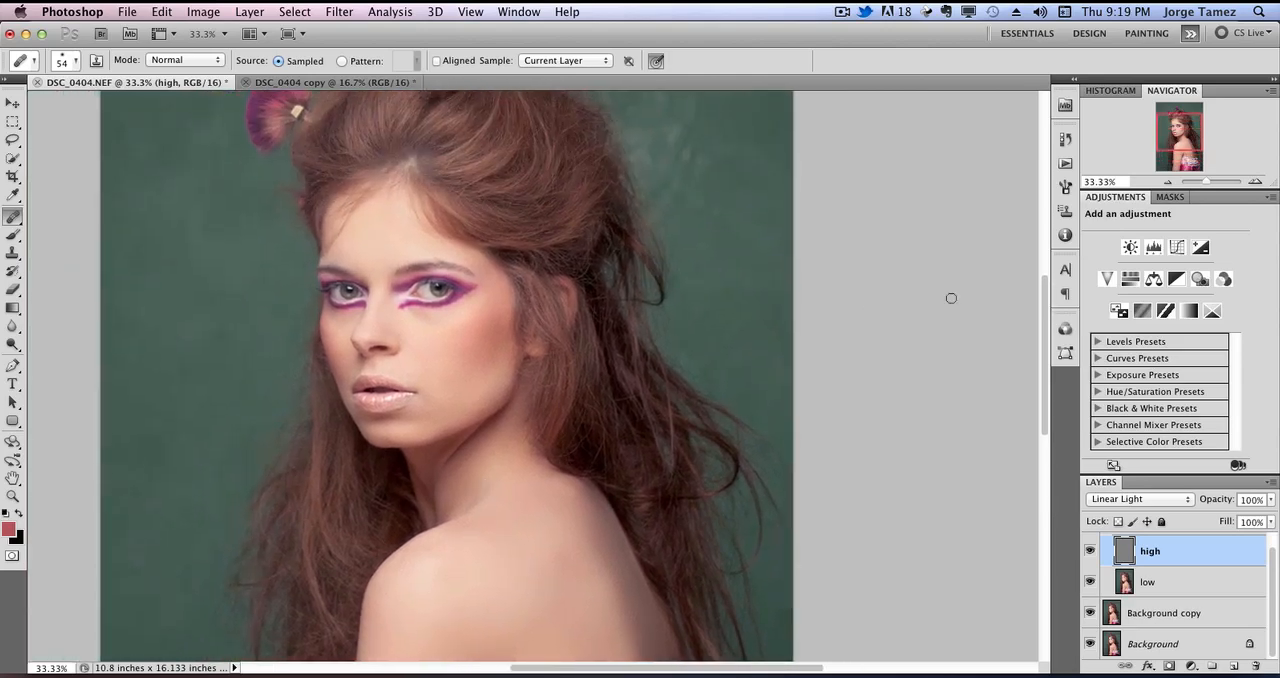
click(1256, 181)
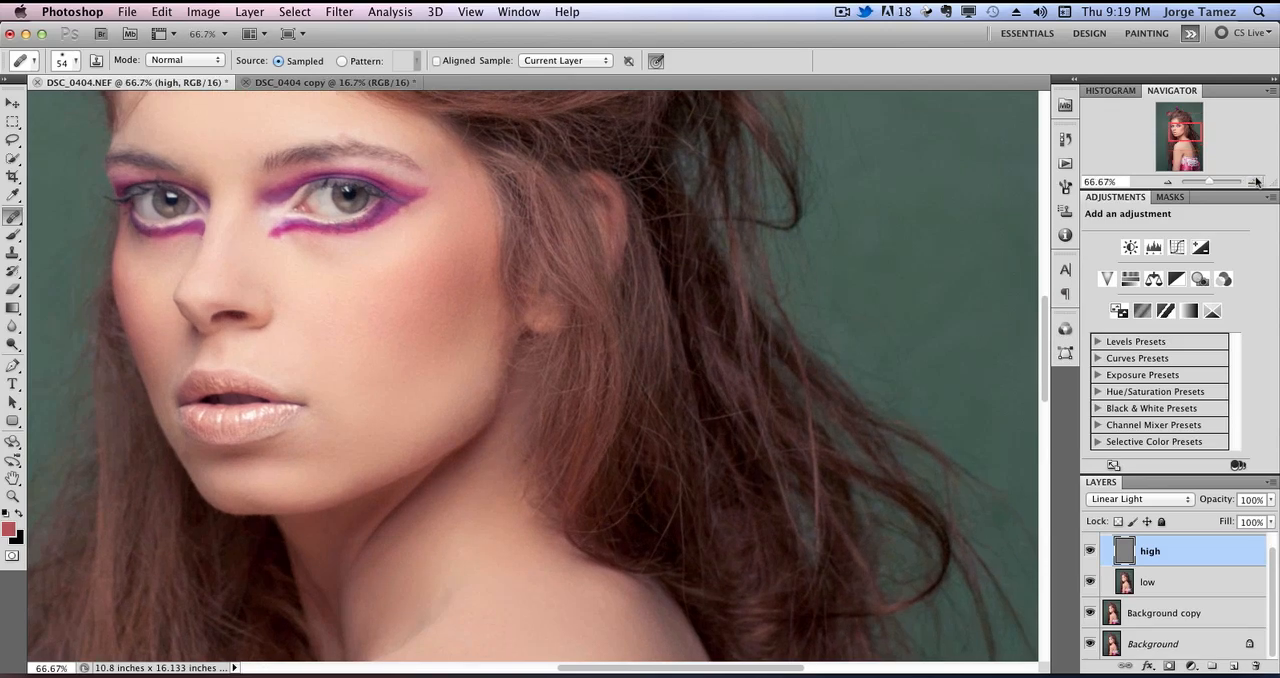
click(1256, 181)
drag(466, 363, 693, 344)
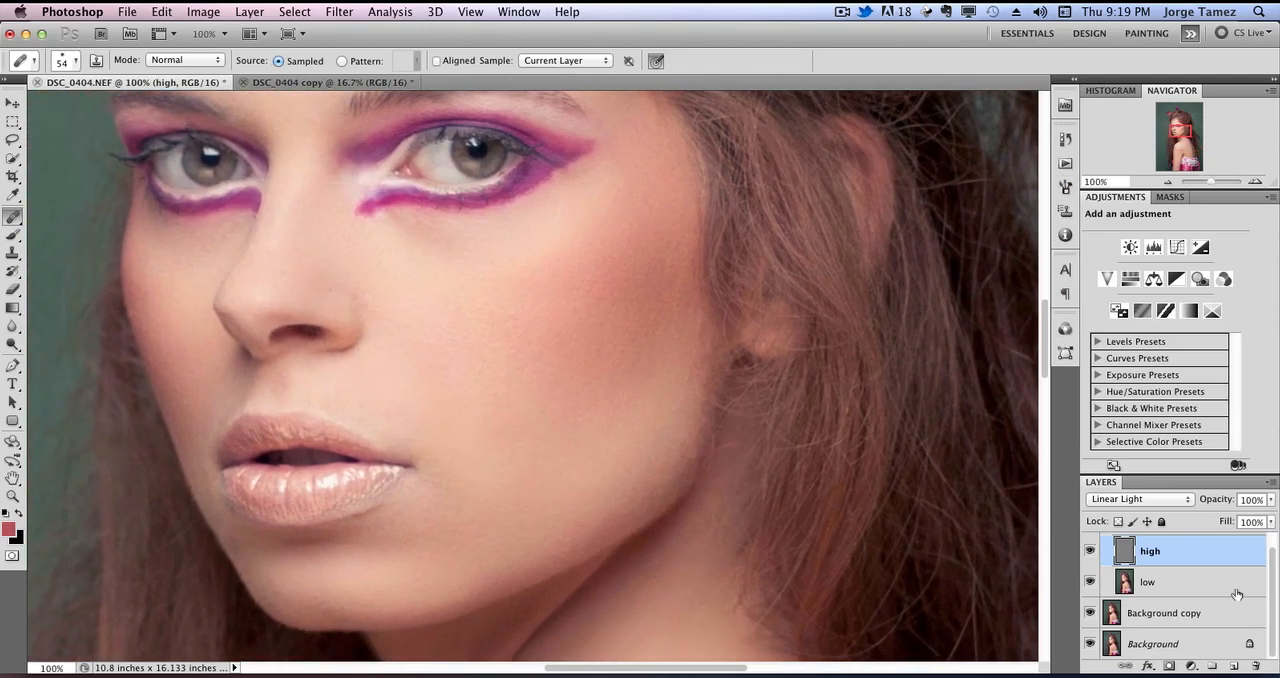
scroll(1277, 574, up, 1)
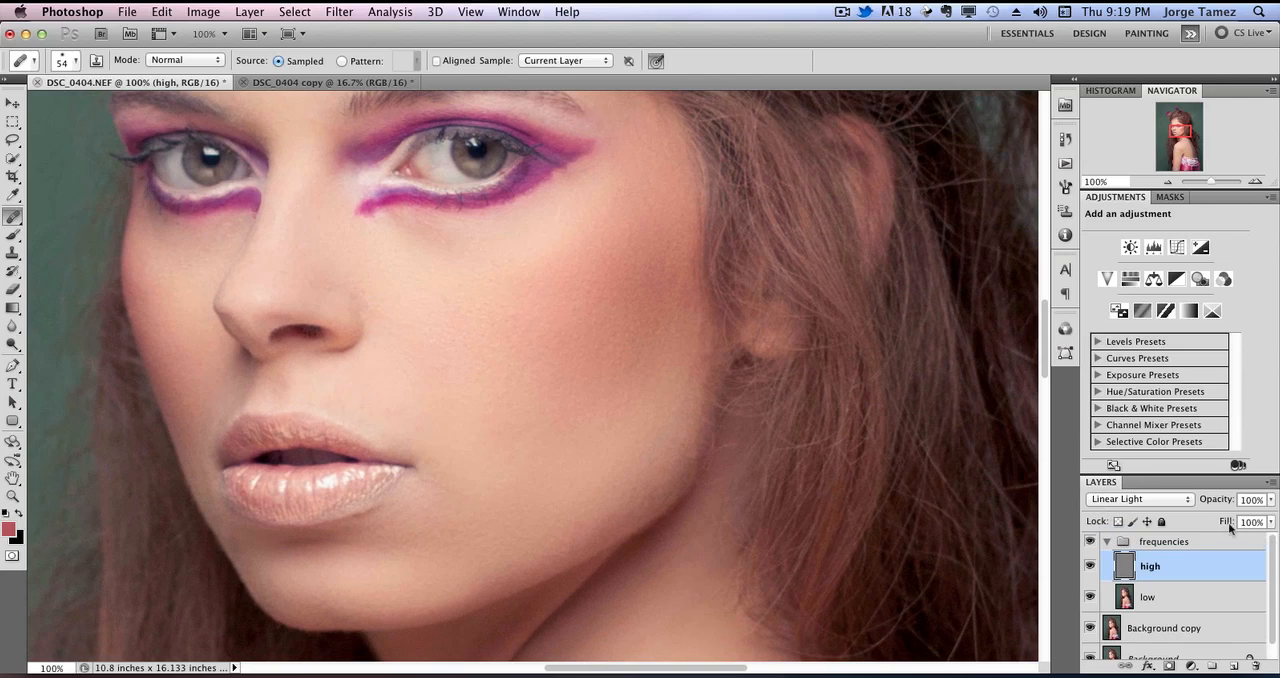
click(1091, 597)
click(1091, 597)
click(1091, 542)
scroll(1268, 607, down, 1)
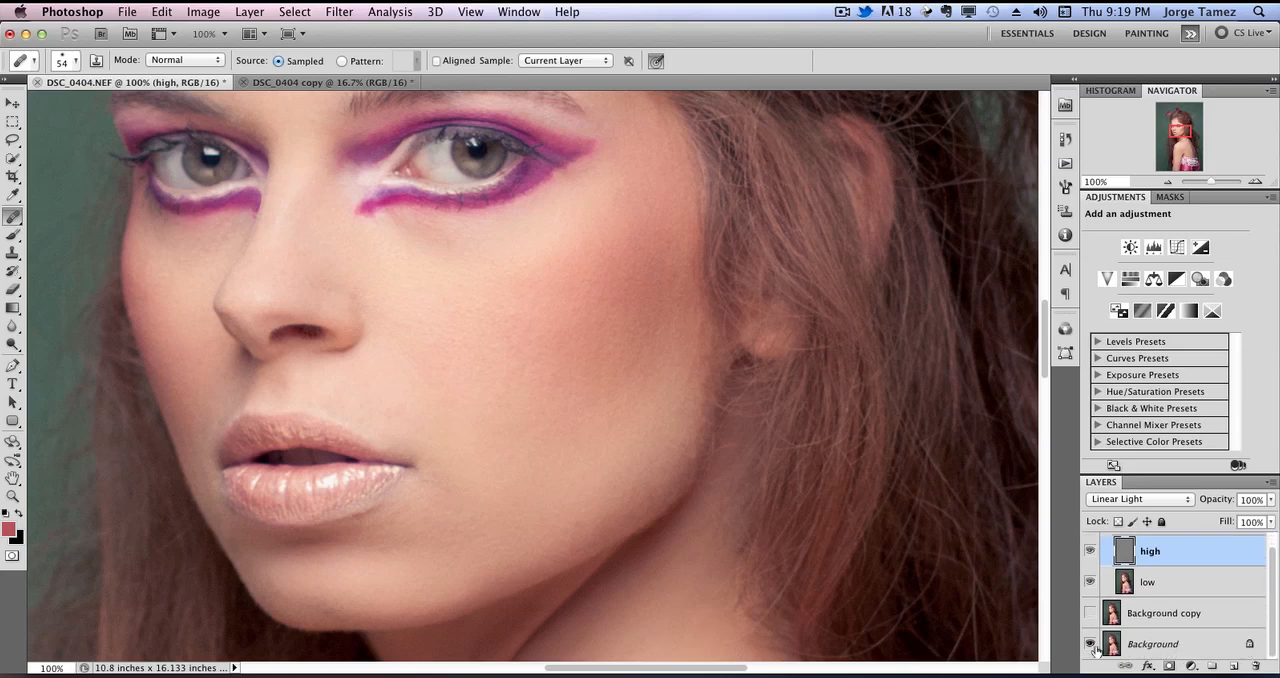
alt+click(1091, 646)
Make the low layer in the frequencies group active.
click(1208, 585)
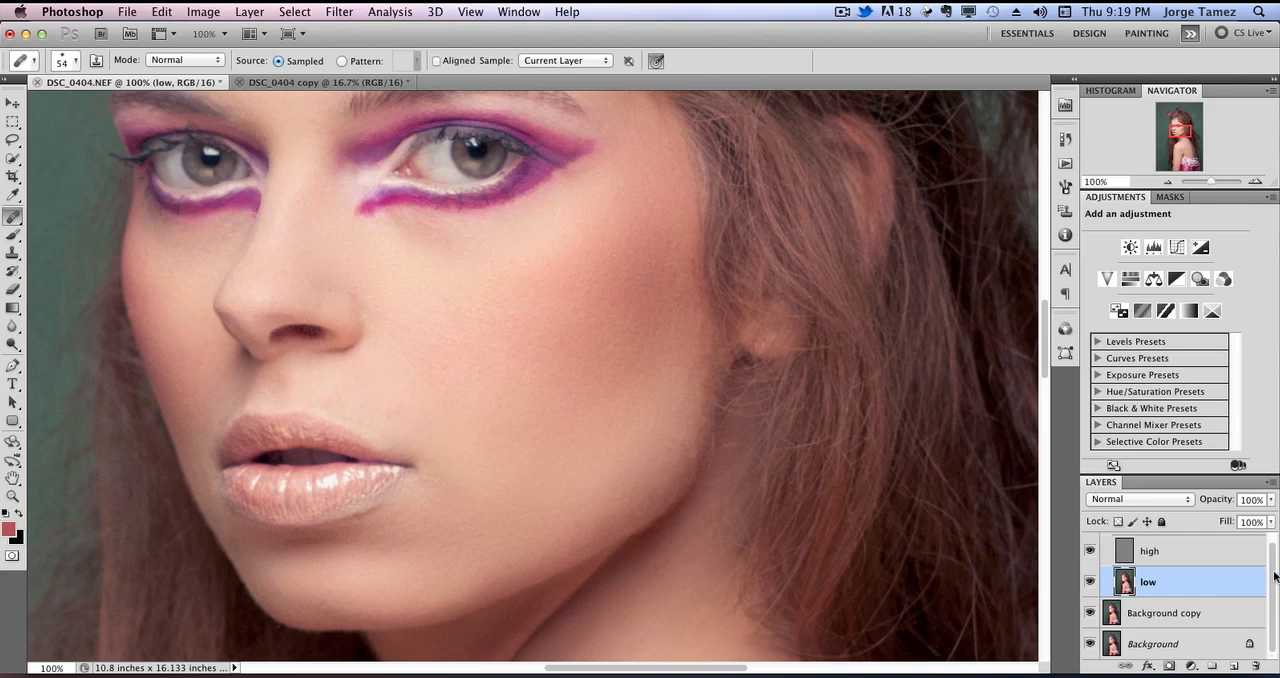
scroll(1276, 577, up, 1)
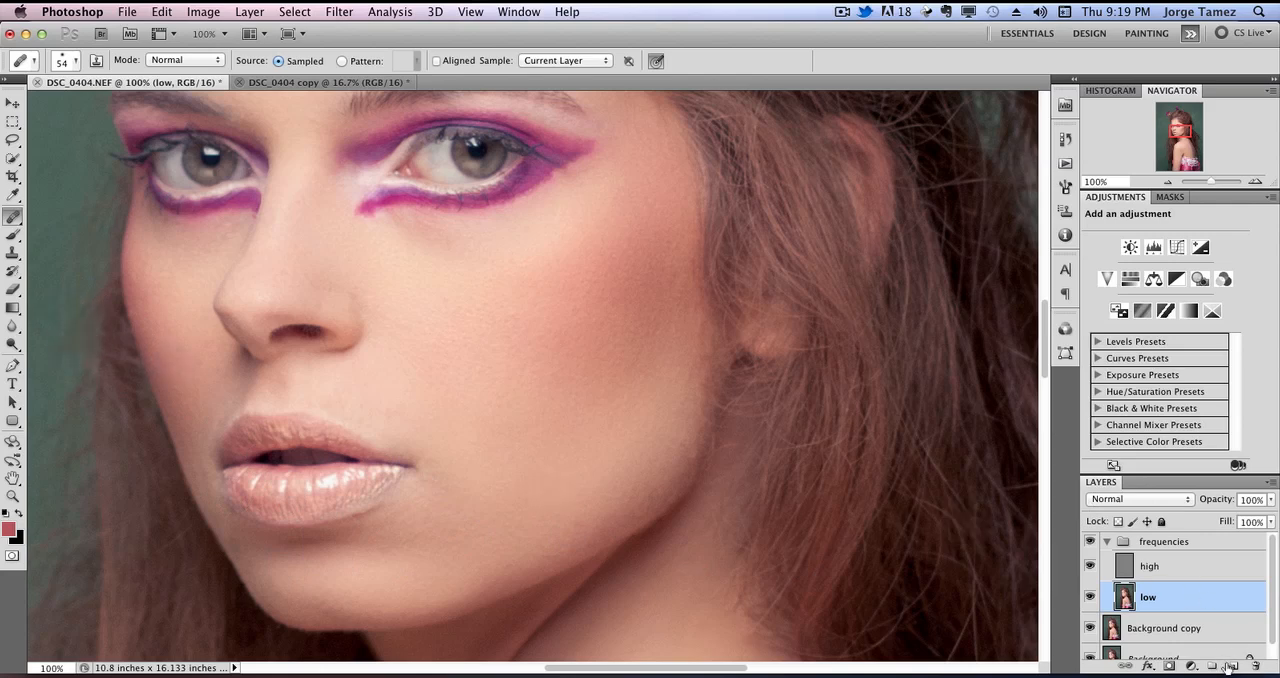
Add a new layer above the low layer and set up a 34 px brush with magenta sampled from the eye makeup.
click(1234, 665)
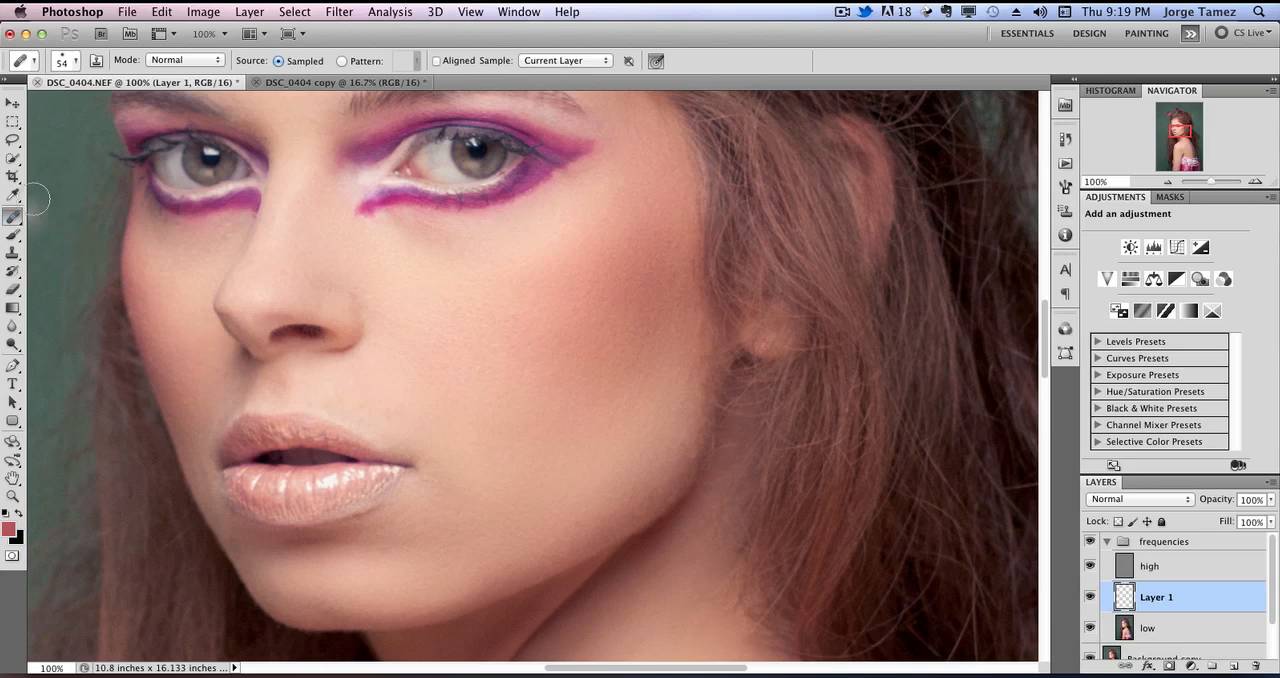
click(13, 234)
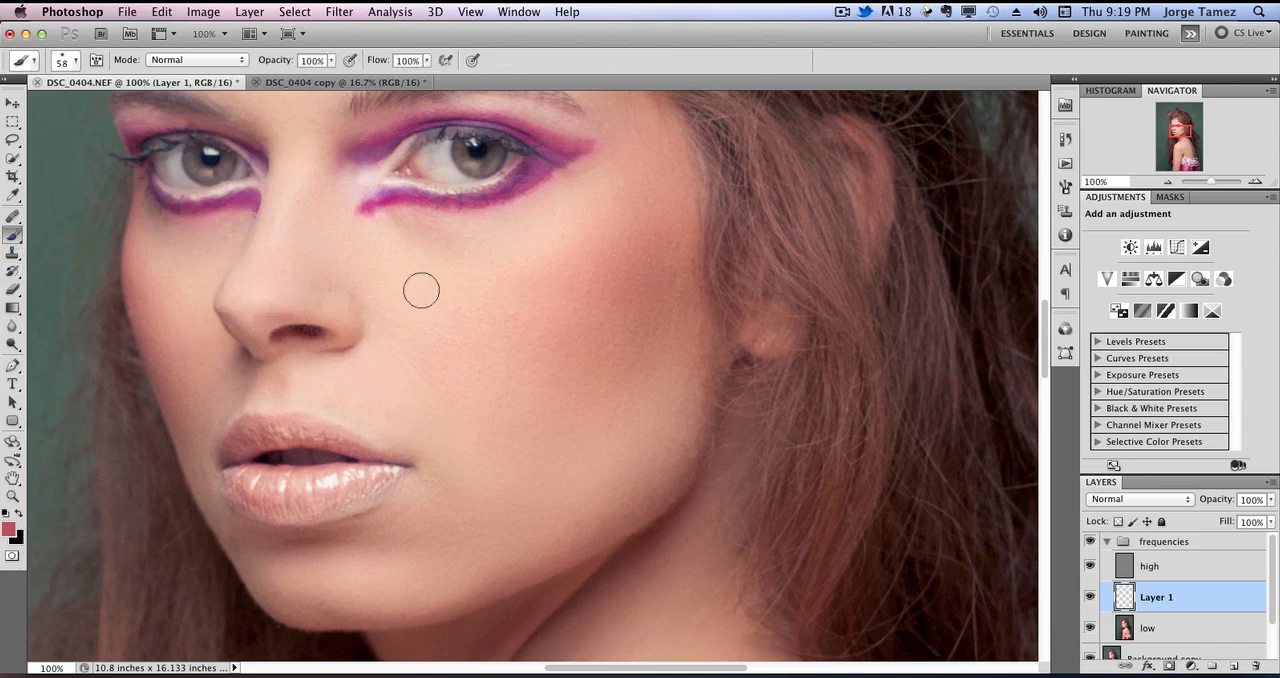
alt+click(394, 194)
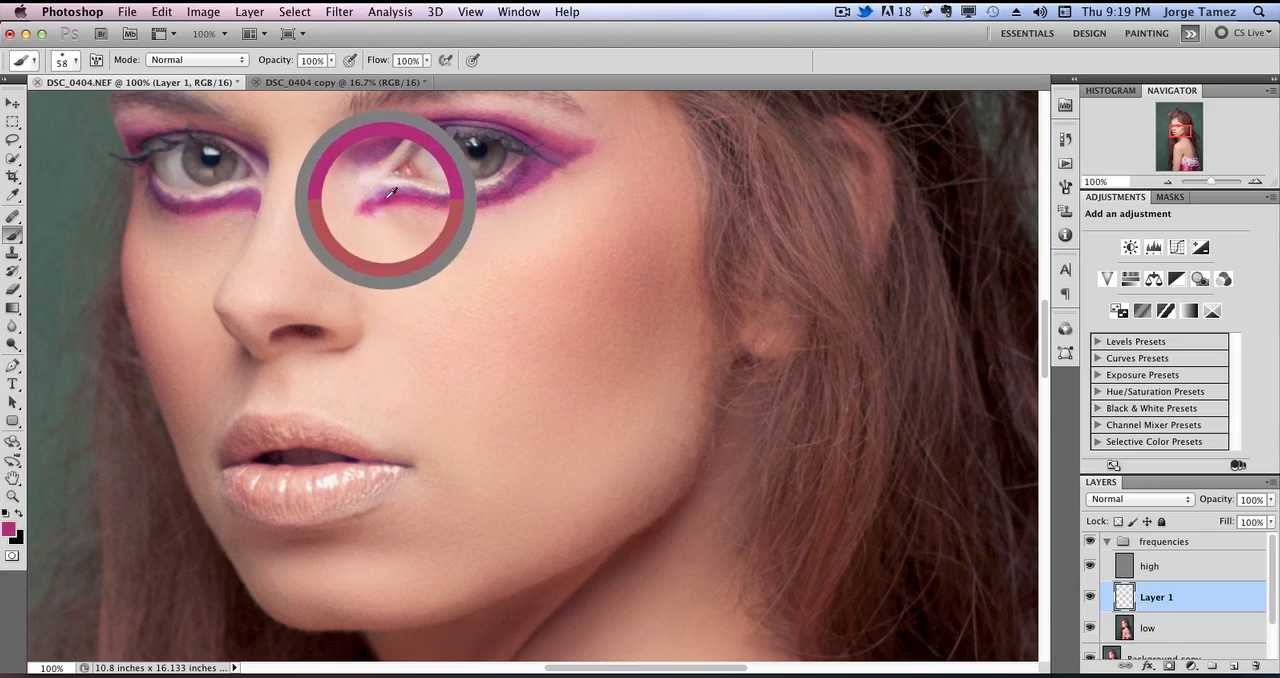
right_click(310, 510)
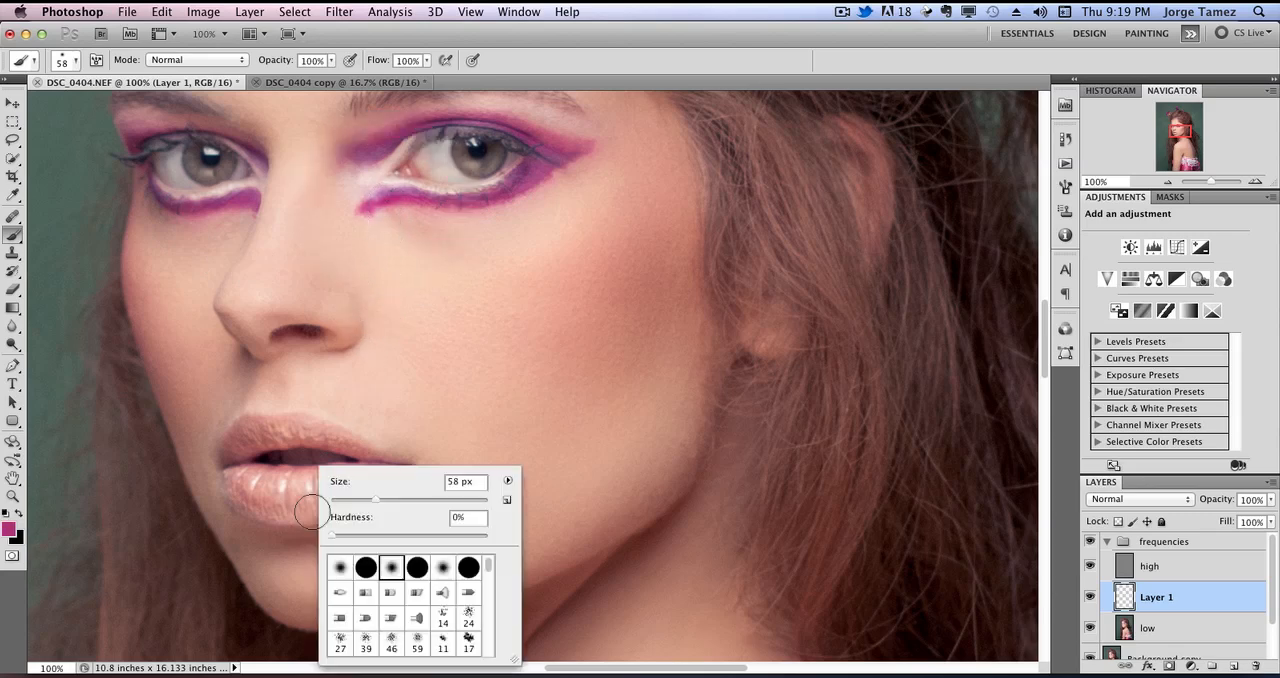
drag(377, 502, 343, 506)
Paint over the lower and upper lips in magenta on the new layer at 300% zoom.
click(1251, 181)
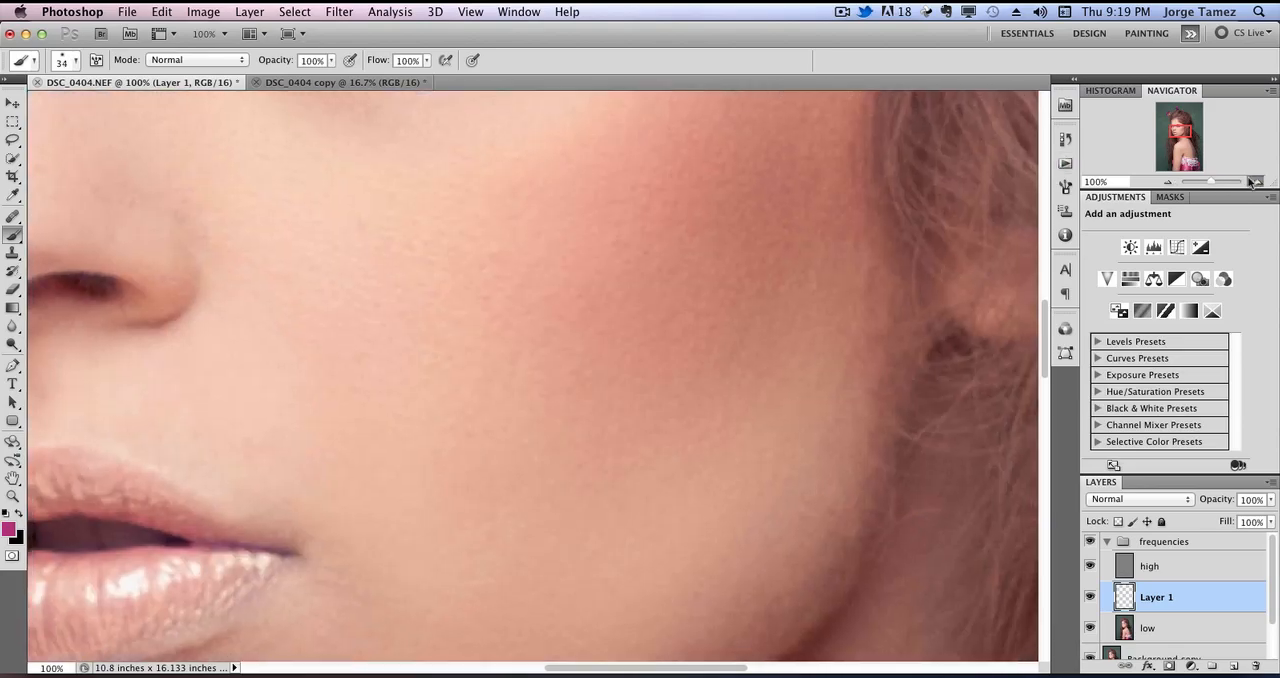
click(1251, 181)
mouse_move(569, 430)
mouse_down()
mouse_move(640, 406)
mouse_move(725, 340)
mouse_move(809, 357)
mouse_up()
mouse_move(297, 434)
mouse_down()
mouse_move(267, 471)
mouse_move(307, 478)
mouse_move(257, 470)
mouse_move(260, 491)
mouse_move(300, 500)
mouse_move(279, 513)
mouse_move(291, 530)
mouse_move(380, 519)
mouse_move(320, 539)
mouse_move(251, 492)
mouse_move(223, 493)
mouse_move(253, 505)
mouse_move(252, 519)
mouse_move(320, 519)
mouse_move(326, 531)
mouse_move(277, 534)
mouse_move(436, 527)
mouse_move(365, 546)
mouse_move(529, 506)
mouse_move(658, 435)
mouse_move(555, 502)
mouse_move(476, 529)
mouse_move(352, 540)
mouse_move(464, 531)
mouse_move(590, 469)
mouse_move(678, 405)
mouse_move(411, 425)
mouse_move(429, 425)
mouse_move(400, 480)
mouse_move(593, 442)
mouse_move(363, 482)
mouse_move(334, 440)
mouse_move(365, 400)
mouse_move(245, 430)
mouse_move(200, 420)
mouse_move(221, 453)
mouse_move(198, 462)
mouse_move(185, 440)
mouse_move(204, 415)
mouse_up()
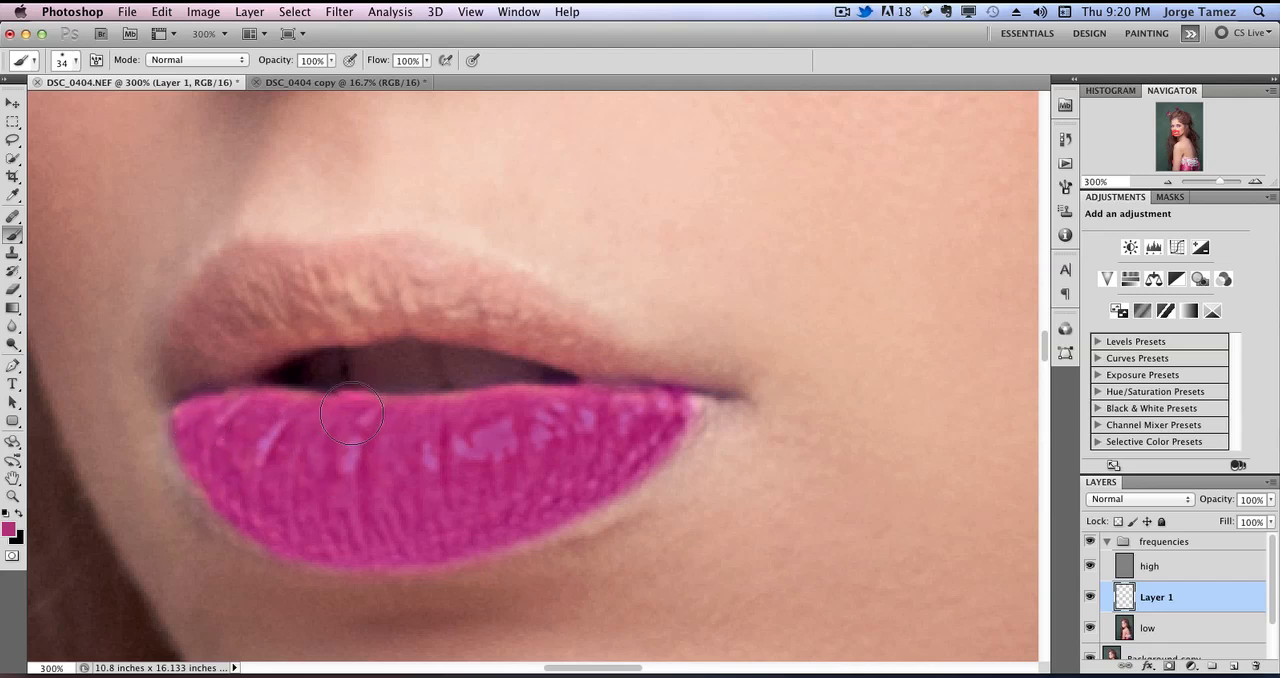
drag(425, 414, 594, 405)
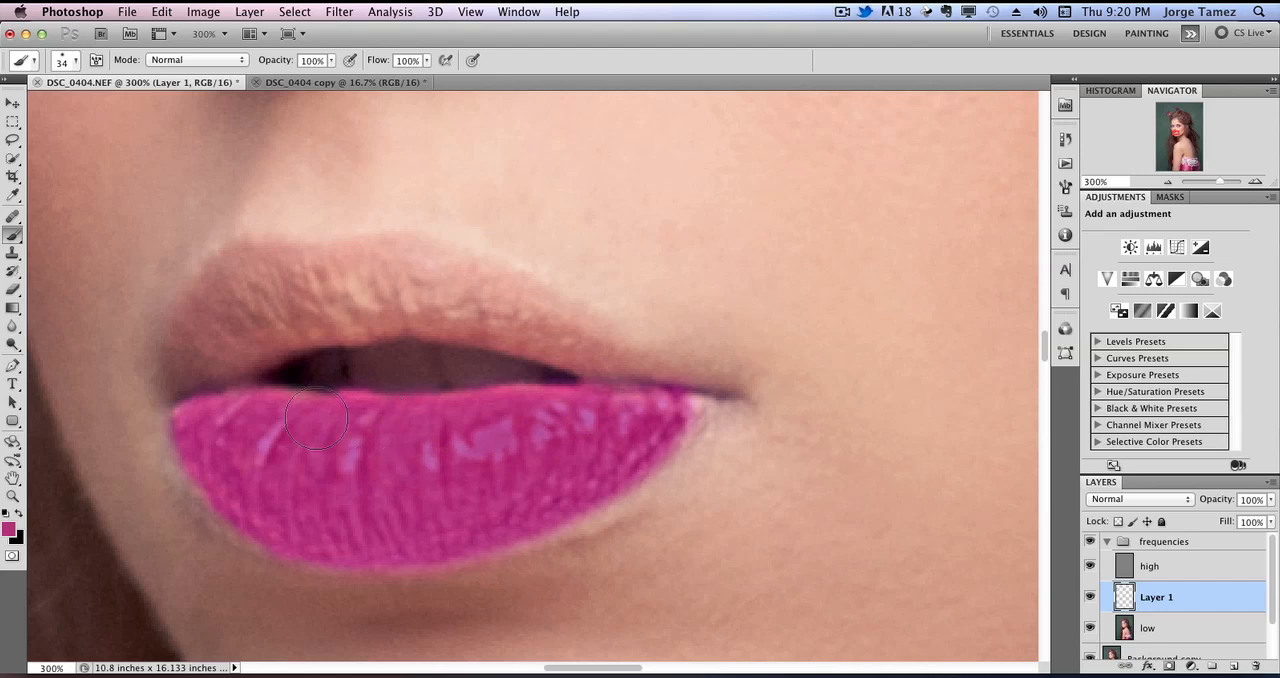
mouse_move(211, 343)
mouse_down()
mouse_move(189, 371)
mouse_move(200, 319)
mouse_move(250, 270)
mouse_move(195, 334)
mouse_move(238, 270)
mouse_move(204, 358)
mouse_move(184, 353)
mouse_move(179, 369)
mouse_move(369, 305)
mouse_move(355, 321)
mouse_move(338, 282)
mouse_move(259, 296)
mouse_move(287, 275)
mouse_move(315, 287)
mouse_move(256, 280)
mouse_move(378, 265)
mouse_move(376, 295)
mouse_move(404, 321)
mouse_move(422, 312)
mouse_move(407, 289)
mouse_move(454, 286)
mouse_move(388, 266)
mouse_move(497, 298)
mouse_move(467, 289)
mouse_move(445, 335)
mouse_move(464, 248)
mouse_move(468, 304)
mouse_move(435, 323)
mouse_move(562, 337)
mouse_move(477, 316)
mouse_move(571, 349)
mouse_move(472, 321)
mouse_move(563, 341)
mouse_move(612, 371)
mouse_move(459, 288)
mouse_move(552, 325)
mouse_move(473, 289)
mouse_move(644, 384)
mouse_move(623, 366)
mouse_move(553, 358)
mouse_move(466, 309)
mouse_move(377, 304)
mouse_up()
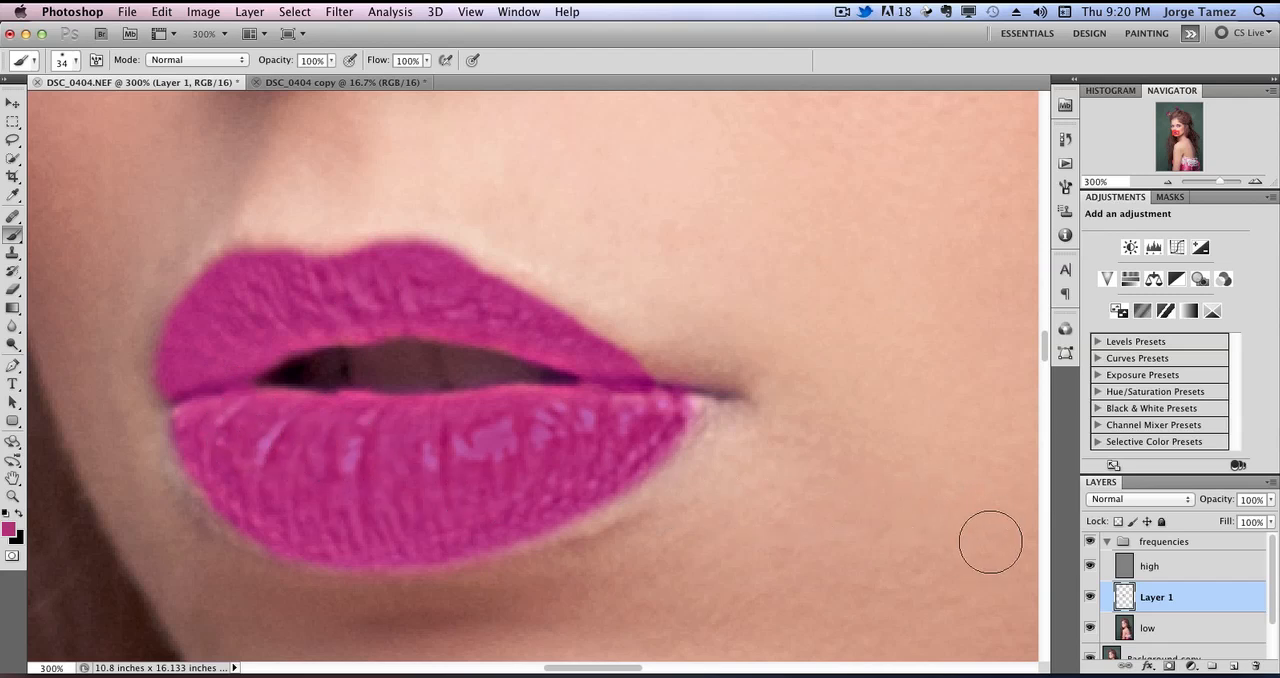
Set the painted lip layer's blend mode to Color, and duplicate it with the copy set to Overlay.
click(1165, 500)
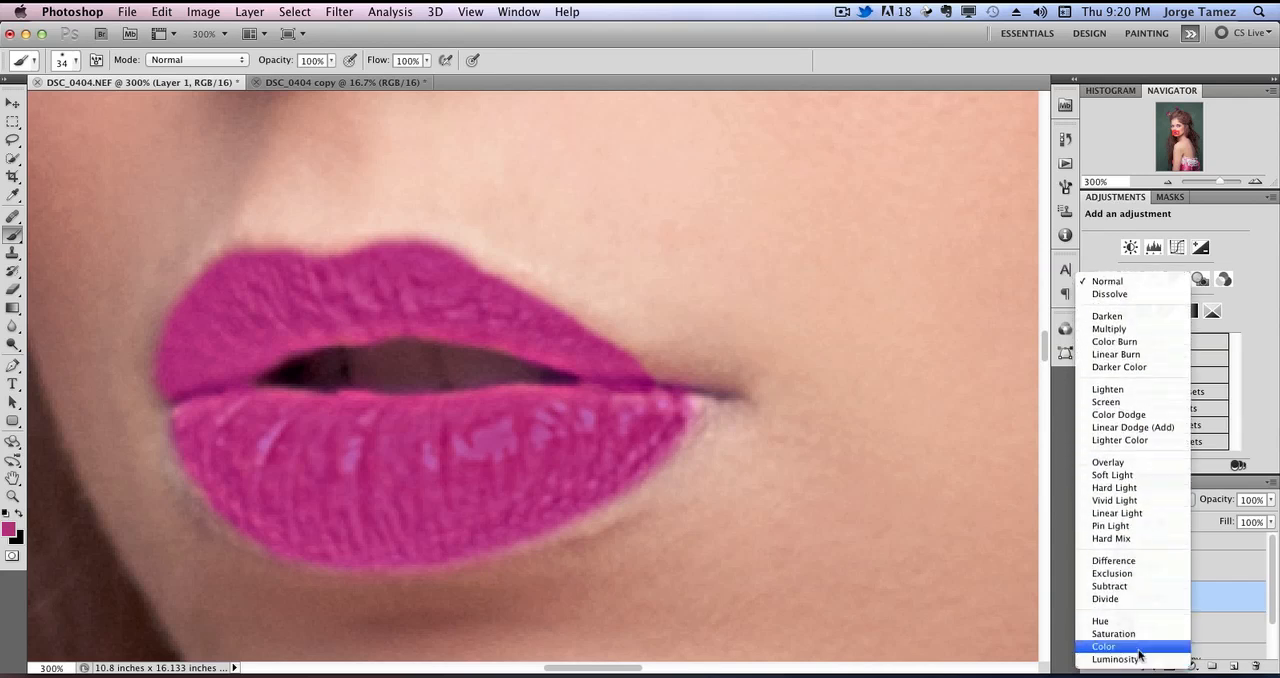
click(1110, 634)
drag(1183, 593, 1234, 664)
click(1136, 500)
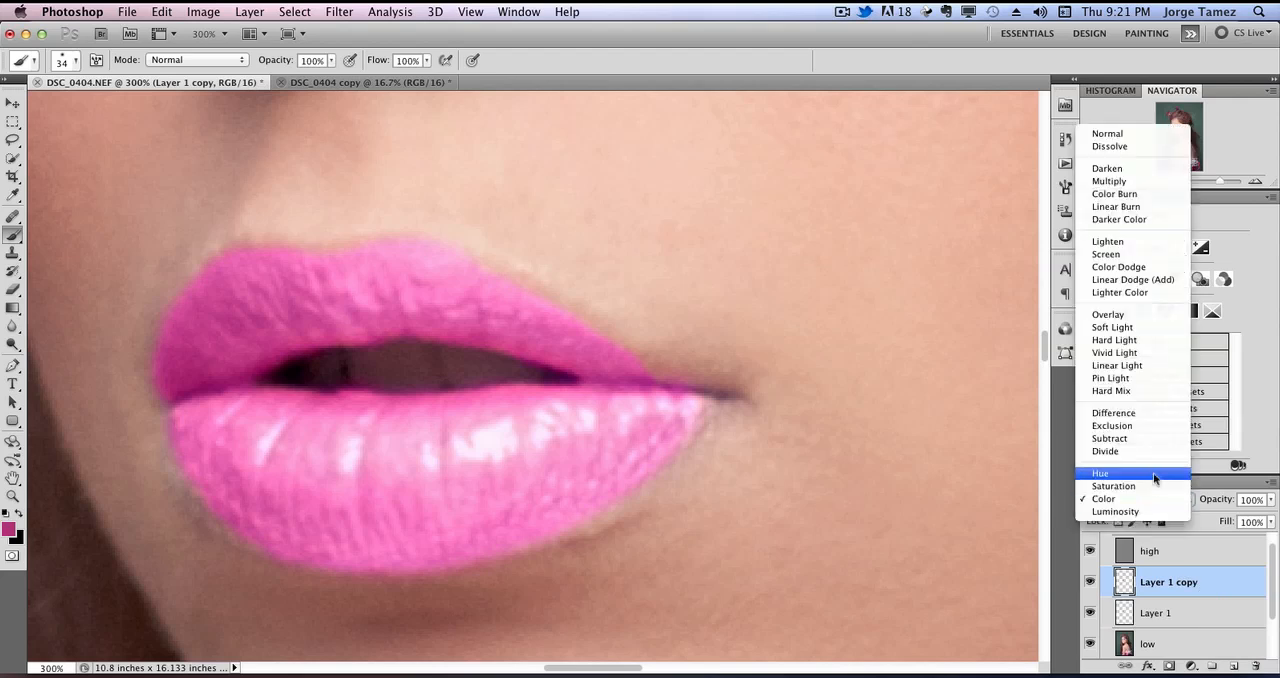
click(1142, 315)
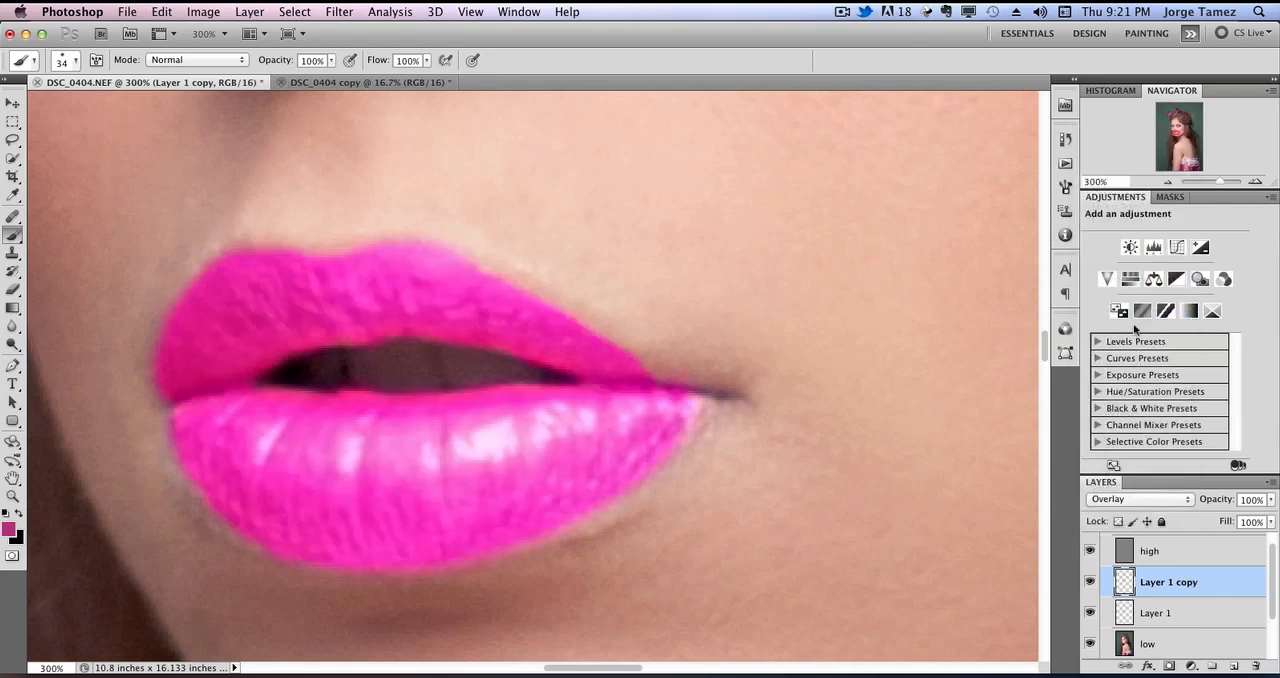
Toggle the two lip layers to compare their color, and delete the original Color-blended Layer 1.
click(1090, 582)
click(1091, 583)
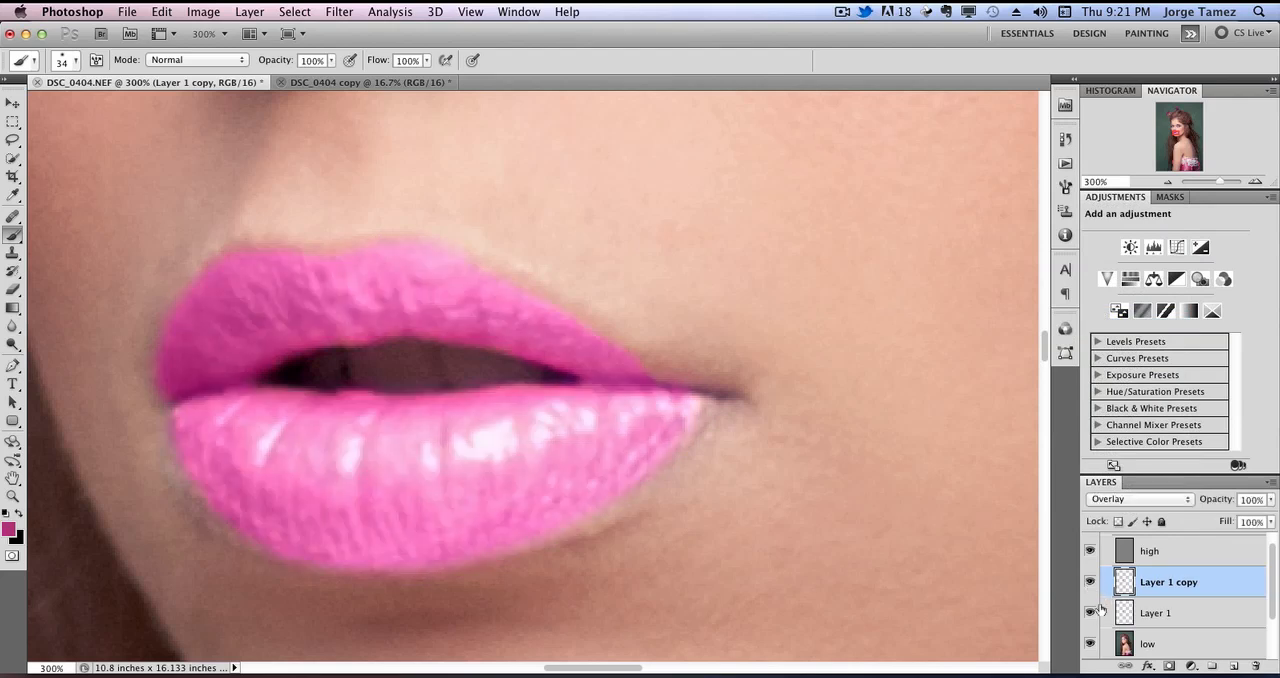
click(1092, 613)
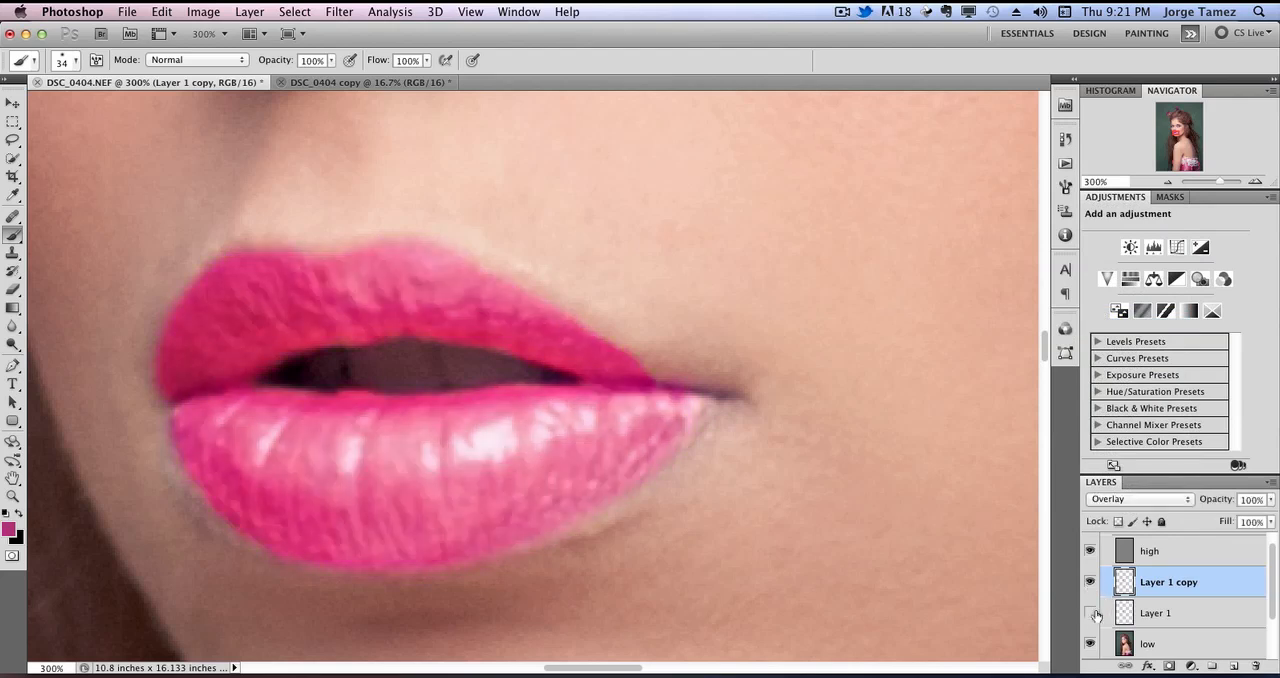
click(1224, 614)
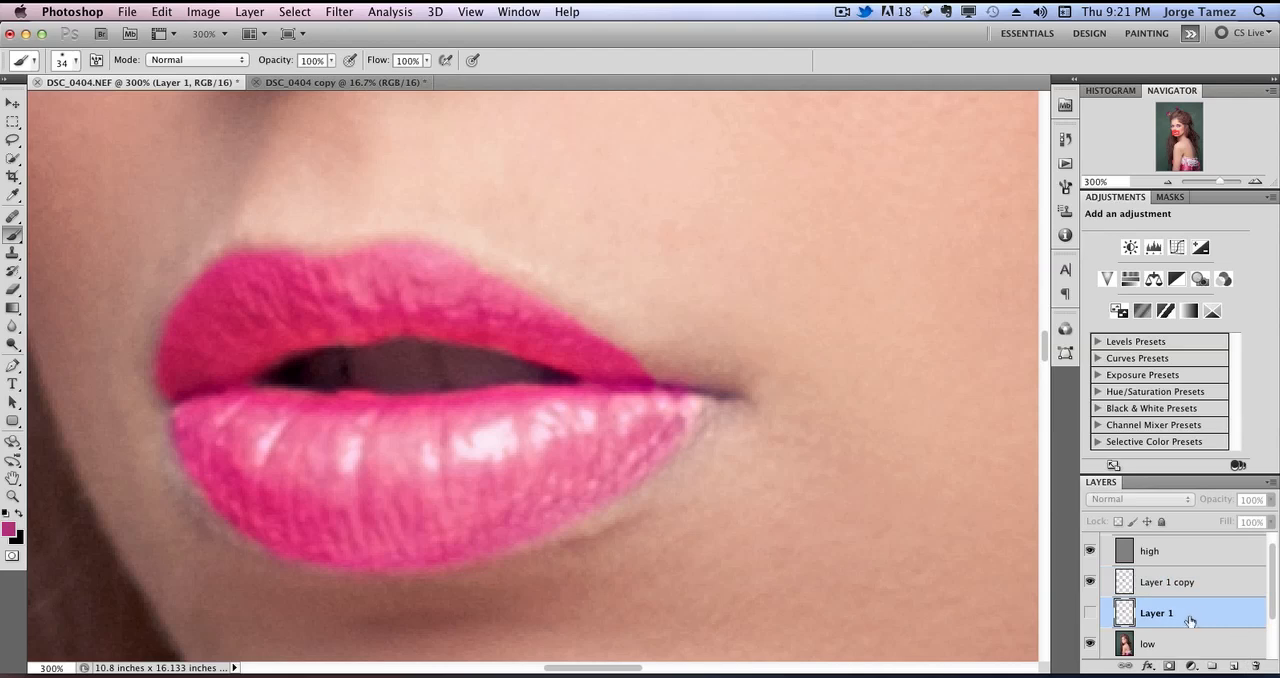
double_click(1190, 619)
click(1189, 192)
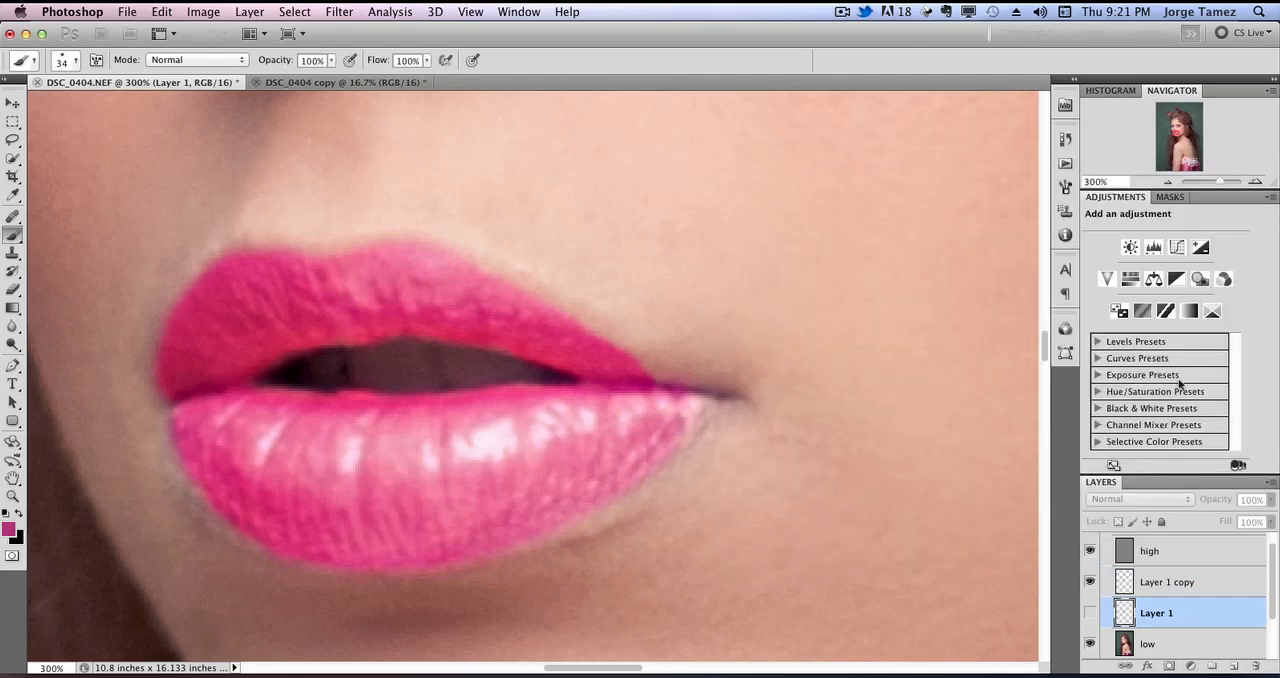
drag(1200, 621, 1256, 665)
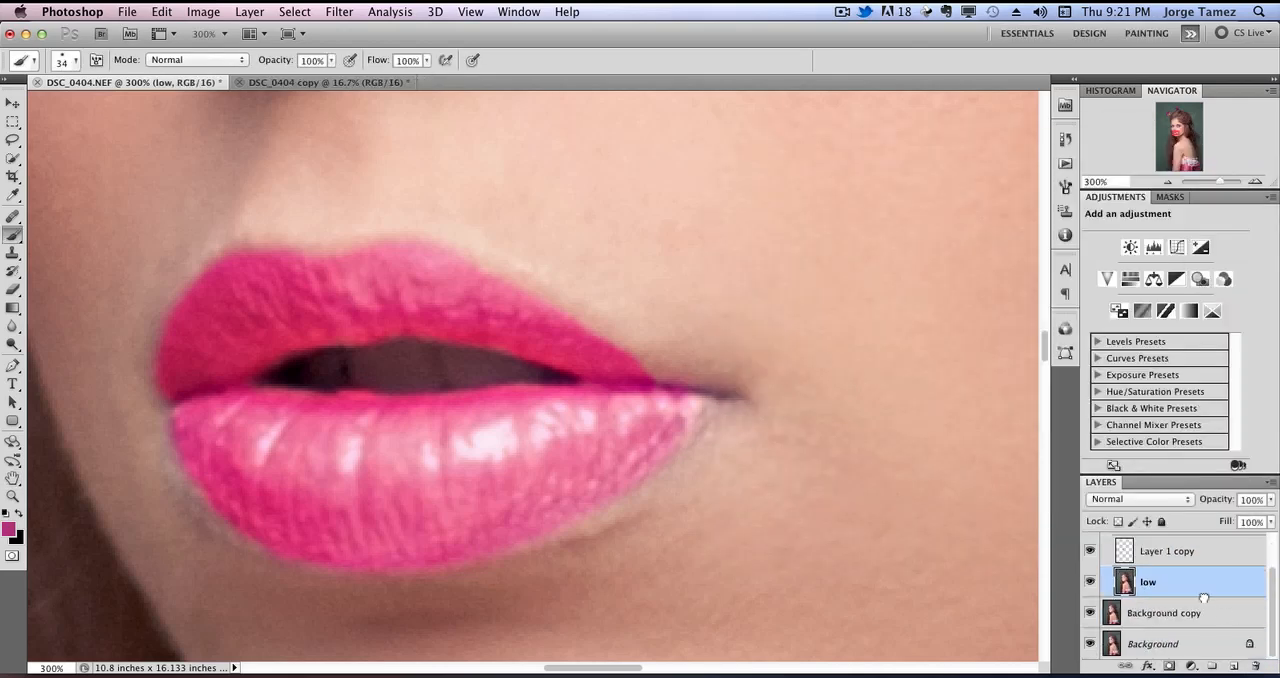
Set the opacity of the Overlay lip layer to 60%.
click(1269, 500)
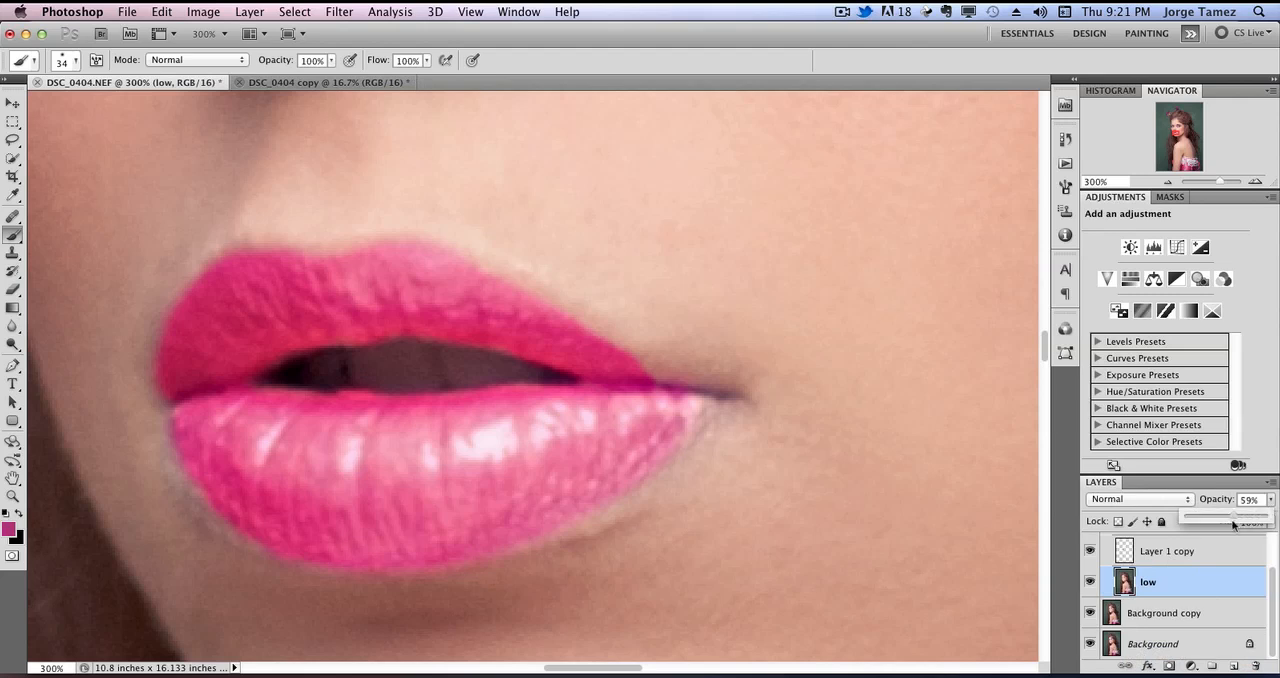
drag(1233, 524, 1237, 520)
click(1226, 550)
click(1270, 500)
drag(1264, 518, 1226, 517)
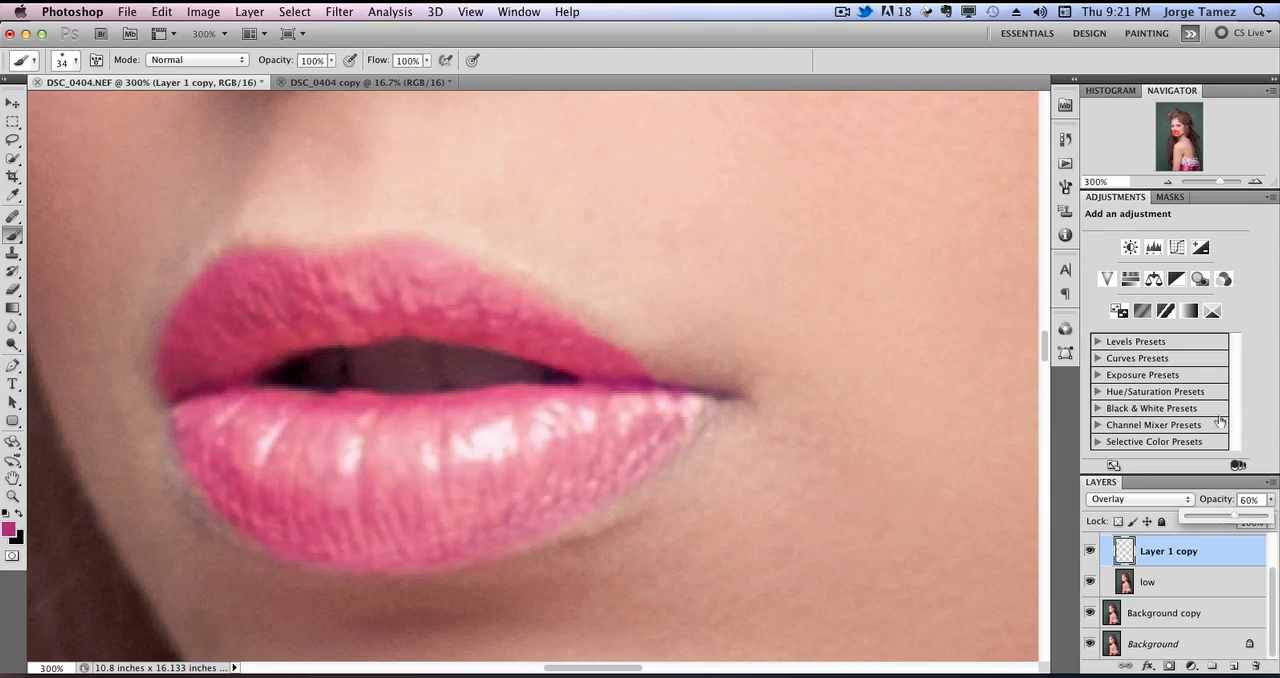
Set the Overlay lip layer's opacity to 81% and add a duplicate beneath it in Color mode at 36% opacity.
click(1167, 182)
click(1167, 182)
click(1167, 182)
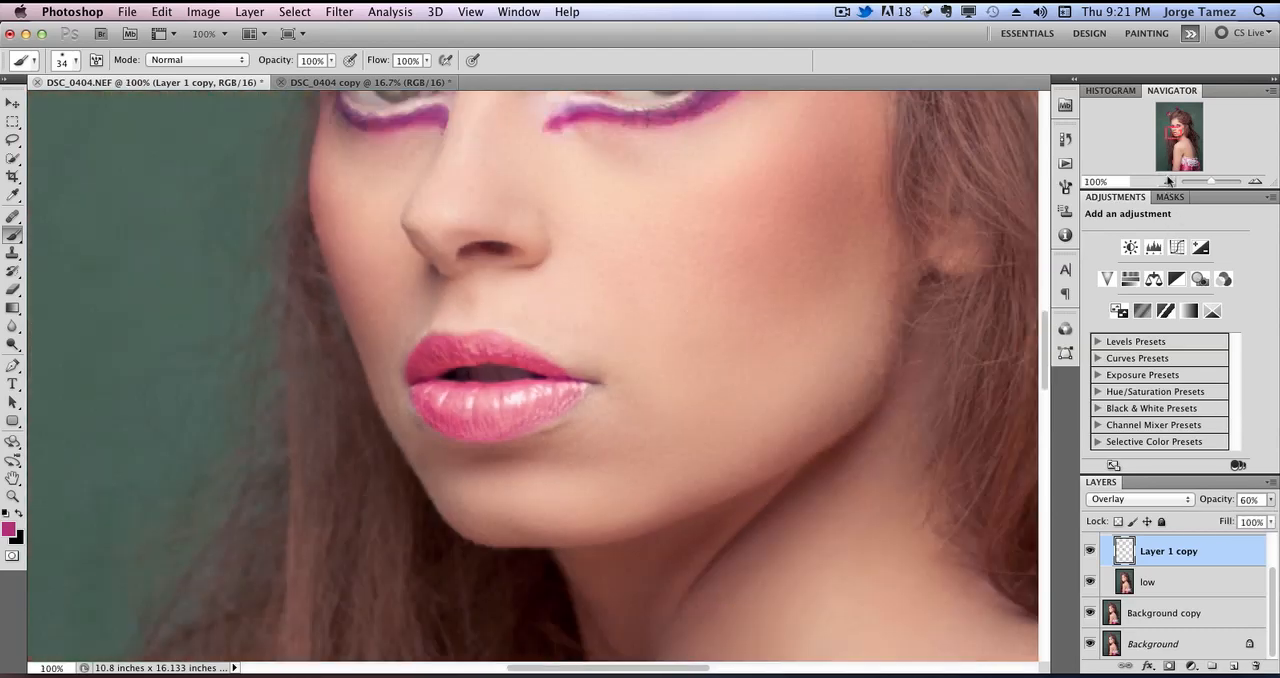
click(1167, 182)
click(1167, 182)
drag(1167, 140, 1148, 147)
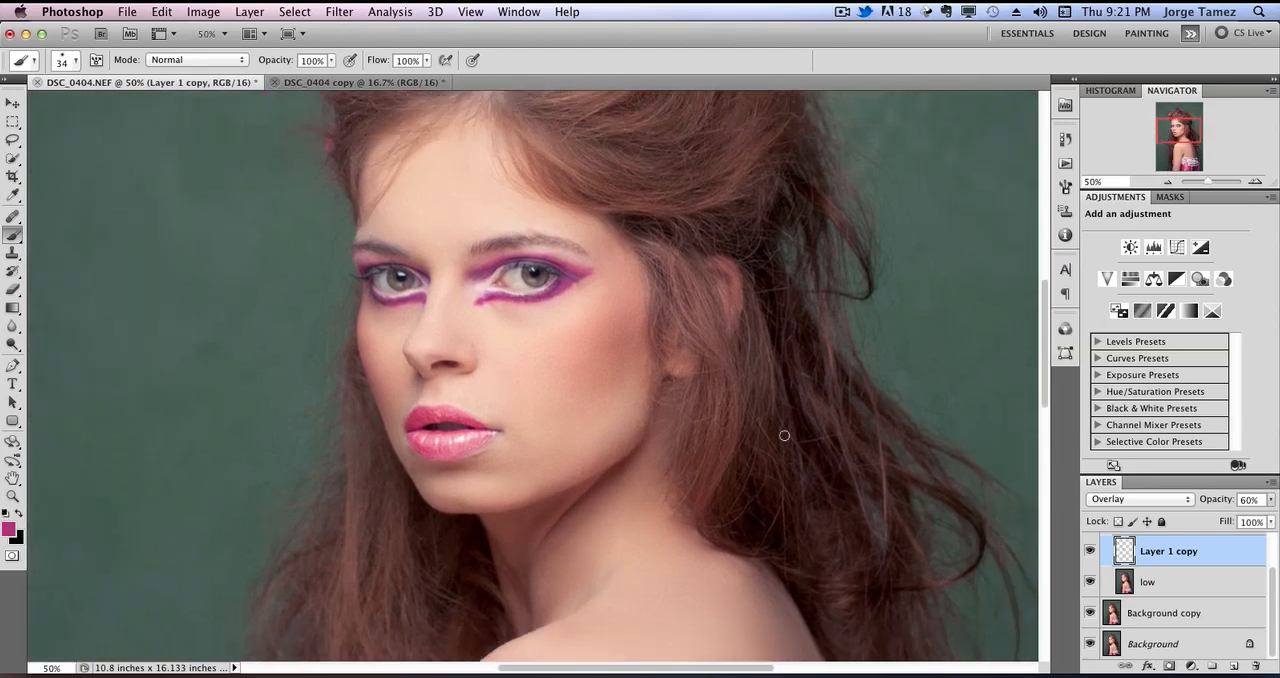
click(1251, 182)
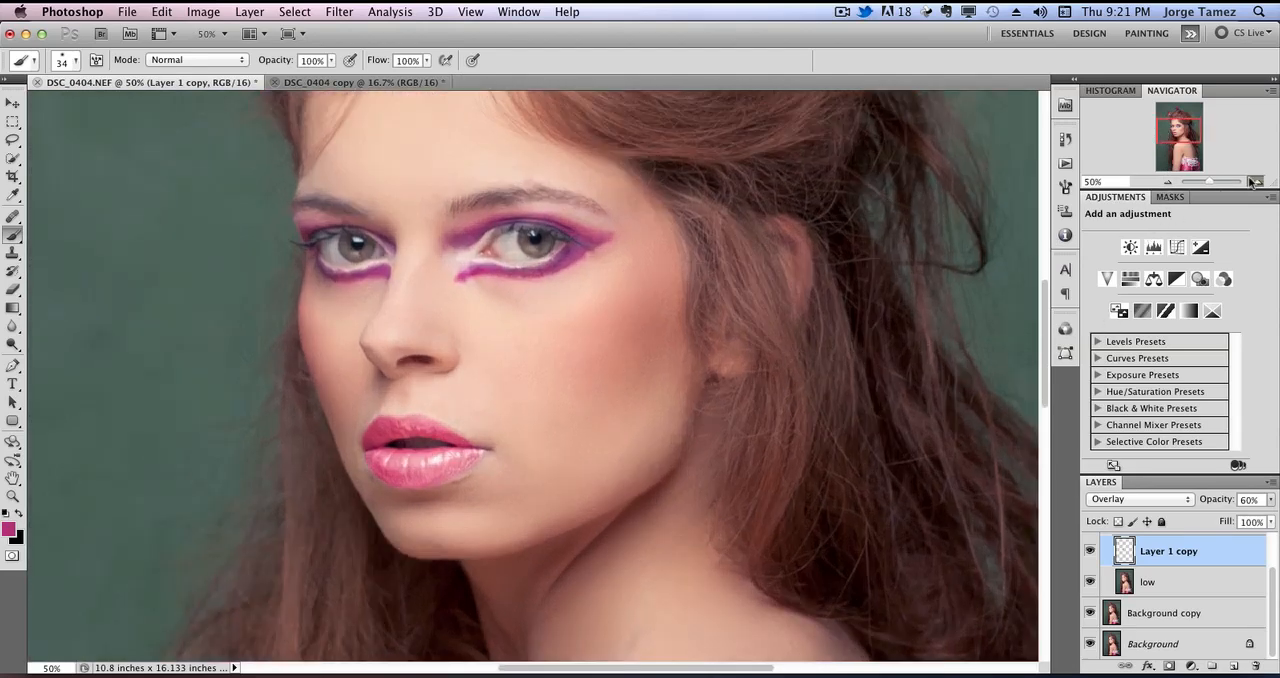
click(1268, 499)
mouse_move(1232, 518)
mouse_down()
mouse_move(1221, 516)
mouse_move(1241, 514)
mouse_up()
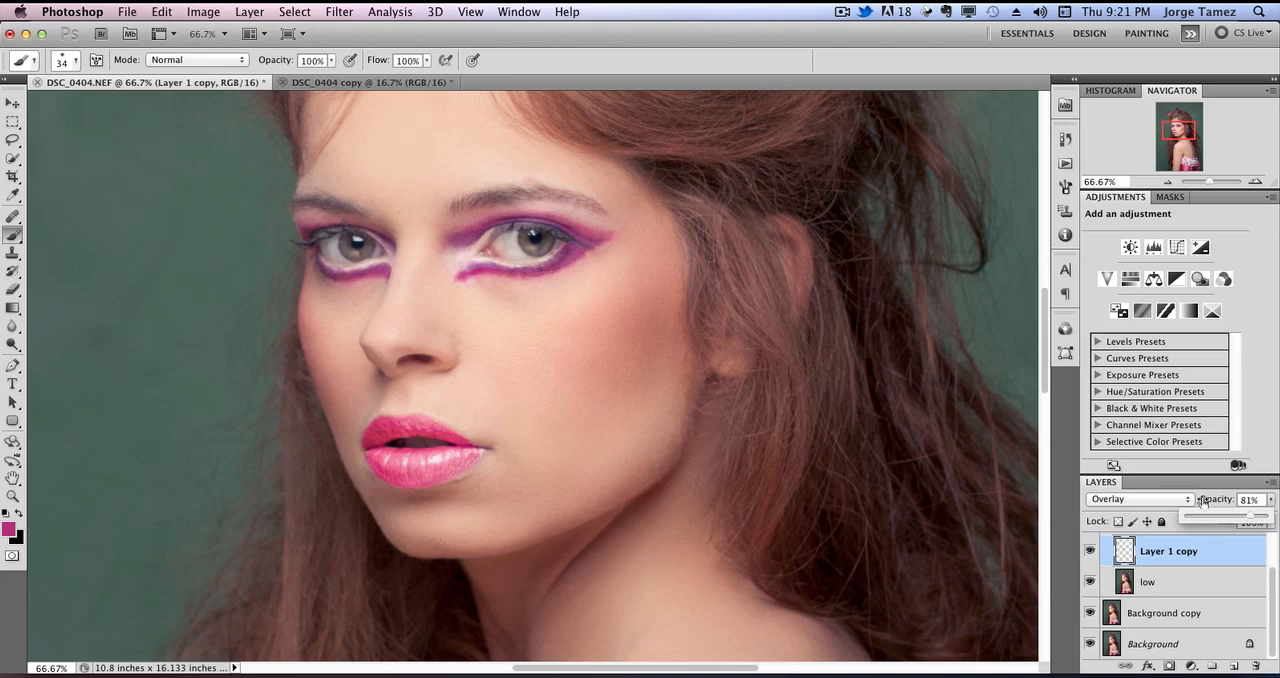
click(1210, 559)
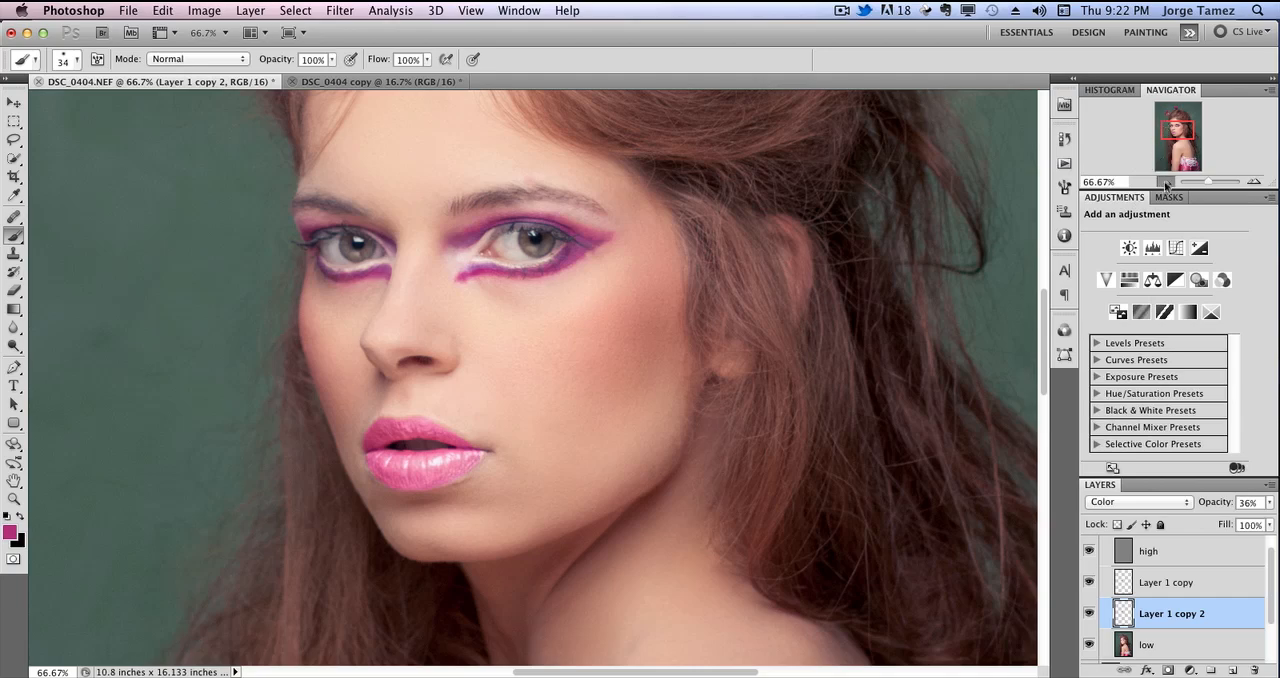
Examine the portrait at 33.33% and the back at 66.67%, isolating the Background layer to compare the retouched skin with the original.
click(1166, 183)
click(1166, 183)
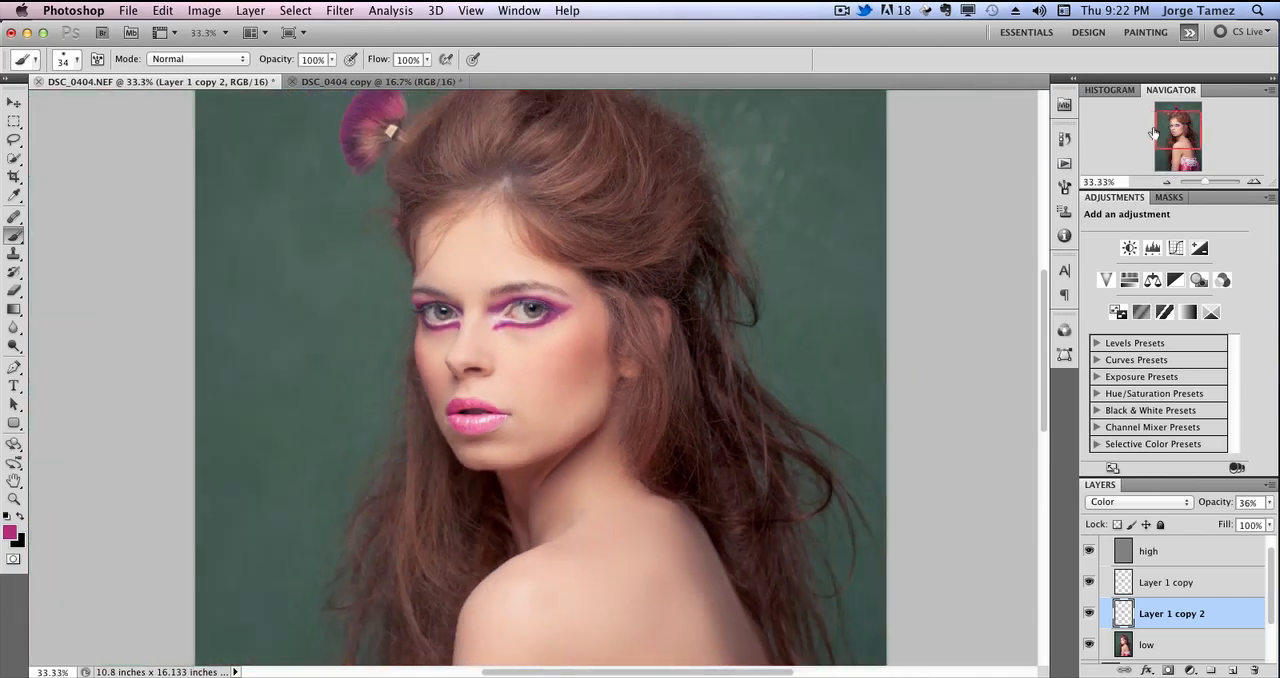
mouse_move(1181, 133)
mouse_down()
mouse_move(1181, 147)
mouse_move(1176, 115)
mouse_up()
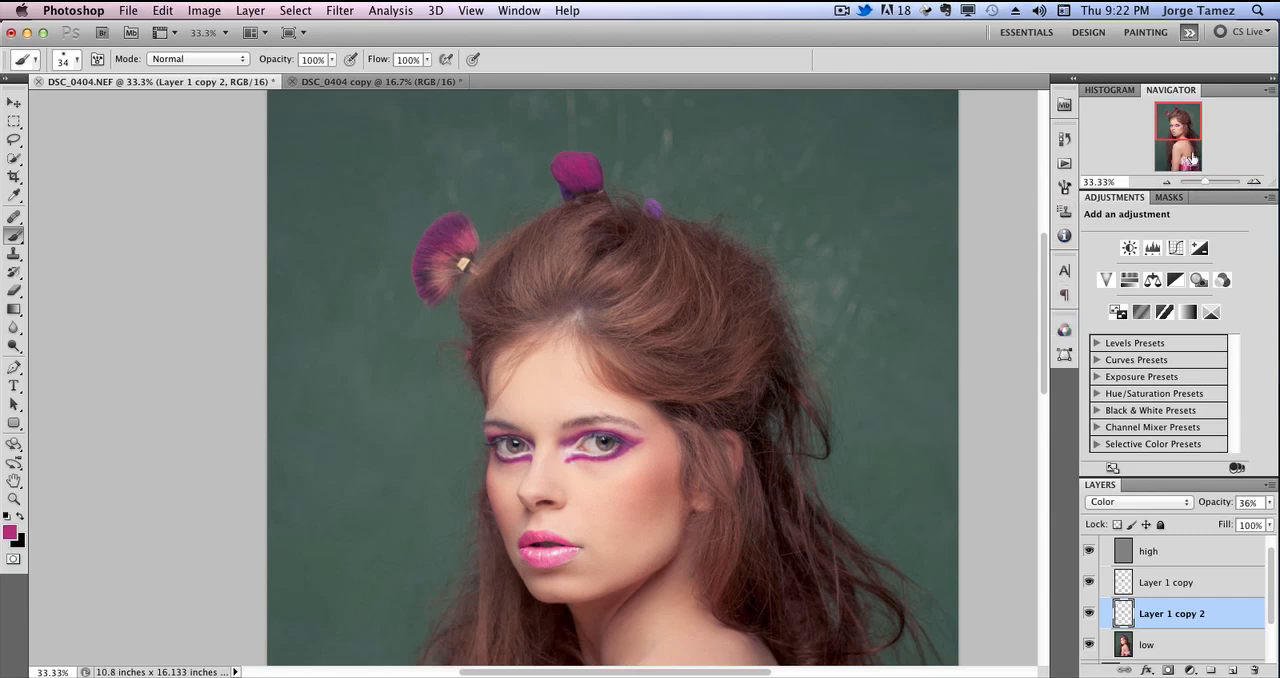
click(1254, 181)
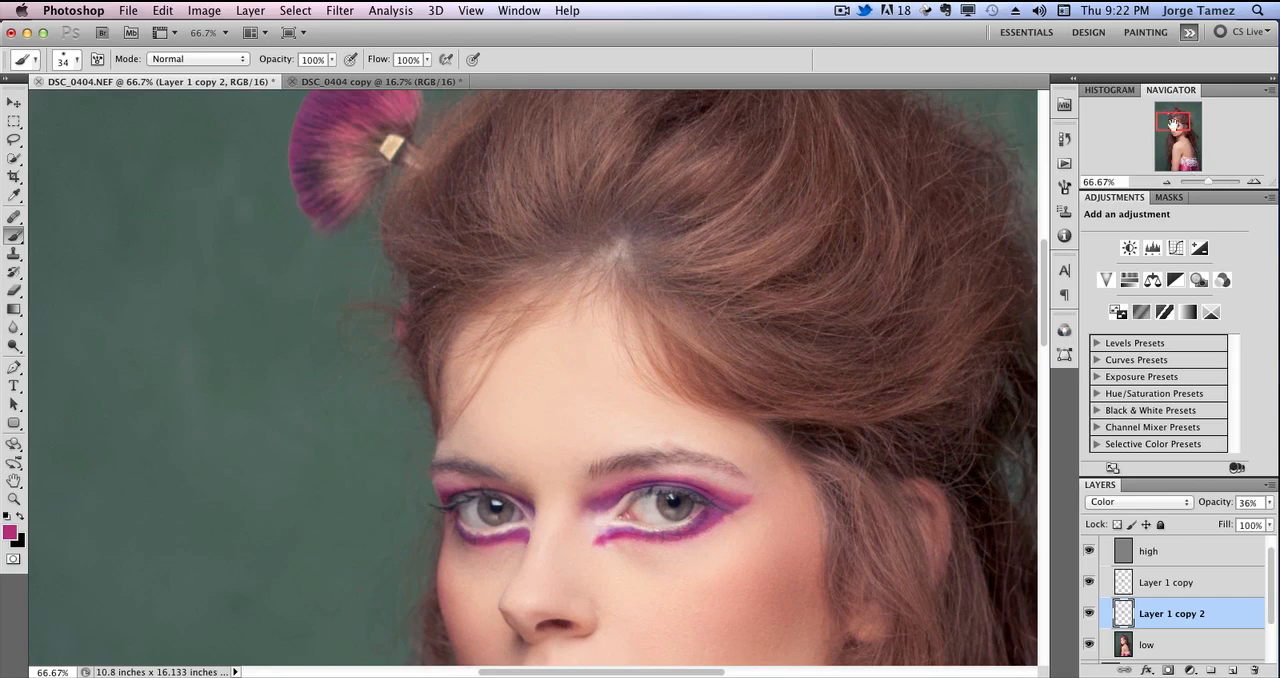
drag(1174, 122, 1187, 151)
scroll(1276, 570, down, 2)
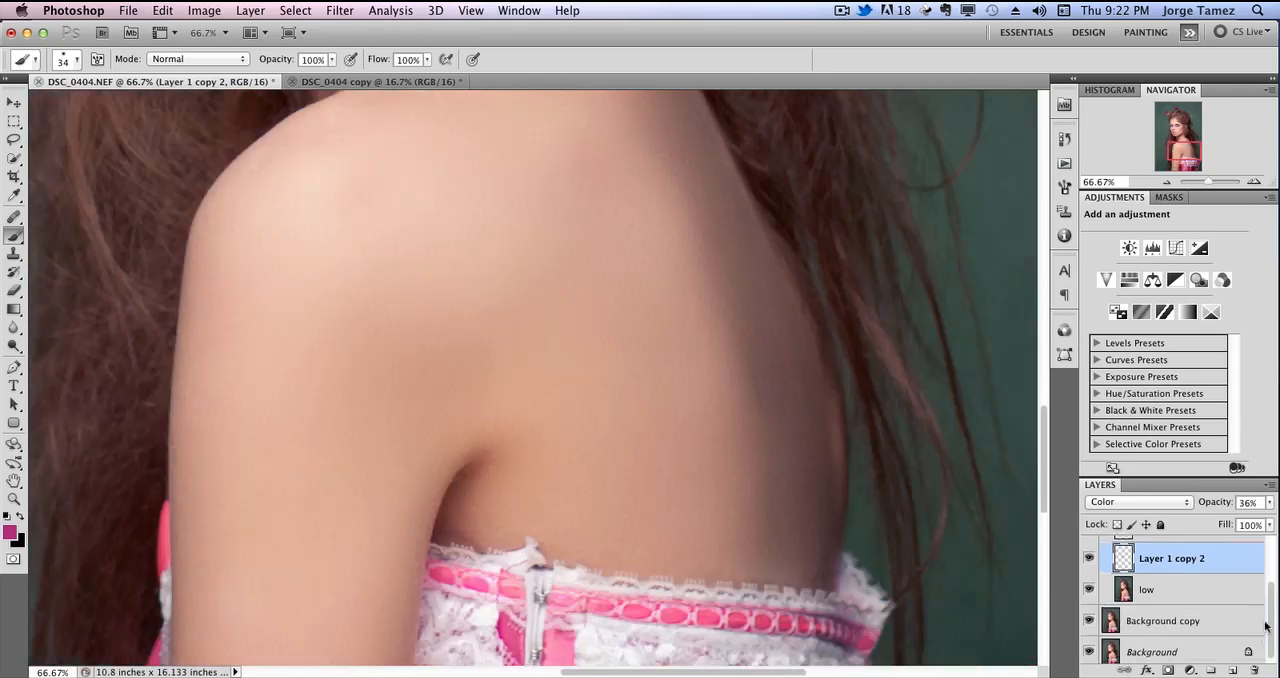
click(1089, 617)
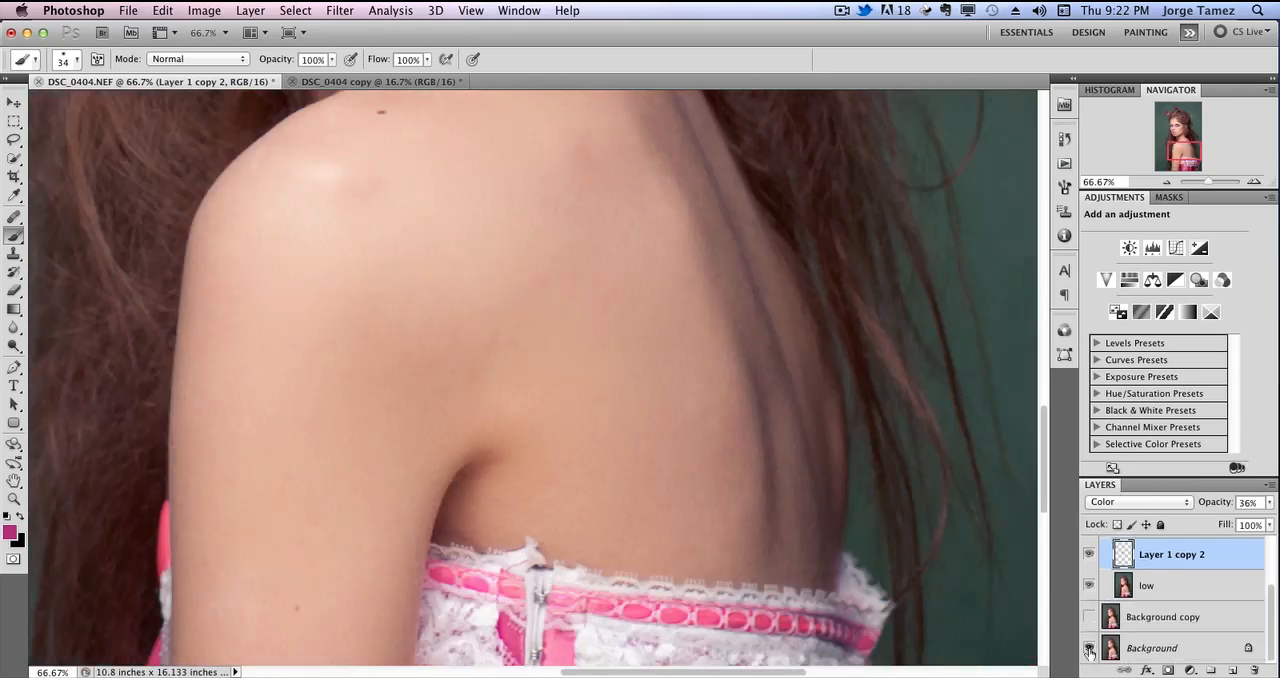
click(1089, 617)
Examine the arm and corset up to 100% zoom, switching between the isolated Background layer and the retouched layers.
drag(1174, 150, 1175, 170)
alt+click(1090, 654)
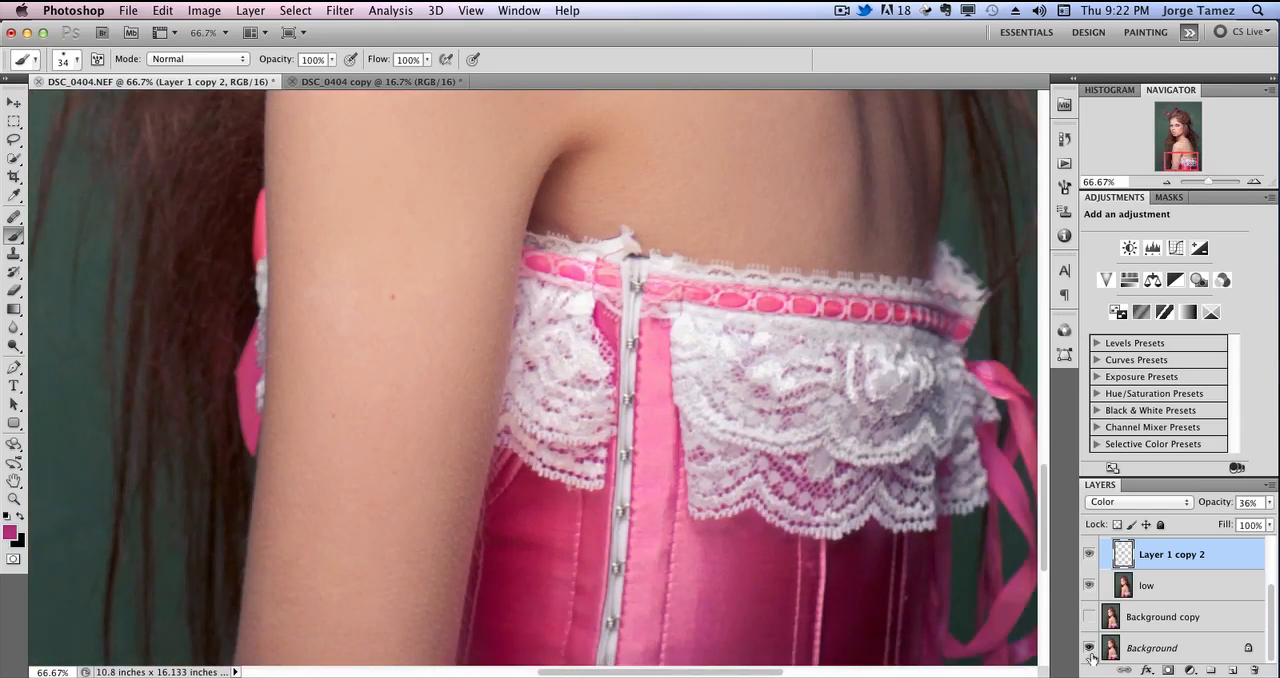
alt+click(1090, 655)
alt+click(1089, 660)
alt+click(1089, 660)
click(1089, 616)
key(super+1)
drag(382, 442, 529, 374)
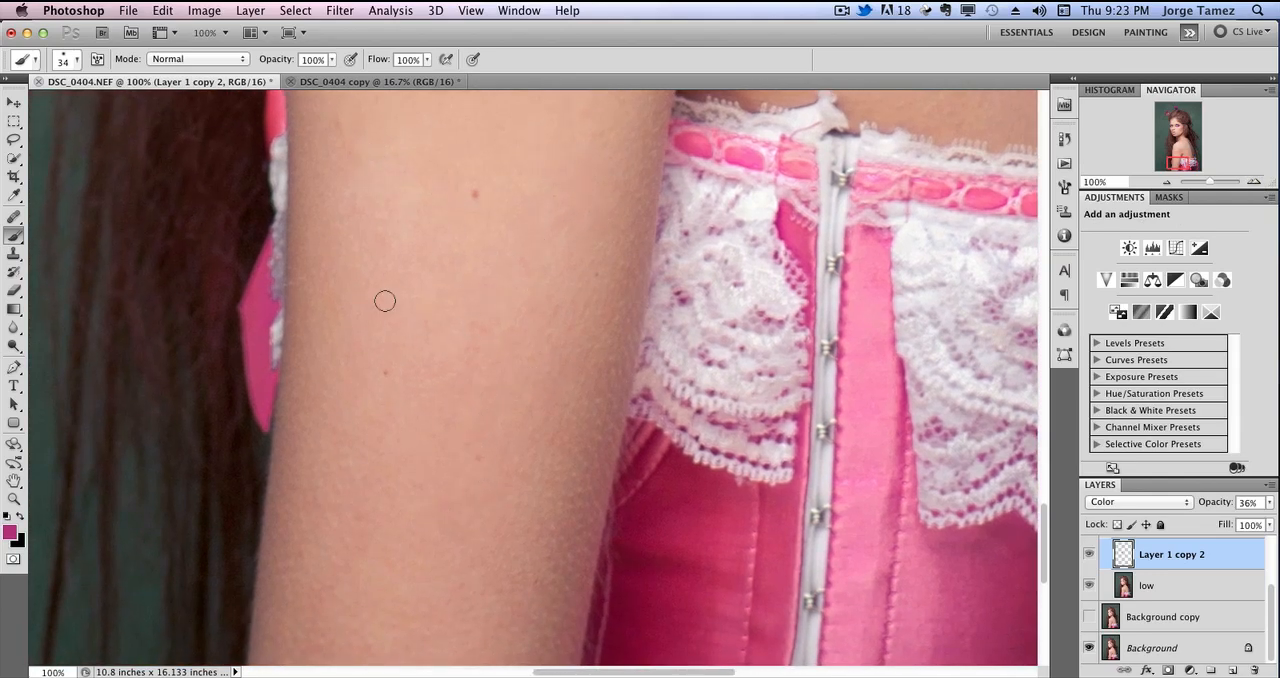
click(1089, 616)
Add a Brightness/Contrast adjustment layer directly above the high layer in the frequencies group.
drag(1186, 163, 1177, 127)
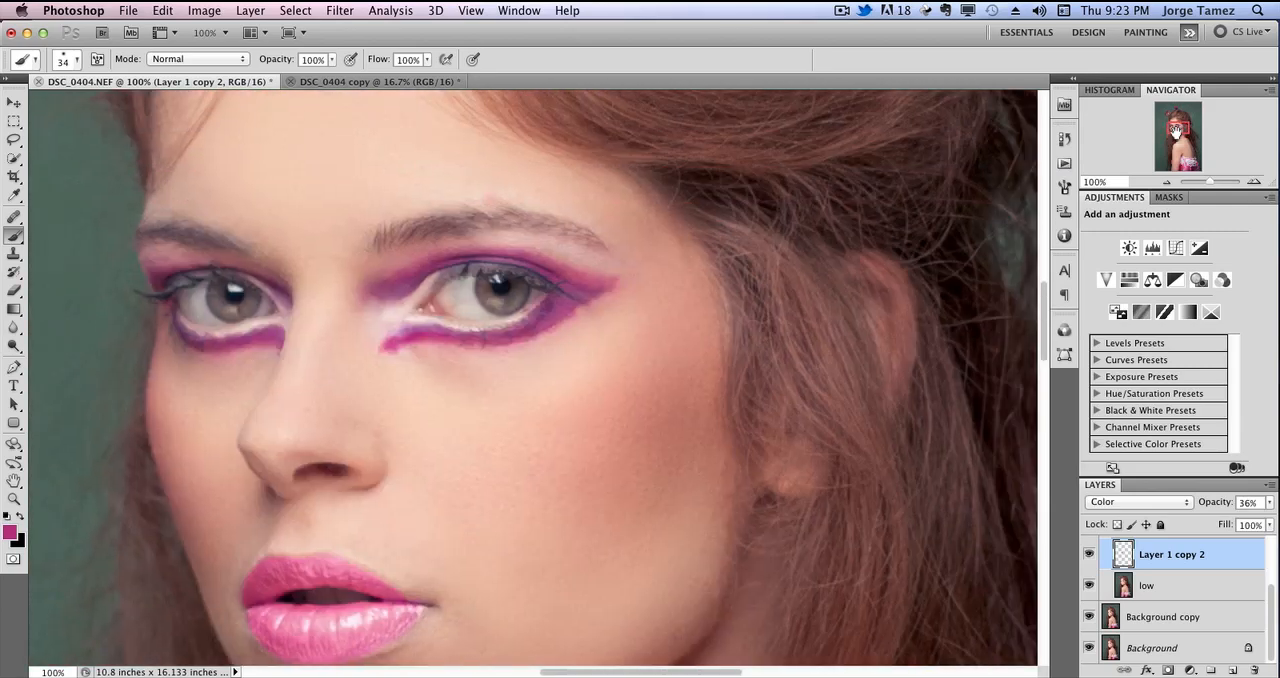
drag(1271, 609, 1271, 560)
click(1213, 583)
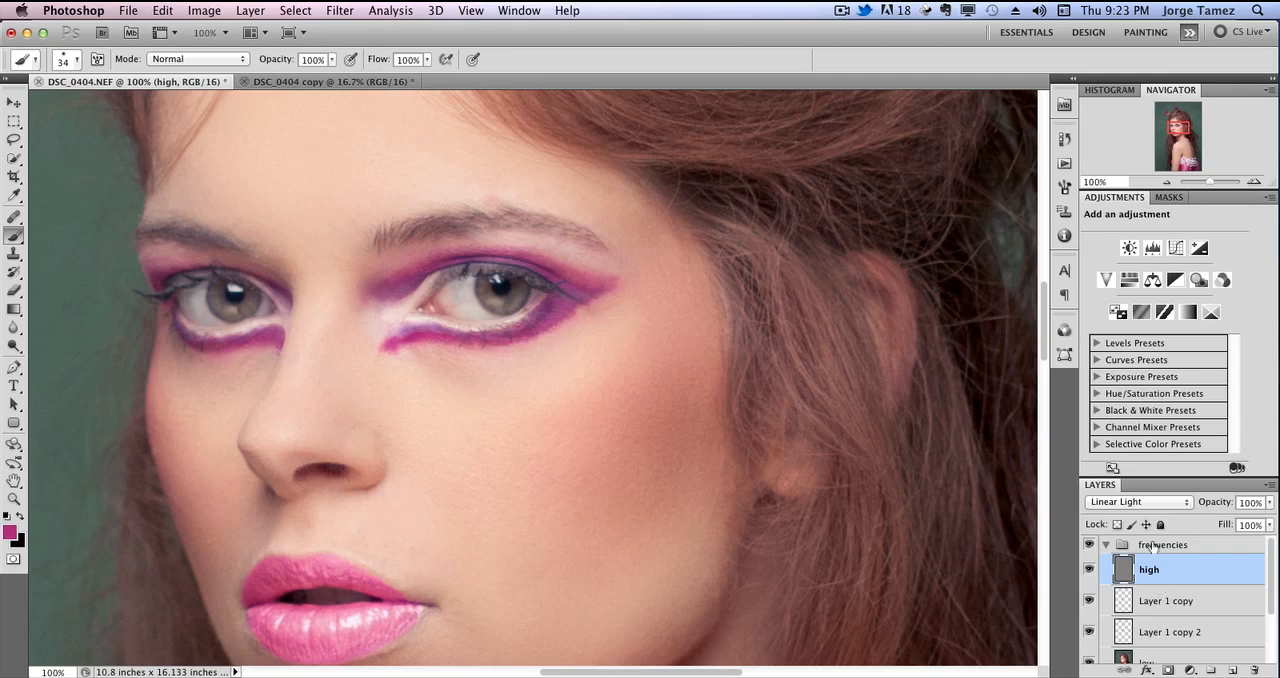
click(1190, 670)
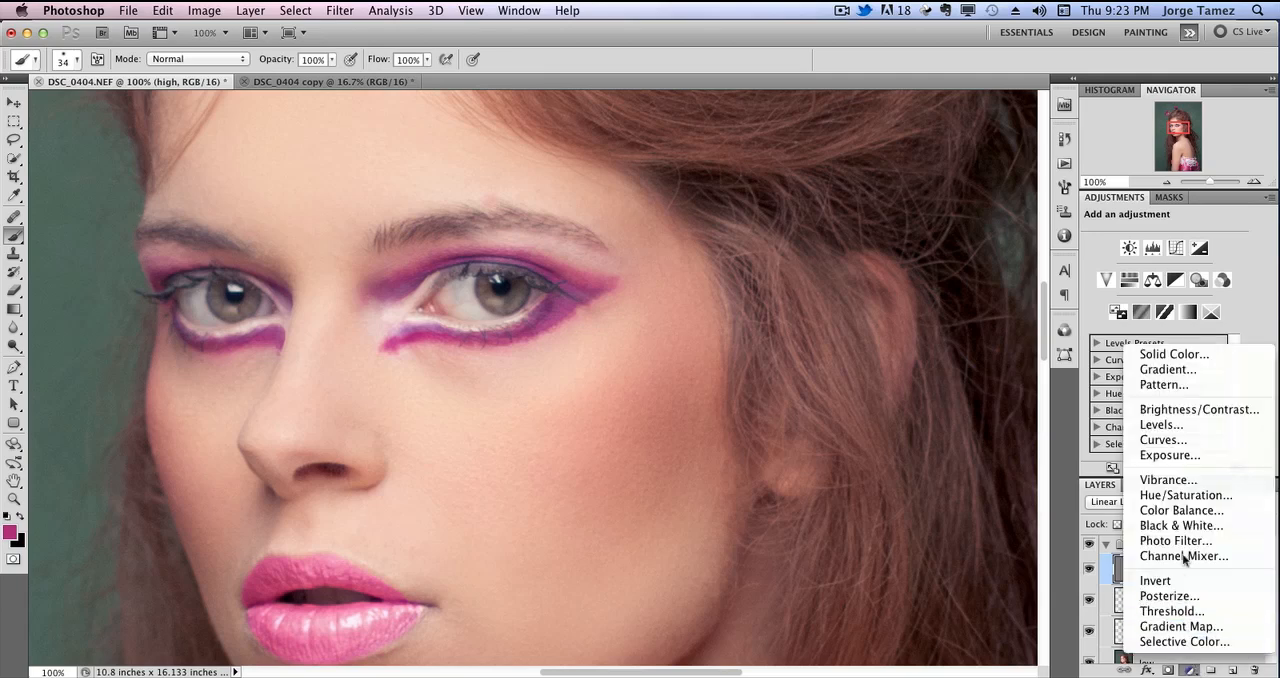
click(1230, 416)
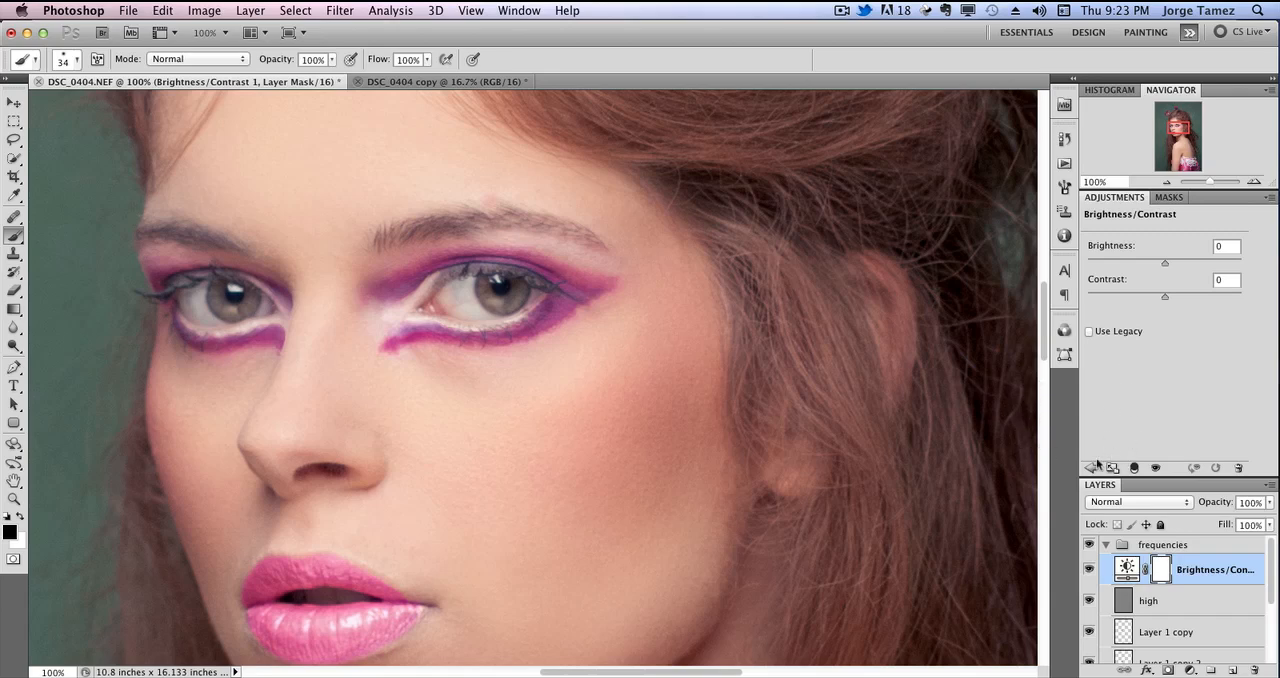
drag(811, 503, 817, 443)
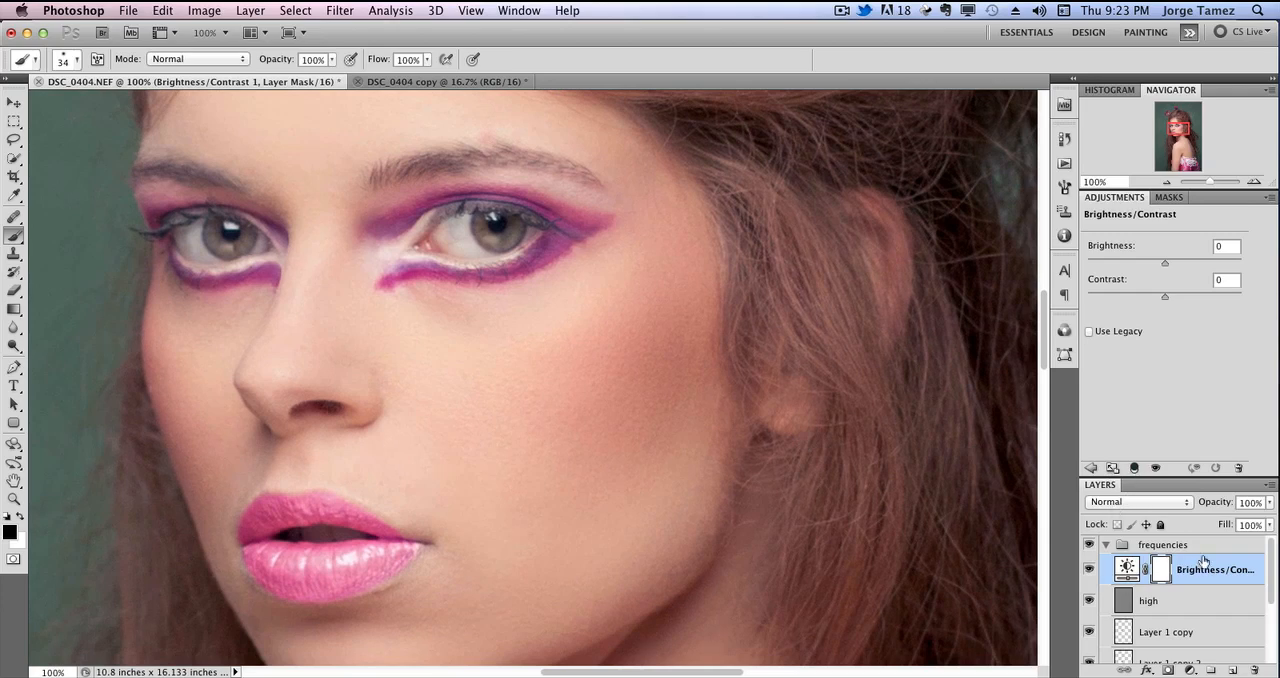
Clip the Brightness/Contrast adjustment to the high layer and set its contrast to 49.
click(1187, 606)
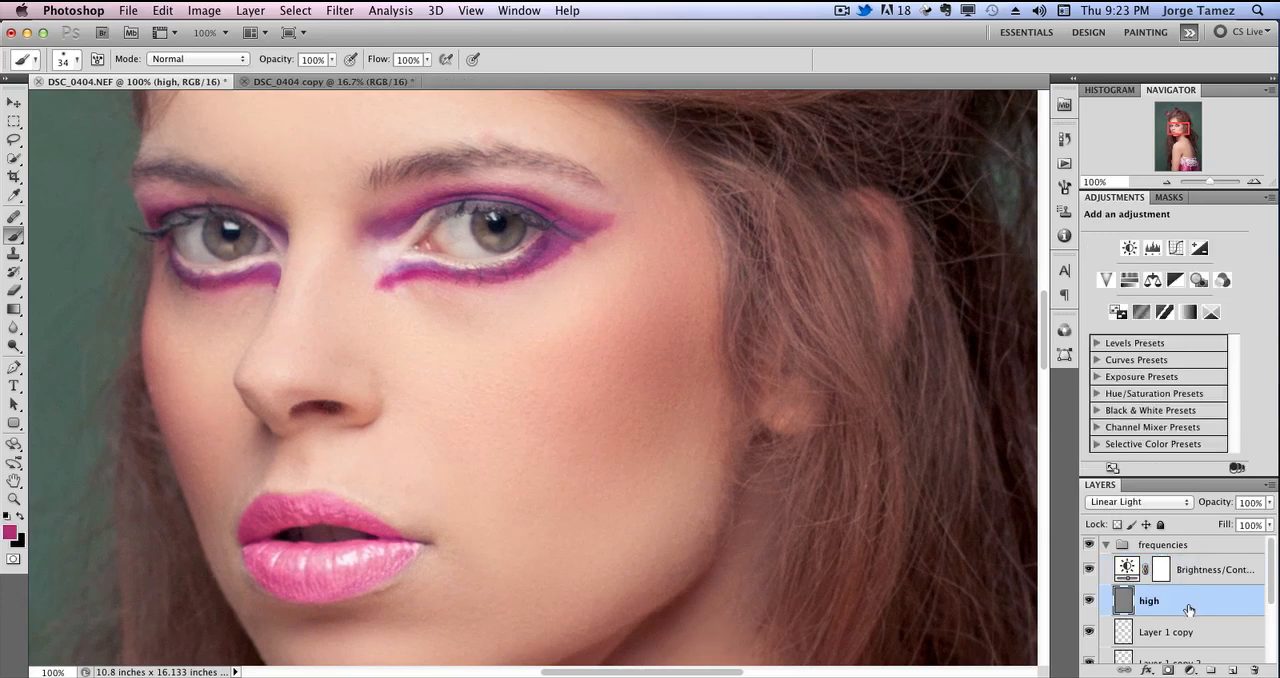
click(1195, 580)
click(1134, 467)
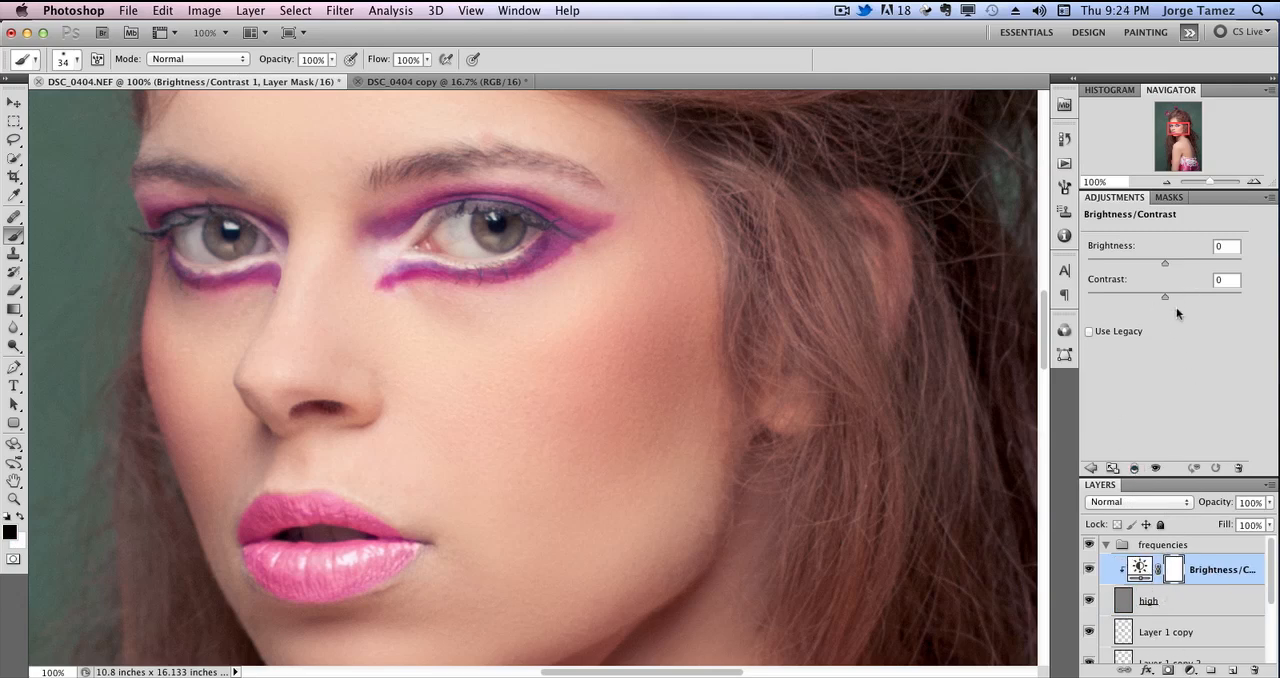
drag(1170, 296, 1182, 298)
drag(1199, 299, 1203, 297)
Review the whole portrait at 16.67%, collapse the frequencies group, and switch to the DSC_0404 copy document for comparison.
click(1168, 182)
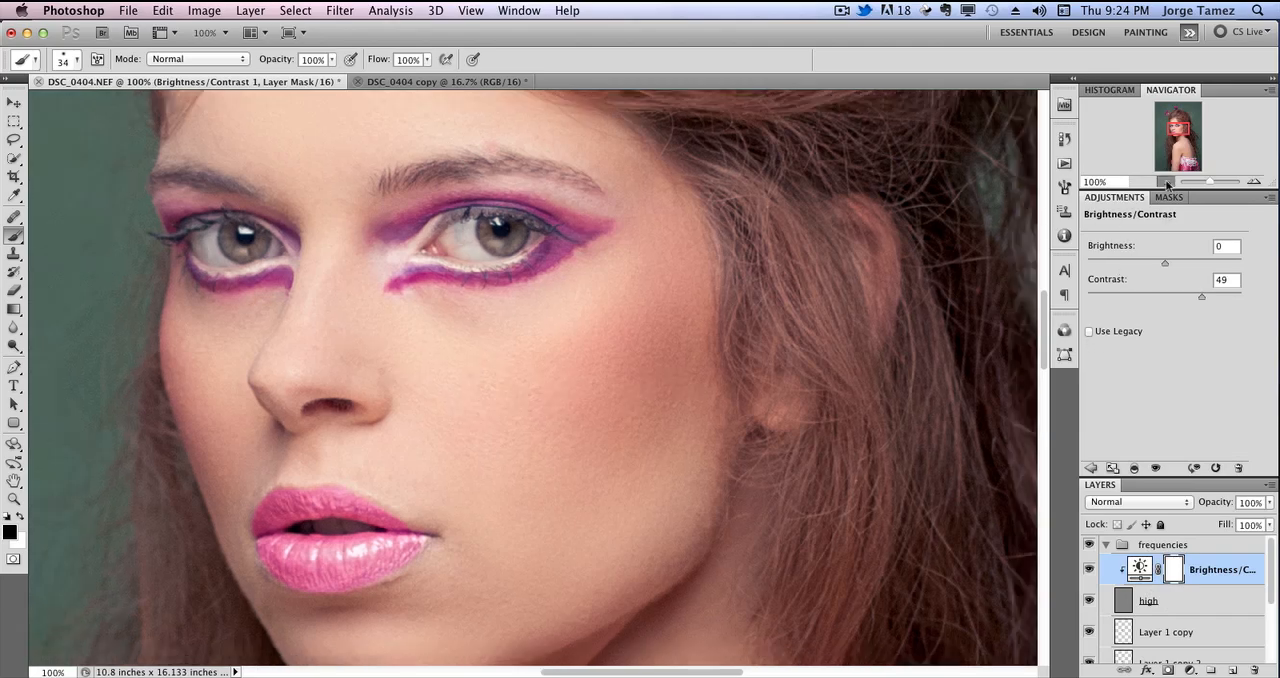
click(1168, 182)
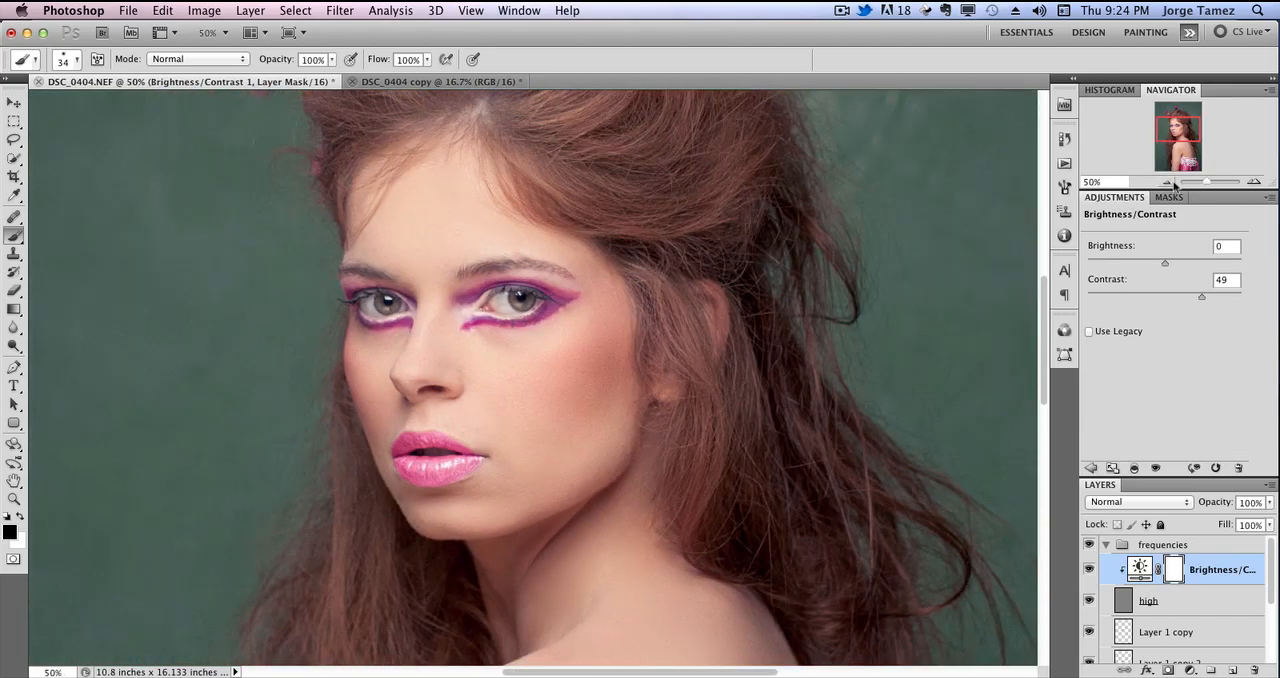
click(1168, 182)
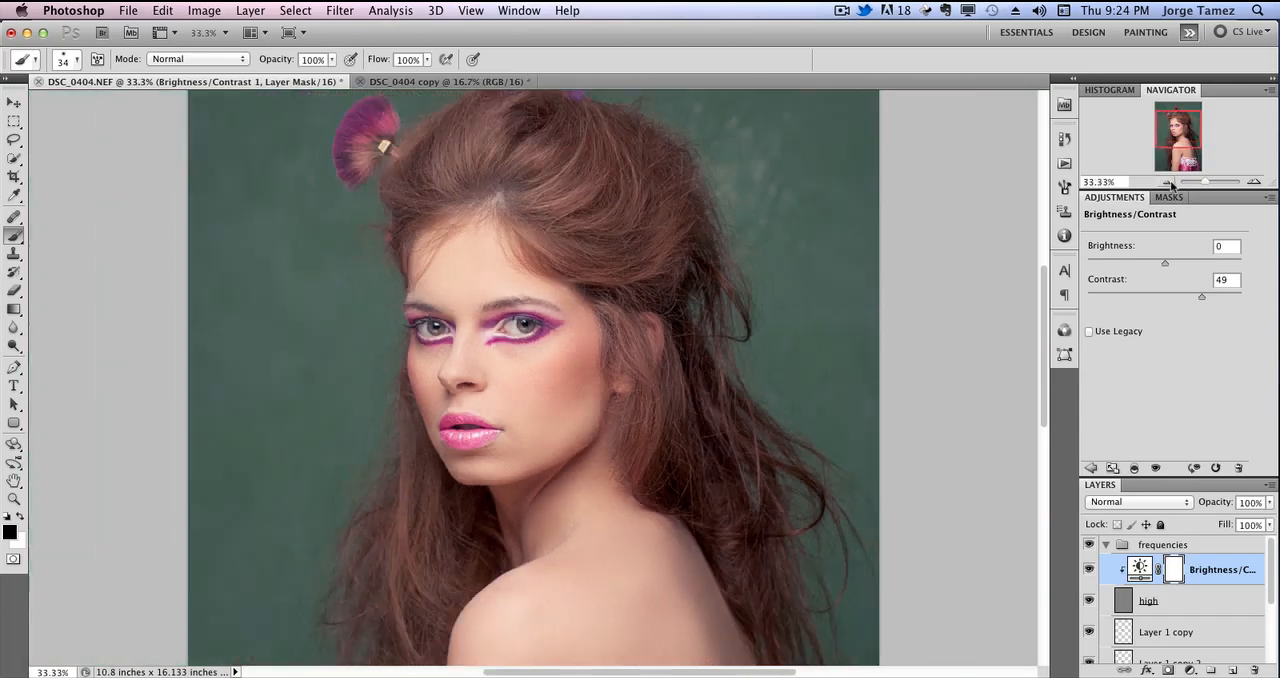
click(1170, 183)
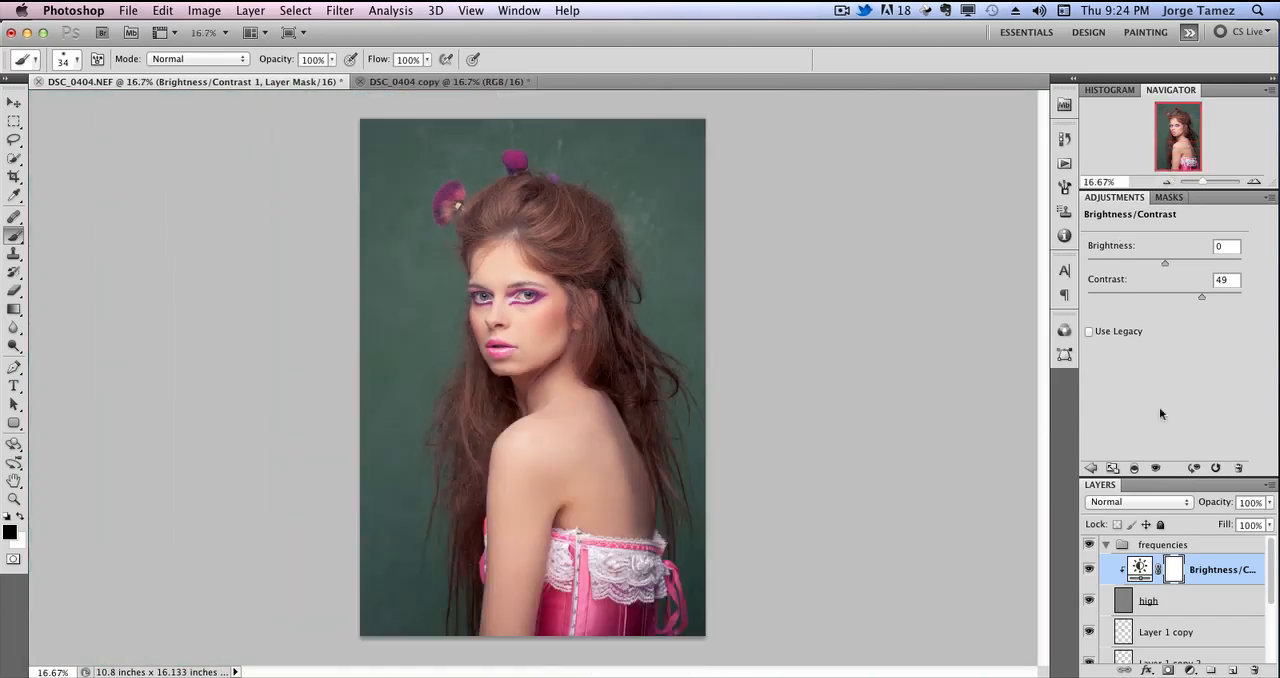
click(1105, 545)
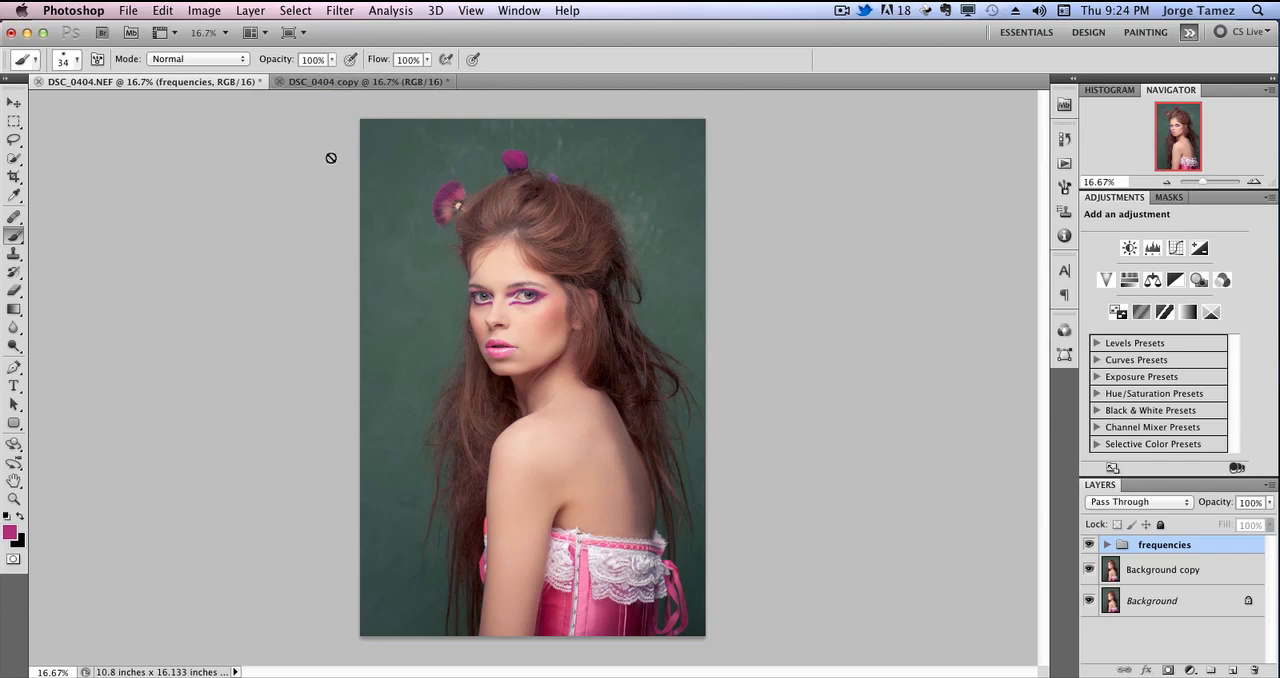
click(326, 82)
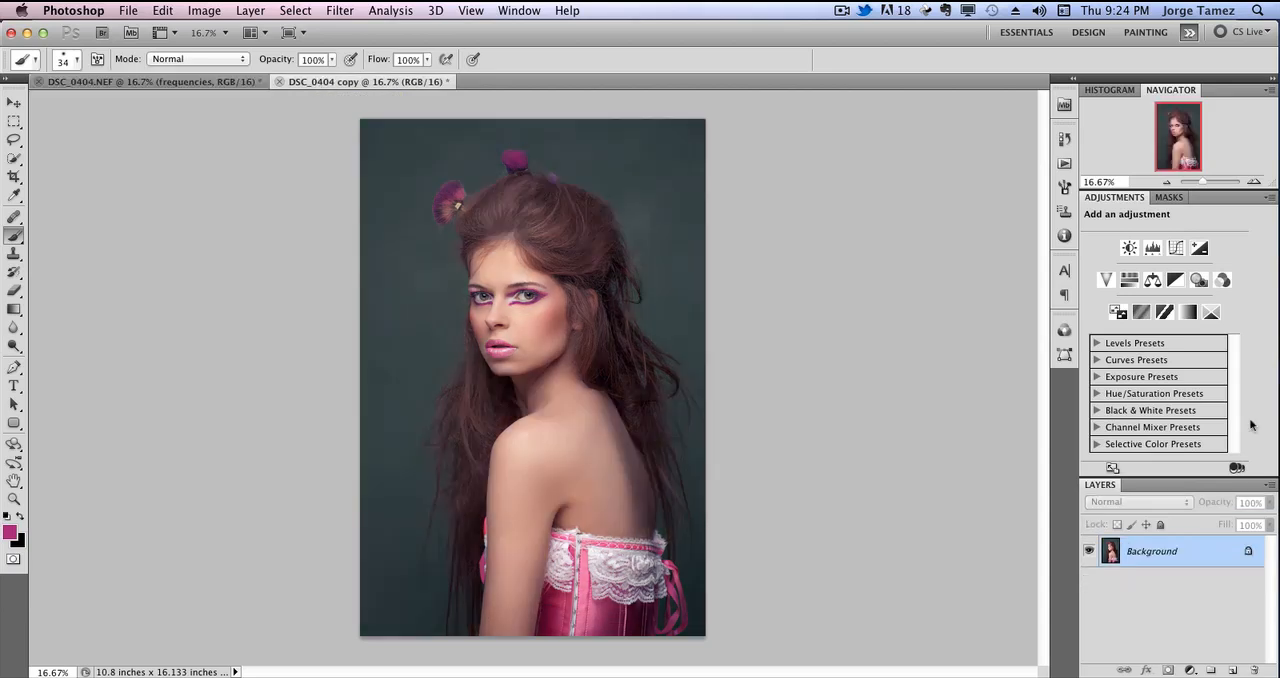